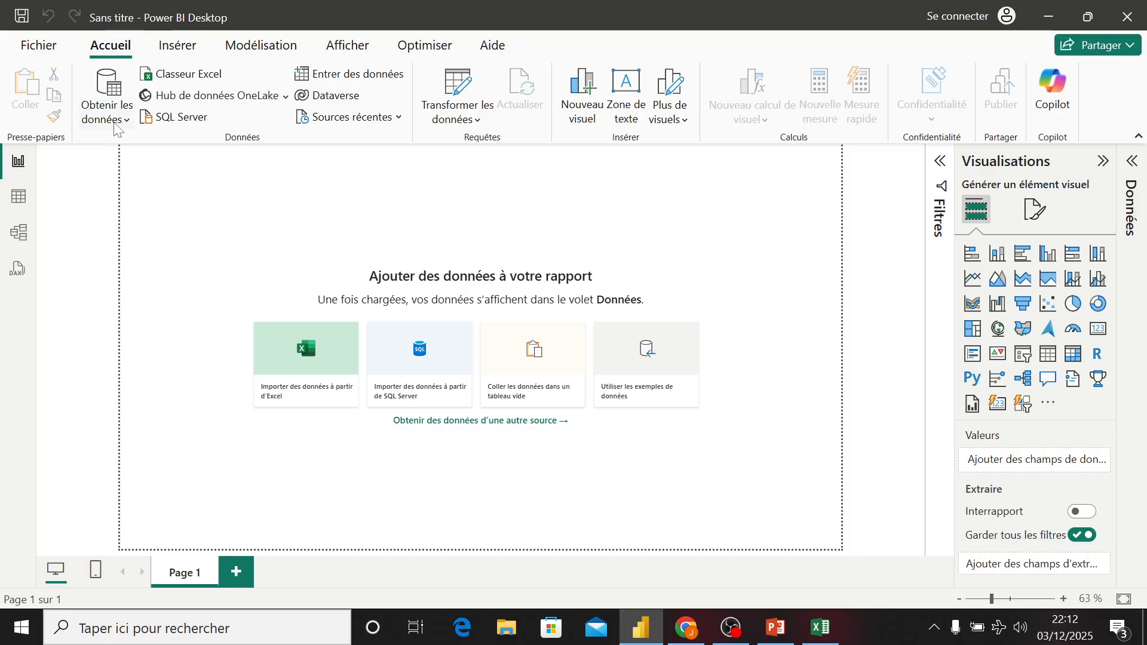
- Get data from the Excel workbook Anser_Distribution_Exercice_PowerBI.xlsx in the Vidéos folder
{"action": "left_click", "coordinate": [122, 121]}
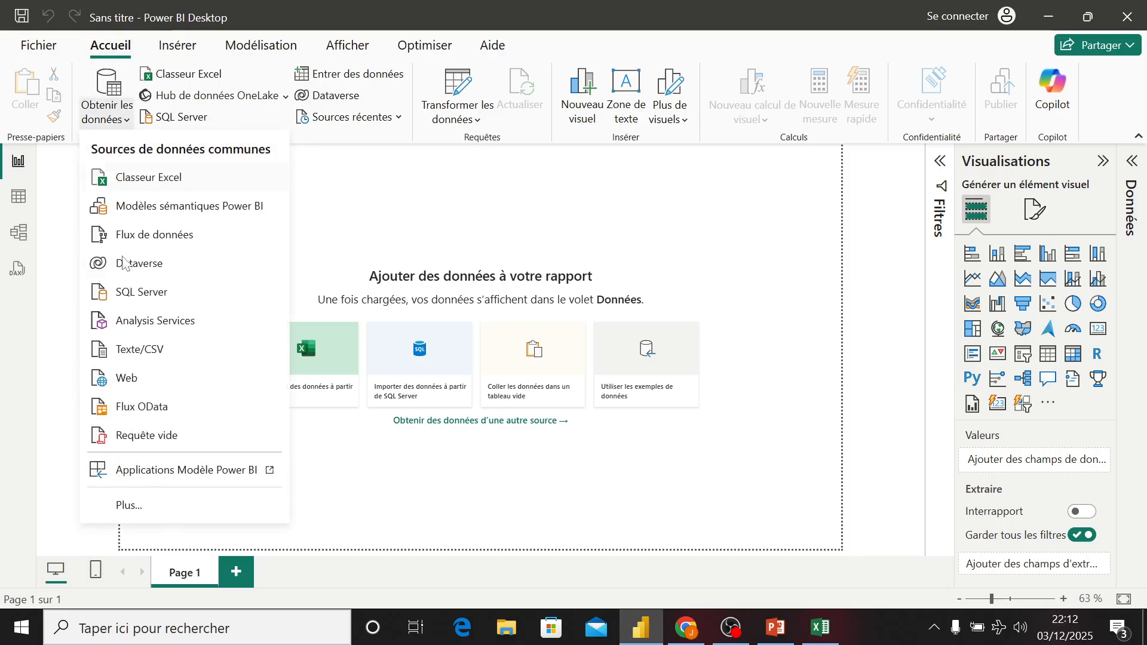
{"action": "left_click", "coordinate": [145, 176]}
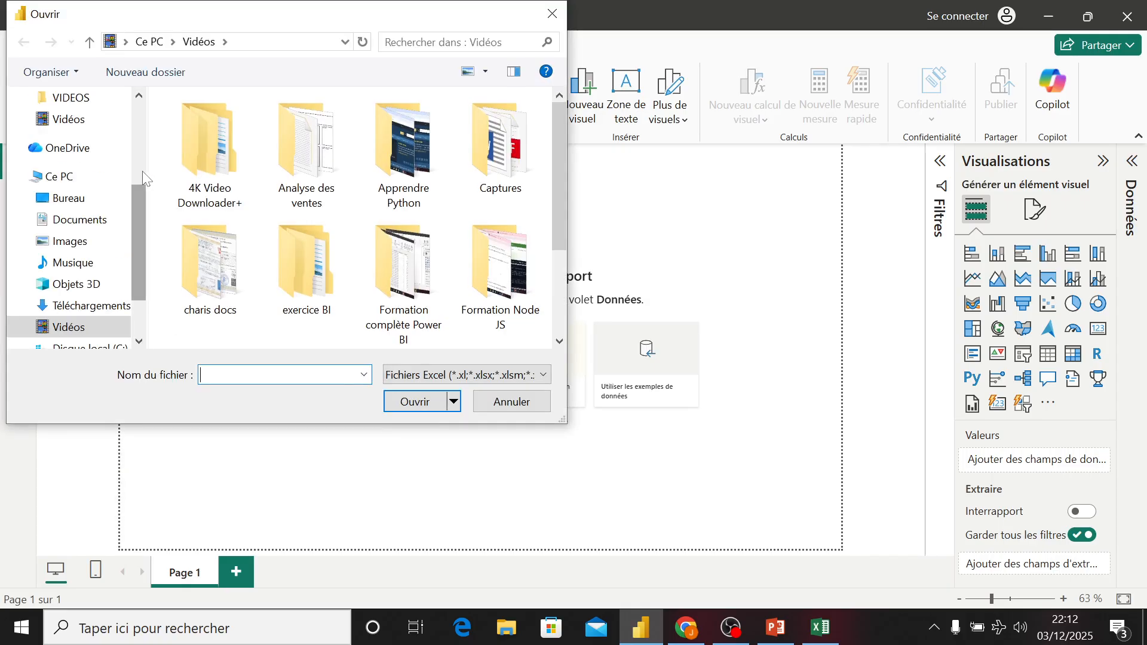
{"action": "scroll", "coordinate": [305, 287], "scroll_direction": "down", "scroll_amount": 2}
{"action": "left_click", "coordinate": [215, 293]}
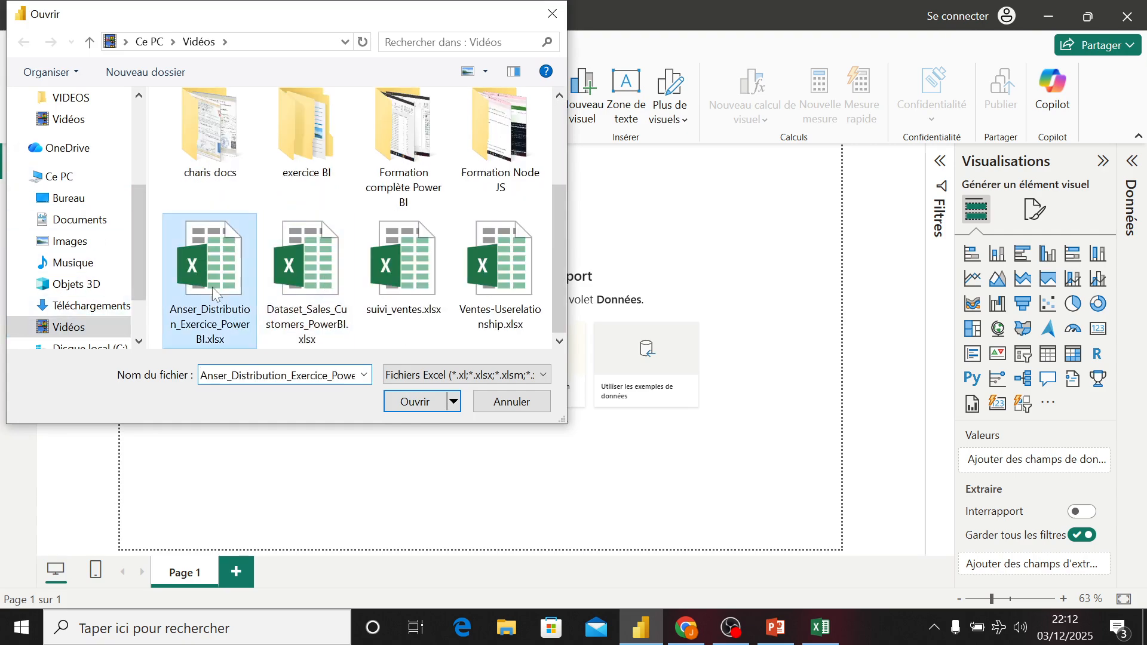
{"action": "left_click", "coordinate": [415, 402]}
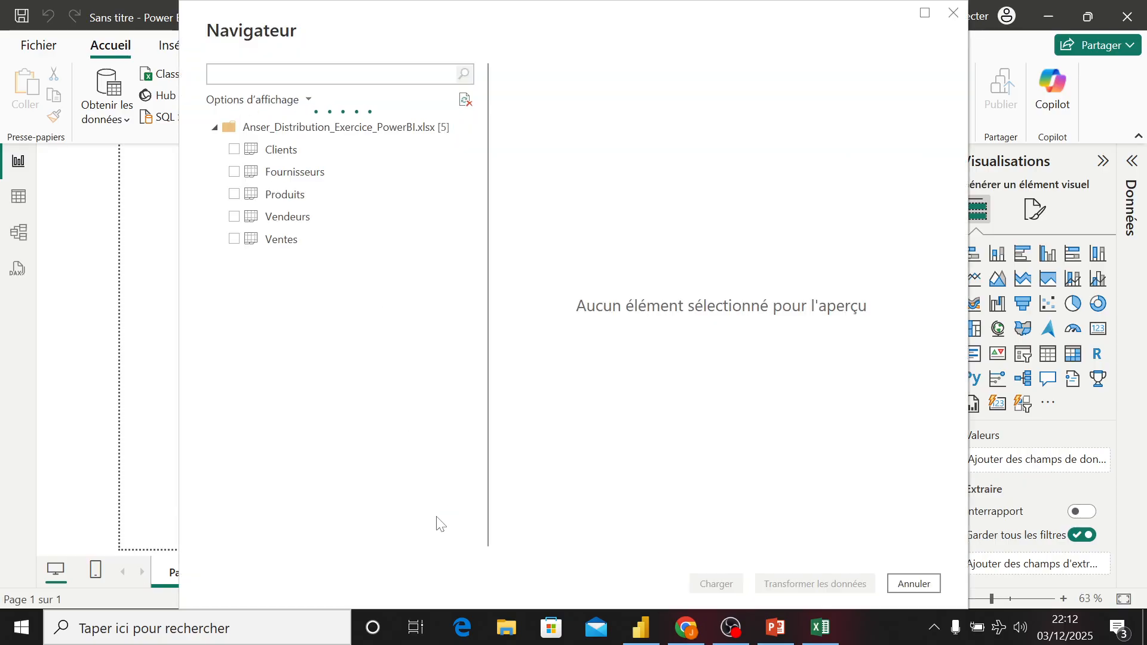
- Select the Clients, Fournisseurs, Produits, Vendeurs and Ventes tables and open them in Power Query to transform
{"action": "left_click", "coordinate": [234, 150]}
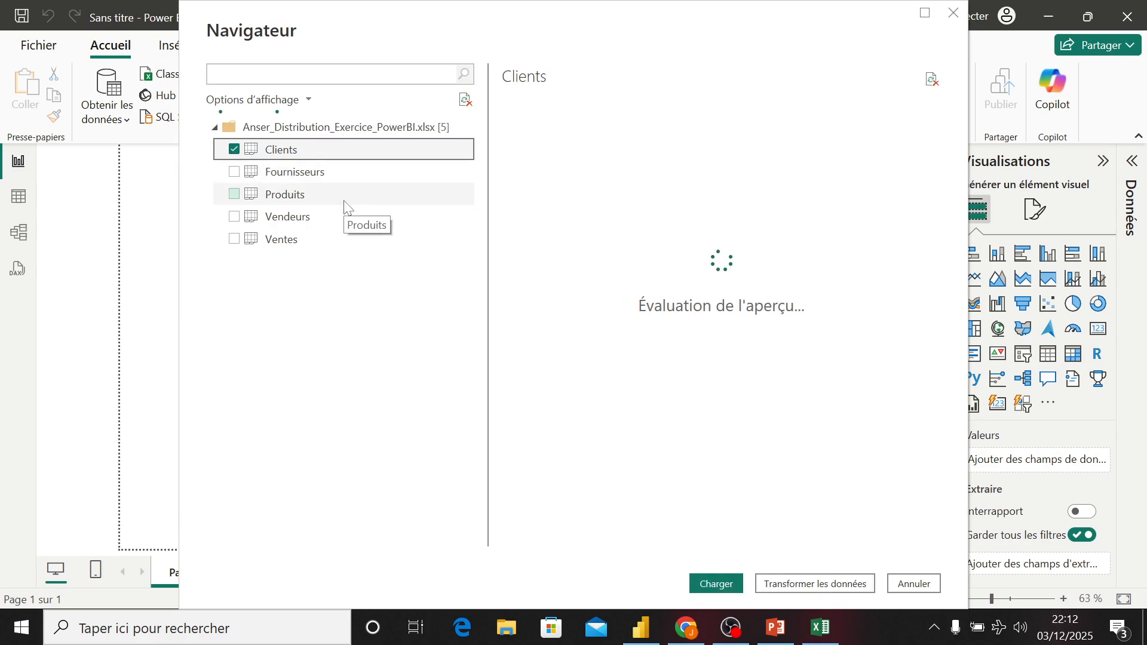
{"action": "left_click", "coordinate": [234, 172]}
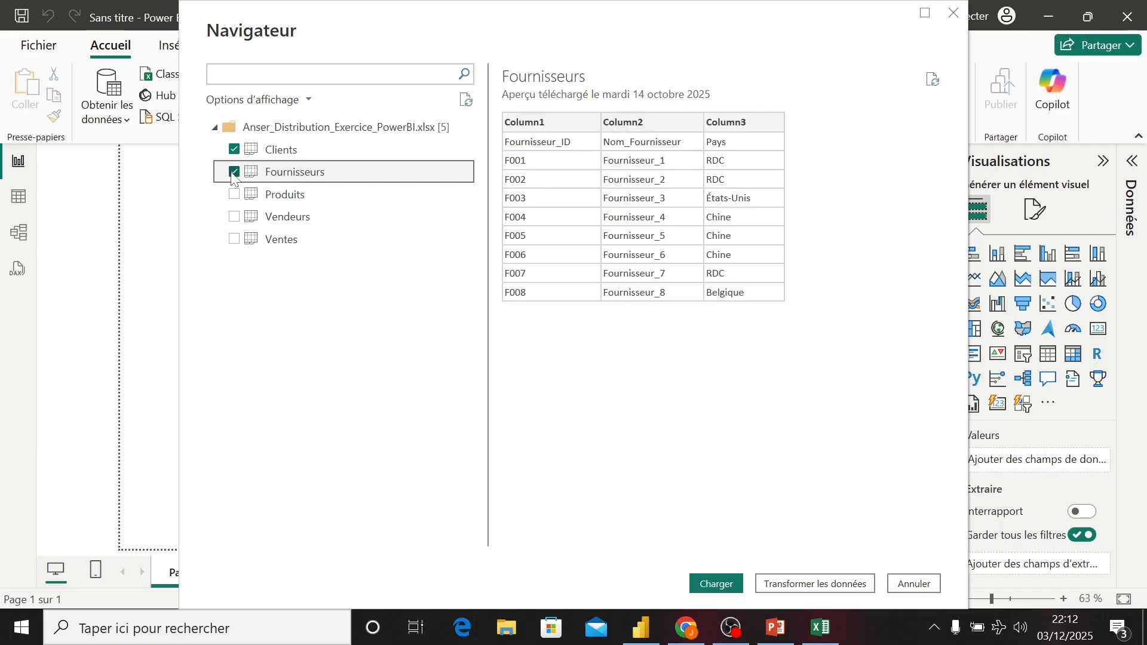
{"action": "left_click", "coordinate": [233, 195]}
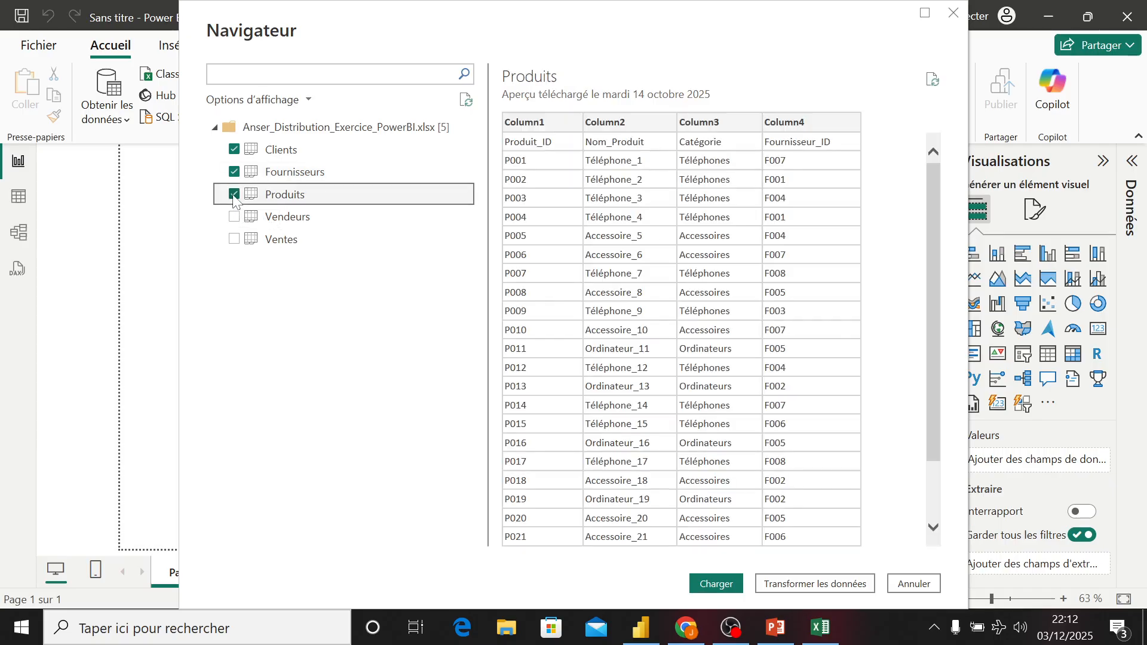
{"action": "left_click", "coordinate": [234, 218]}
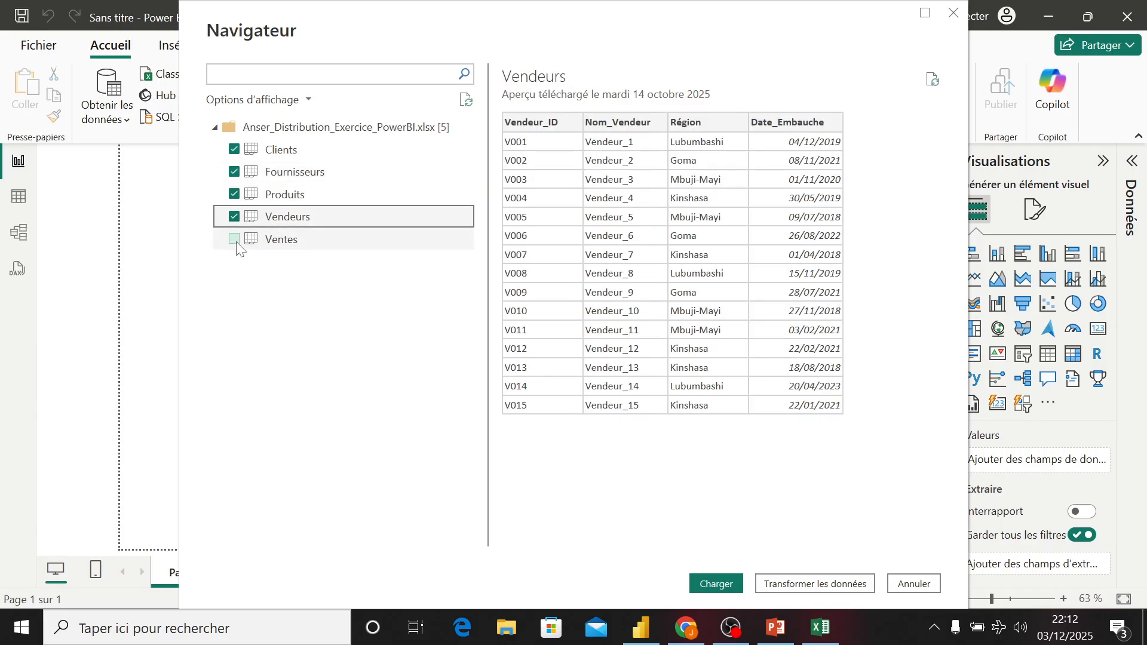
{"action": "left_click", "coordinate": [234, 239]}
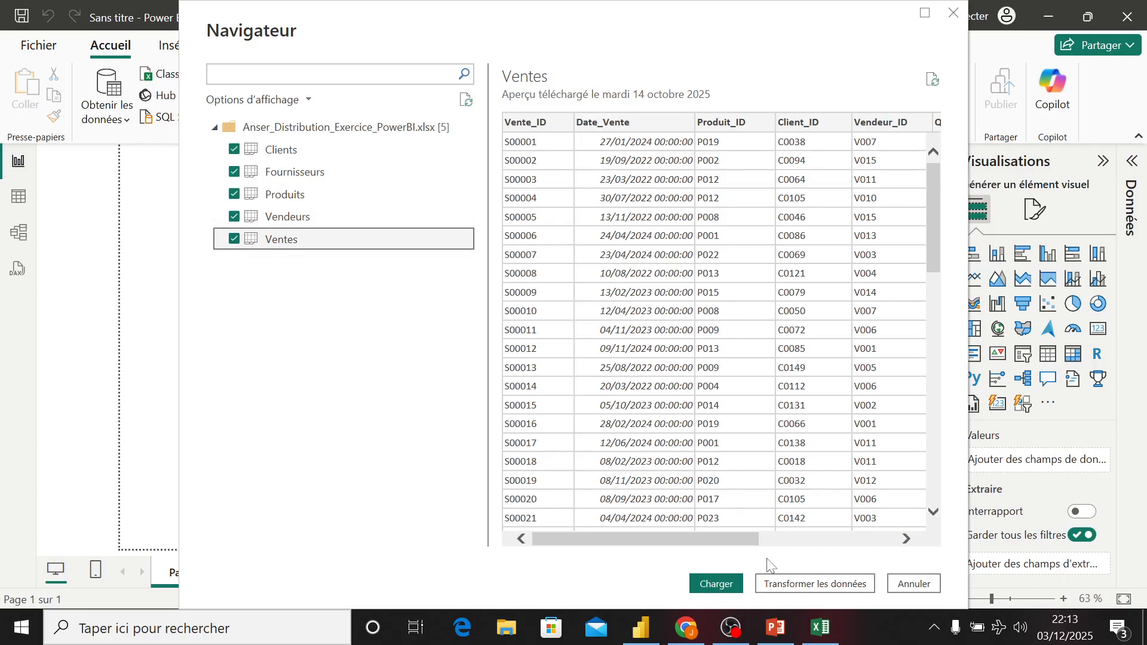
{"action": "left_click", "coordinate": [816, 584]}
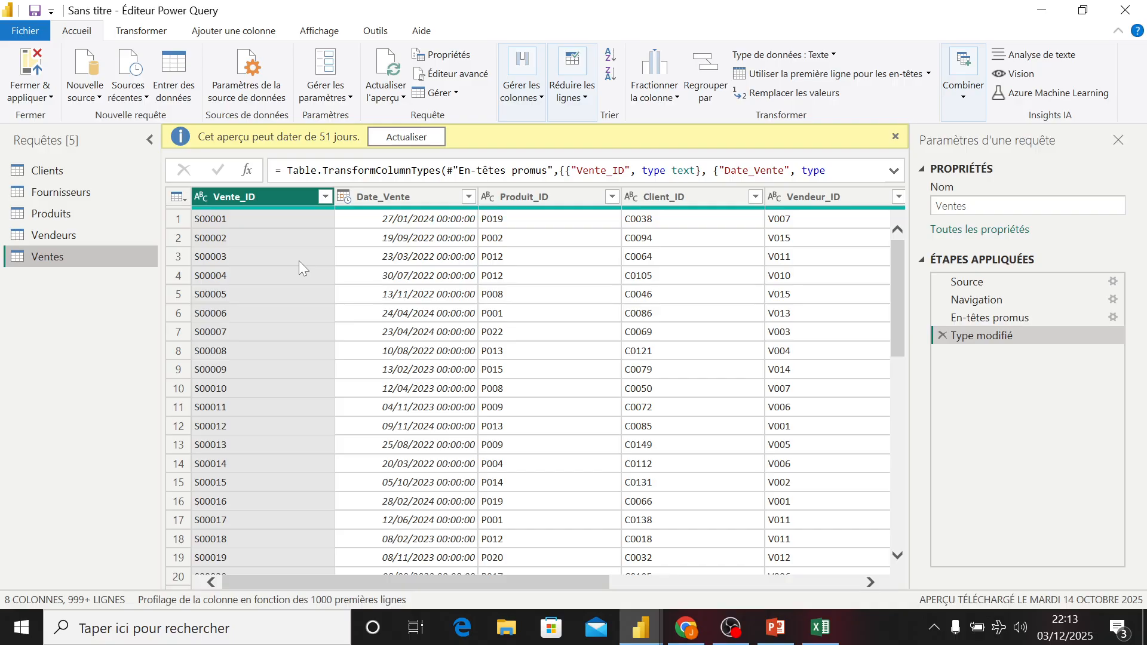
- Promote the first row to column headers in the Fournisseurs query
{"action": "left_click", "coordinate": [64, 163]}
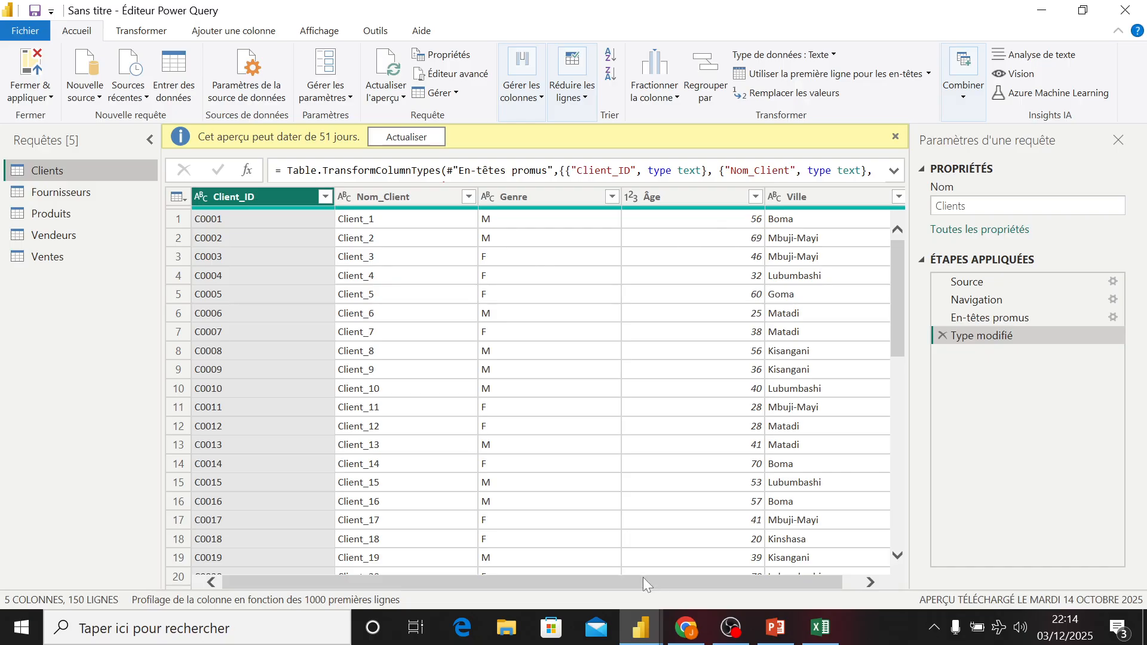
{"action": "left_click_drag", "start_coordinate": [641, 577], "coordinate": [358, 406]}
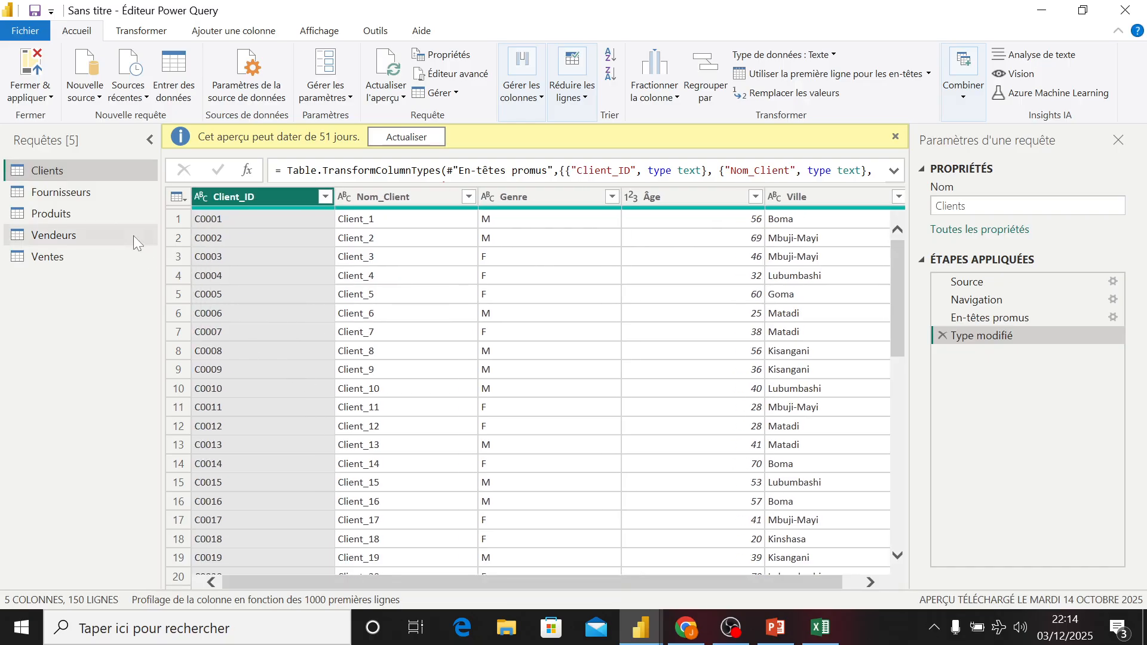
{"action": "left_click", "coordinate": [86, 195]}
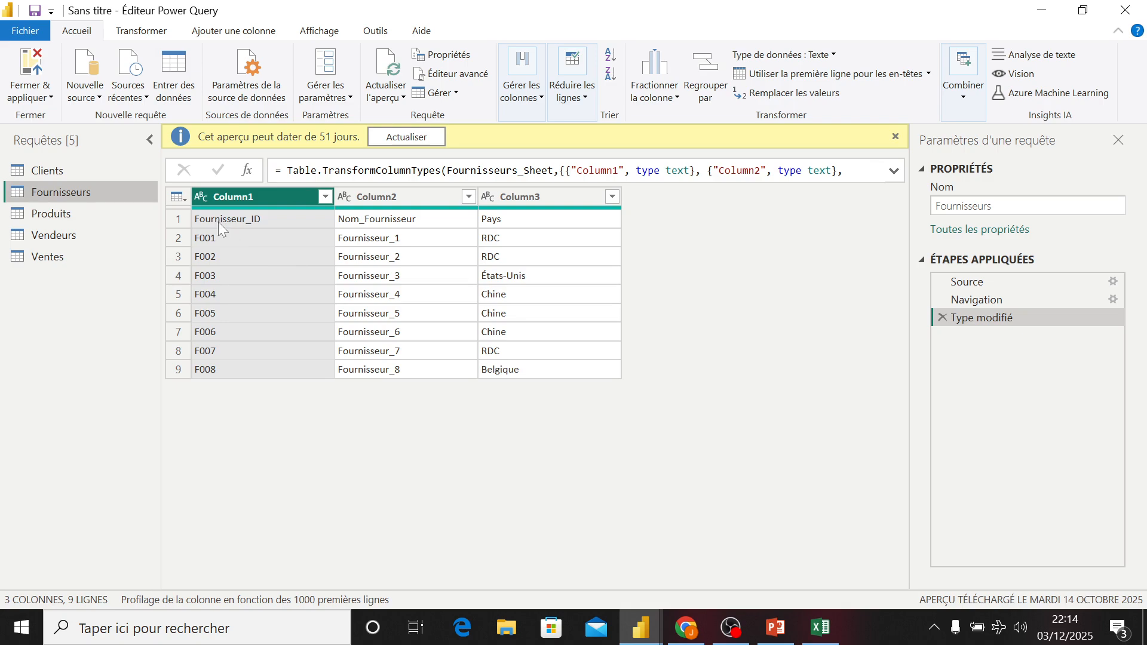
{"action": "left_click", "coordinate": [178, 219]}
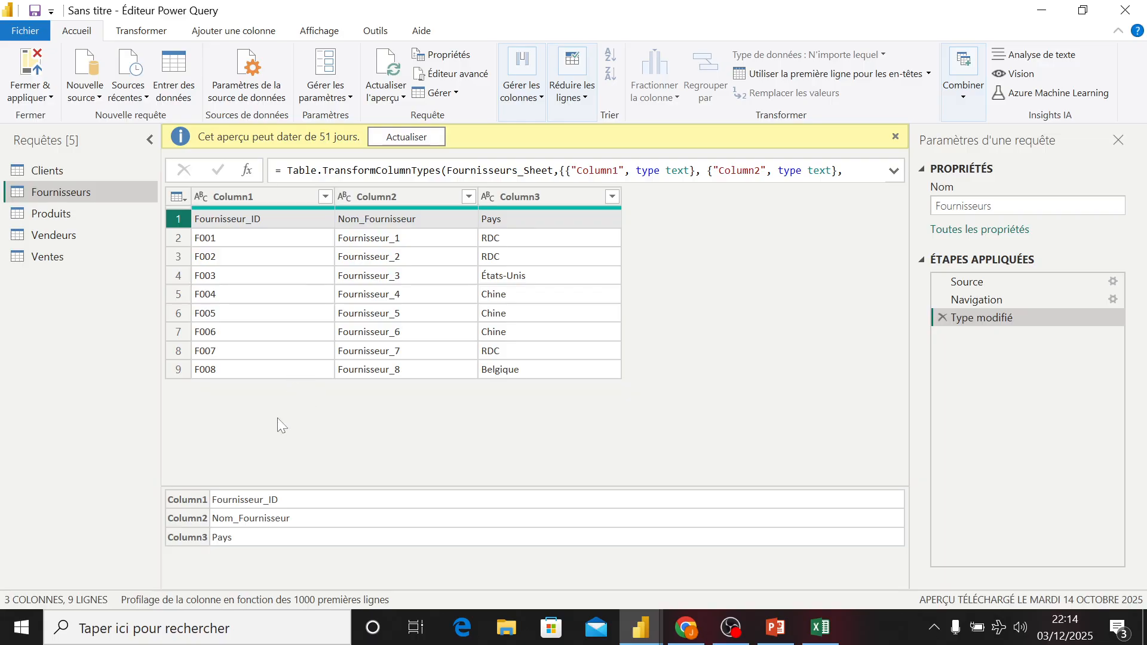
{"action": "left_click", "coordinate": [145, 30]}
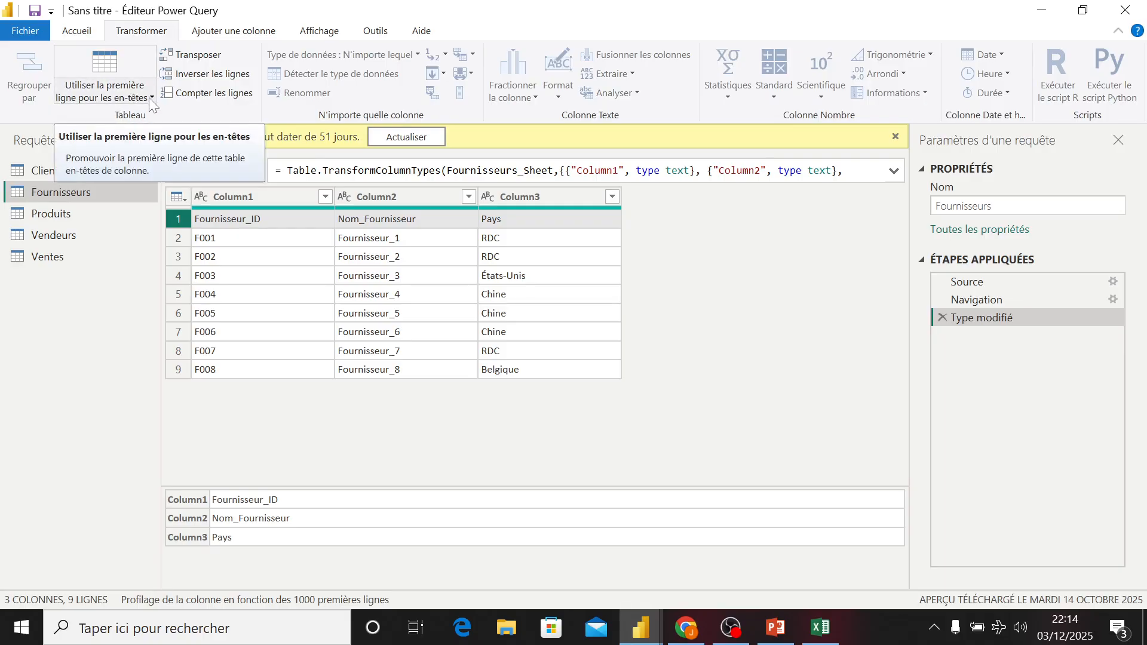
{"action": "left_click", "coordinate": [152, 98]}
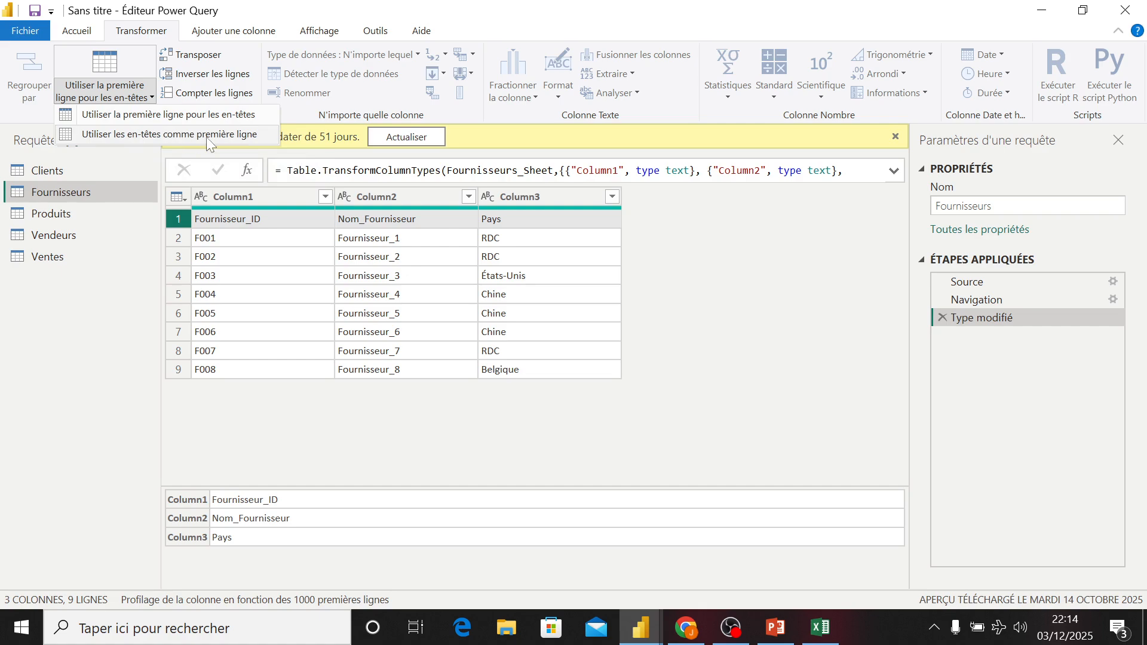
{"action": "left_click", "coordinate": [130, 121]}
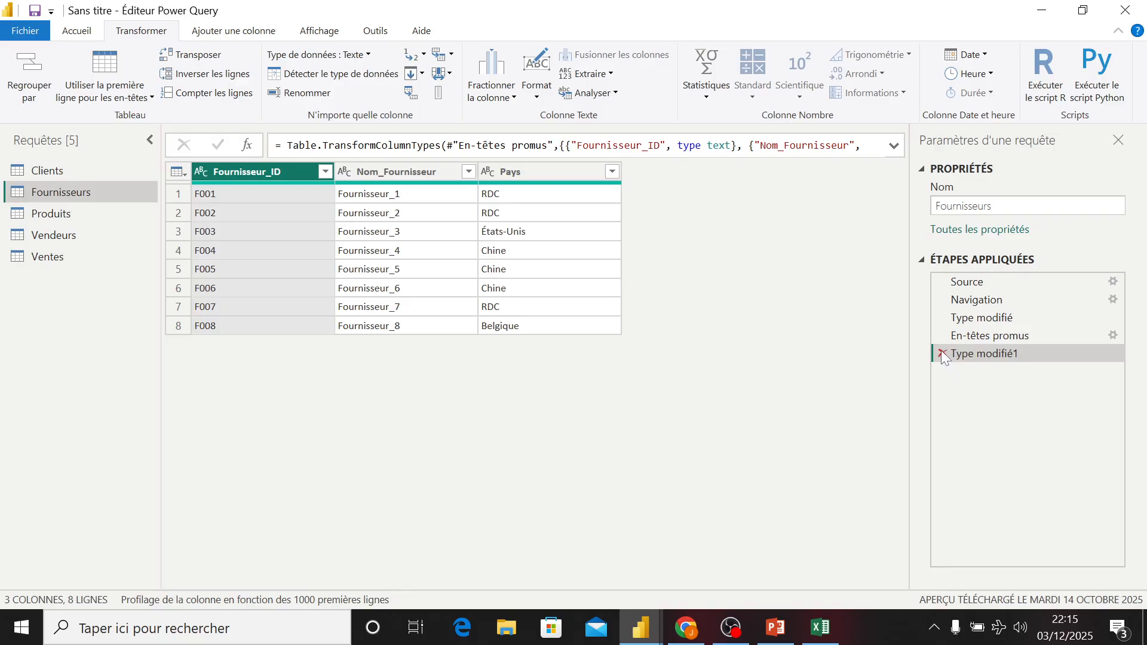
- Review the Fournisseurs applied steps and delete the final Type modifié1 step
{"action": "left_click", "coordinate": [959, 336]}
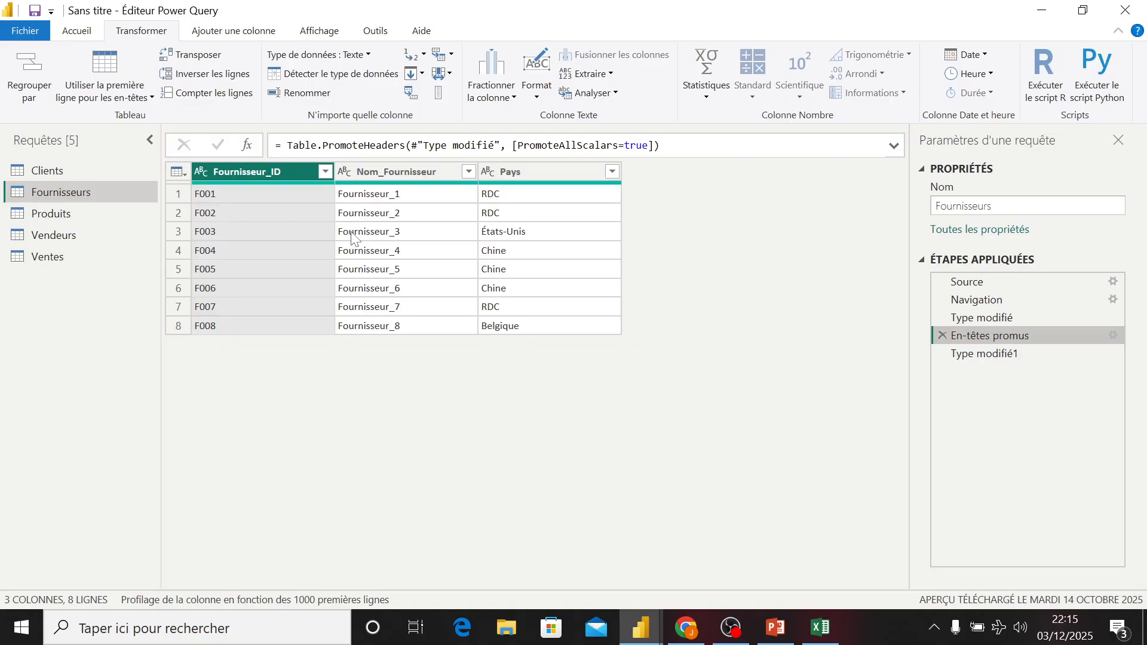
{"action": "left_click", "coordinate": [979, 322]}
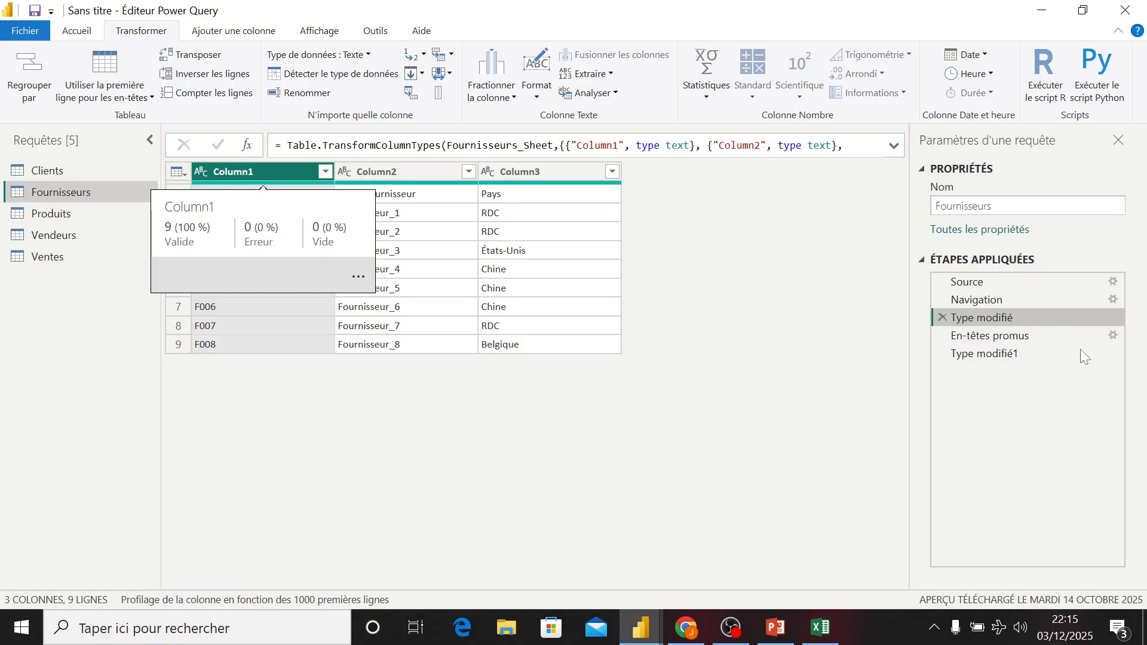
{"action": "left_click", "coordinate": [969, 337]}
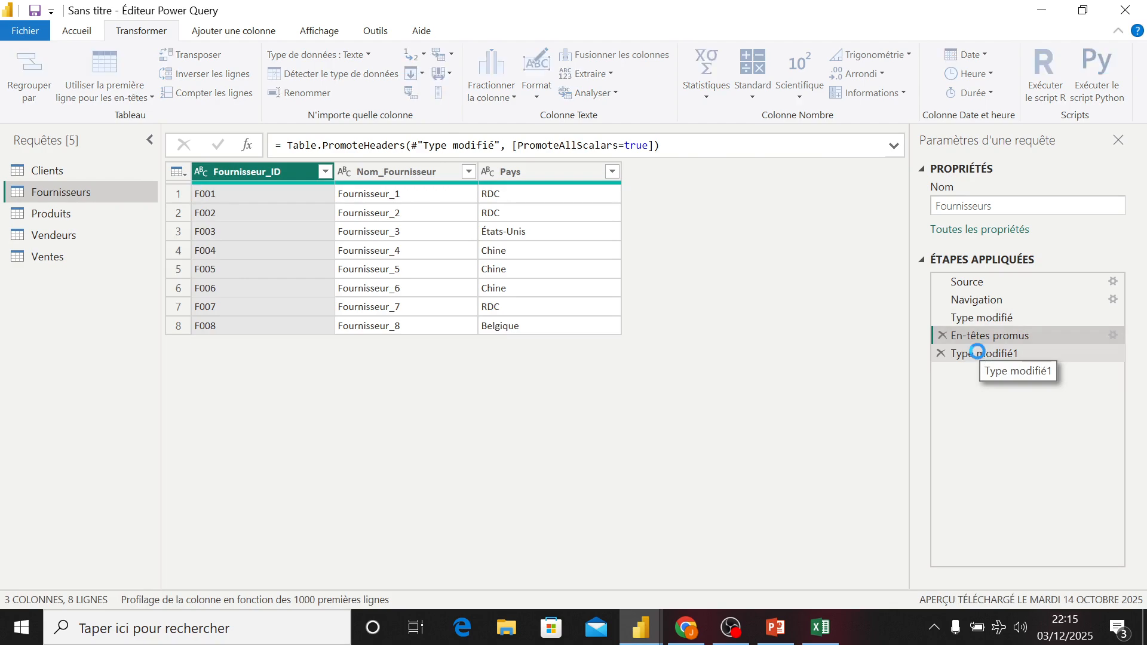
{"action": "left_click", "coordinate": [980, 356]}
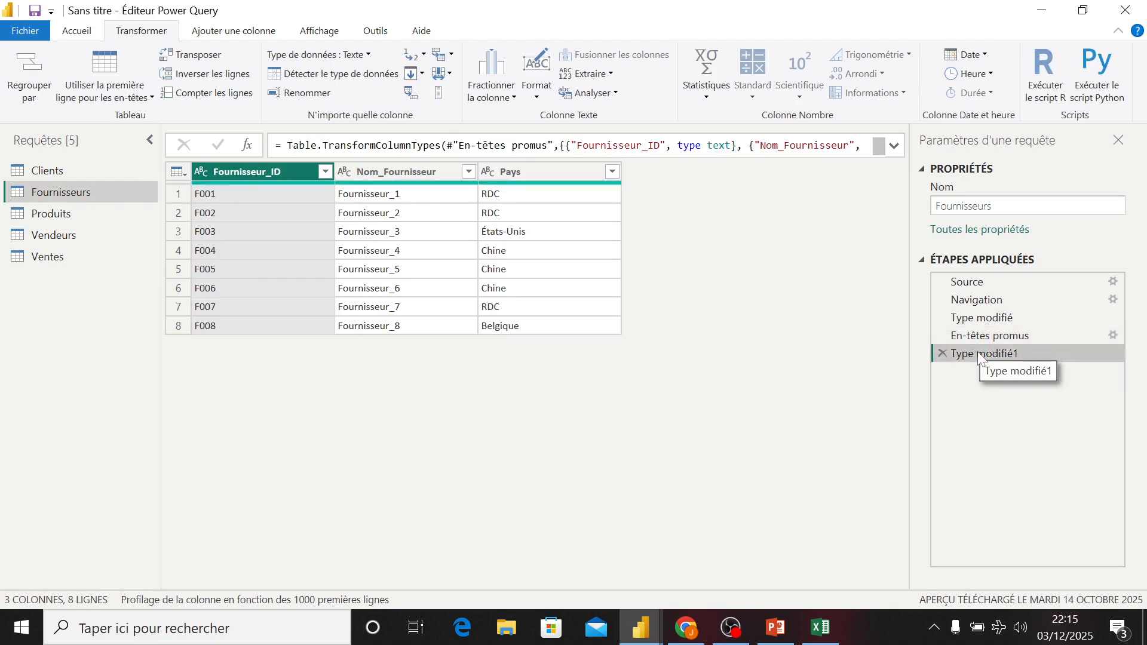
{"action": "left_click", "coordinate": [943, 354]}
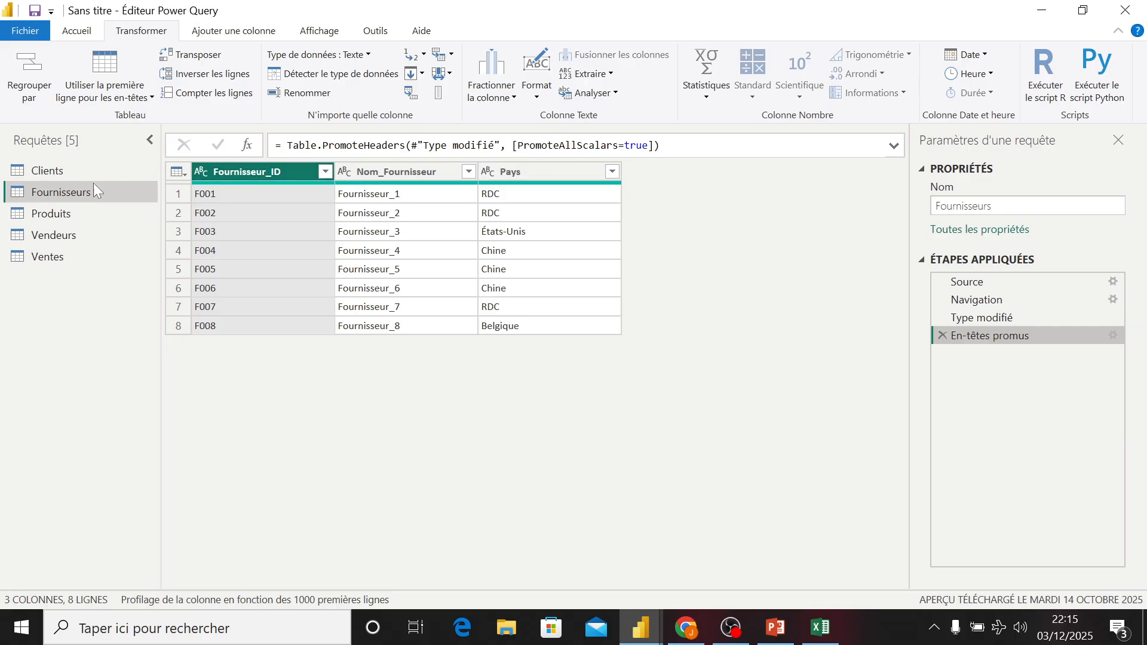
- Promote the first row to column headers in the Produits query
{"action": "left_click", "coordinate": [44, 216]}
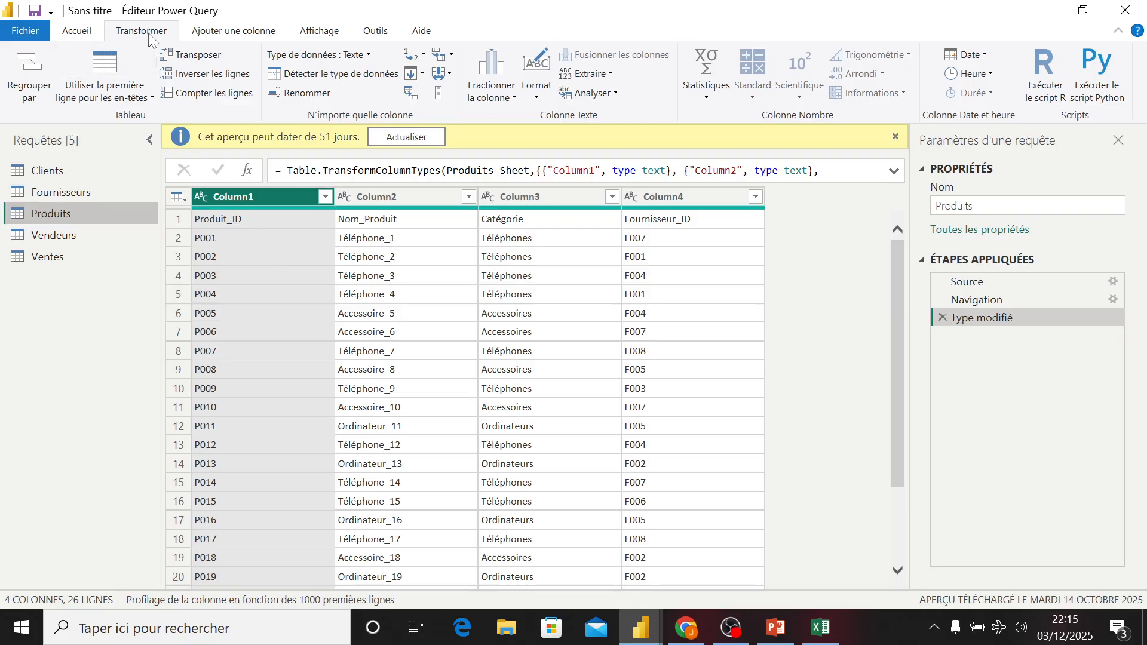
{"action": "left_click", "coordinate": [94, 33]}
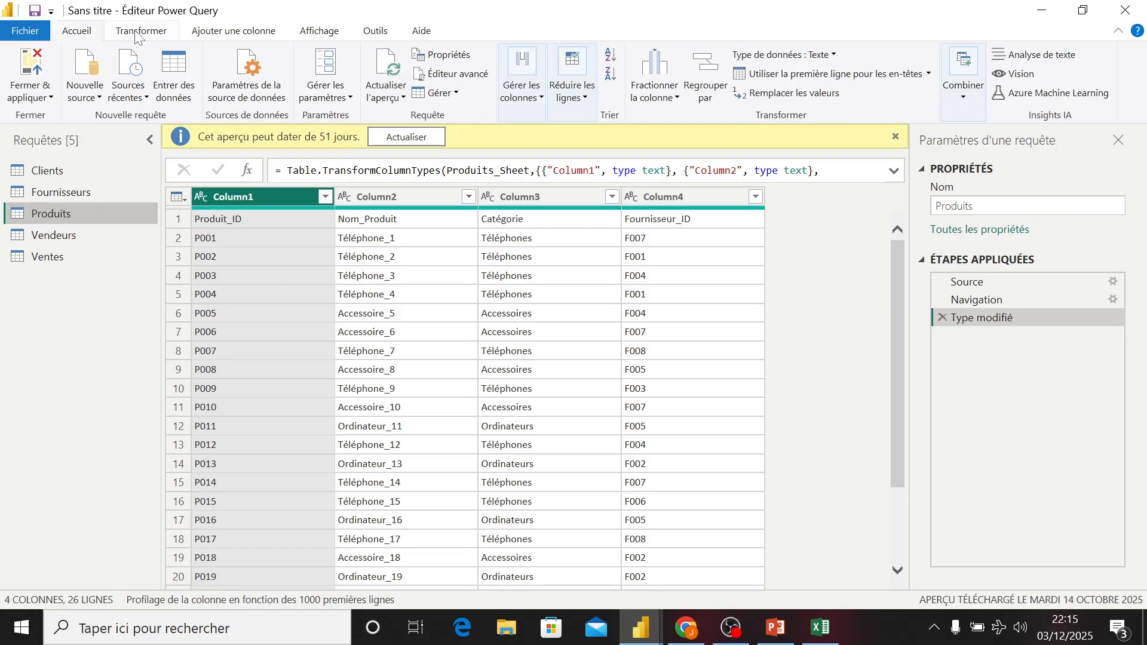
{"action": "left_click", "coordinate": [139, 33]}
{"action": "left_click", "coordinate": [152, 98]}
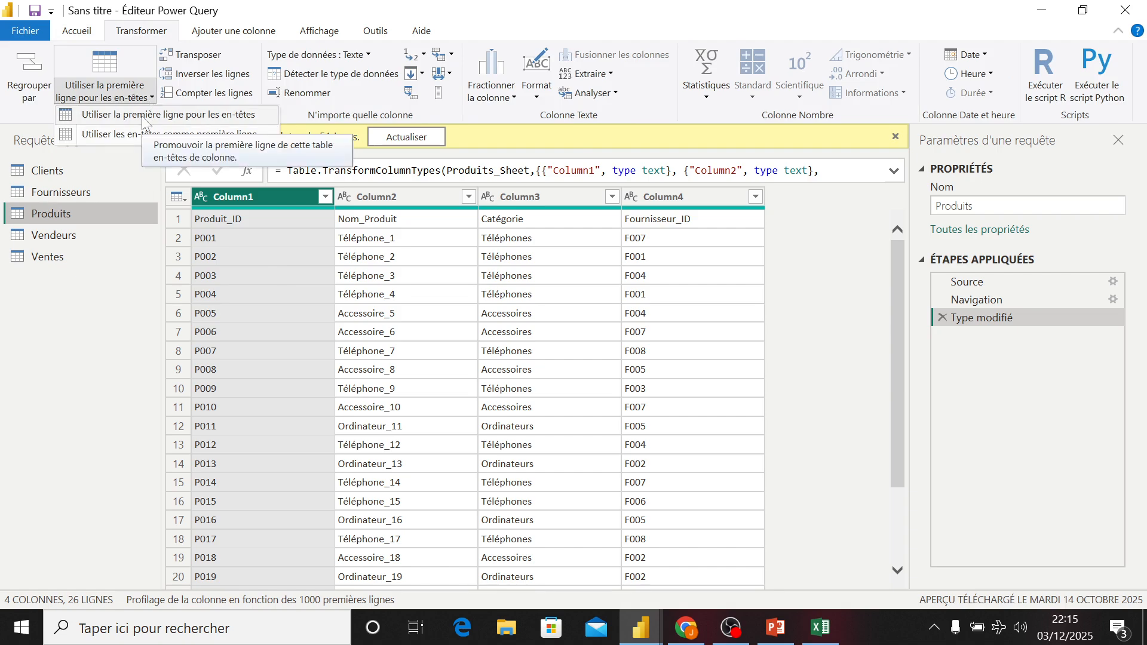
{"action": "left_click", "coordinate": [143, 119]}
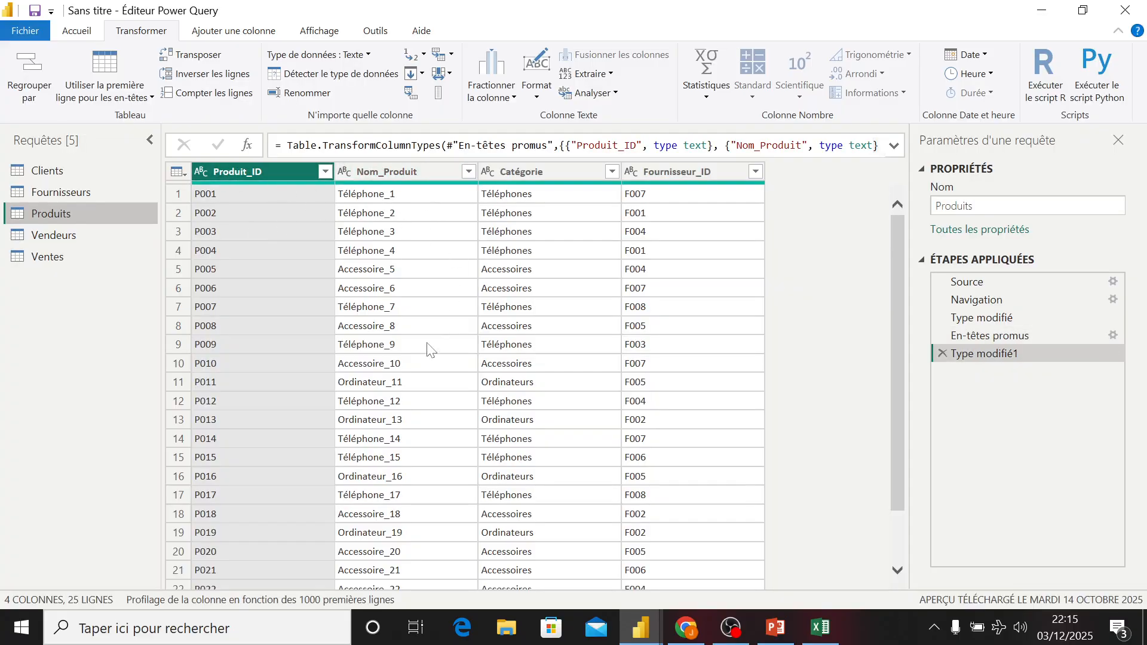
- Change the Date_Vente column of Ventes to the Date type, replacing the existing conversion
{"action": "left_click", "coordinate": [79, 236]}
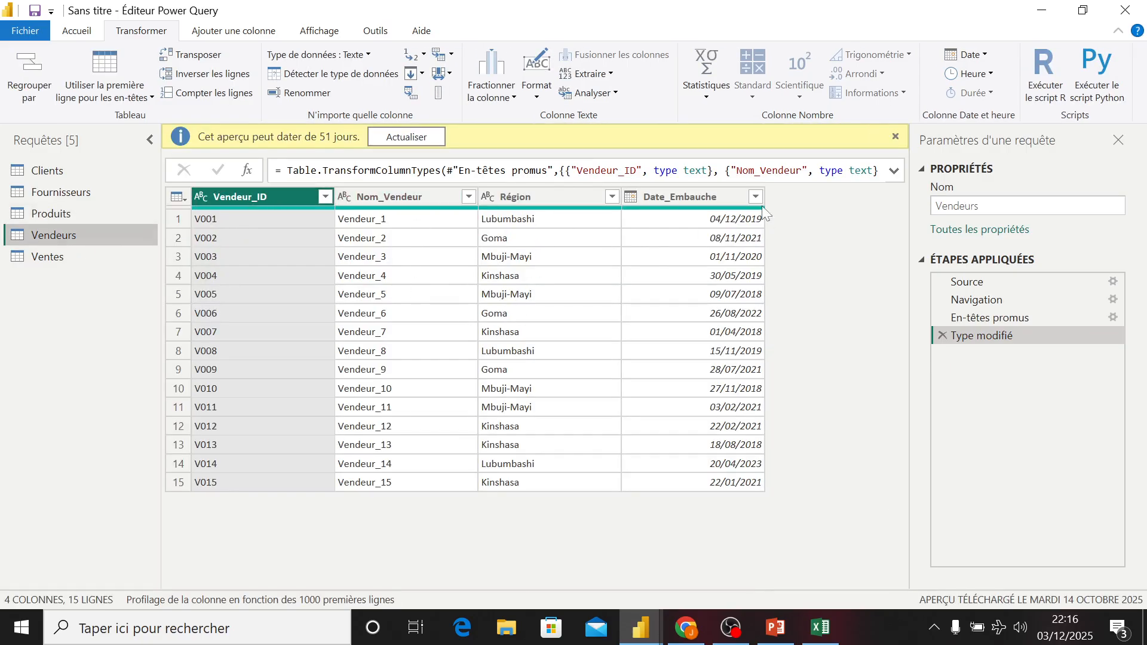
{"action": "left_click", "coordinate": [39, 258]}
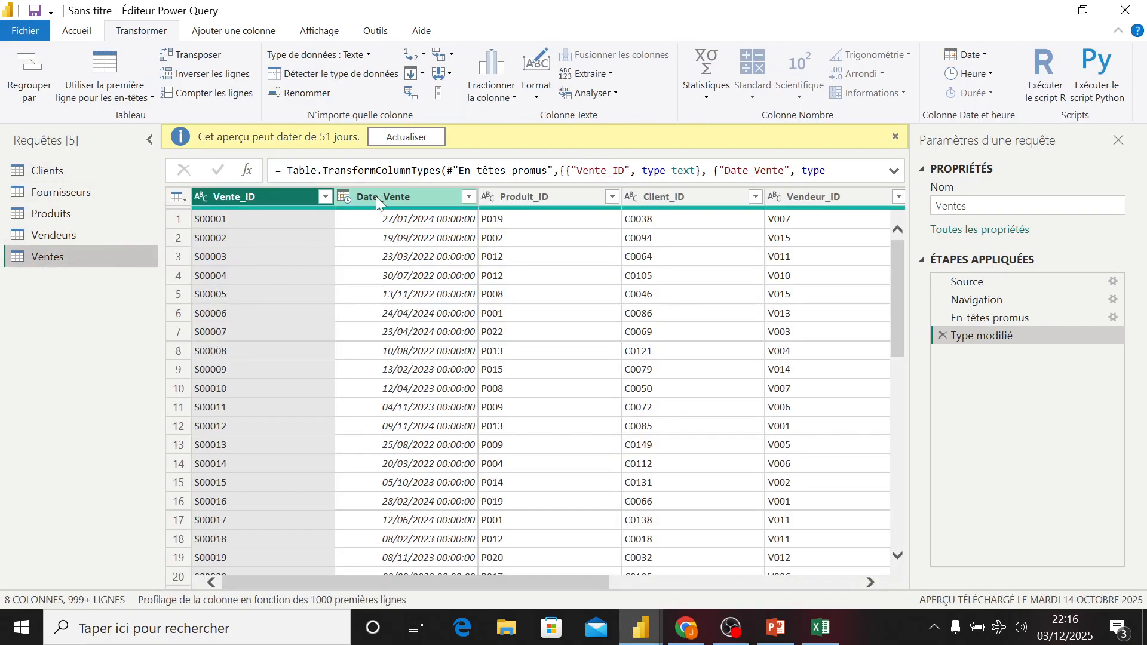
{"action": "left_click", "coordinate": [345, 198]}
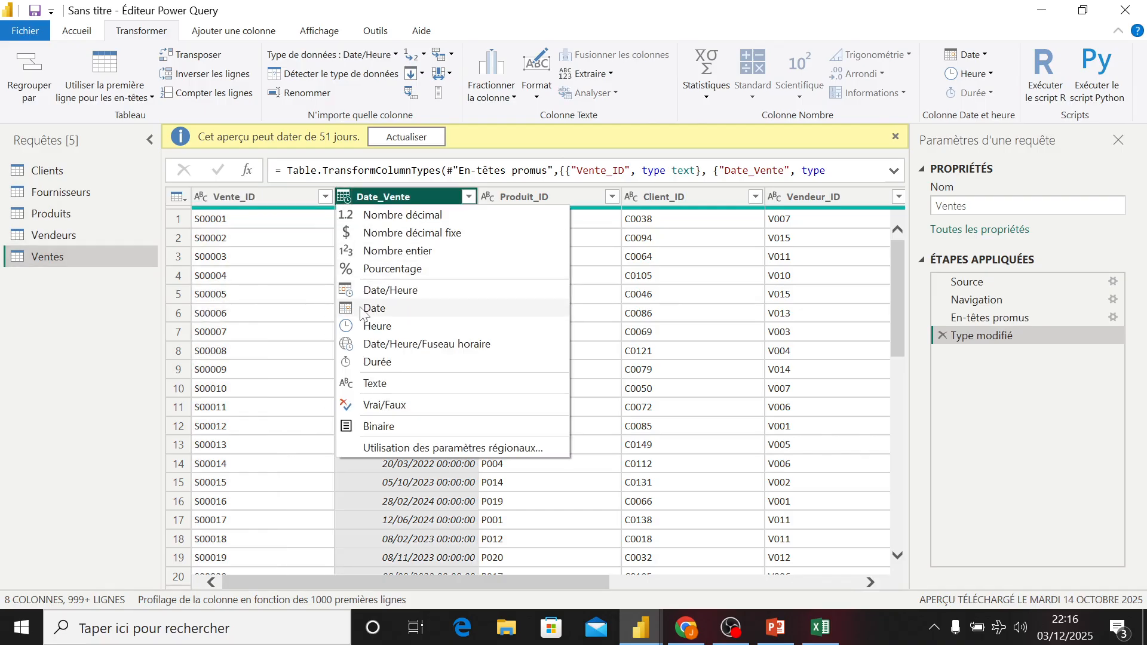
{"action": "left_click", "coordinate": [375, 308]}
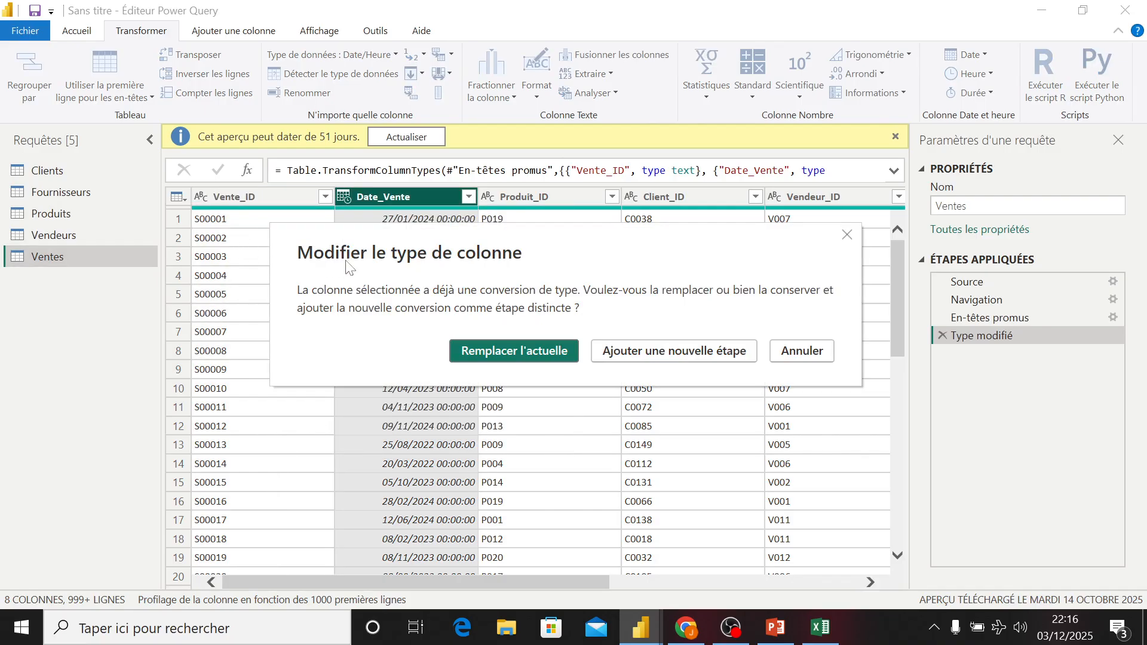
{"action": "left_click", "coordinate": [466, 352]}
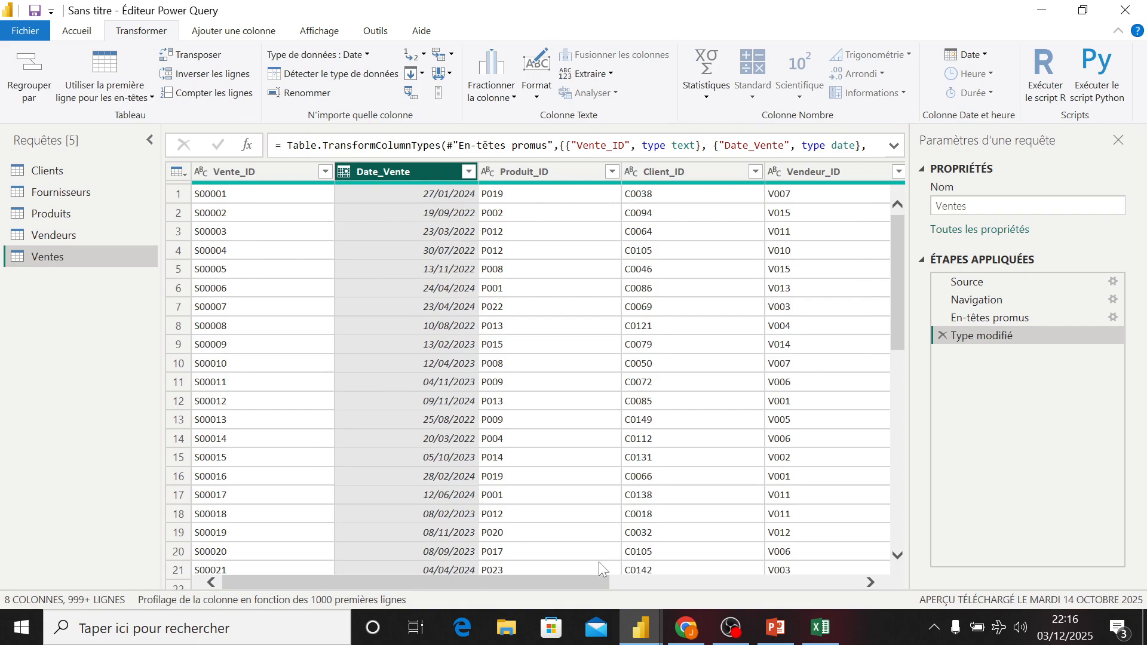
- Browse the Ventes columns and review the Vendeurs and Produits queries
{"action": "left_click_drag", "start_coordinate": [590, 581], "coordinate": [705, 575]}
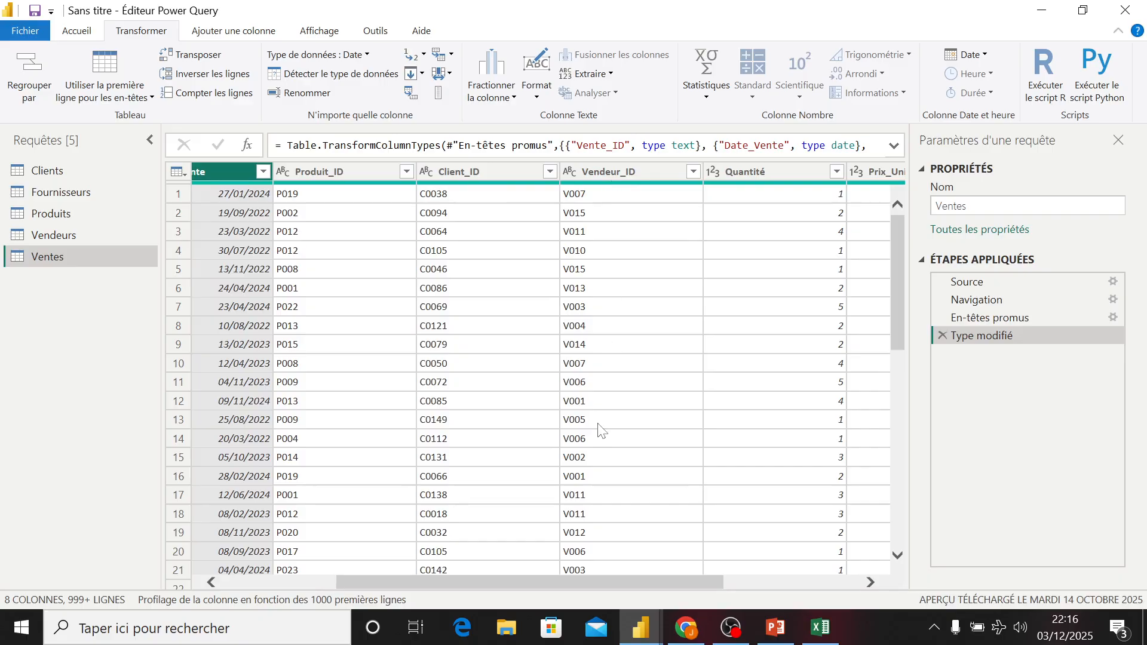
{"action": "left_click_drag", "start_coordinate": [521, 575], "coordinate": [406, 591]}
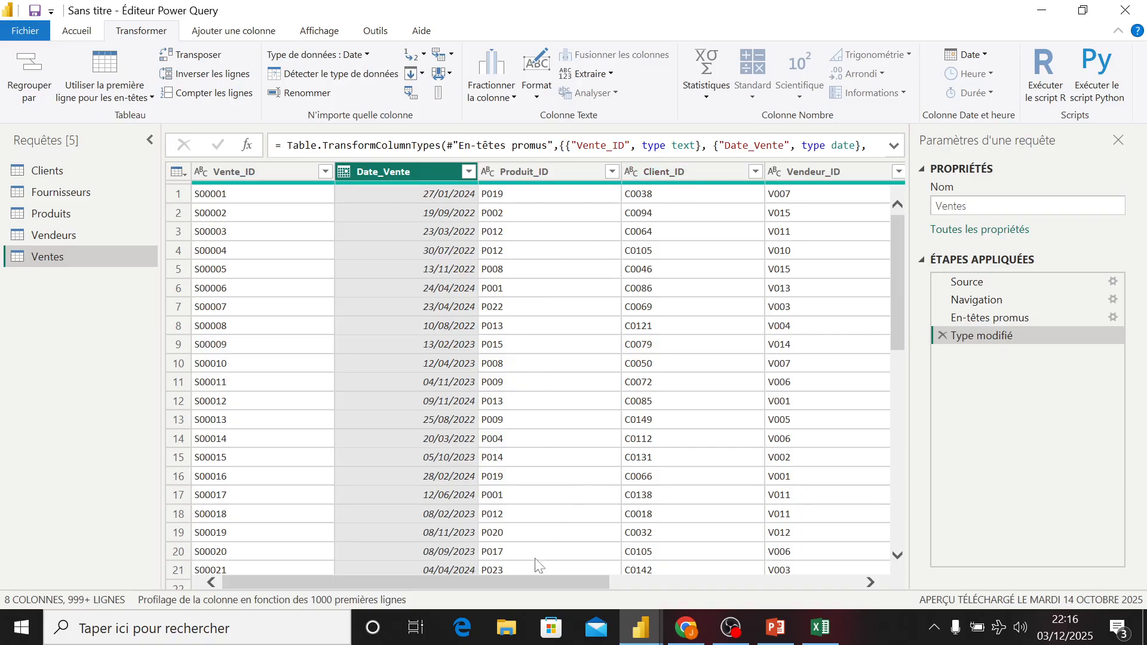
{"action": "left_click", "coordinate": [84, 235]}
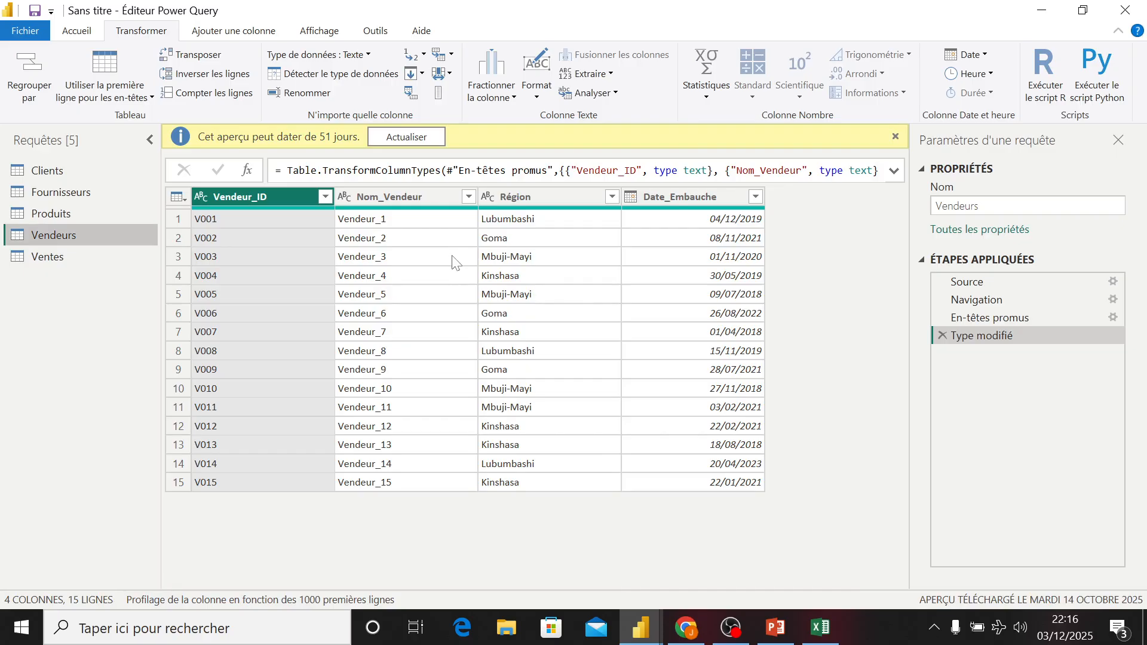
{"action": "left_click", "coordinate": [71, 208]}
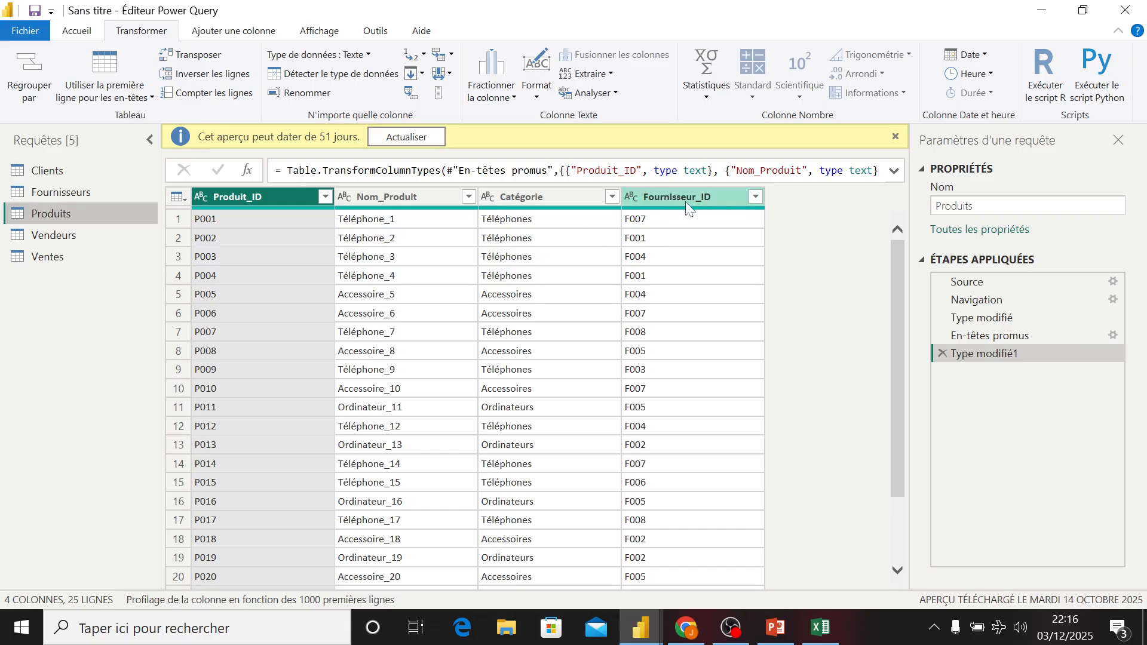
- Check the Fournisseurs, Clients and Ventes queries, then close the Power Query Editor
{"action": "mouse_move", "coordinate": [683, 214]}
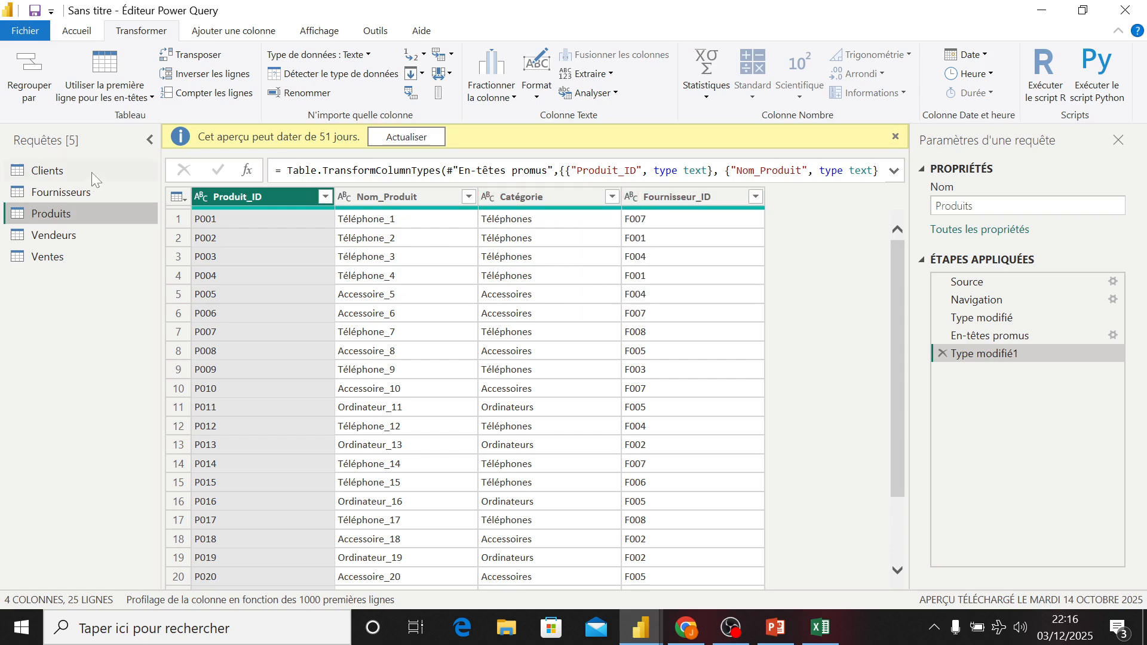
{"action": "left_click", "coordinate": [77, 191]}
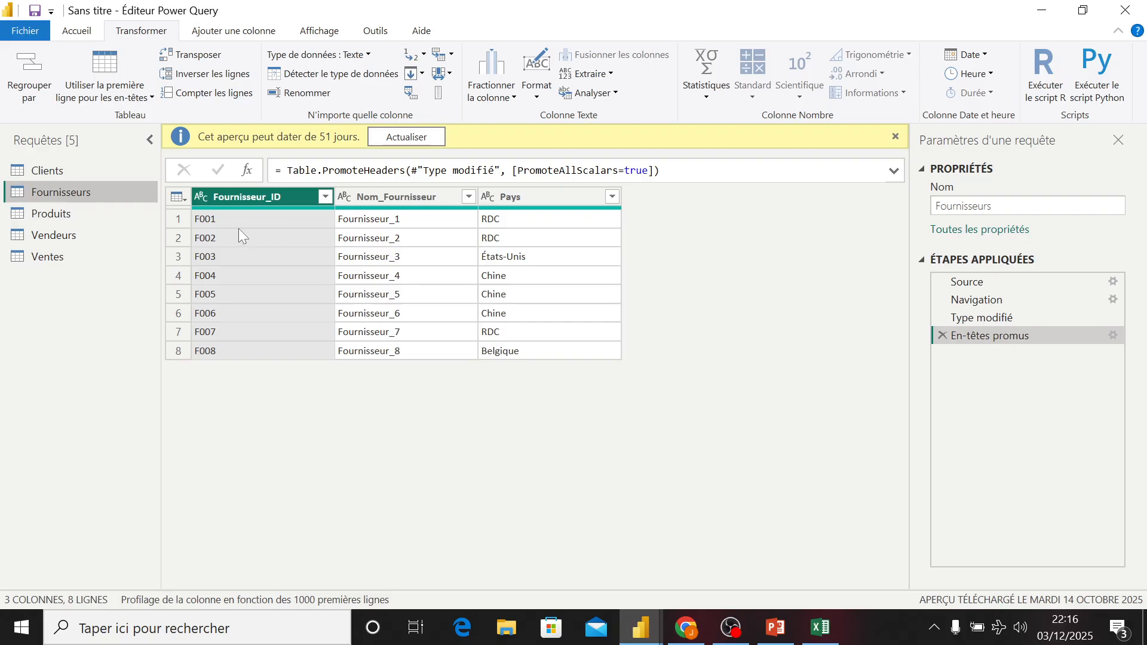
{"action": "left_click", "coordinate": [48, 171]}
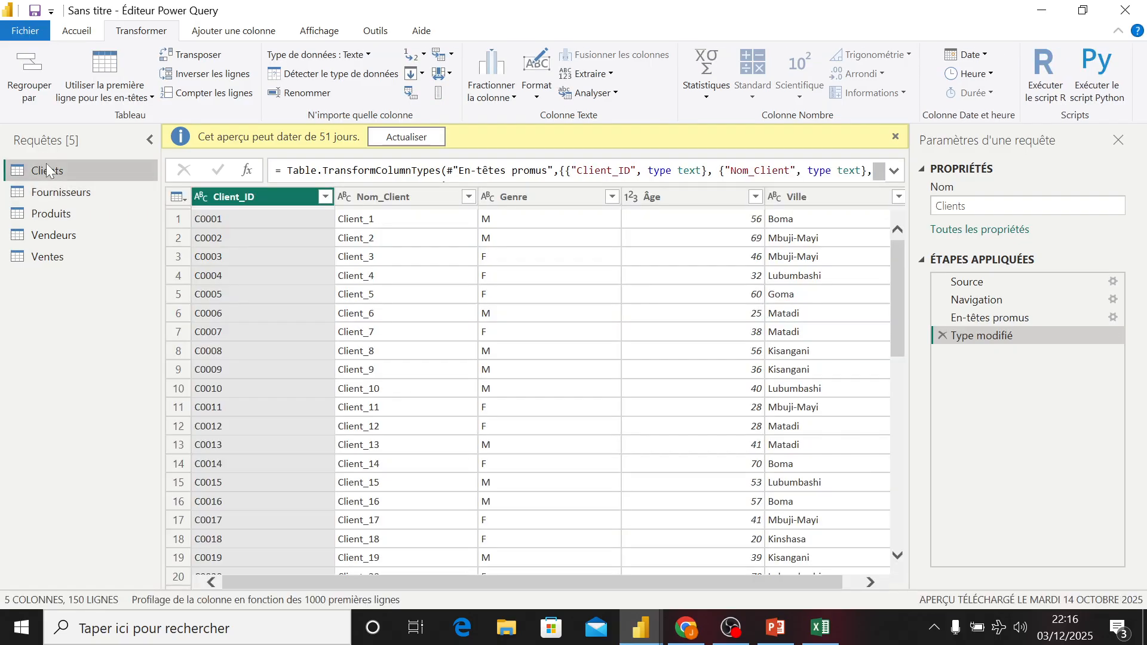
{"action": "left_click", "coordinate": [64, 257]}
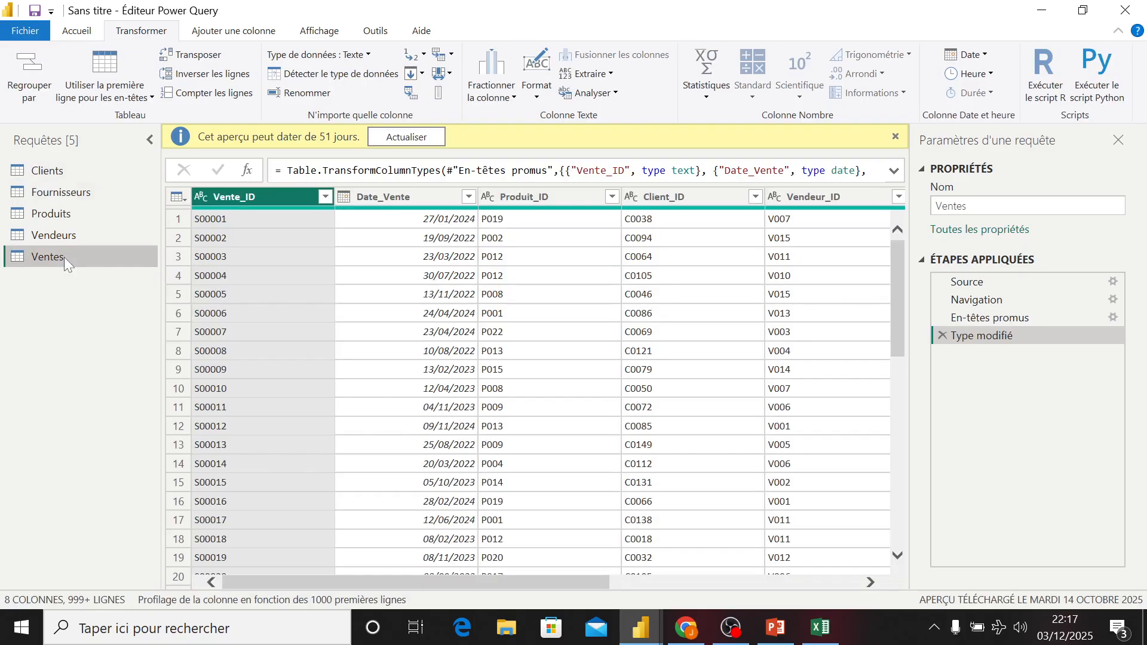
{"action": "left_click", "coordinate": [78, 30]}
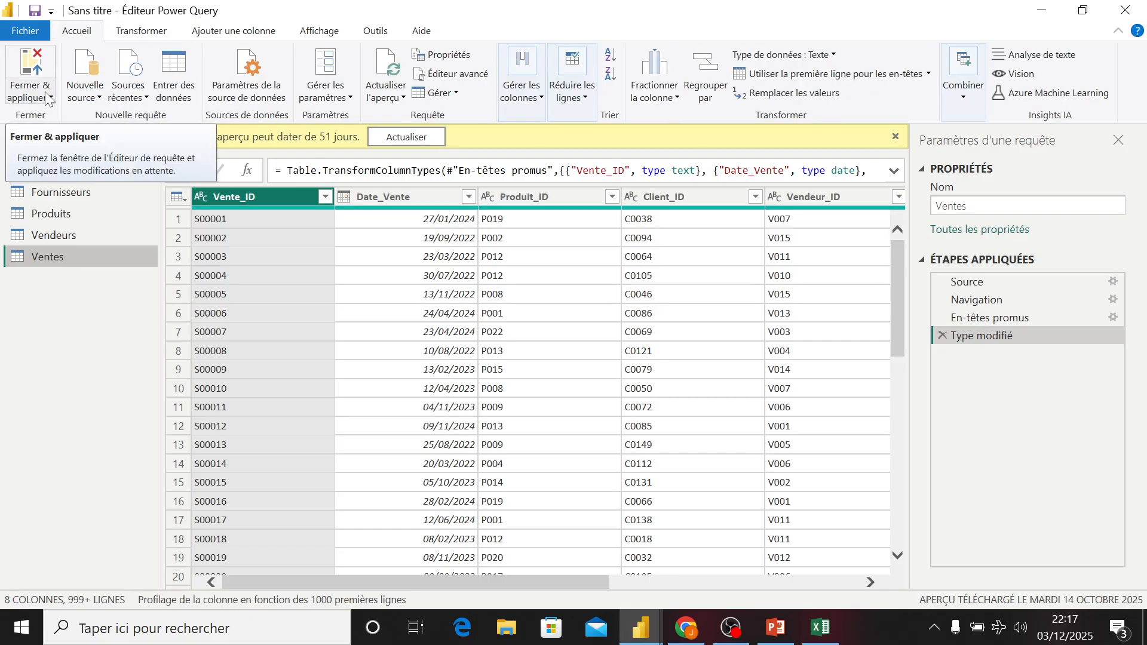
{"action": "left_click", "coordinate": [50, 98]}
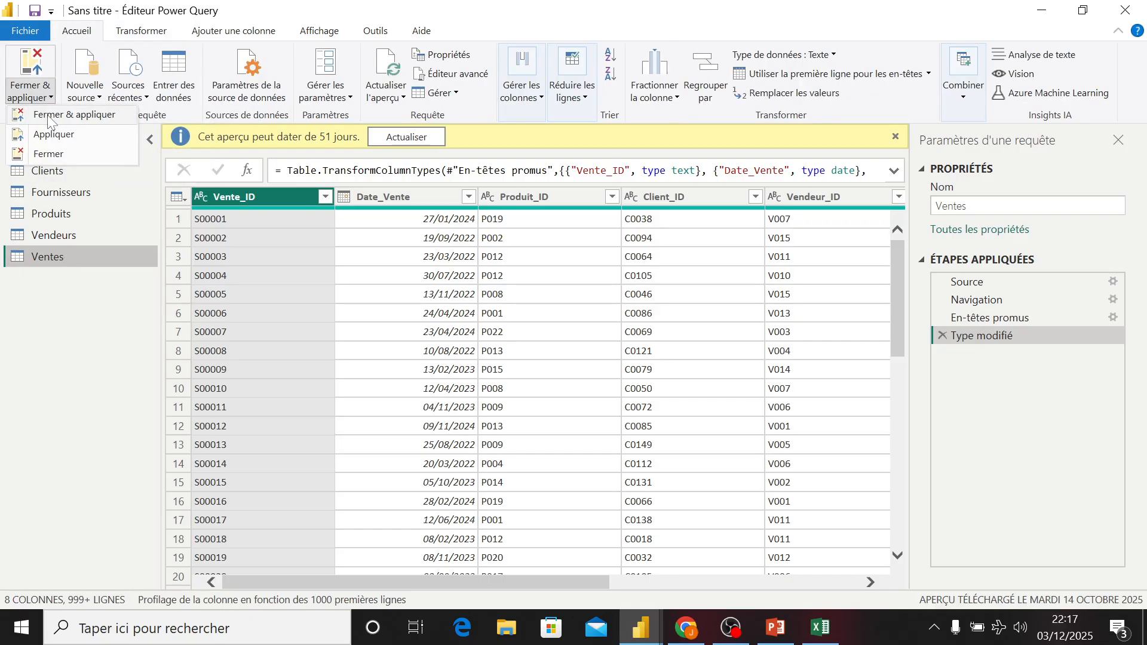
{"action": "left_click", "coordinate": [49, 153]}
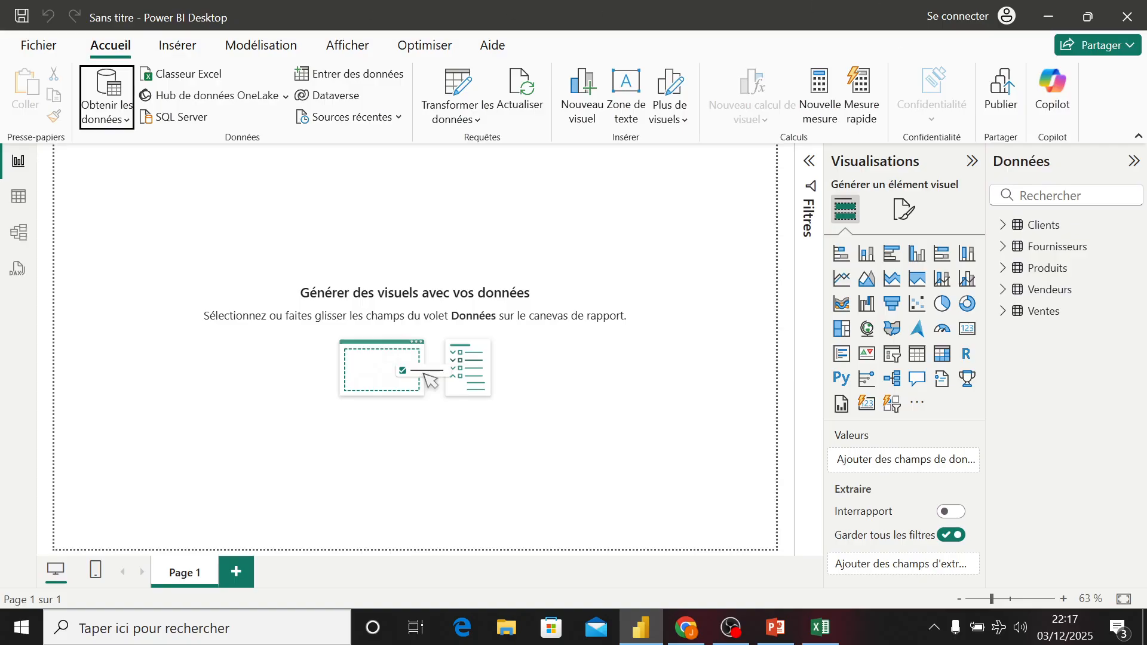
- Browse the loaded Clients, Fournisseurs, Vendeurs and Ventes tables and open the table view
{"action": "left_click", "coordinate": [1045, 226]}
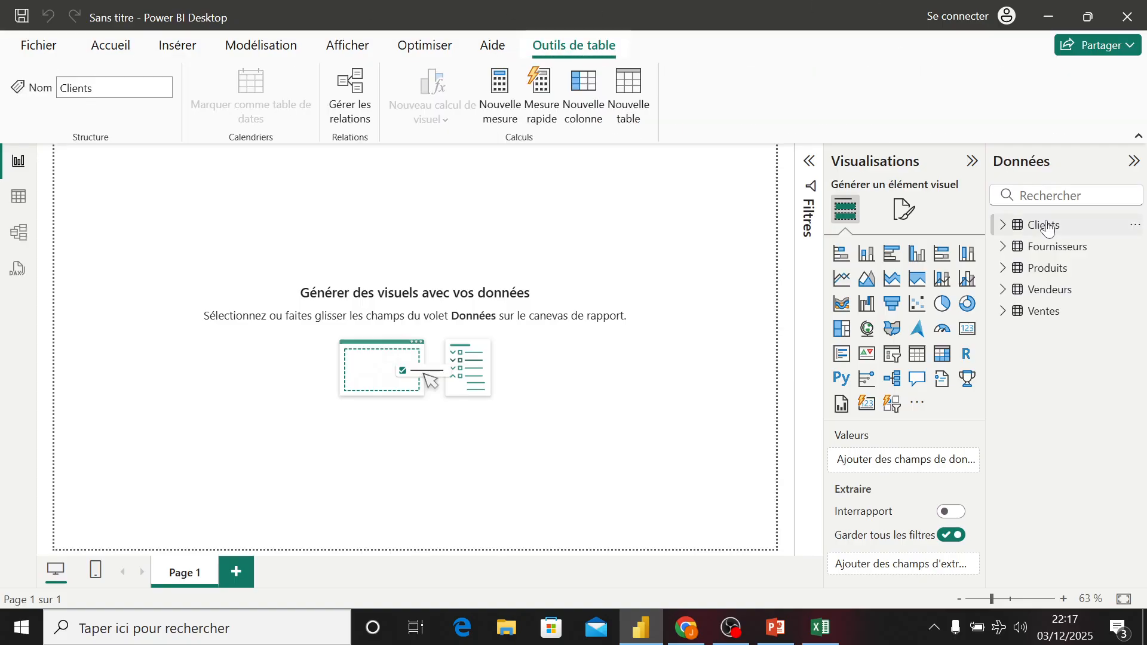
{"action": "left_click", "coordinate": [1047, 248]}
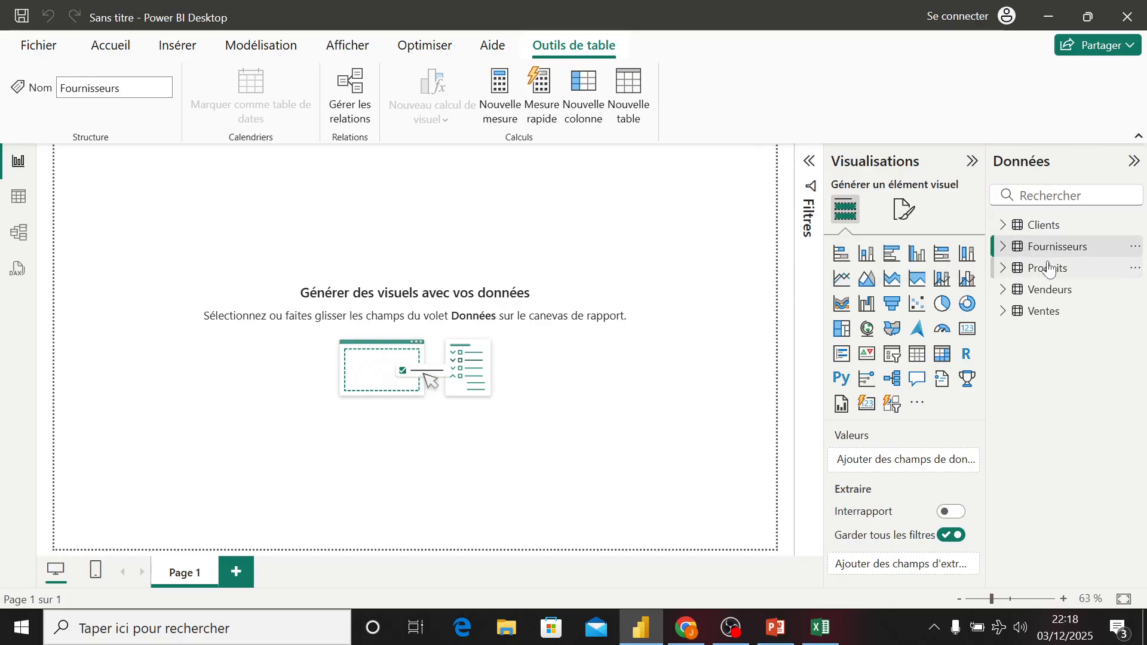
{"action": "left_click", "coordinate": [1051, 289]}
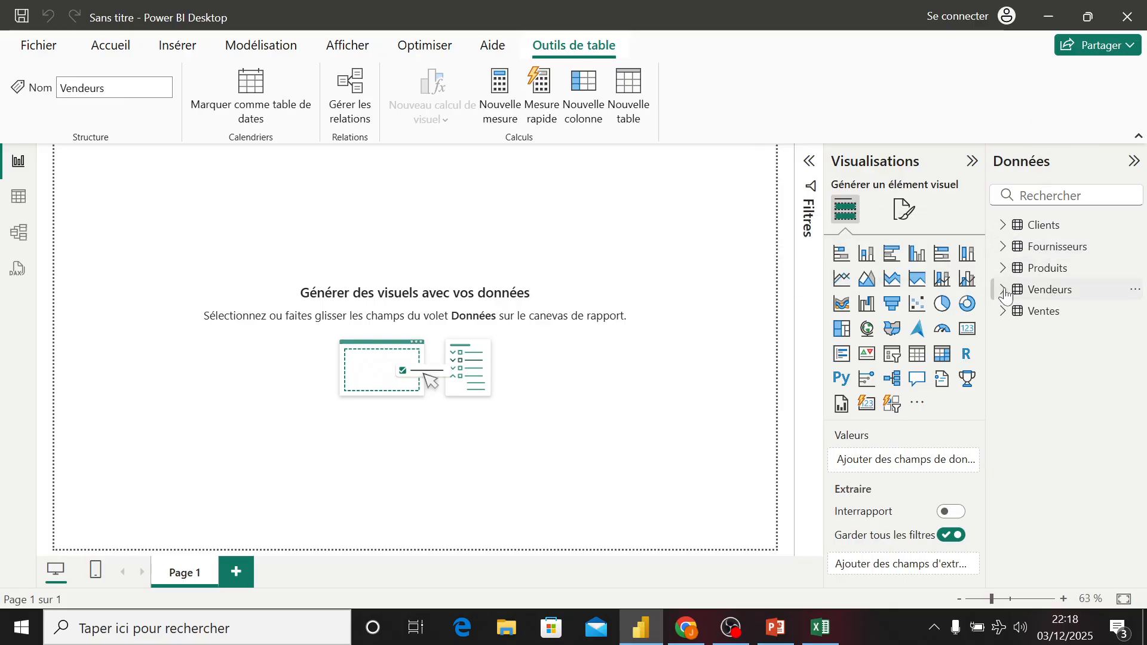
{"action": "left_click", "coordinate": [1004, 312]}
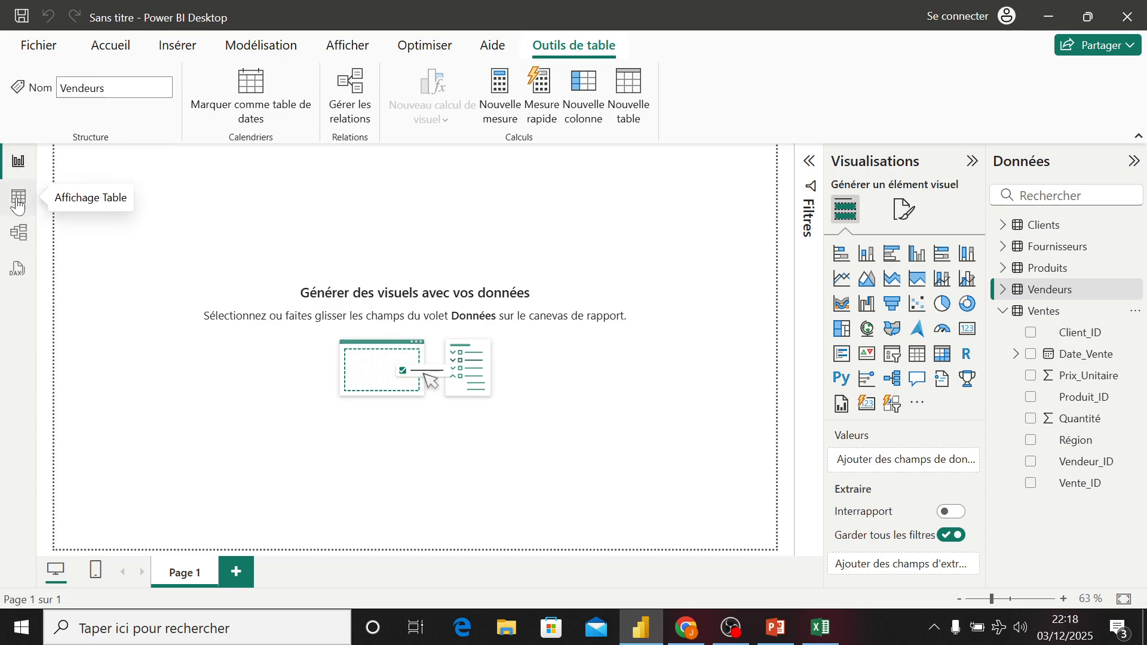
{"action": "left_click", "coordinate": [1043, 311]}
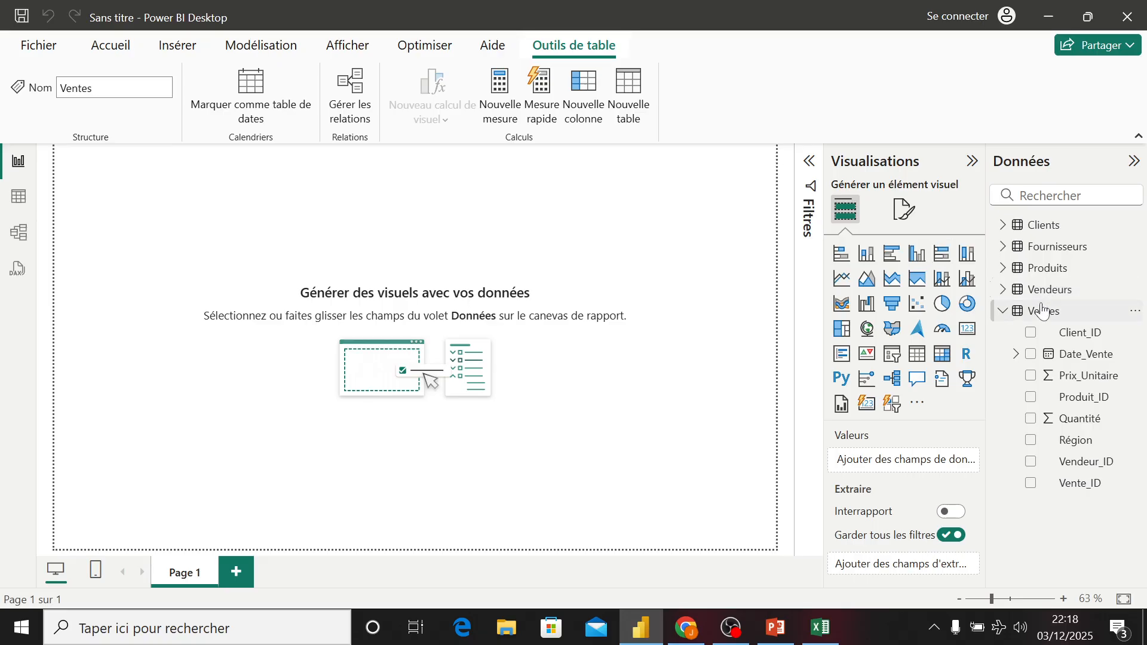
{"action": "left_click", "coordinate": [20, 197]}
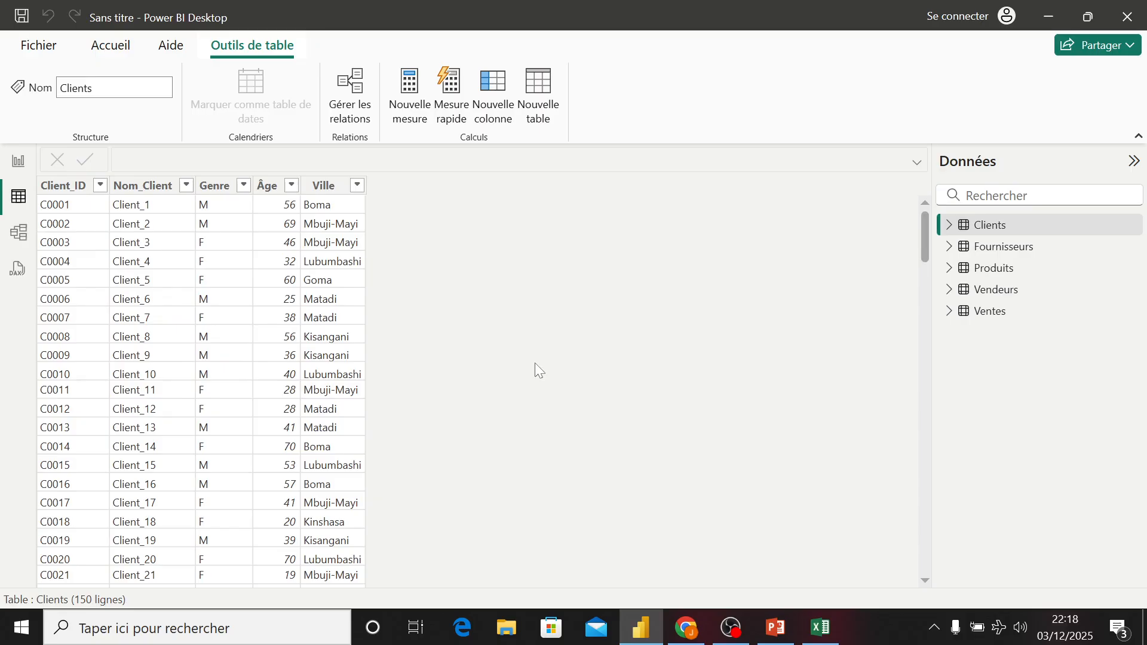
- Examine the relationships between the tables in the model view, then return to the report view
{"action": "left_click", "coordinate": [20, 233]}
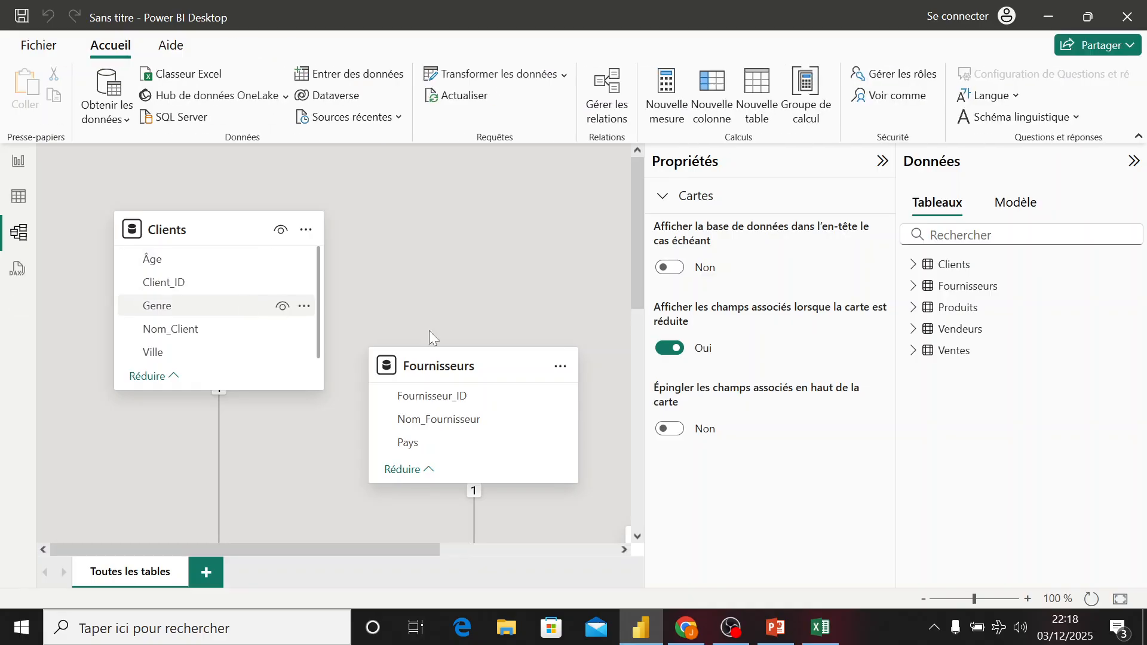
{"action": "left_click", "coordinate": [883, 160]}
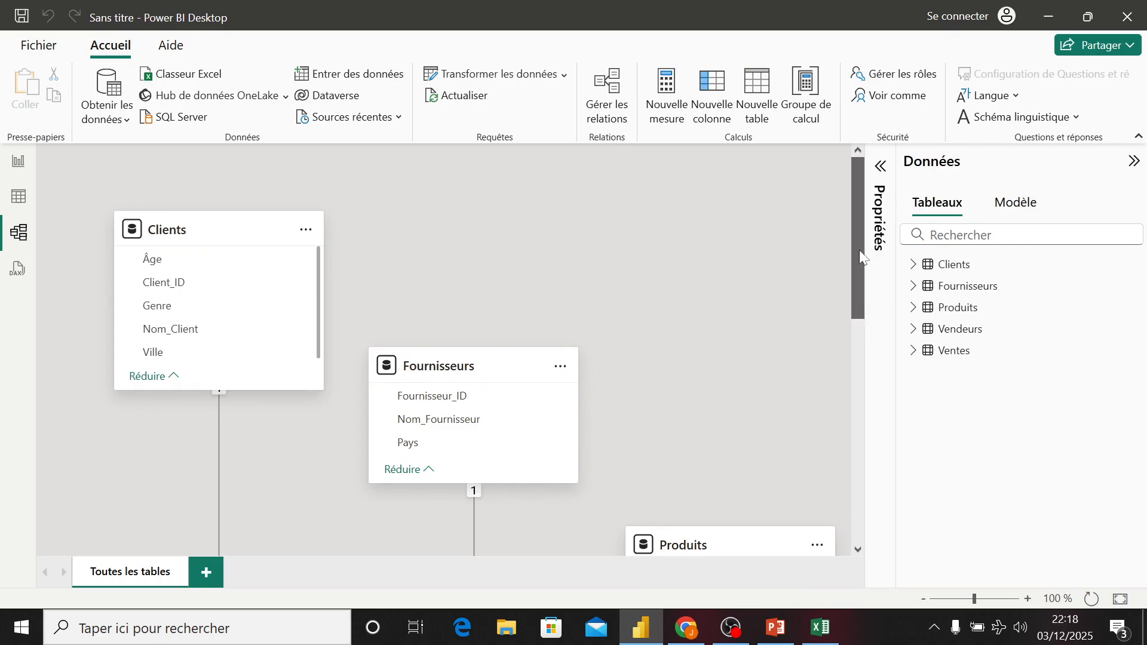
{"action": "left_click_drag", "start_coordinate": [859, 250], "coordinate": [871, 318]}
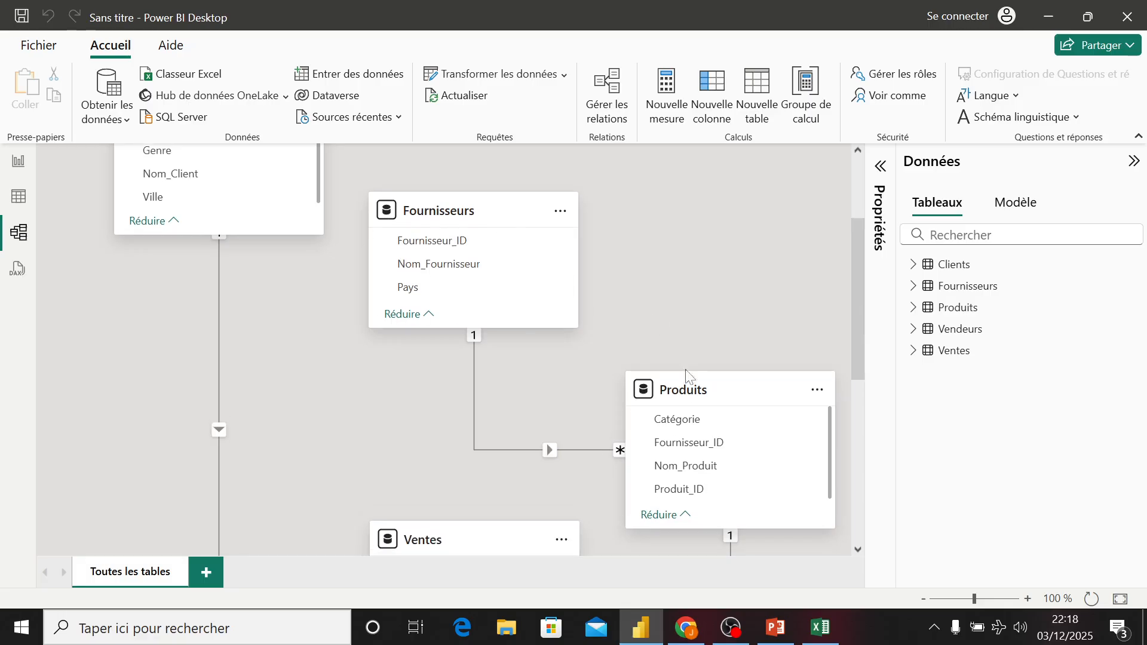
{"action": "left_click_drag", "start_coordinate": [856, 249], "coordinate": [865, 320]}
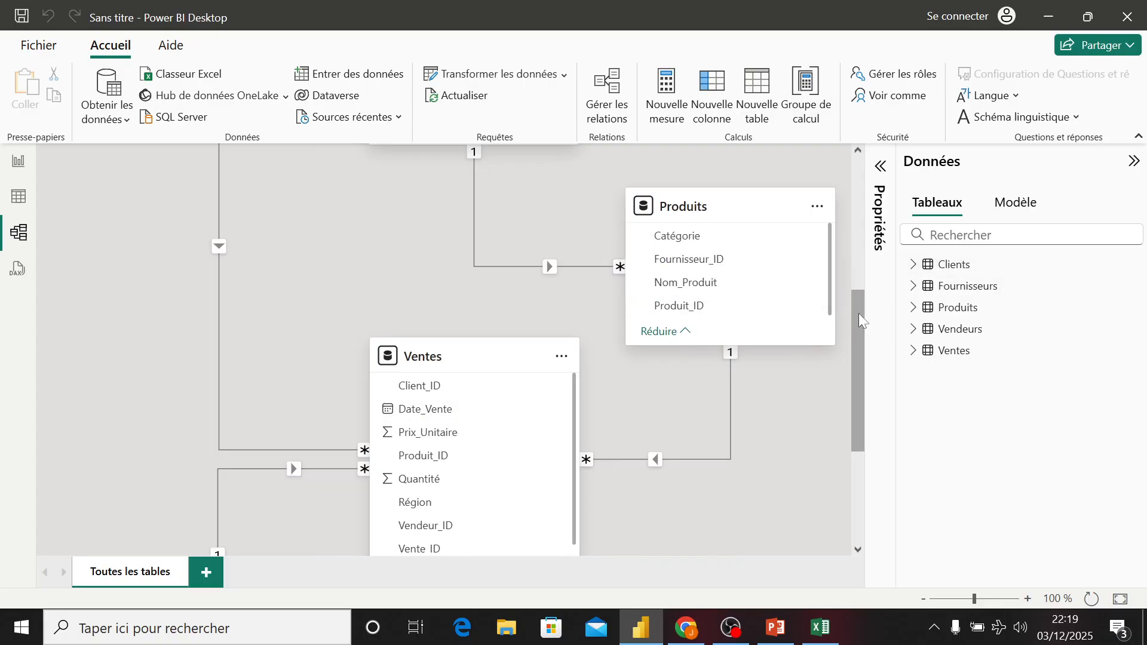
{"action": "left_click_drag", "start_coordinate": [858, 313], "coordinate": [877, 394]}
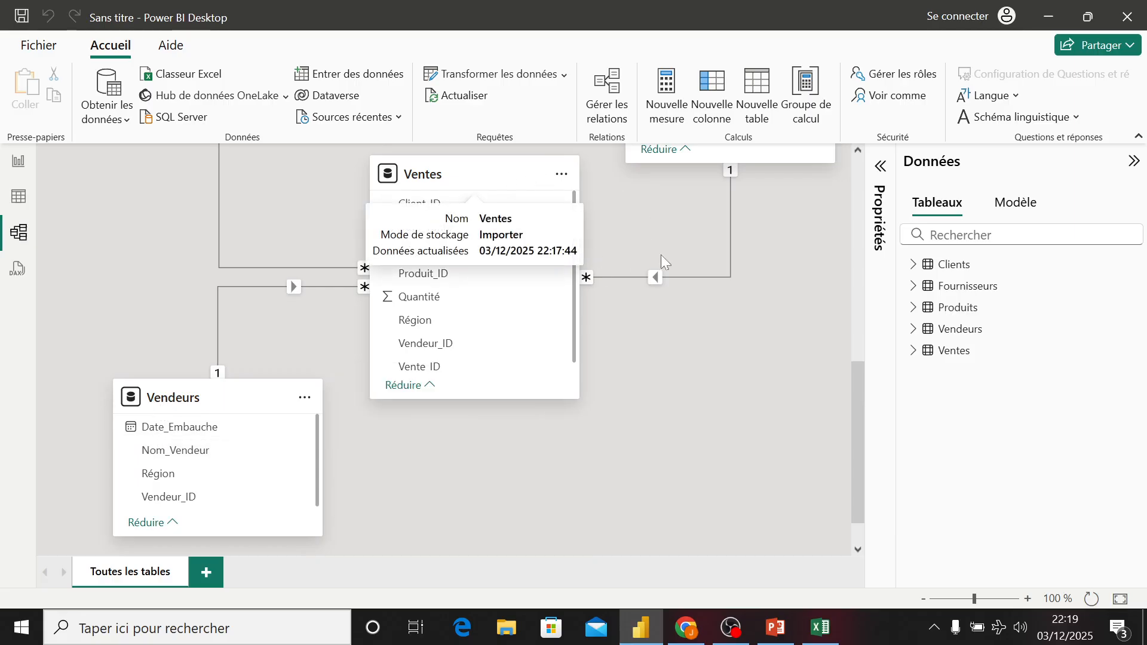
{"action": "left_click_drag", "start_coordinate": [856, 395], "coordinate": [849, 198]}
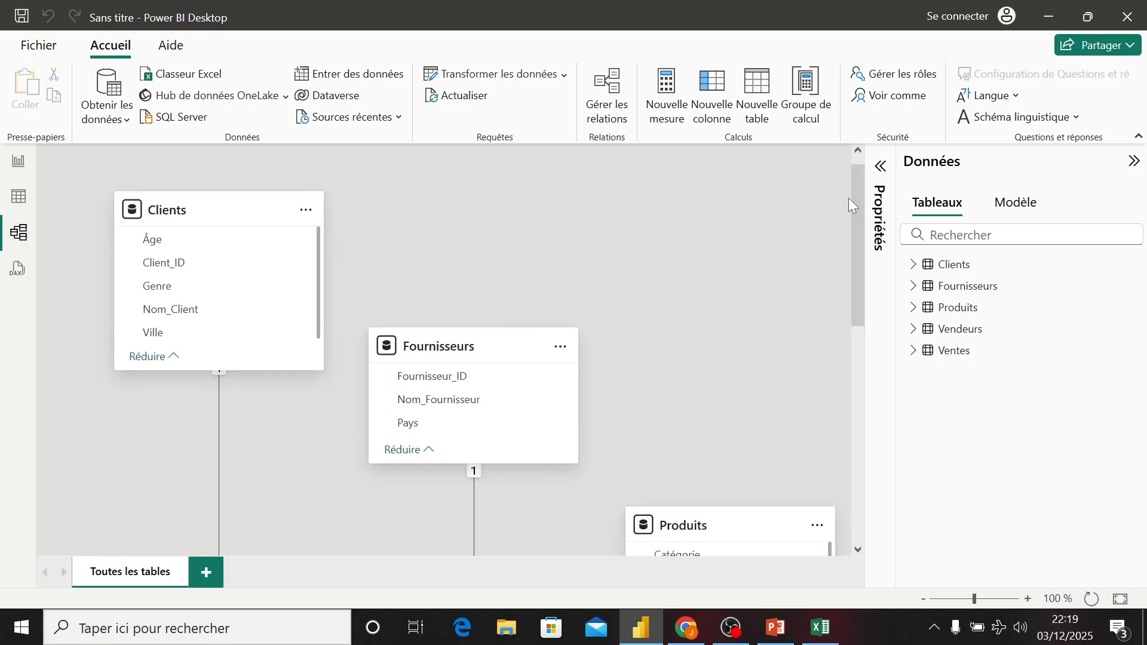
{"action": "left_click_drag", "start_coordinate": [856, 199], "coordinate": [865, 307]}
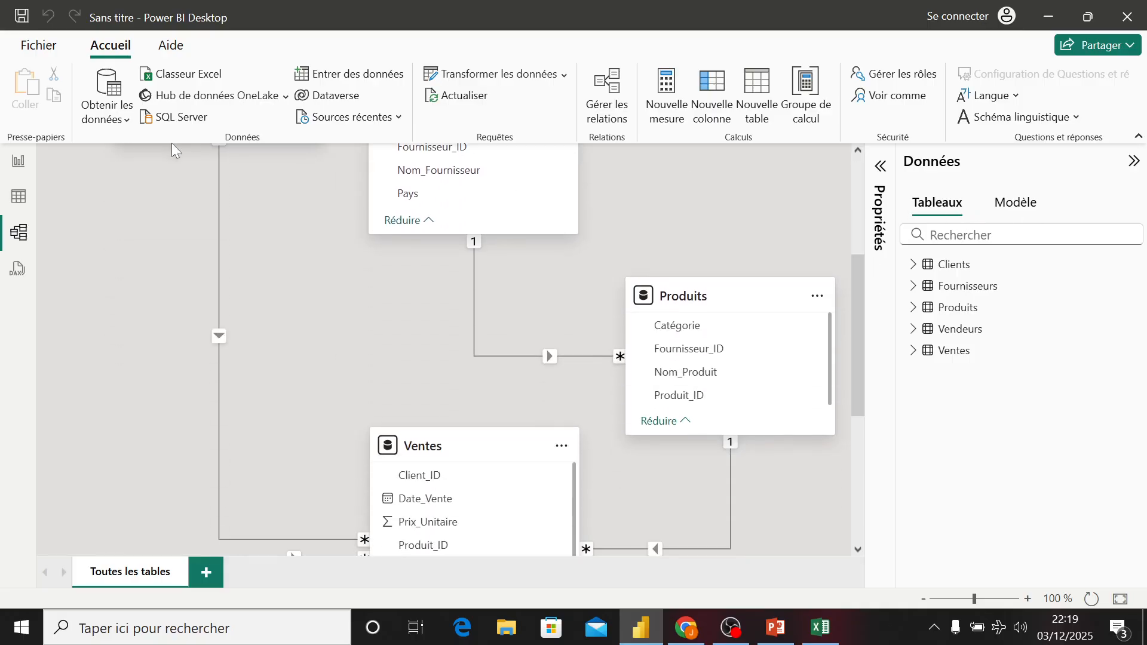
{"action": "left_click", "coordinate": [17, 169]}
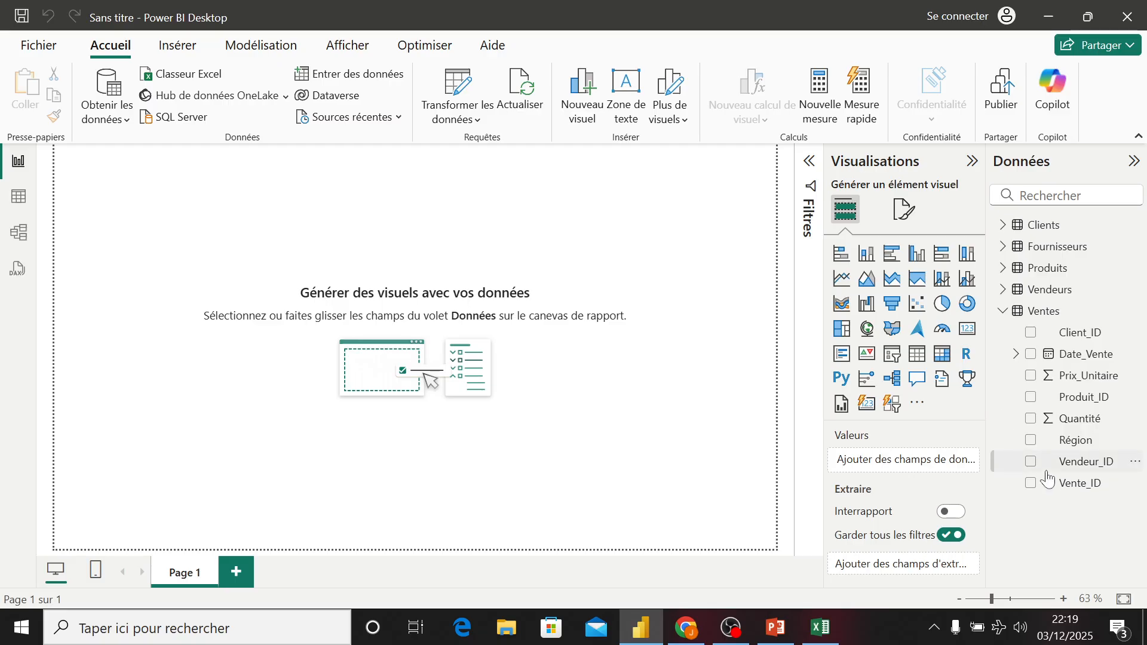
{"action": "left_click", "coordinate": [1043, 311]}
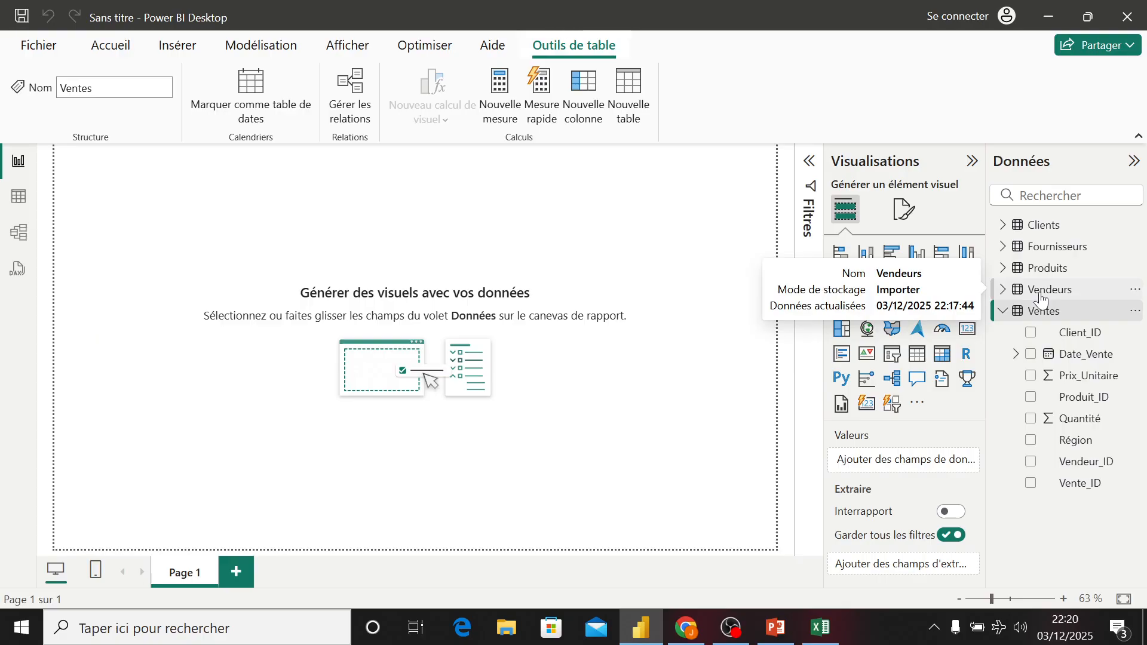
{"action": "left_click", "coordinate": [607, 221]}
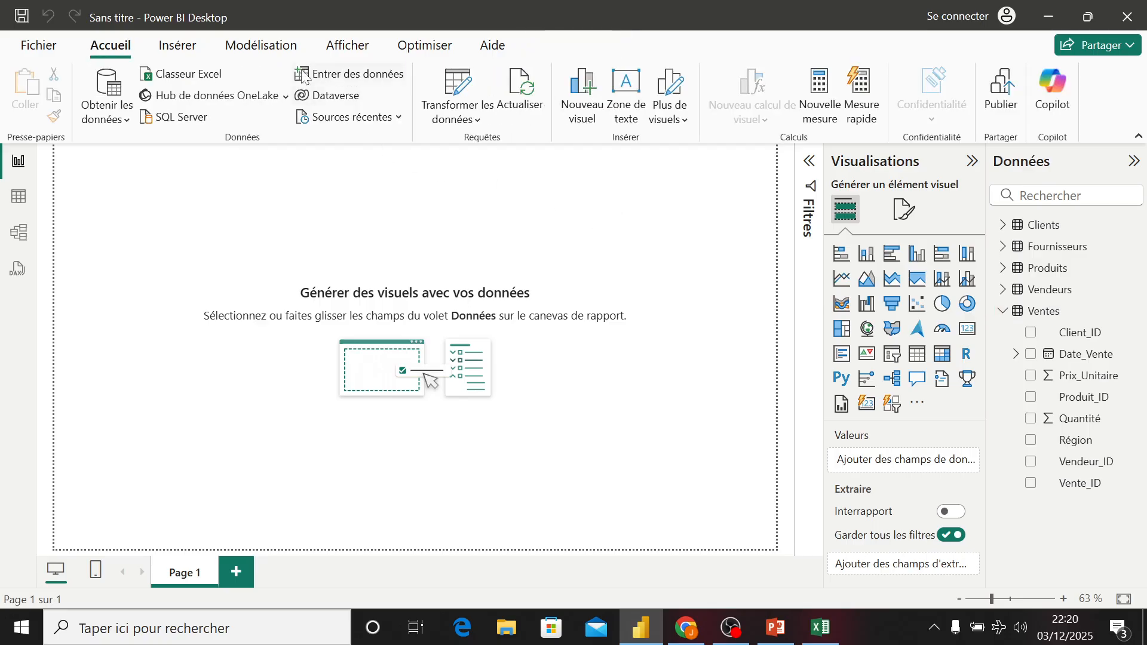
- Create a new calculated table and name it Calendrier in its DAX formula
{"action": "left_click", "coordinate": [266, 50]}
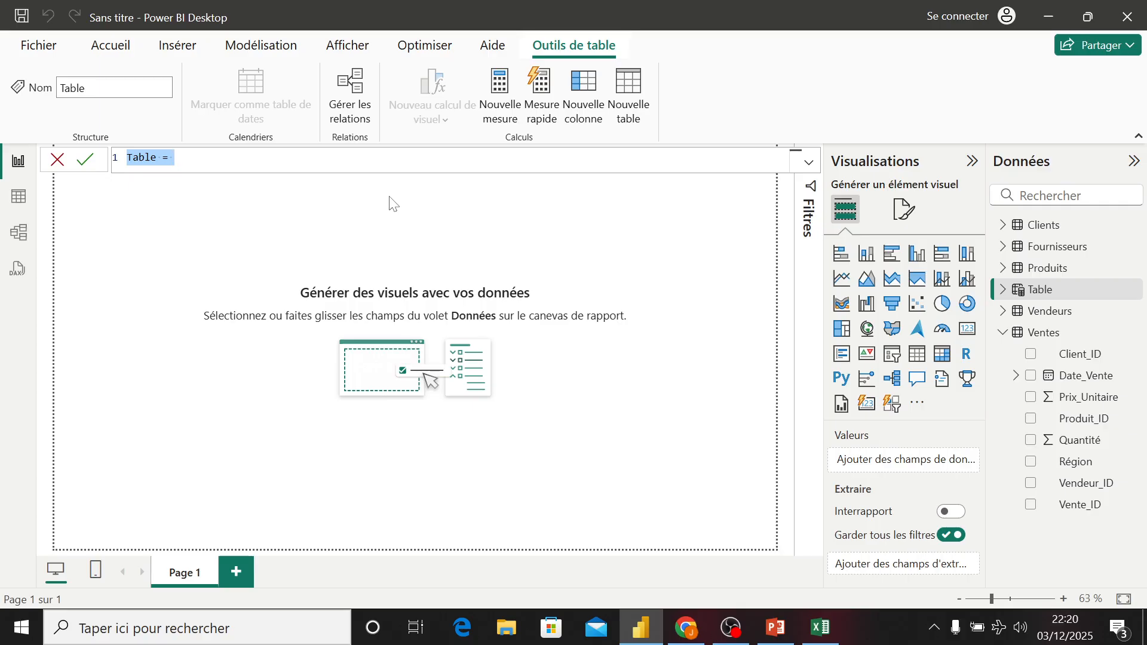
{"action": "key", "text": "BackSpace"}
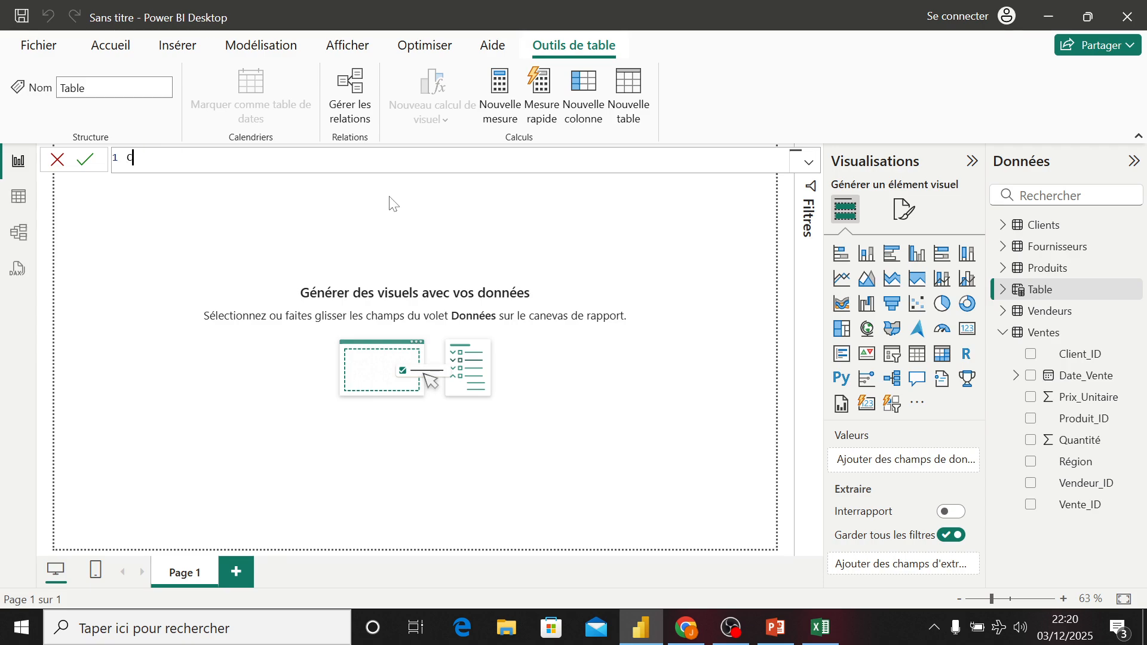
{"action": "type", "text": "Caleendr"}
{"action": "key", "text": "BackSpace"}
{"action": "key", "text": "BackSpace"}
{"action": "key", "text": "BackSpace"}
{"action": "key", "text": "BackSpace"}
{"action": "type", "text": "ndrier ="}
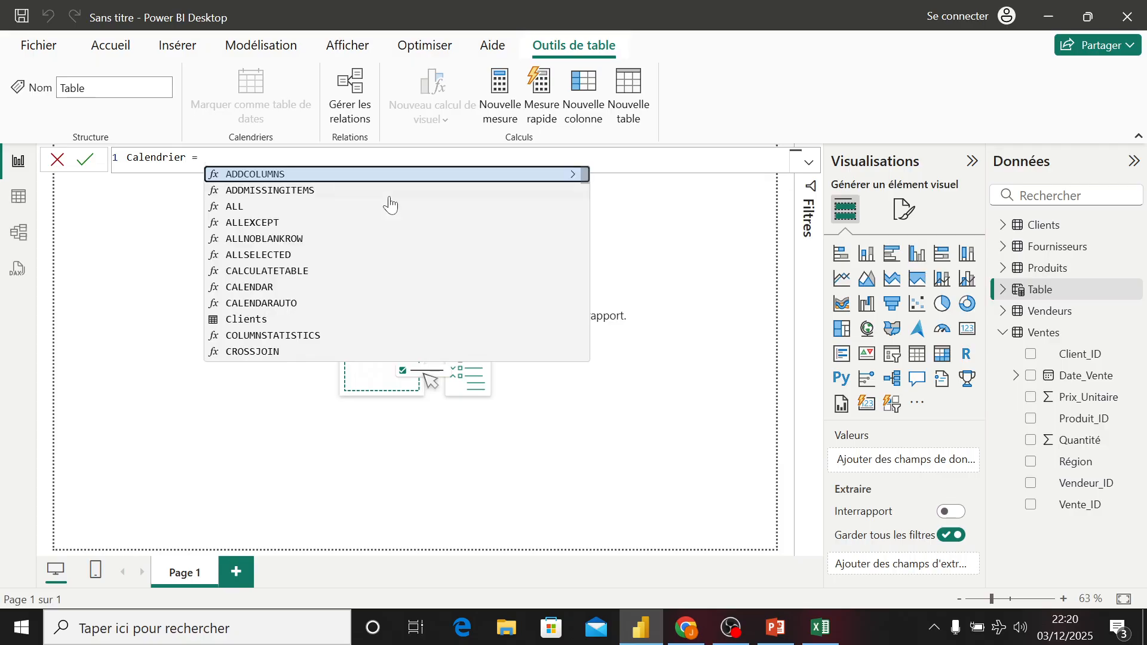
- Insert the ADDCOLUMNS function as the start of the Calendrier formula
{"action": "key", "text": "Tab"}
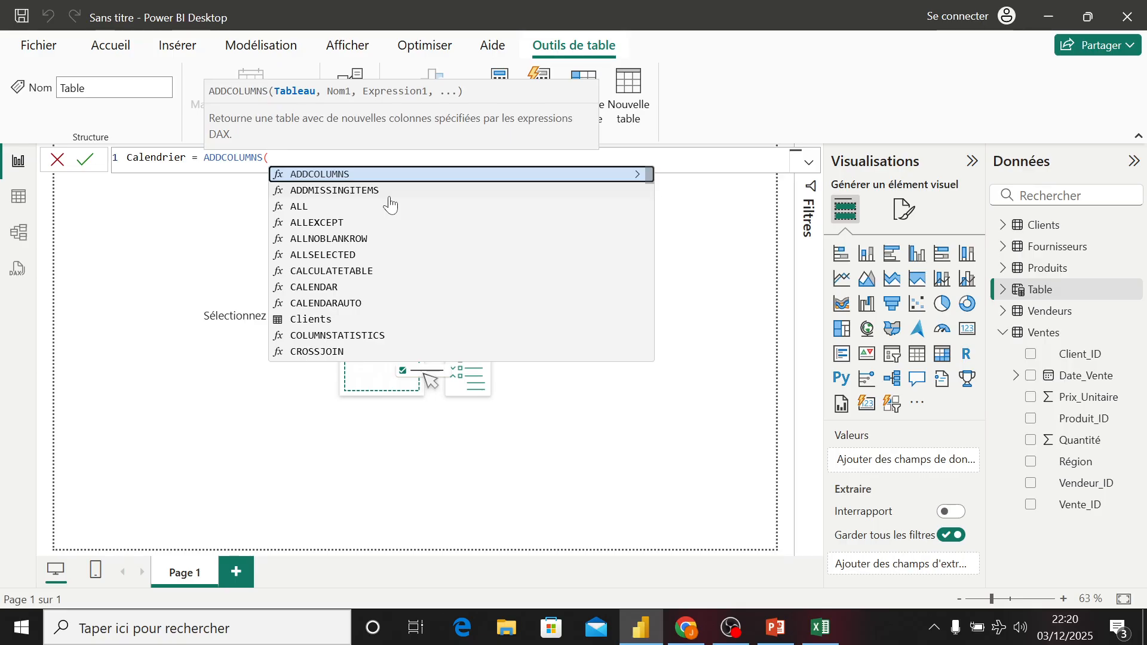
{"action": "type", "text": "cal"}
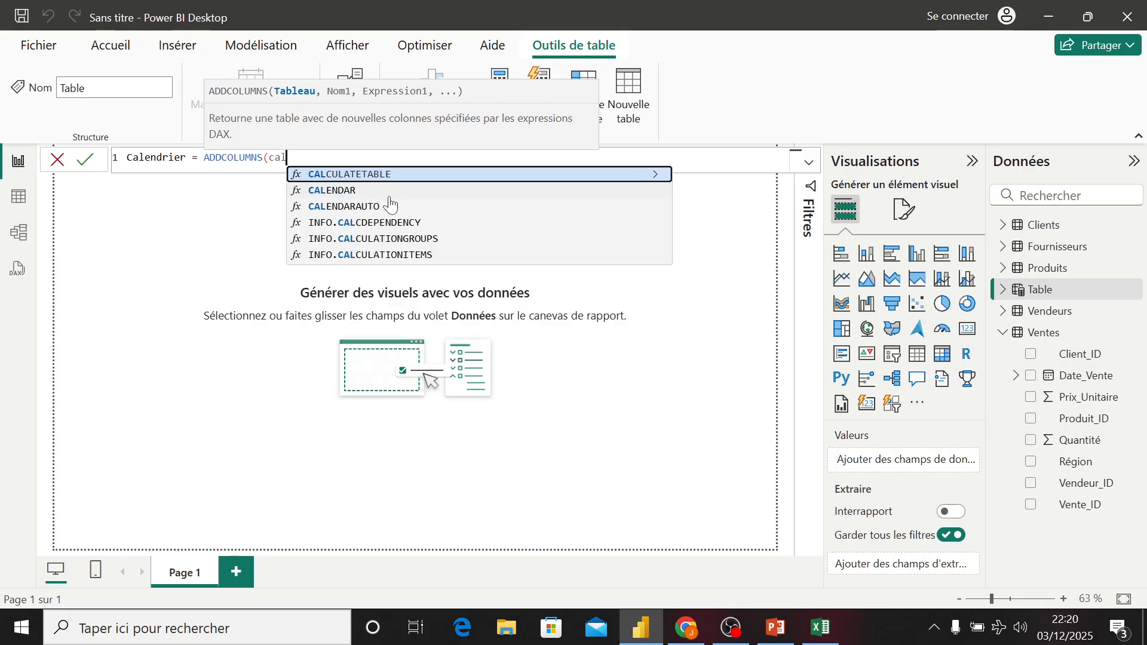
{"action": "key", "text": "Tab"}
{"action": "key", "text": "BackSpace"}
{"action": "key", "text": "BackSpace"}
{"action": "key", "text": "BackSpace"}
{"action": "key", "text": "BackSpace"}
{"action": "key", "text": "BackSpace"}
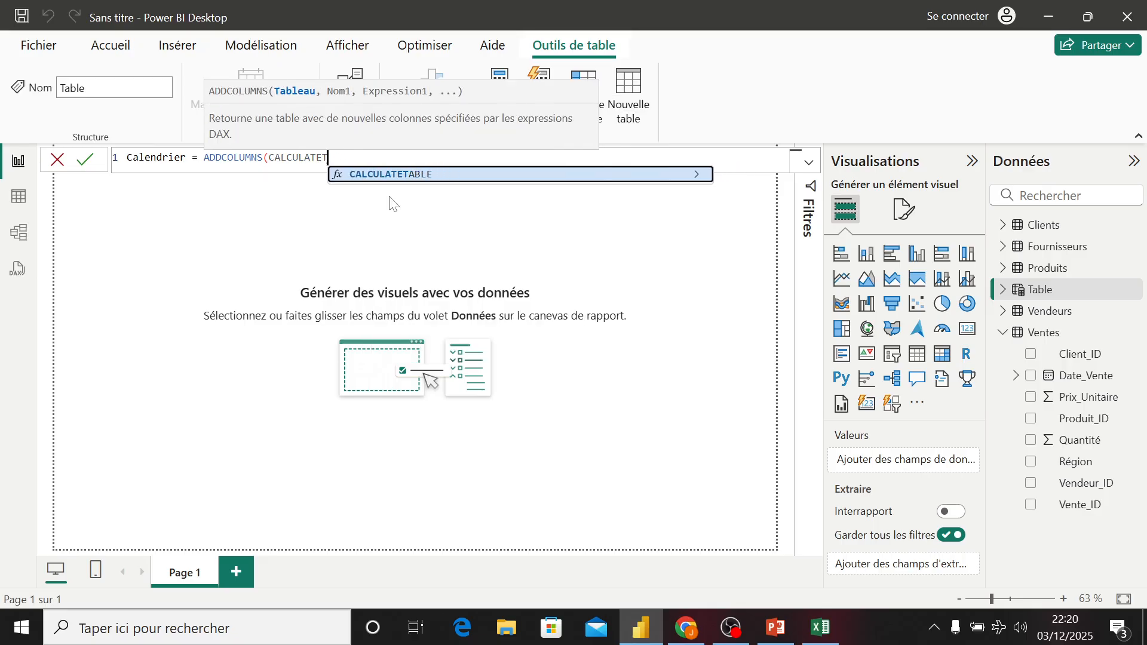
{"action": "key", "text": "BackSpace"}
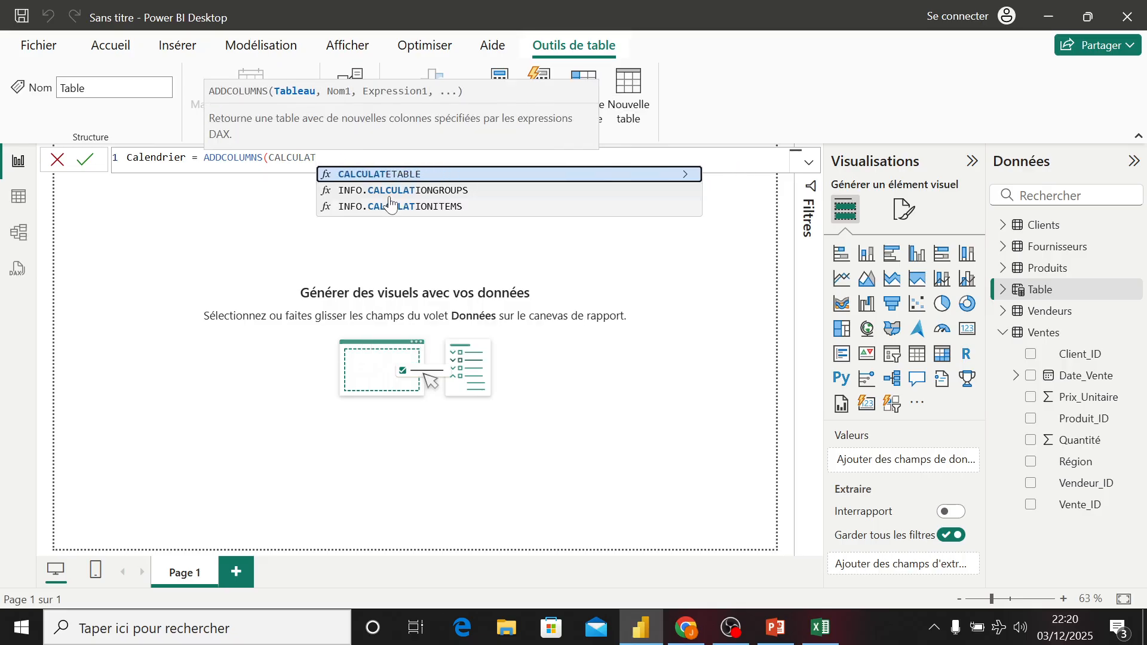
{"action": "key", "text": "BackSpace"}
{"action": "key", "text": "BackSpace"}
{"action": "key", "text": "BackSpace"}
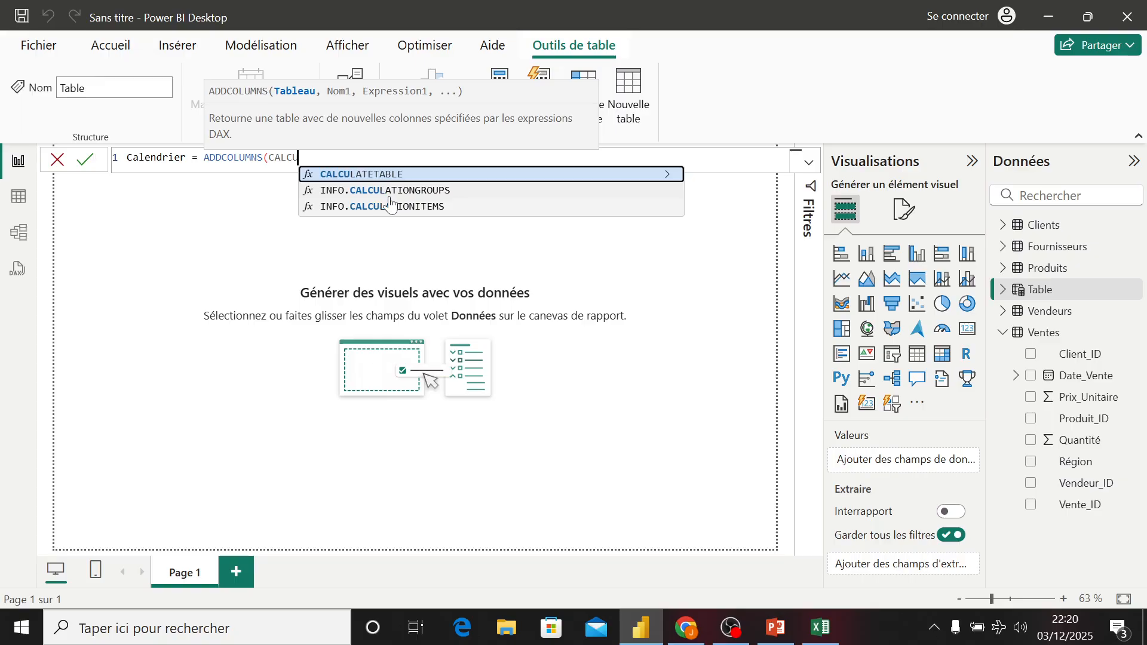
{"action": "key", "text": "BackSpace"}
{"action": "key", "text": "BackSpace"}
{"action": "key", "text": "BackSpace"}
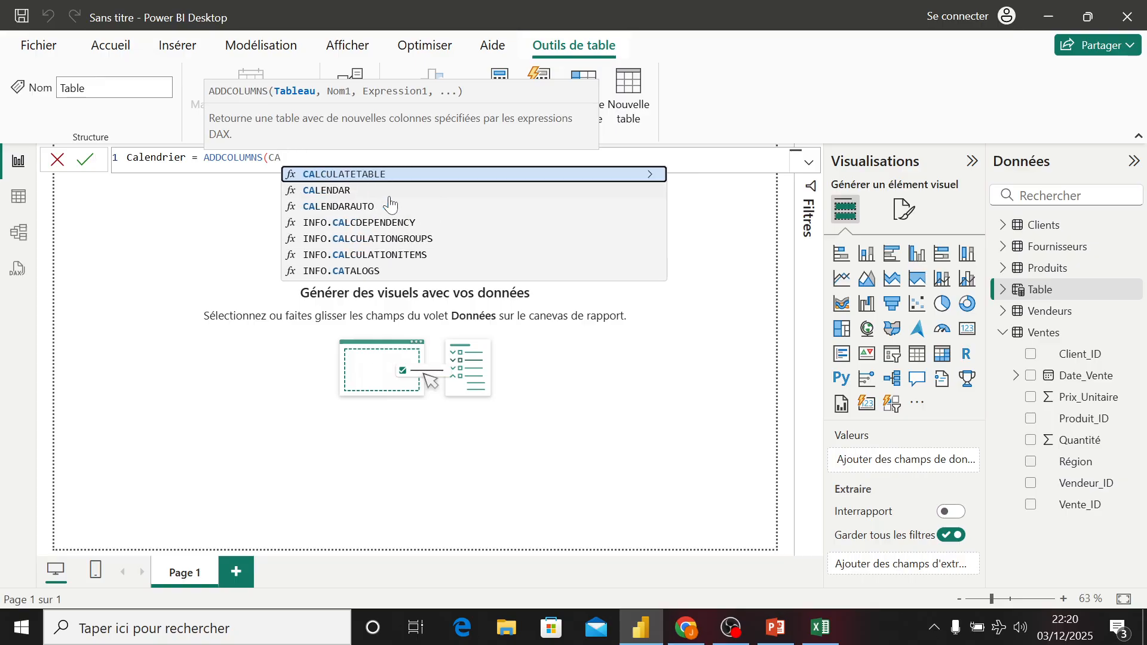
{"action": "key", "text": "BackSpace"}
{"action": "key", "text": "BackSpace"}
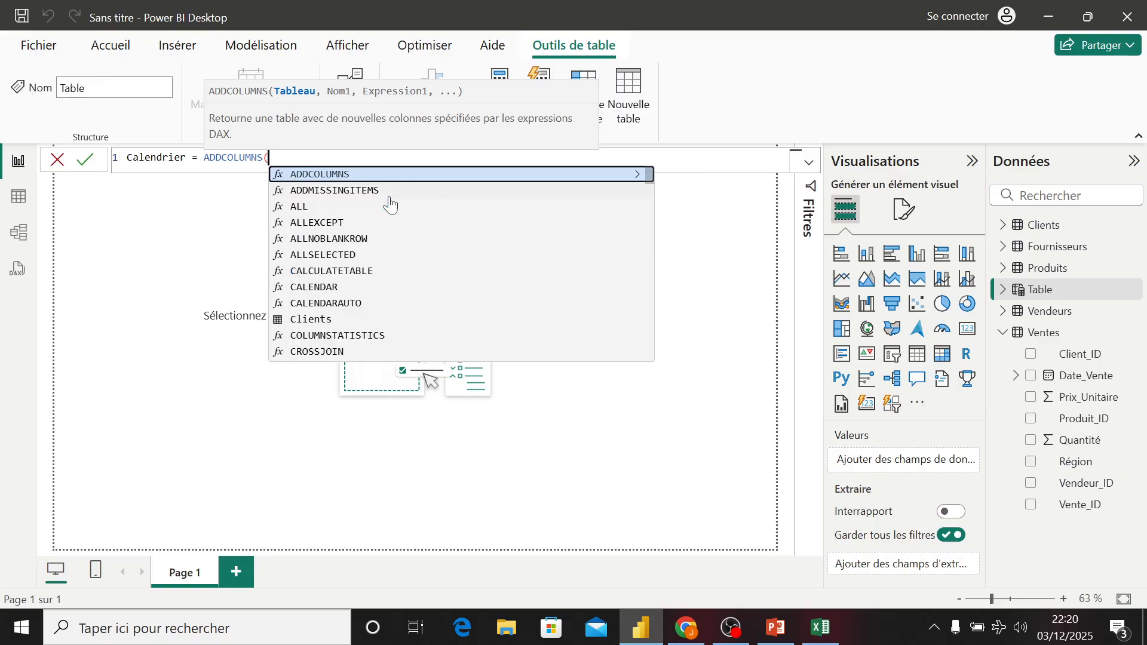
- Set ADDCOLUMNS' base table to CALENDAR(DATE(2022,1,1), DATE(2024,12,31))
{"action": "type", "text": "Cal"}
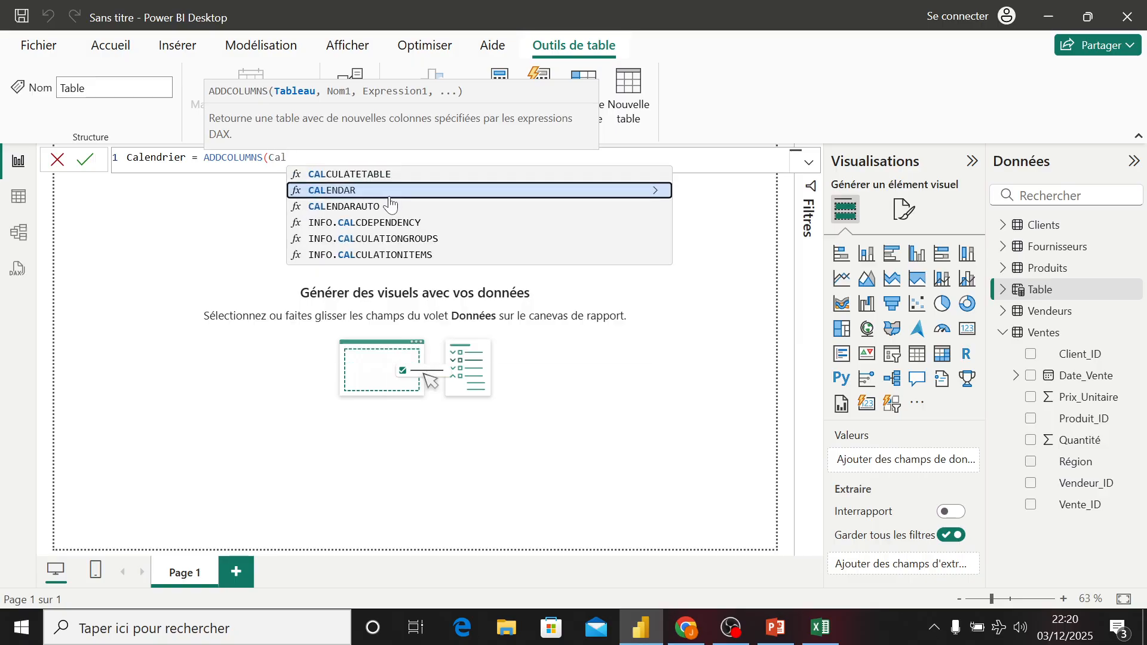
{"action": "left_click", "coordinate": [389, 198]}
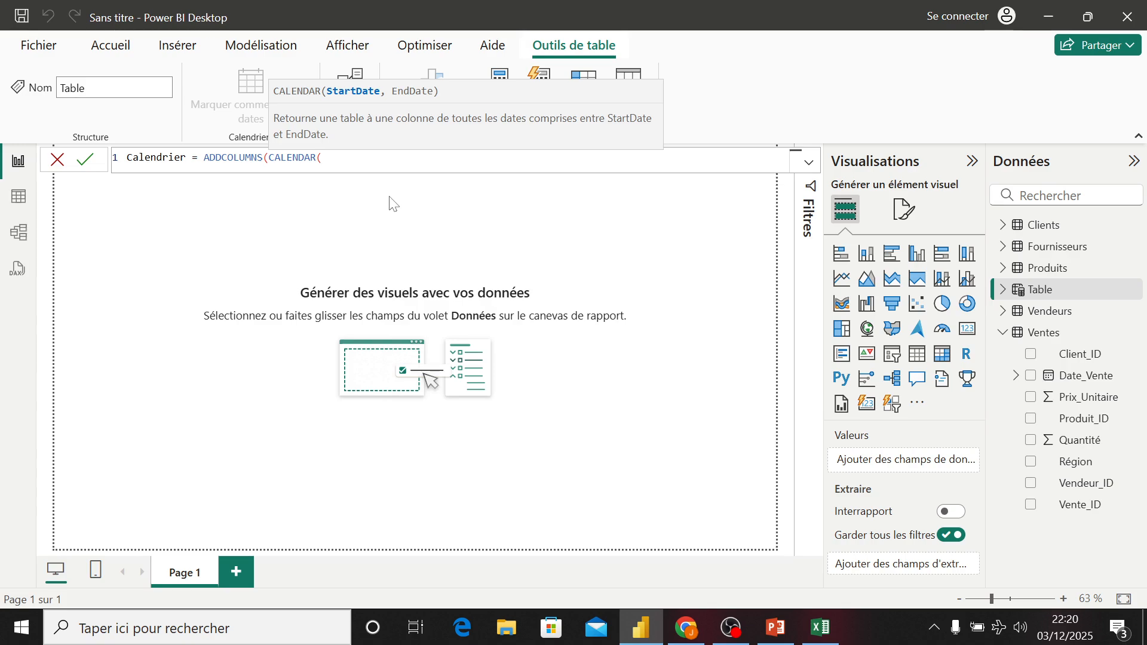
{"action": "type", "text": "date"}
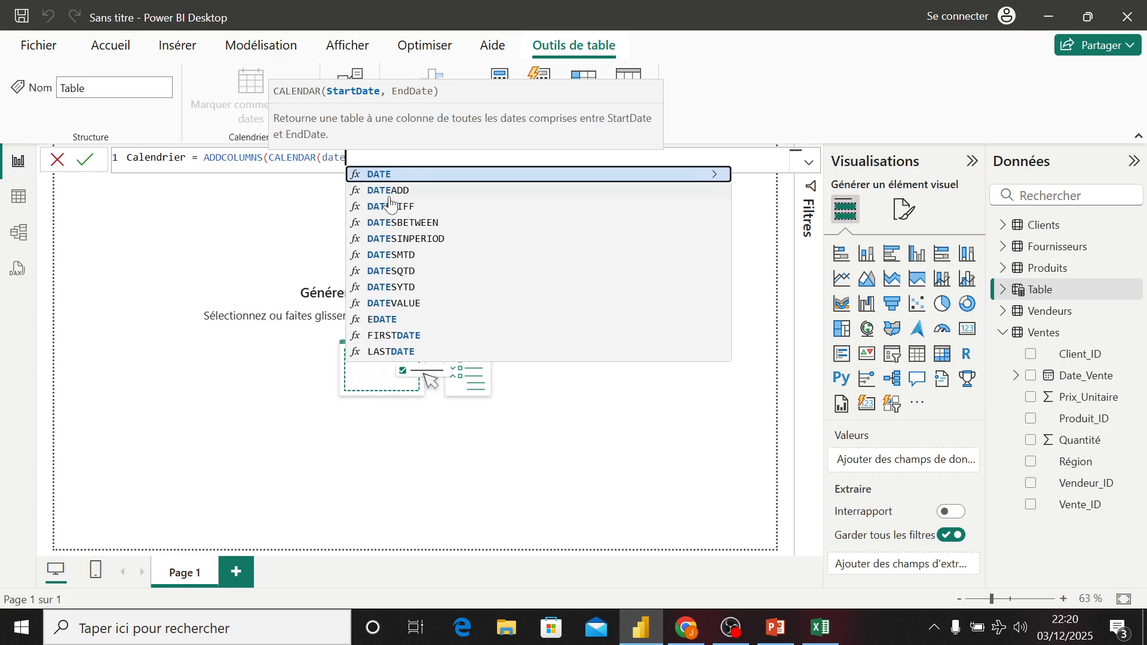
{"action": "key", "text": "Tab"}
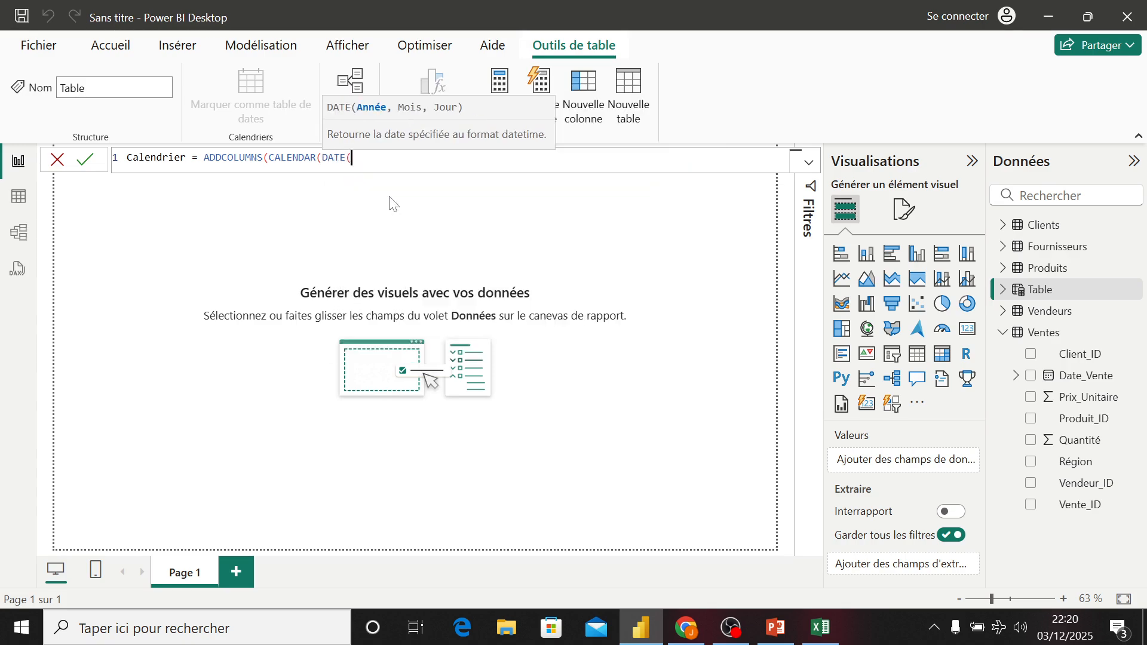
{"action": "type", "text": "2022,1,"}
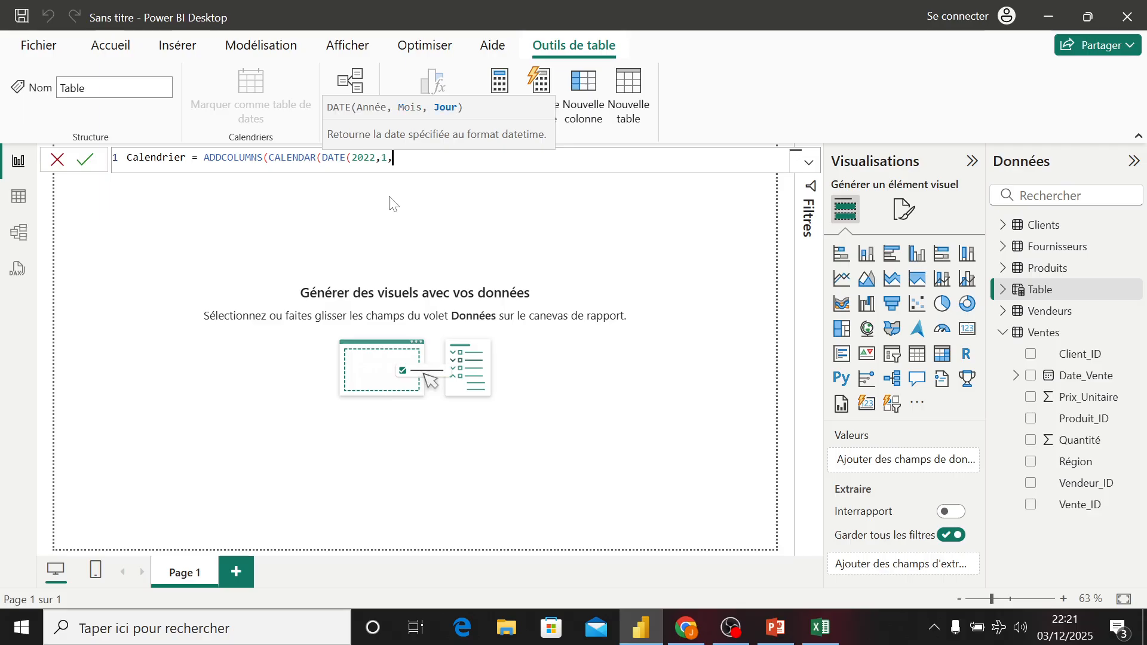
{"action": "type", "text": "1à"}
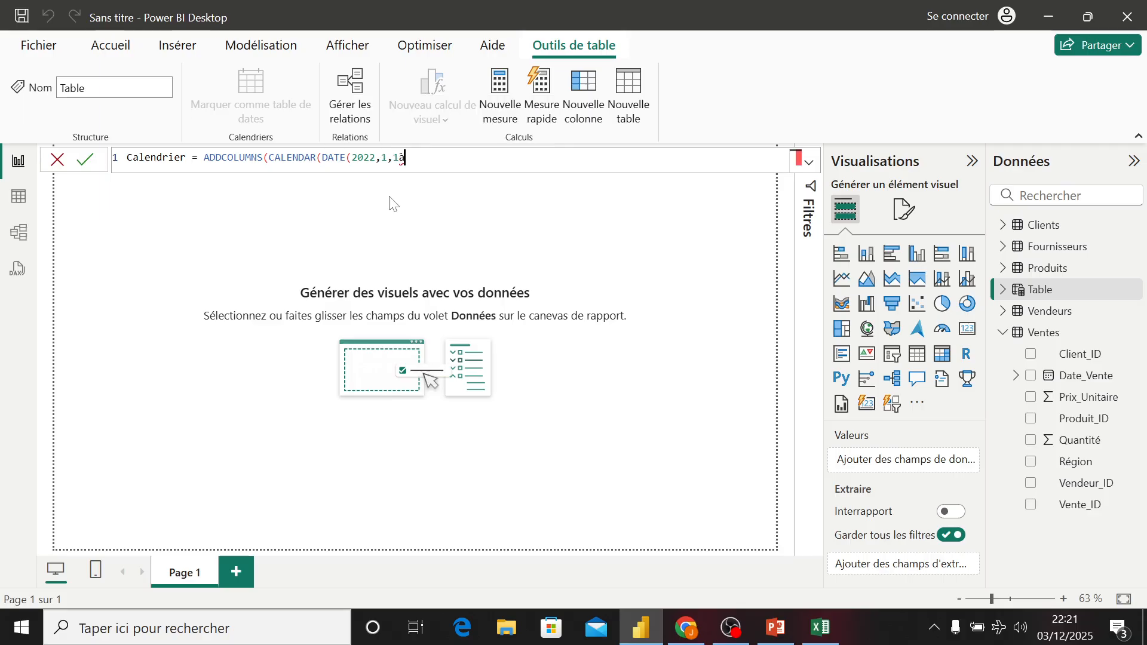
{"action": "key", "text": "BackSpace"}
{"action": "type", "text": "), date"}
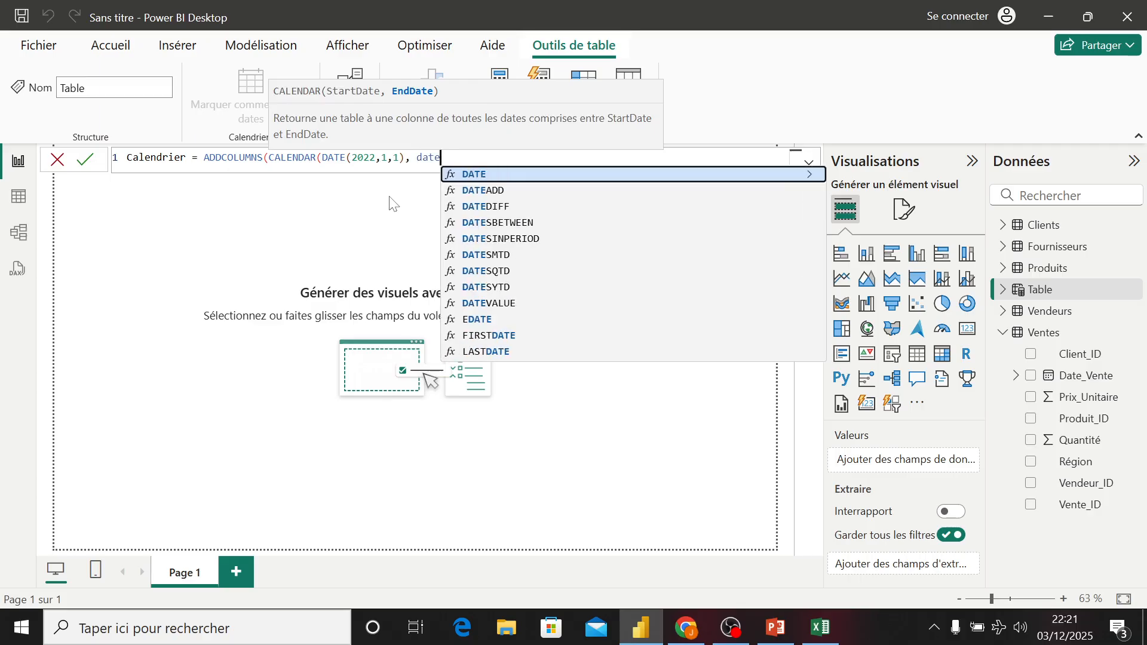
{"action": "key", "text": "Tab"}
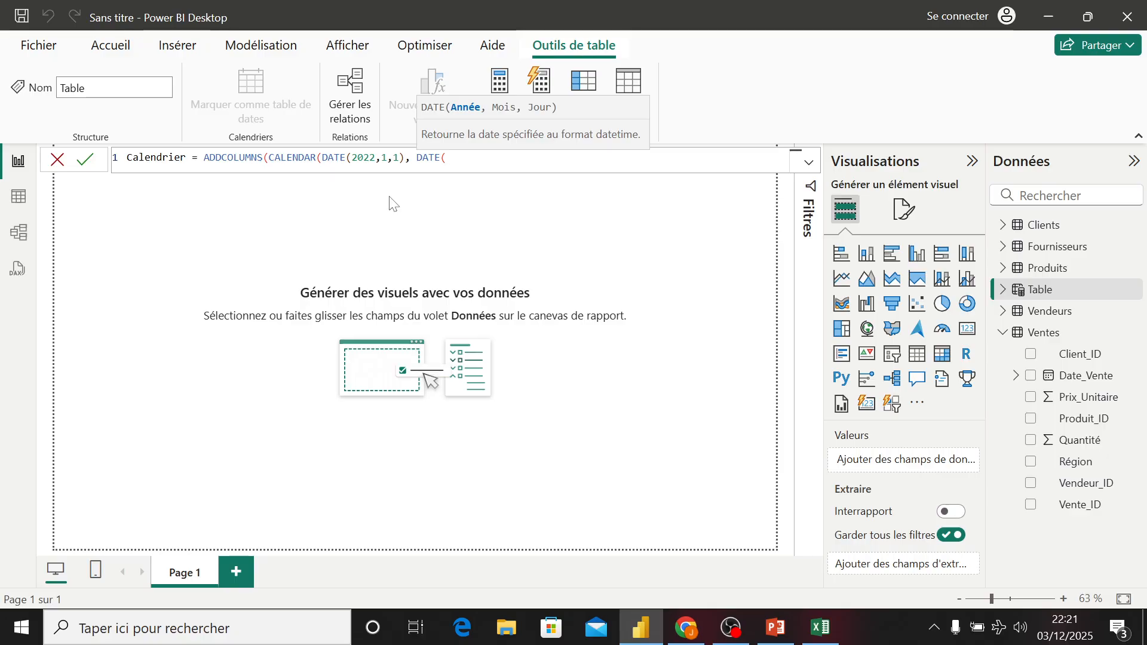
{"action": "type", "text": "2024,12,"}
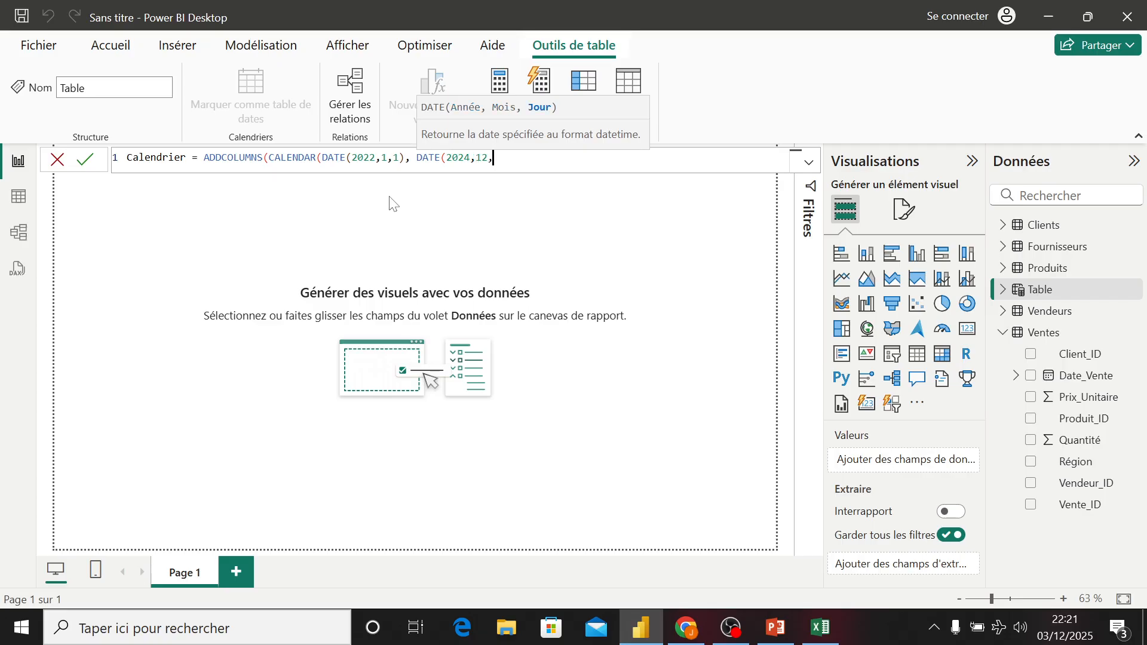
{"action": "type", "text": "31)"}
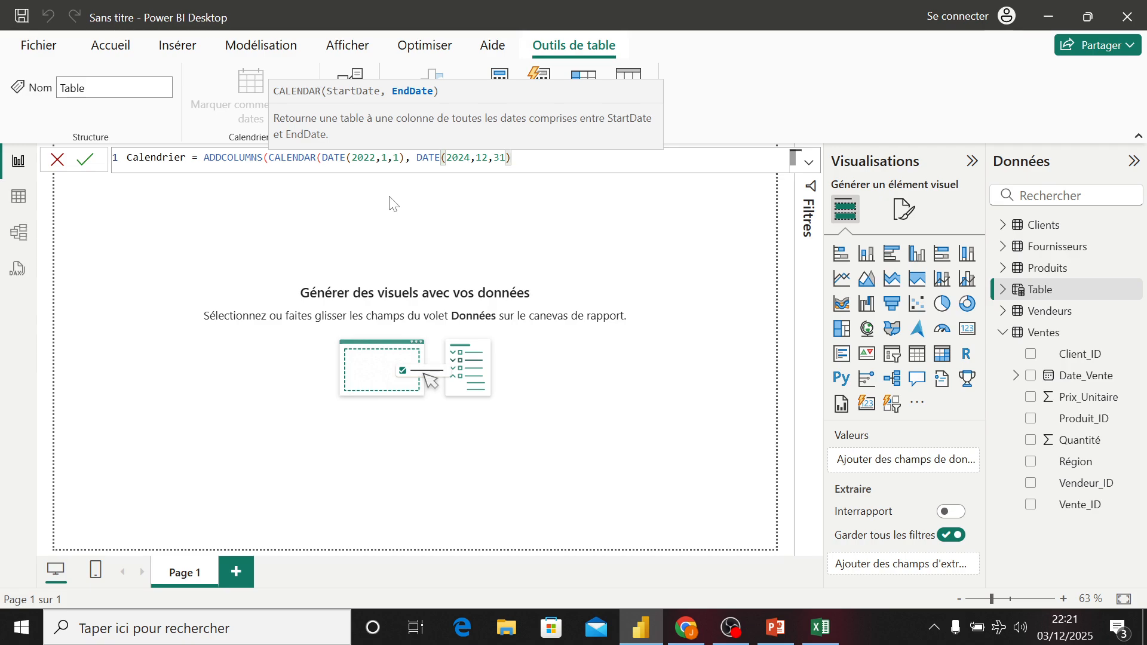
{"action": "type", "text": ")"}
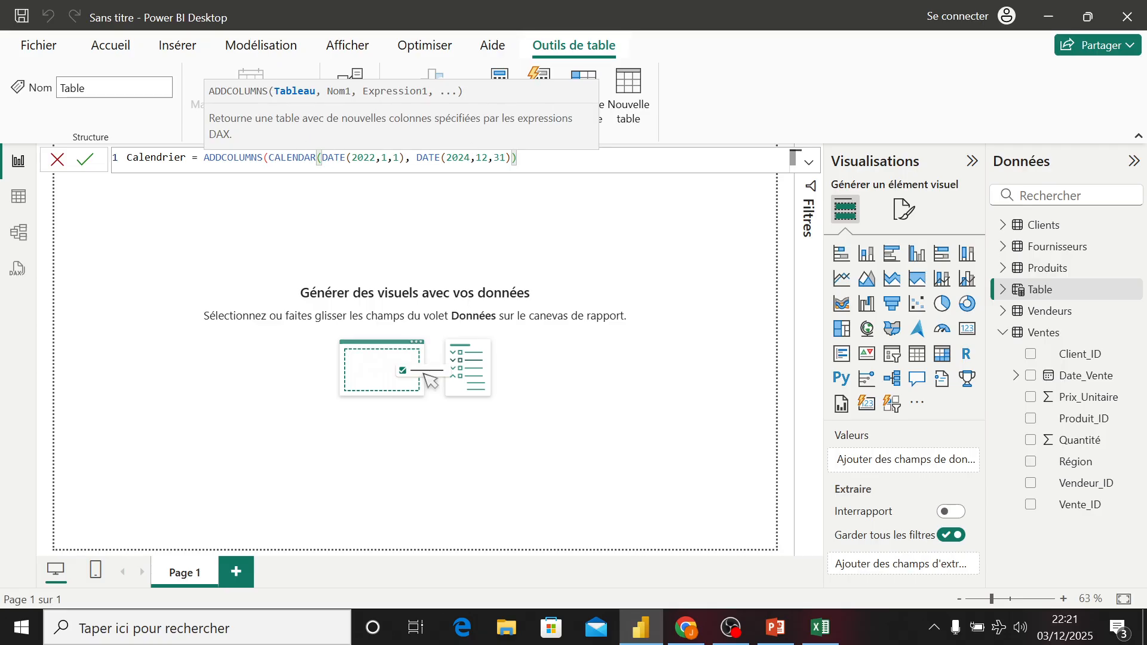
- Add an "Année" column to the formula computed as YEAR([Date])
{"action": "type", "text": ", "}
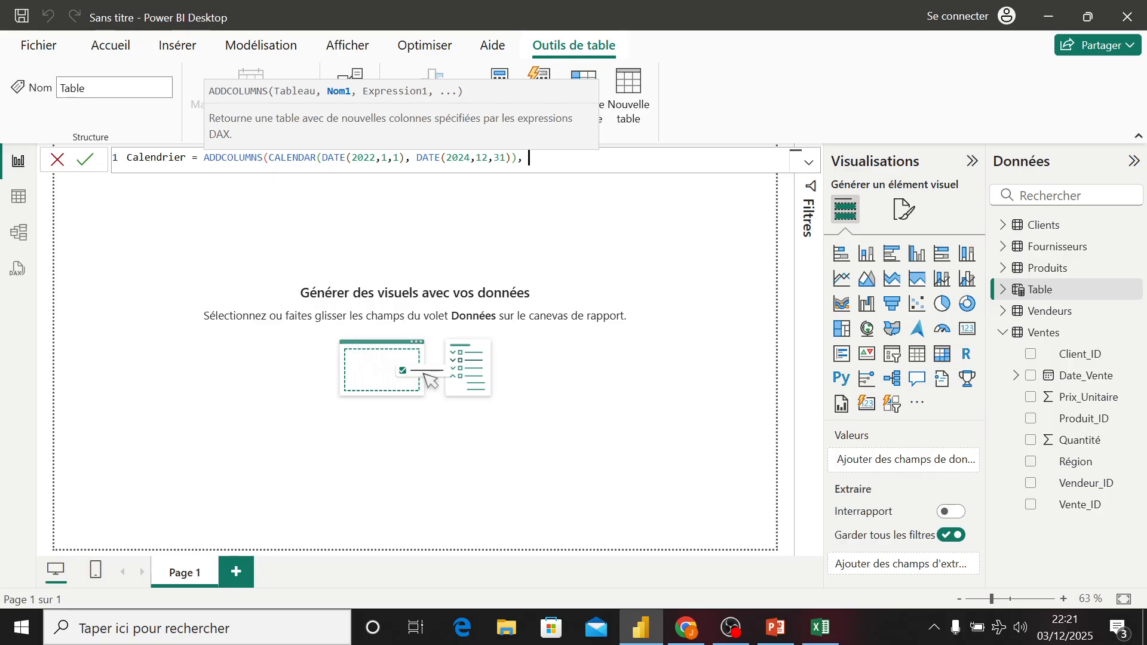
{"action": "type", "text": "\""}
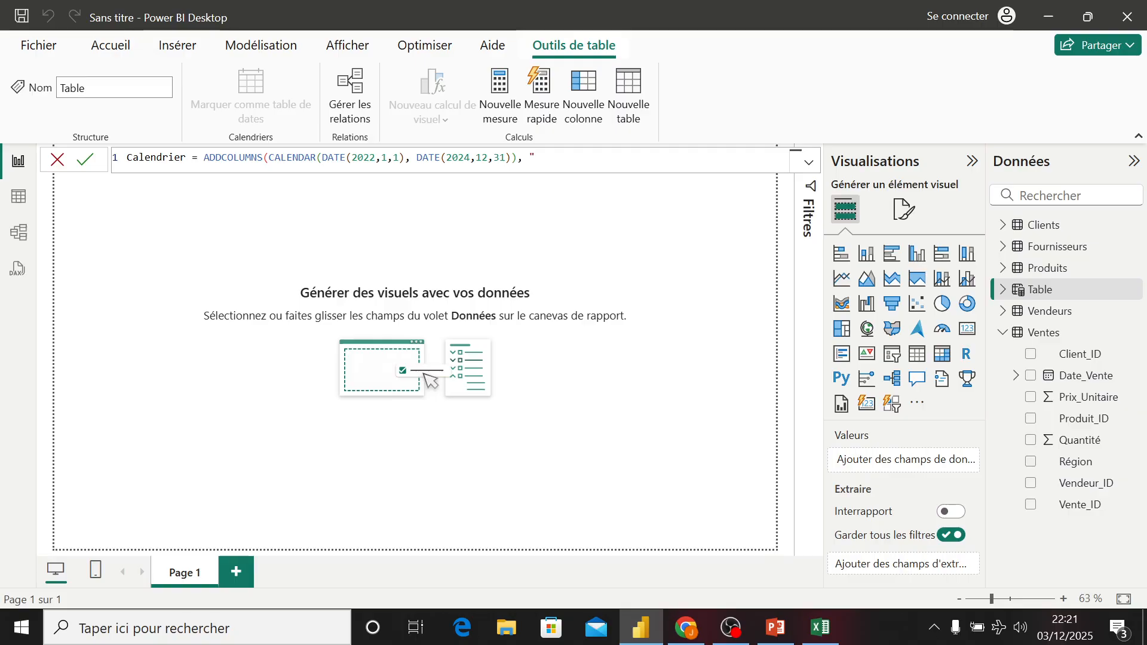
{"action": "type", "text": "Année\""}
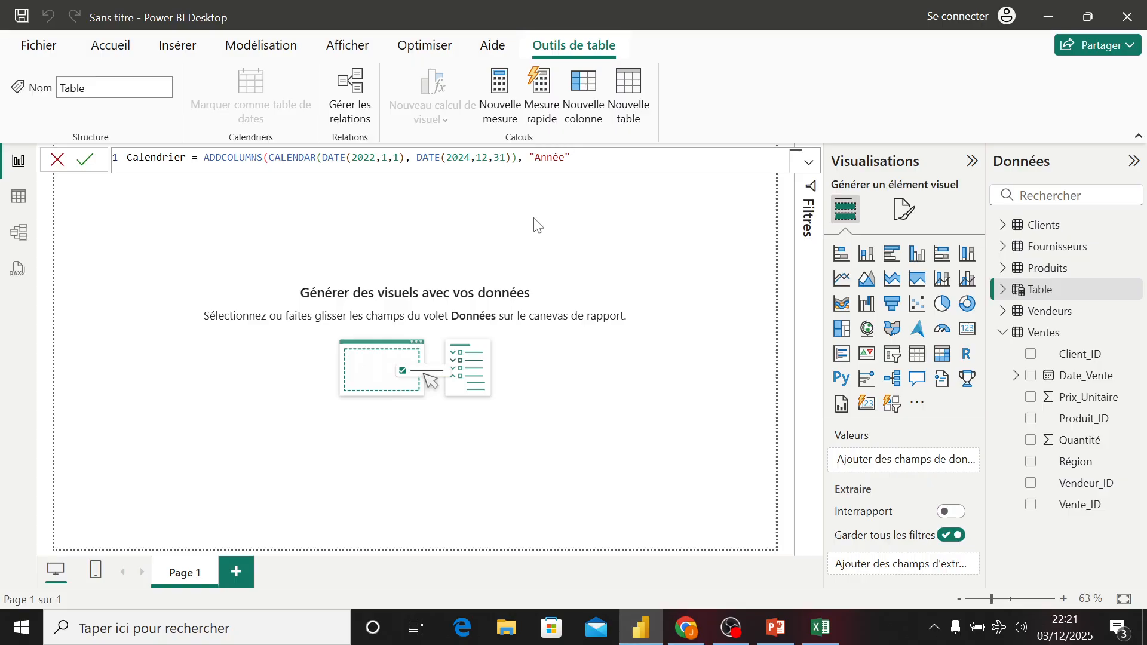
{"action": "type", "text": ", ye"}
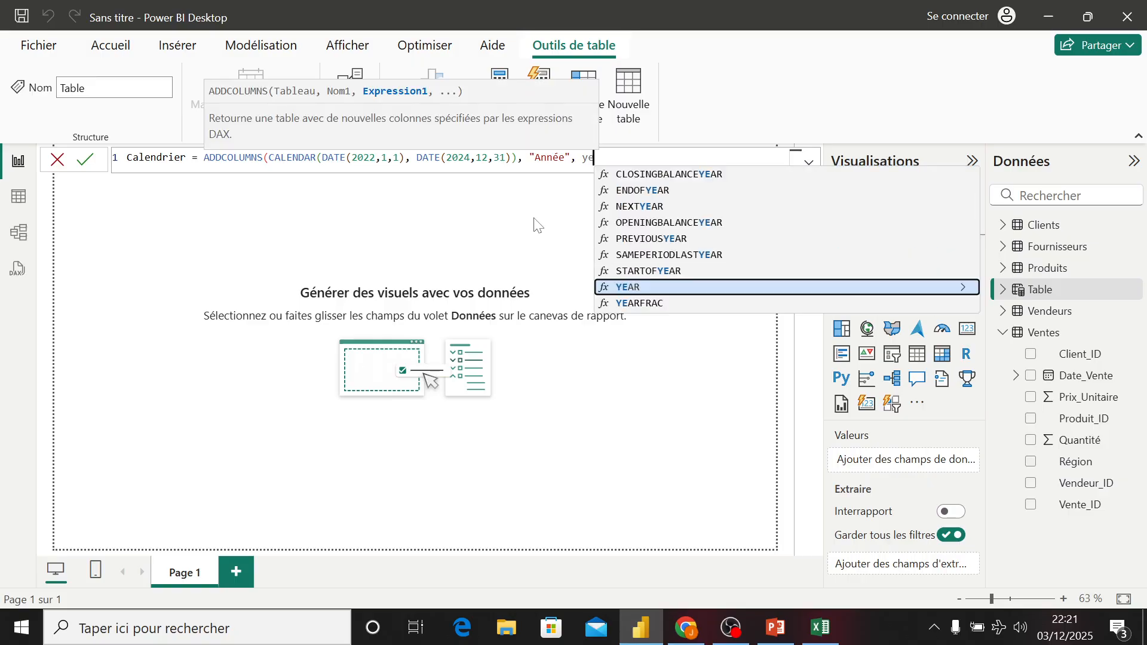
{"action": "key", "text": "Tab"}
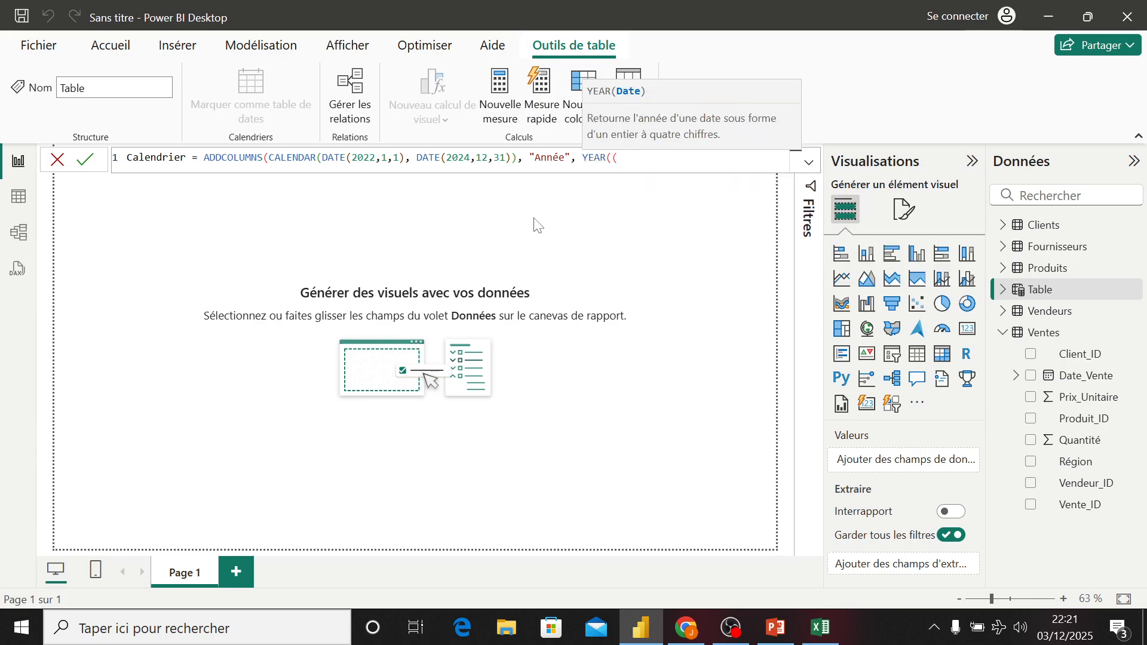
{"action": "key", "text": "BackSpace"}
{"action": "type", "text": "{"}
{"action": "key", "text": "BackSpace"}
{"action": "type", "text": "["}
{"action": "key", "text": "Tab"}
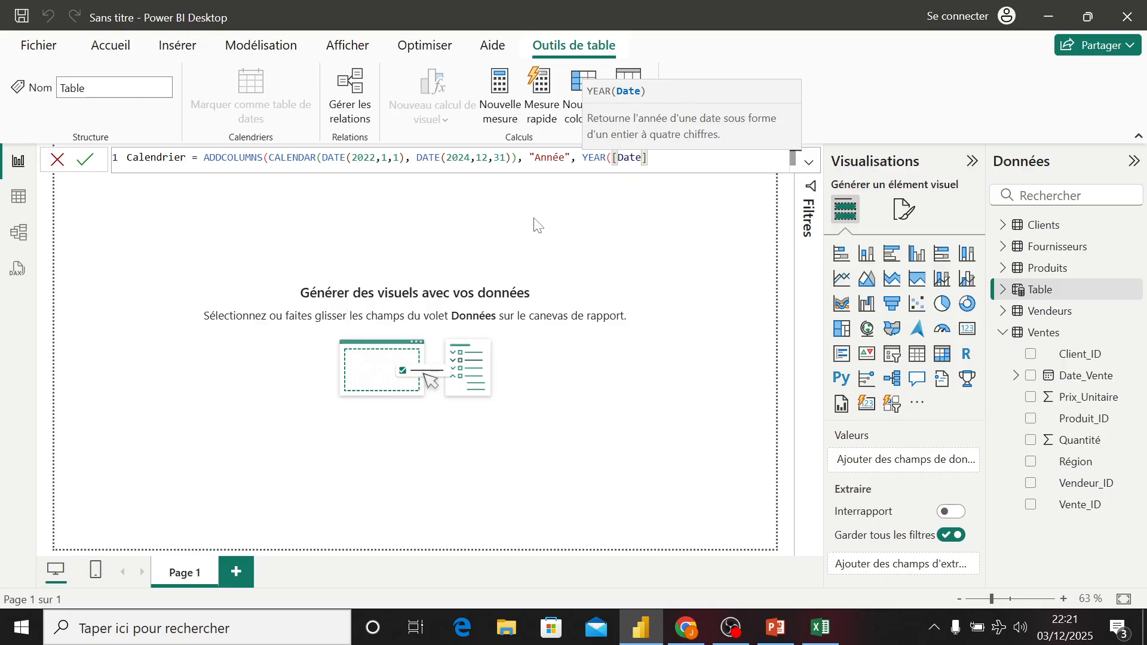
{"action": "type", "text": ")"}
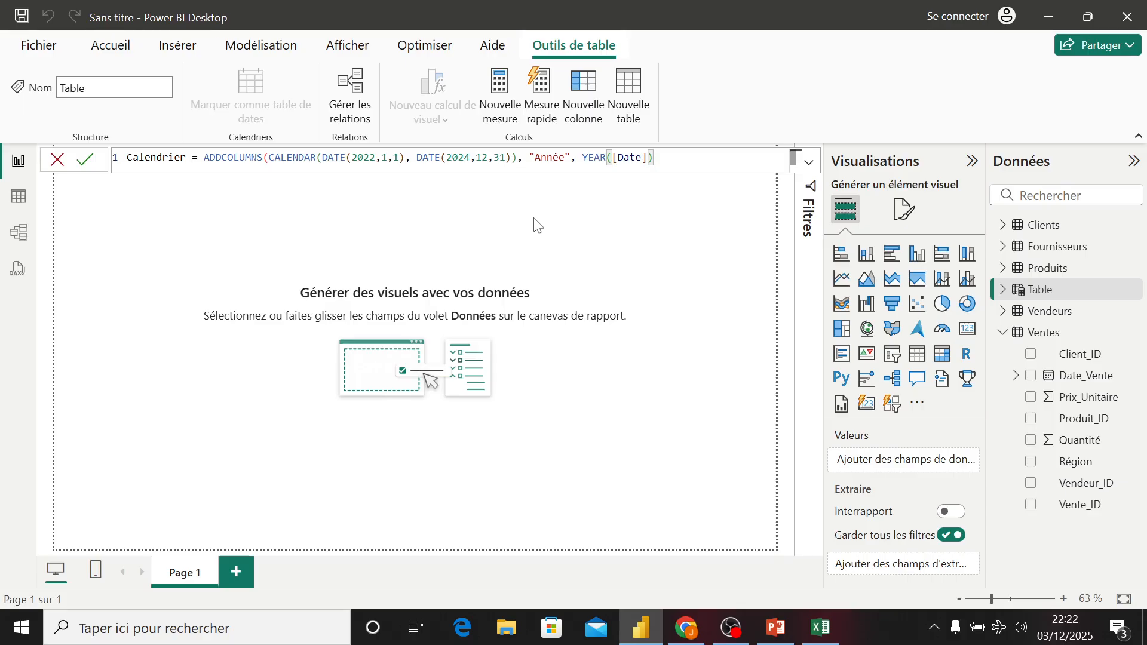
{"action": "type", "text": ")"}
{"action": "key", "text": "BackSpace"}
{"action": "type", "text": ","}
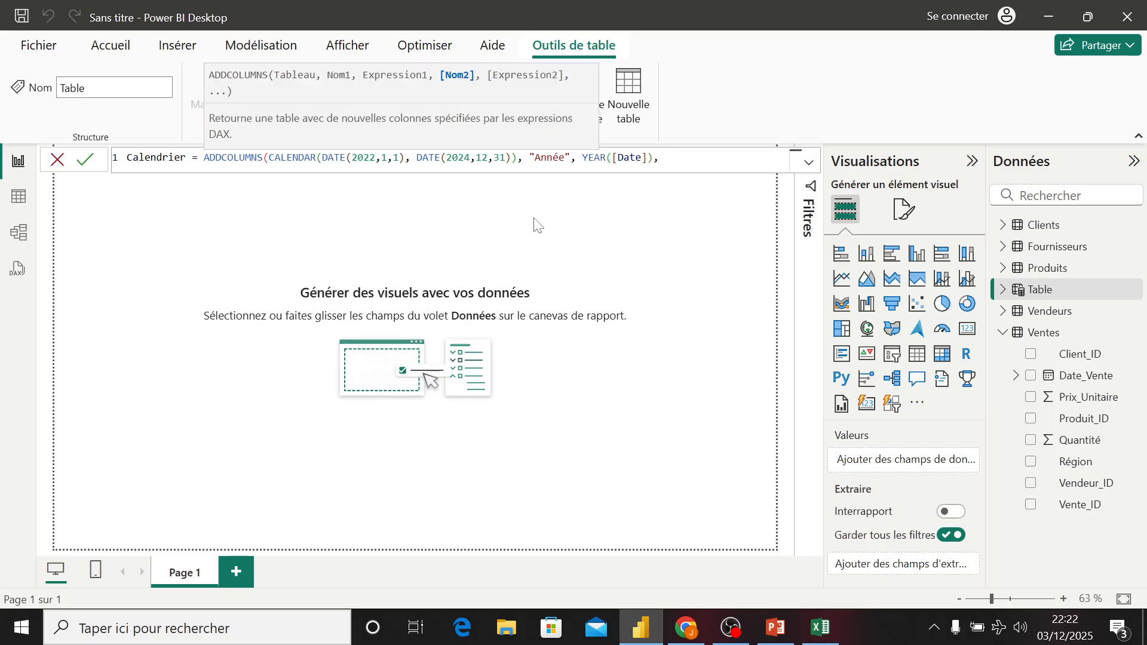
{"action": "type", "text": " \"Mois\","}
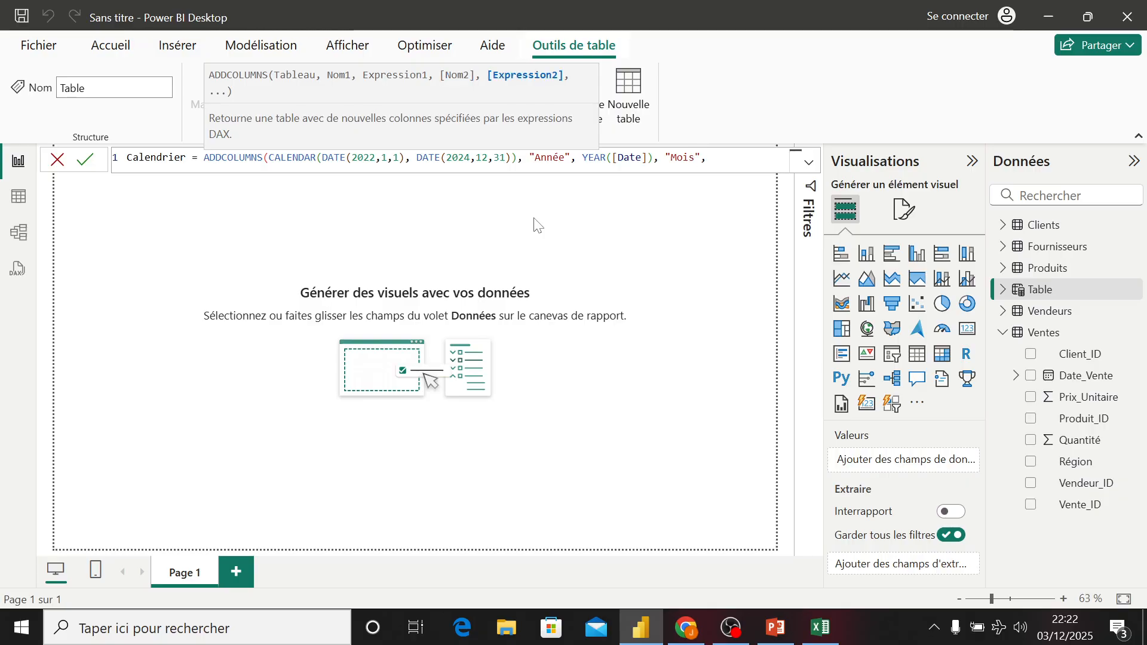
- Add a "Mois" column computed as FORMAT([Date], "MMM")
{"action": "key", "text": "BackSpace"}
{"action": "type", "text": ", FORMAT("}
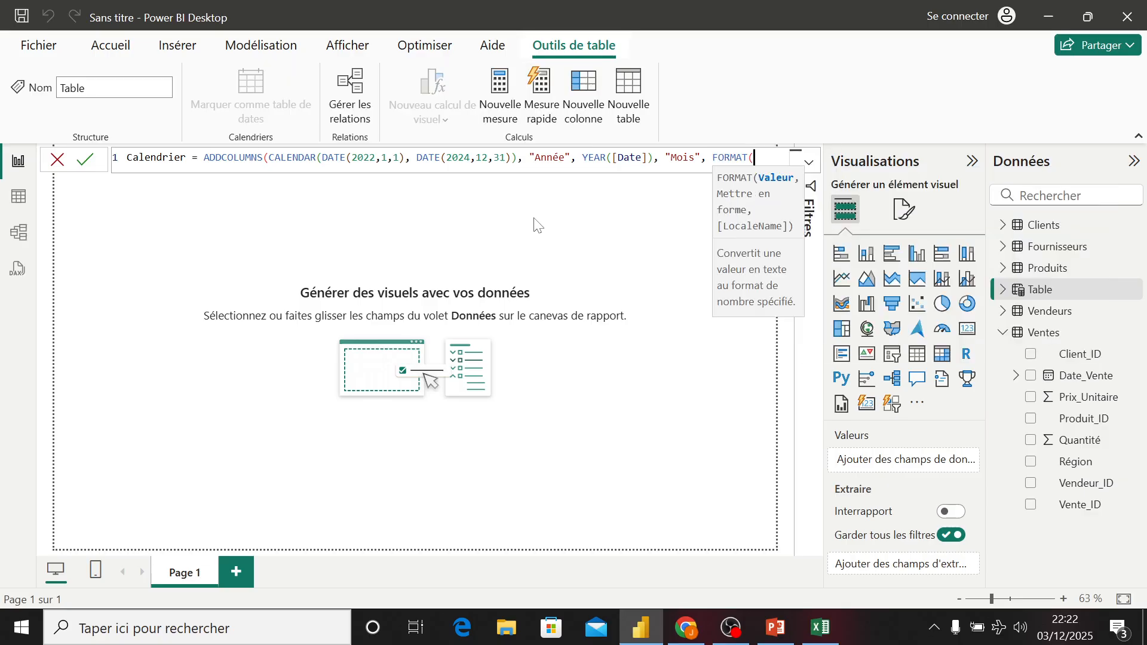
{"action": "type", "text": "[Date]"}
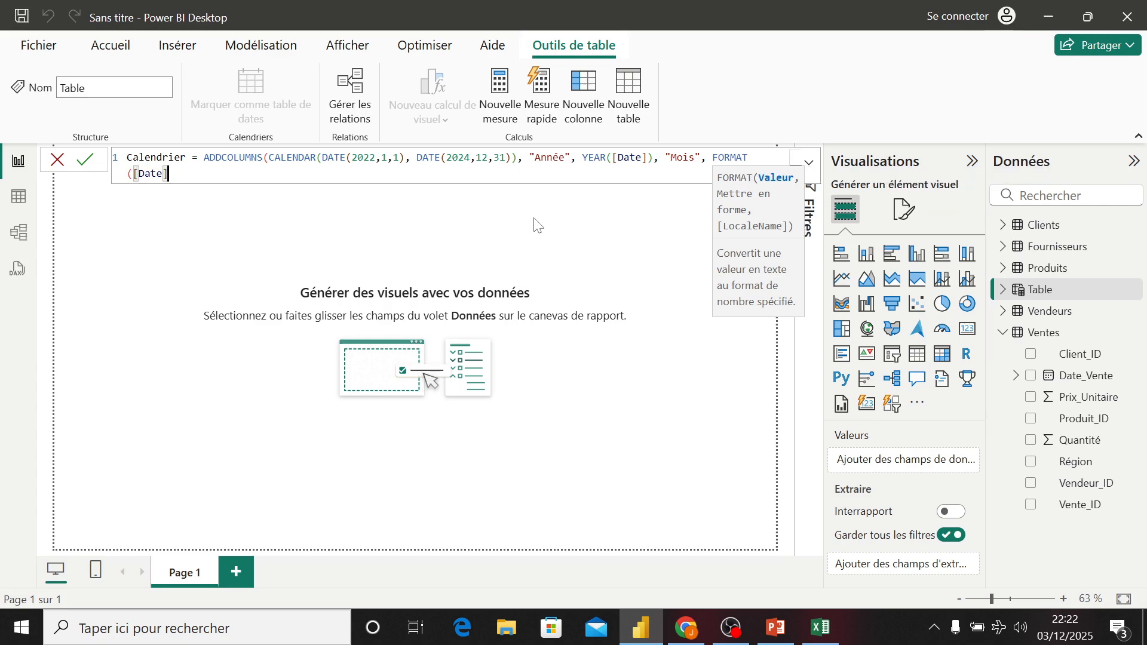
{"action": "type", "text": ", \""}
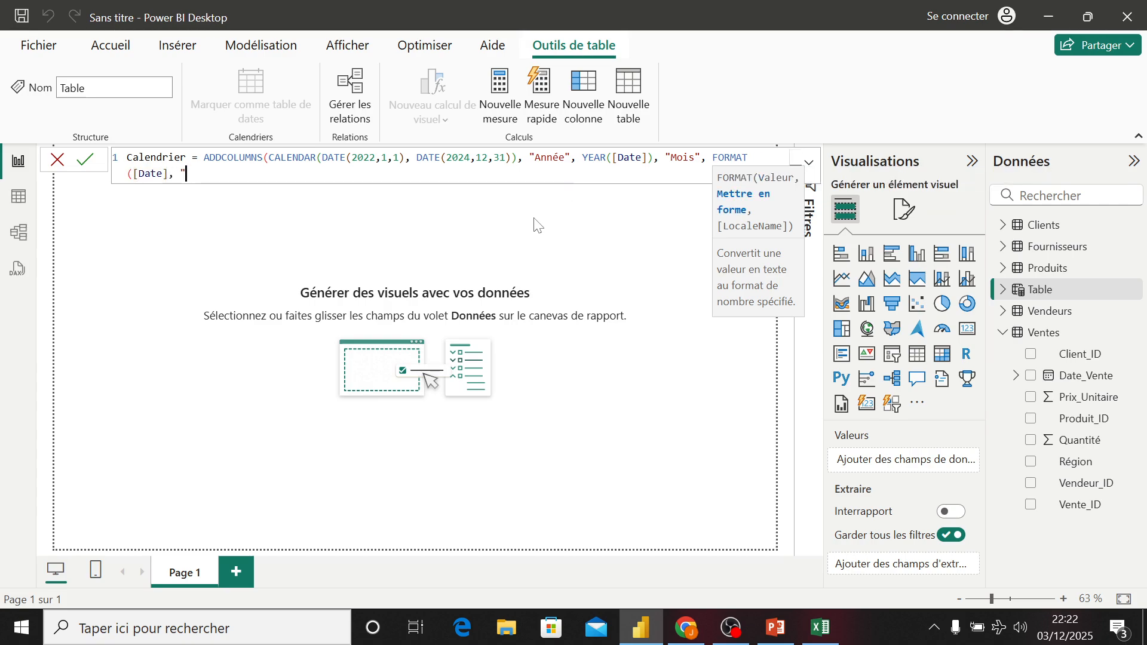
{"action": "type", "text": "MMM"}
{"action": "type", "text": "\""}
{"action": "type", "text": ")"}
{"action": "type", "text": ", \""}
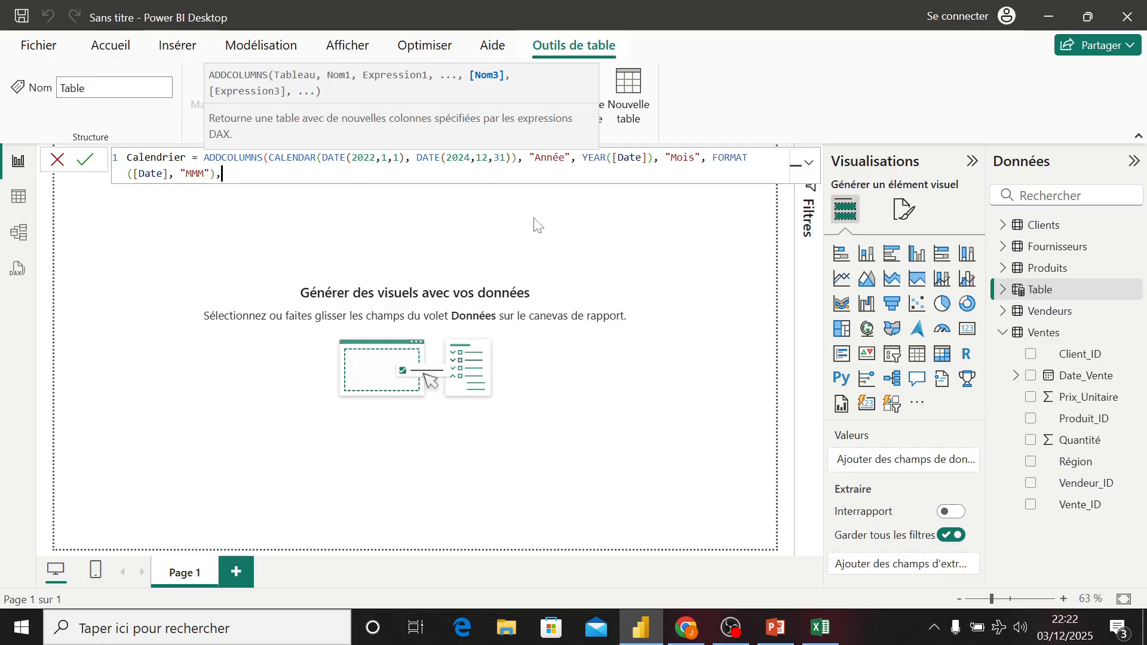
{"action": "type", "text": "Num_Mois\""}
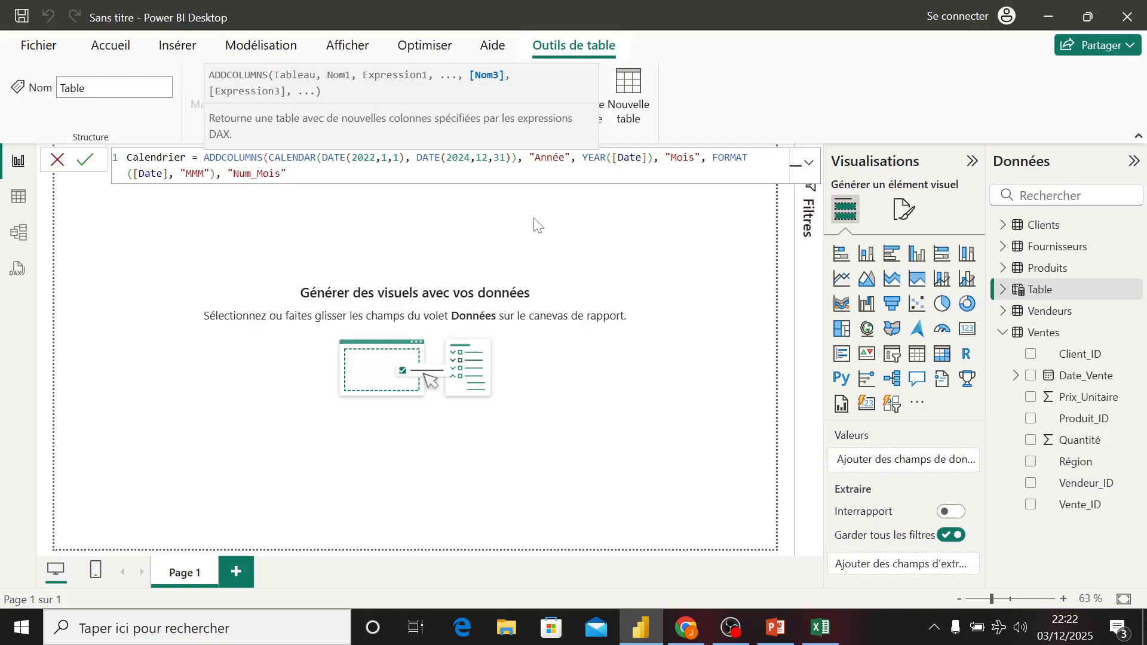
{"action": "type", "text": ", "}
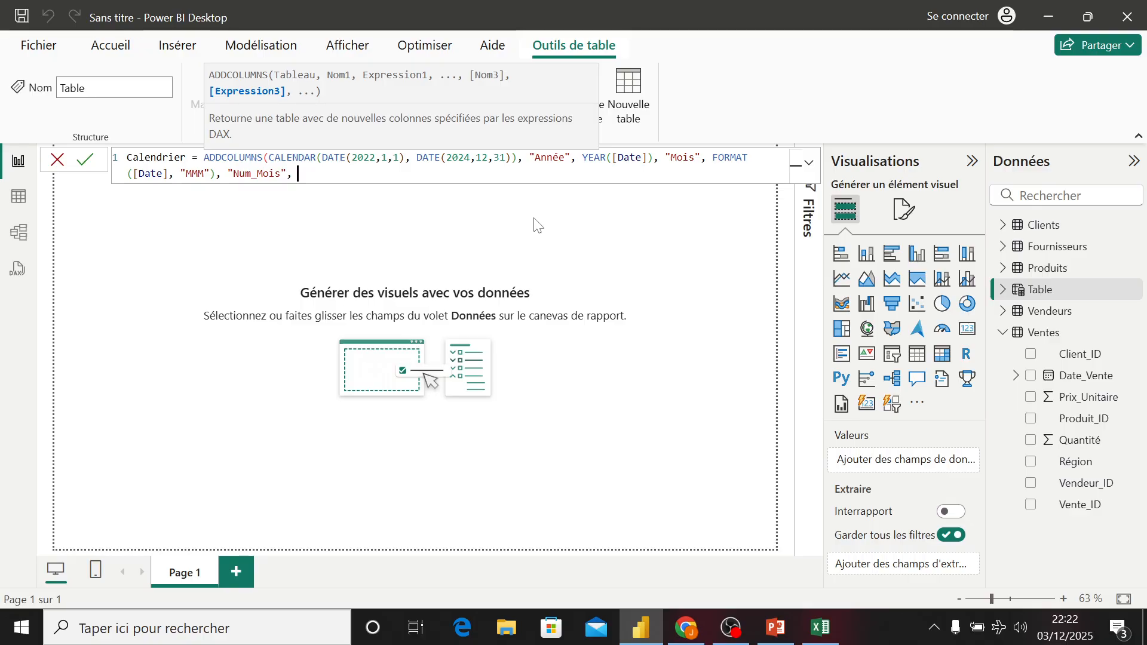
{"action": "type", "text": "mo"}
- Add a "Num_Mois" column computed as MONTH([Date]) to the Calendrier formula and commit it
{"action": "key", "text": "Down"}
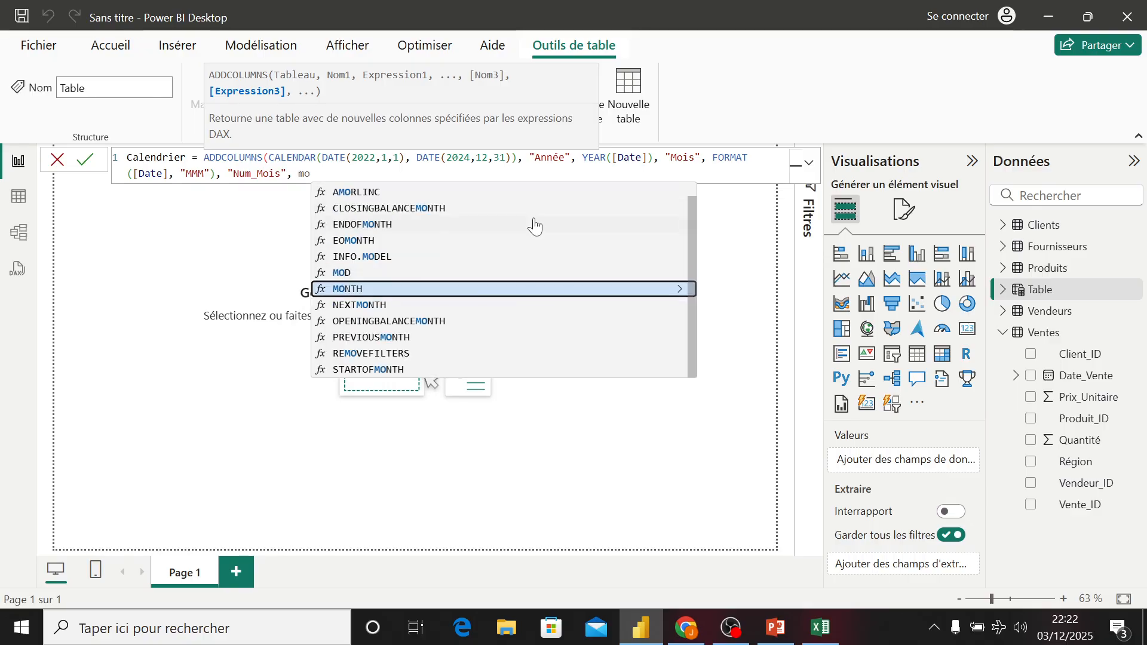
{"action": "key", "text": "Tab"}
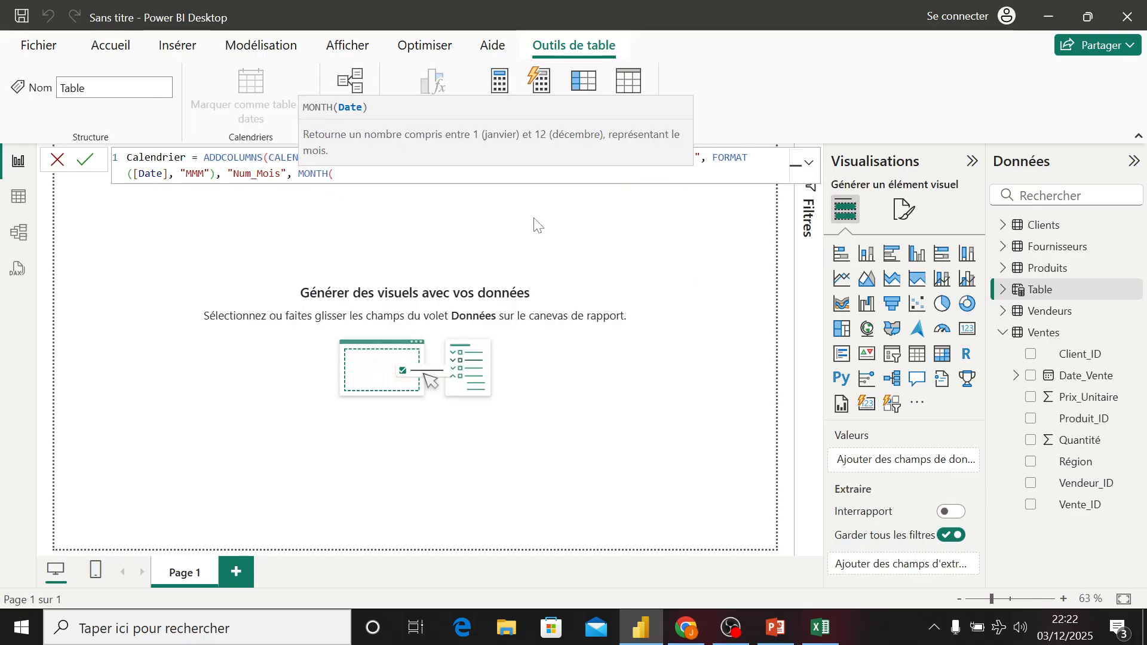
{"action": "type", "text": "["}
{"action": "key", "text": "Tab"}
{"action": "type", "text": ")"}
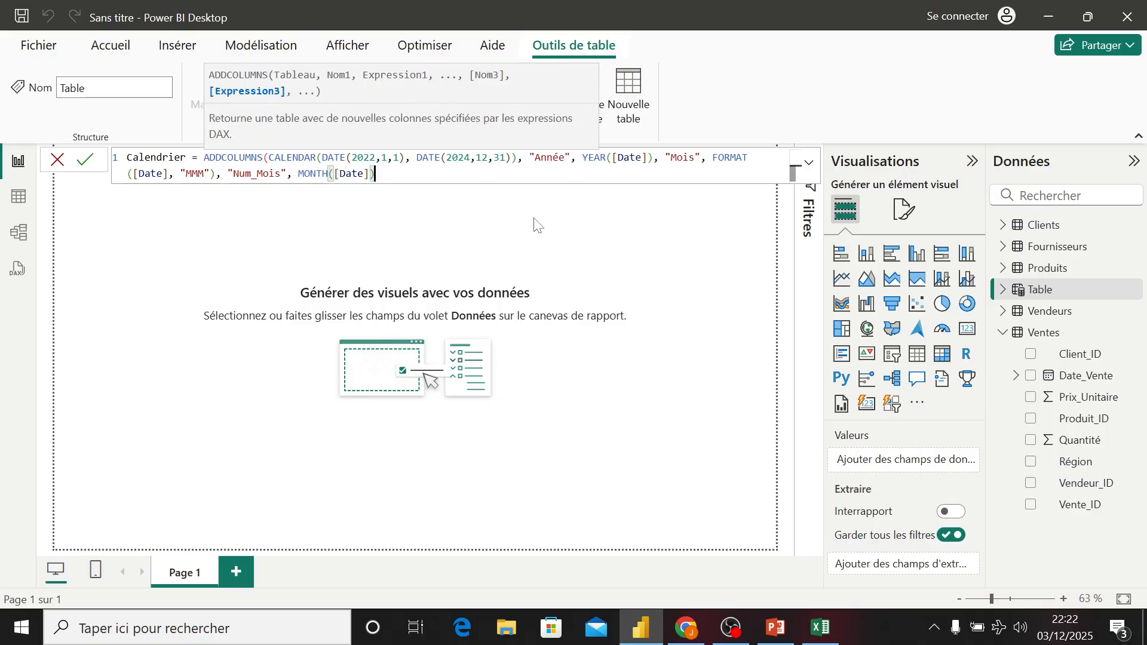
{"action": "type", "text": ","}
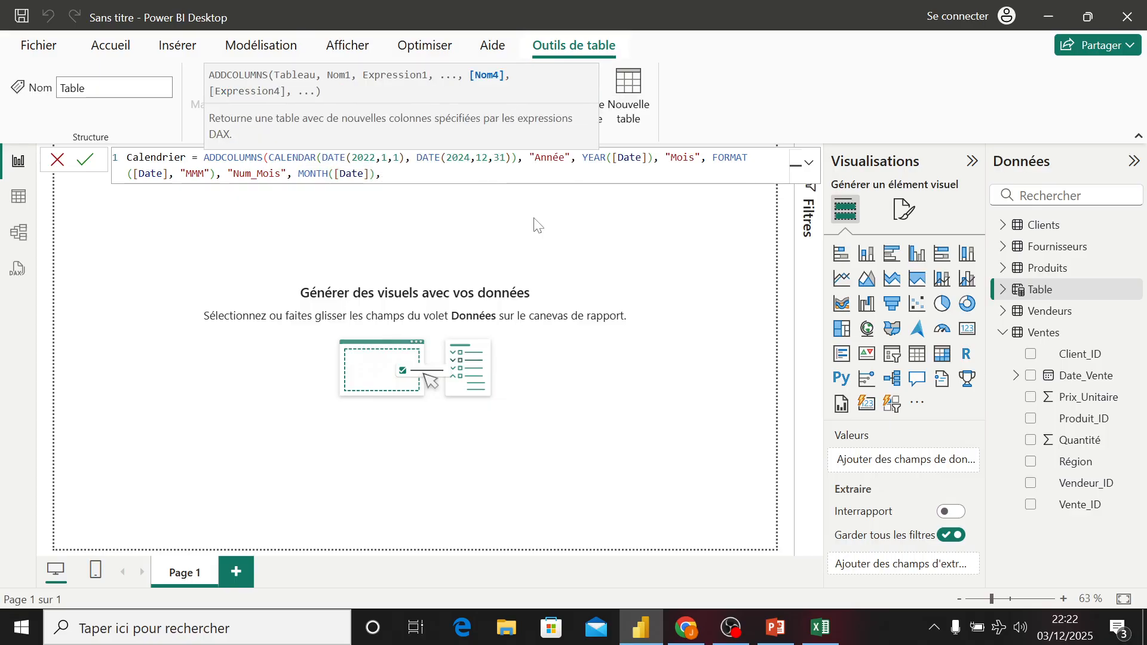
{"action": "key", "text": "Return"}
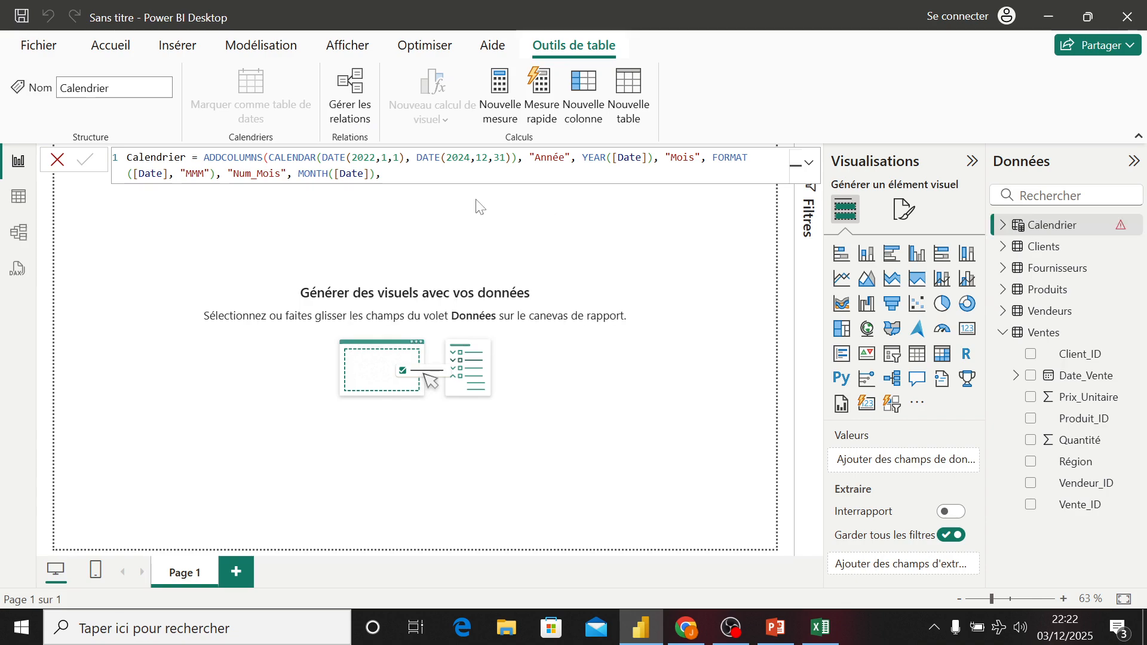
- Replace the trailing comma with a "Trismetre" column computed as "T" & FORMAT(QUARTER([Date]), "0")
{"action": "left_click", "coordinate": [391, 173]}
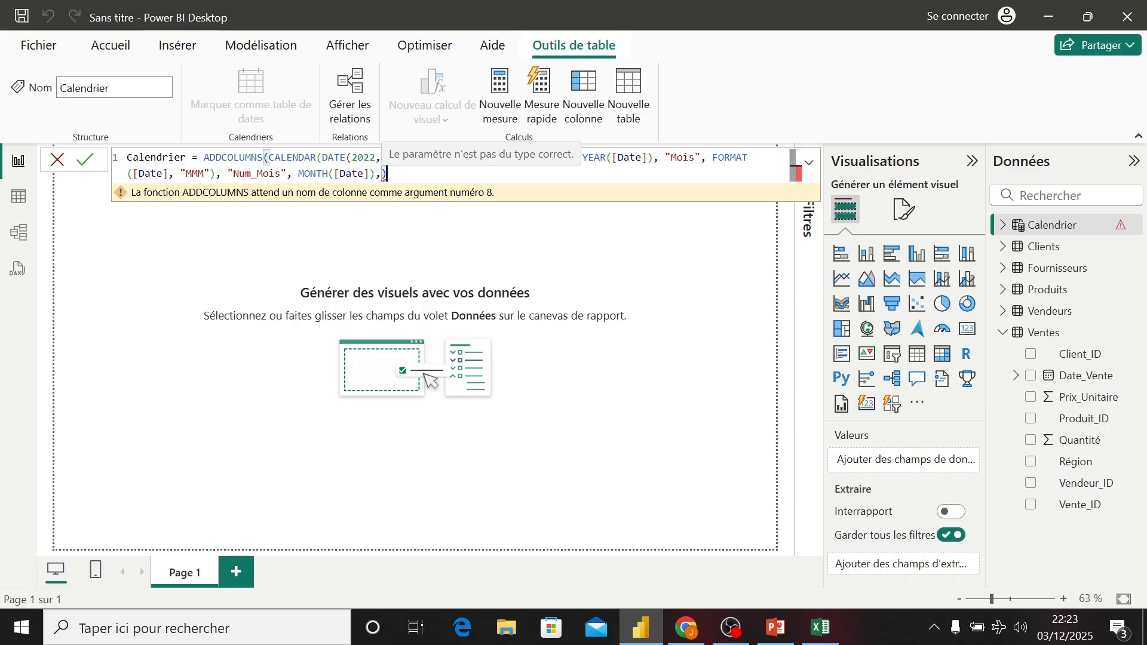
{"action": "key", "text": "BackSpace"}
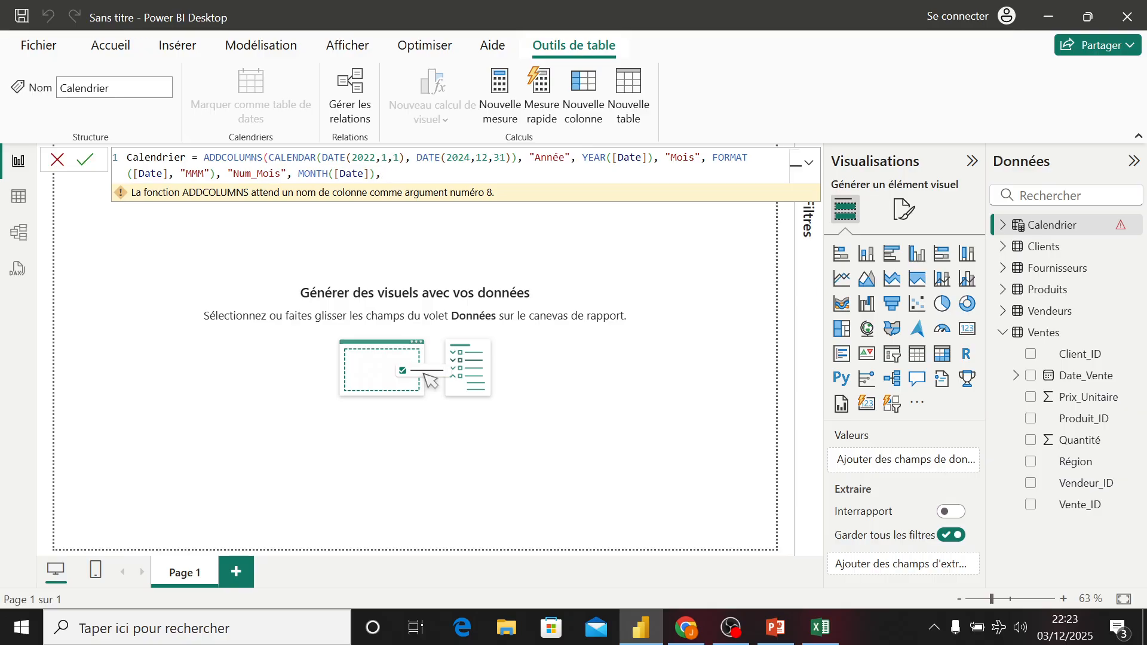
{"action": "type", "text": "\"T"}
{"action": "type", "text": "rismetreé"}
{"action": "key", "text": "BackSpace"}
{"action": "type", "text": "\", \""}
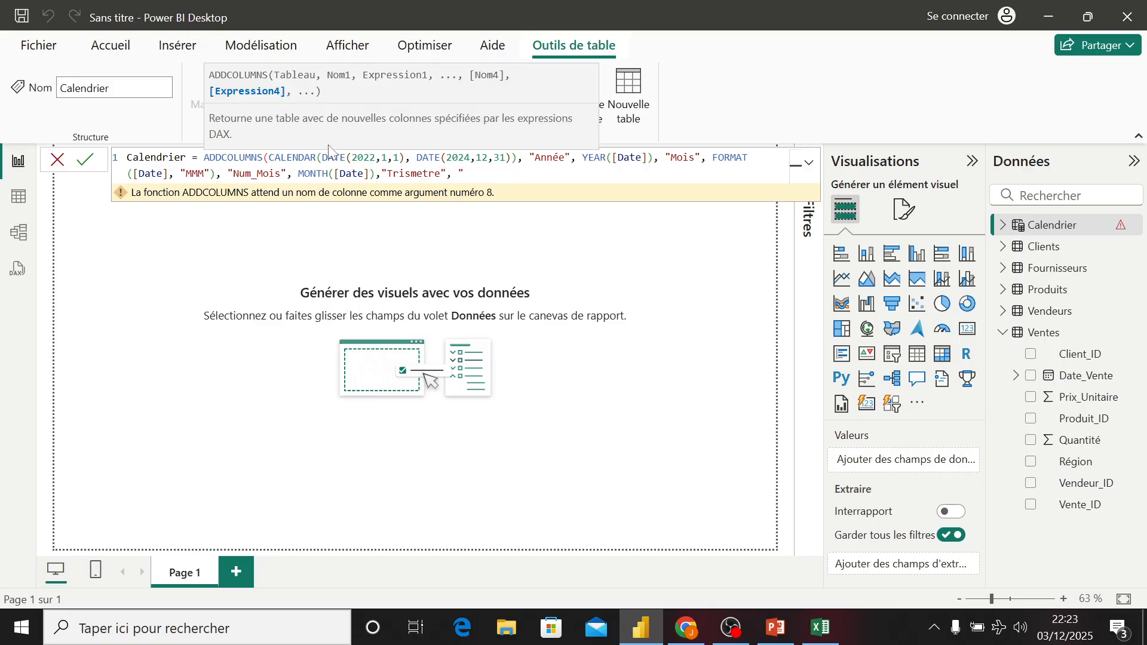
{"action": "type", "text": "T\""}
{"action": "type", "text": "&"}
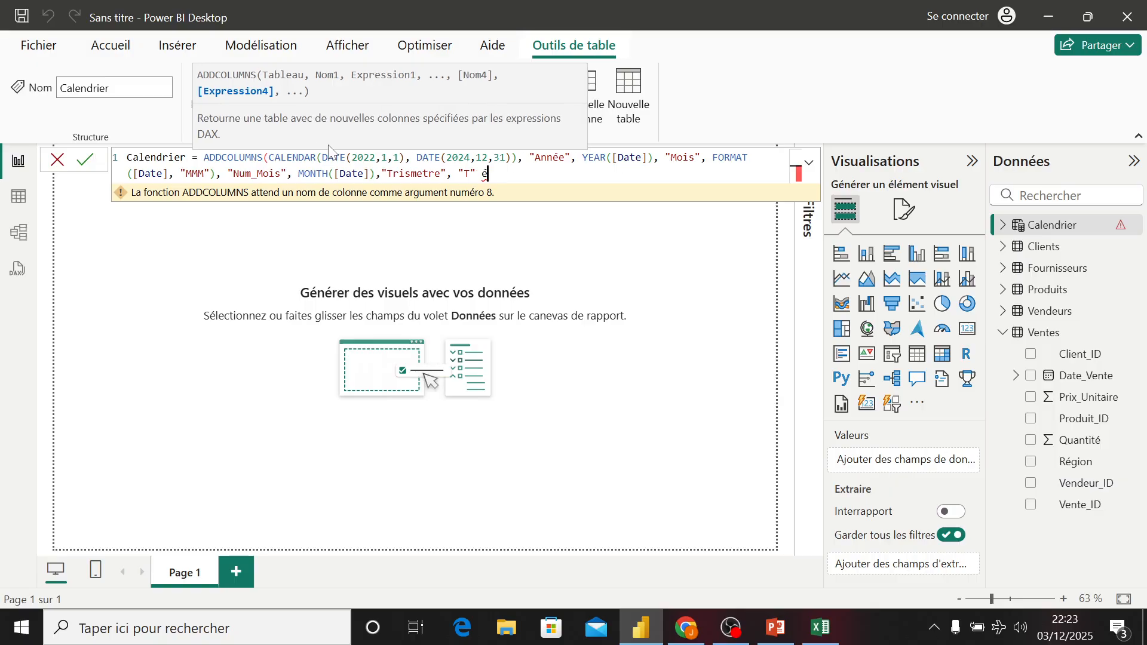
{"action": "type", "text": " for"}
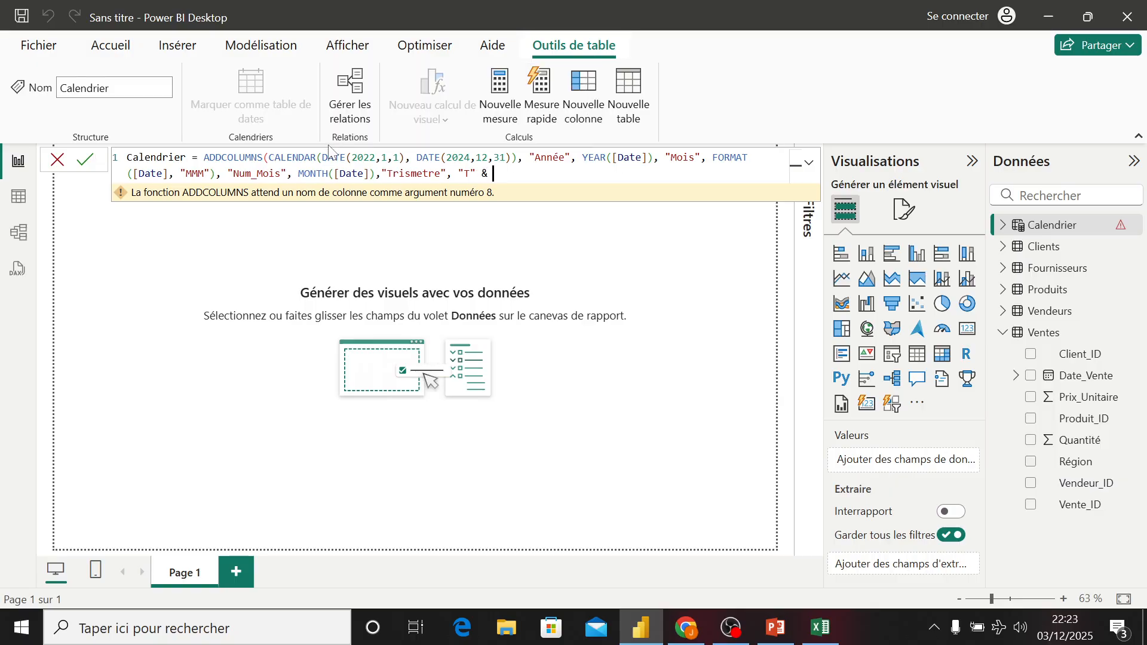
{"action": "key", "text": "Tab"}
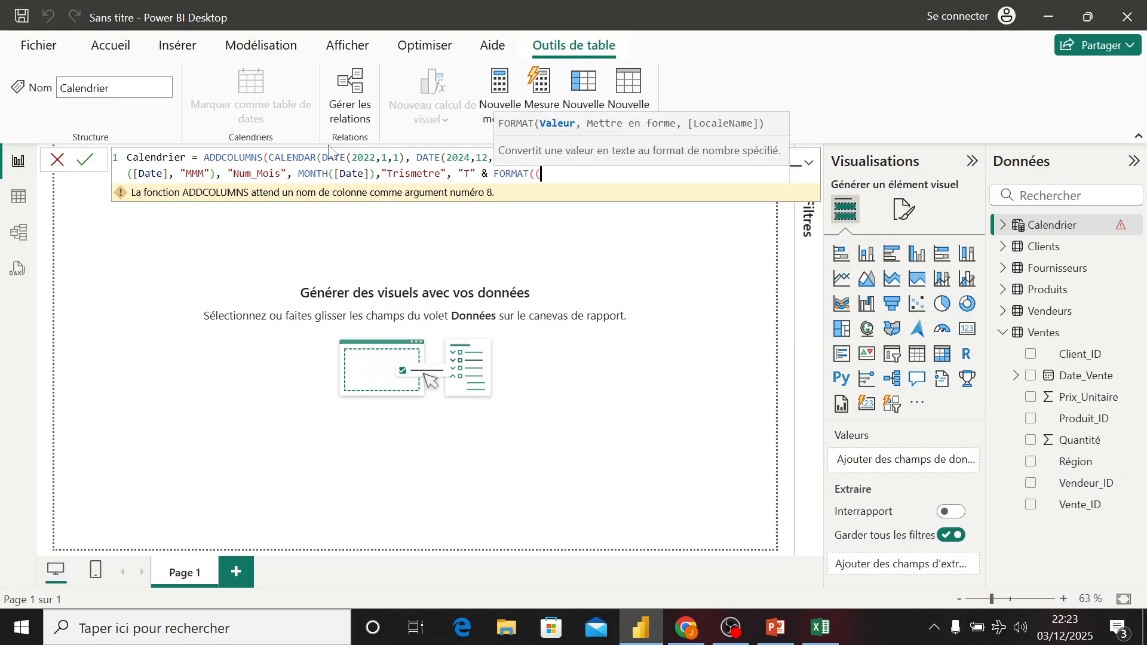
{"action": "type", "text": "qua"}
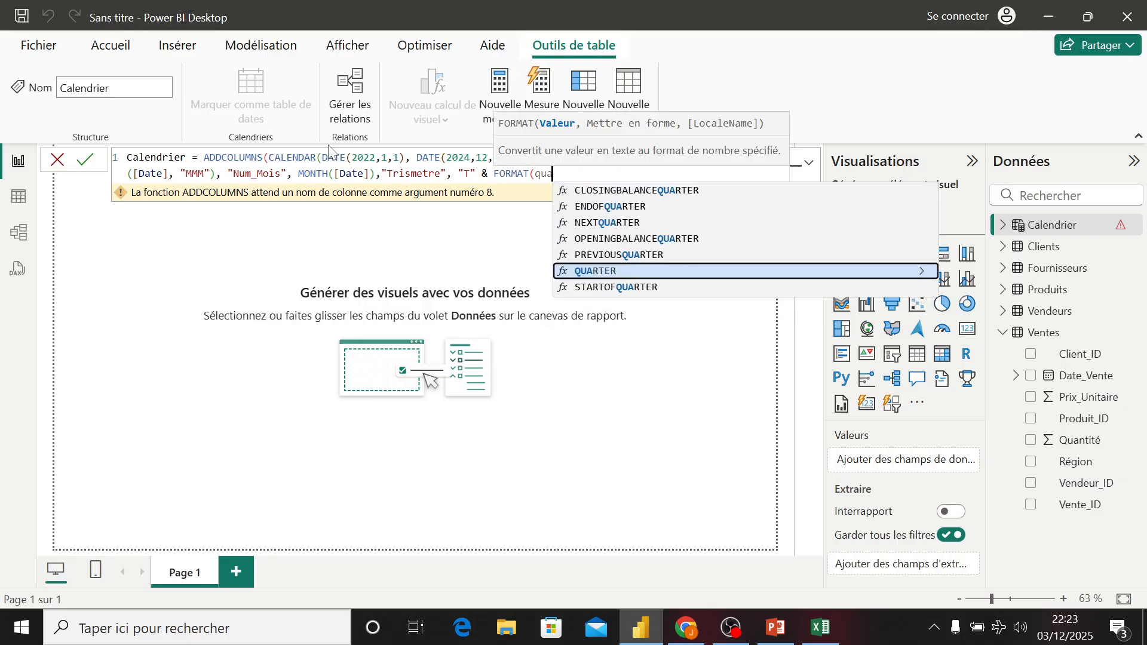
{"action": "key", "text": "Tab"}
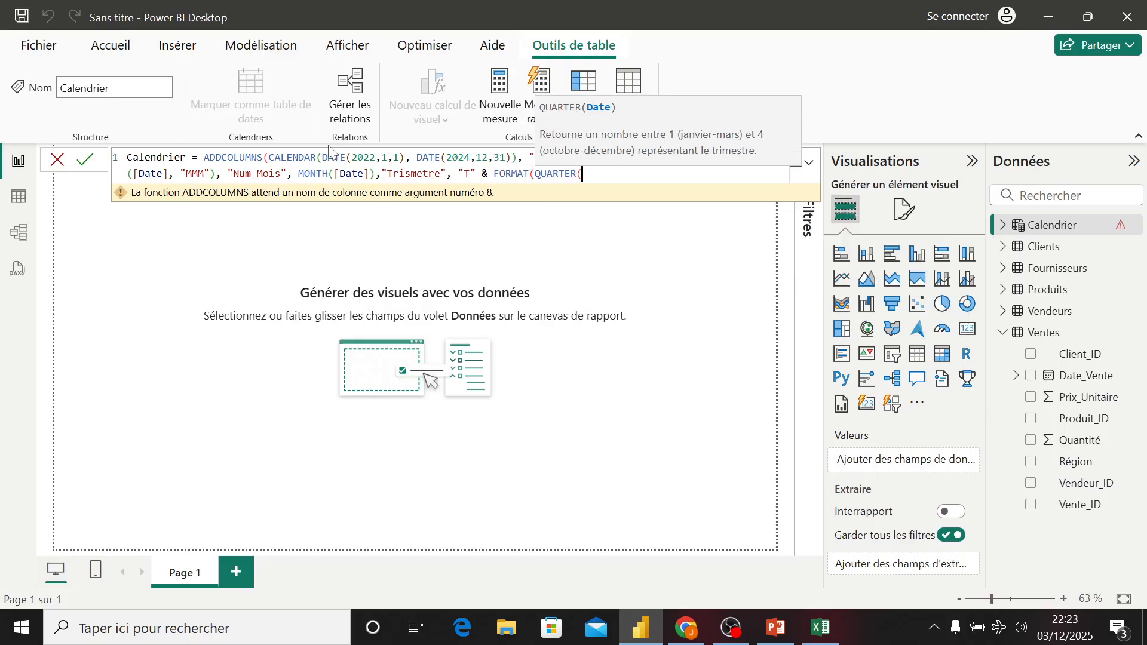
{"action": "type", "text": "["}
{"action": "key", "text": "Tab"}
{"action": "type", "text": "à"}
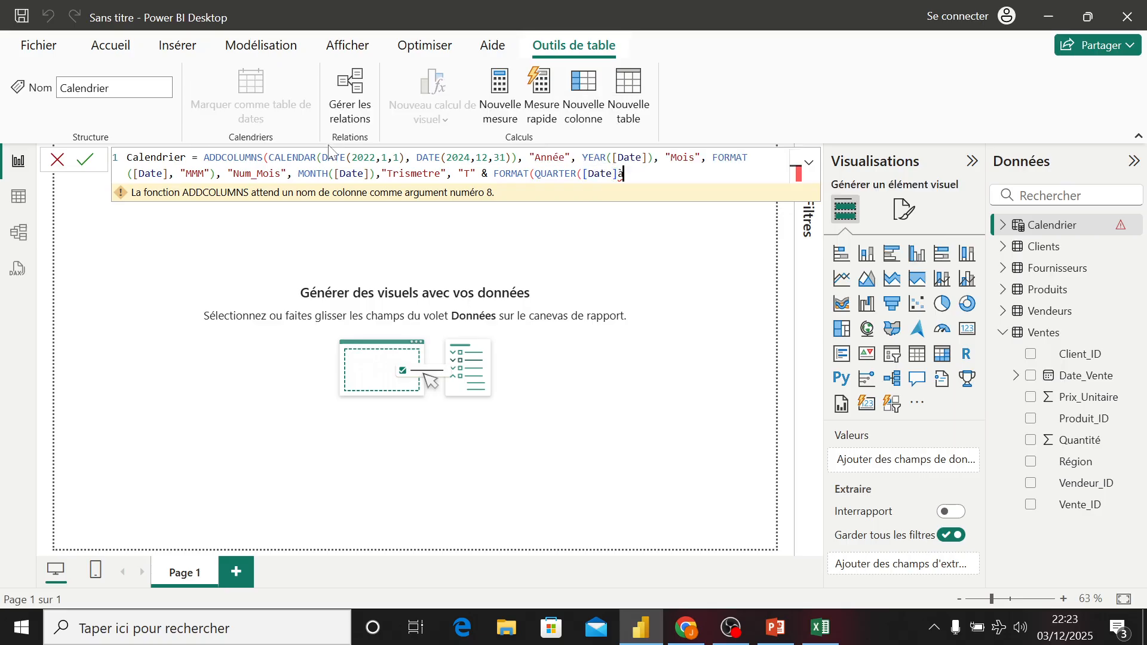
{"action": "key", "text": "BackSpace"}
{"action": "type", "text": ")"}
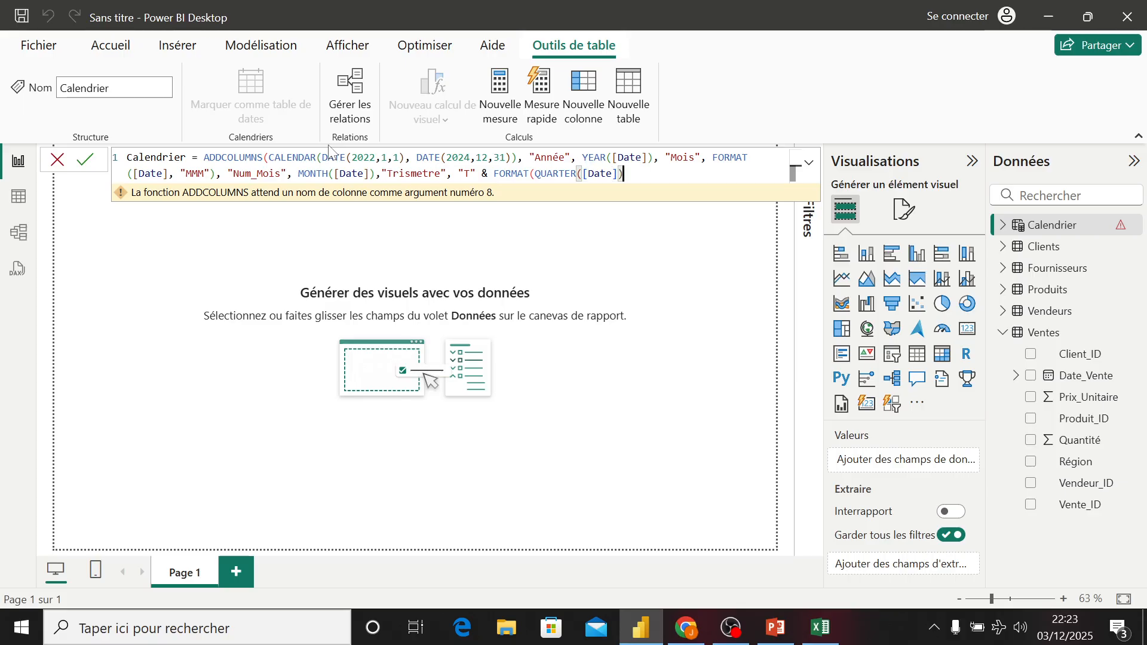
{"action": "type", "text": "),"}
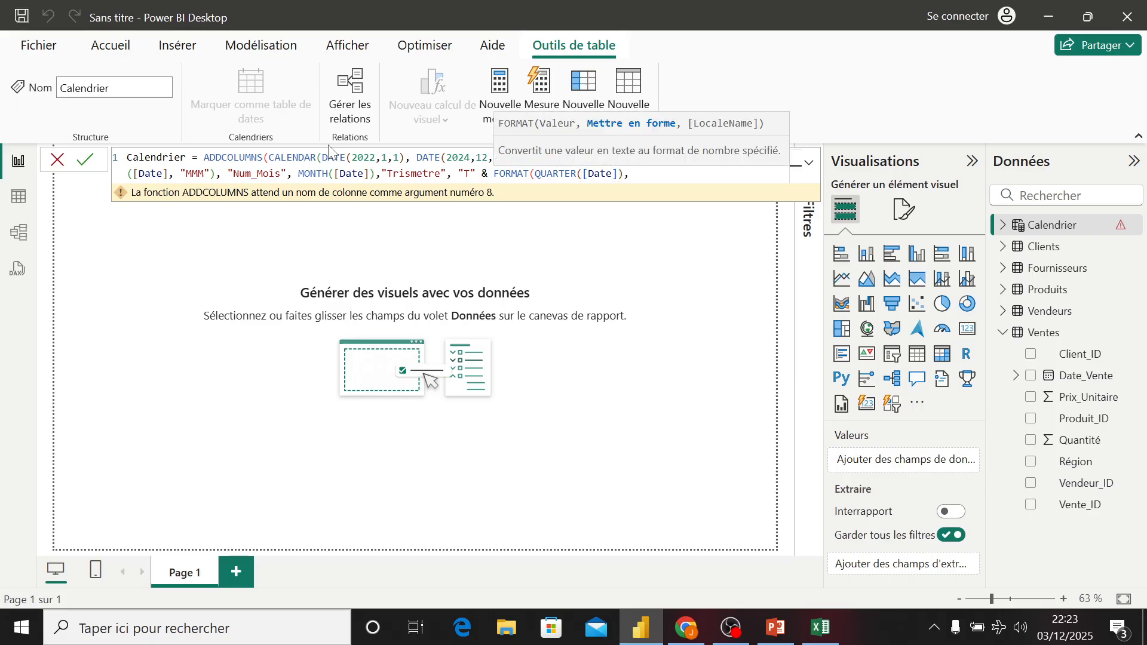
{"action": "type", "text": " \"0\")"}
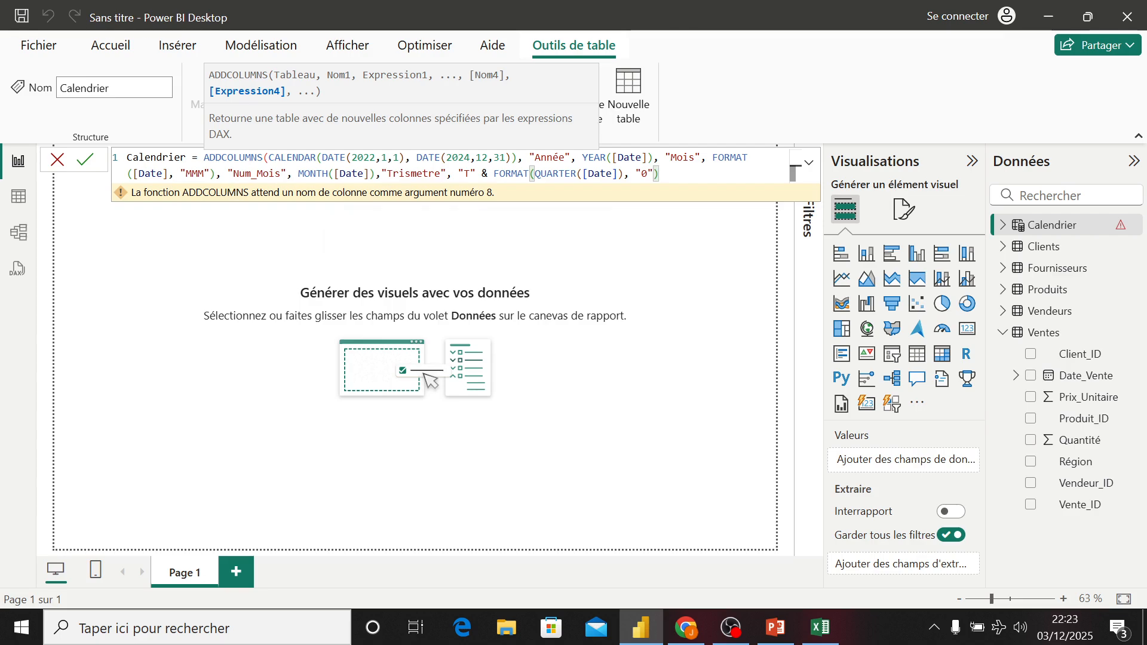
- Close the ADDCOLUMNS formula with a final parenthesis and commit the Calendrier table
{"action": "left_click_drag", "start_coordinate": [203, 158], "coordinate": [410, 158]}
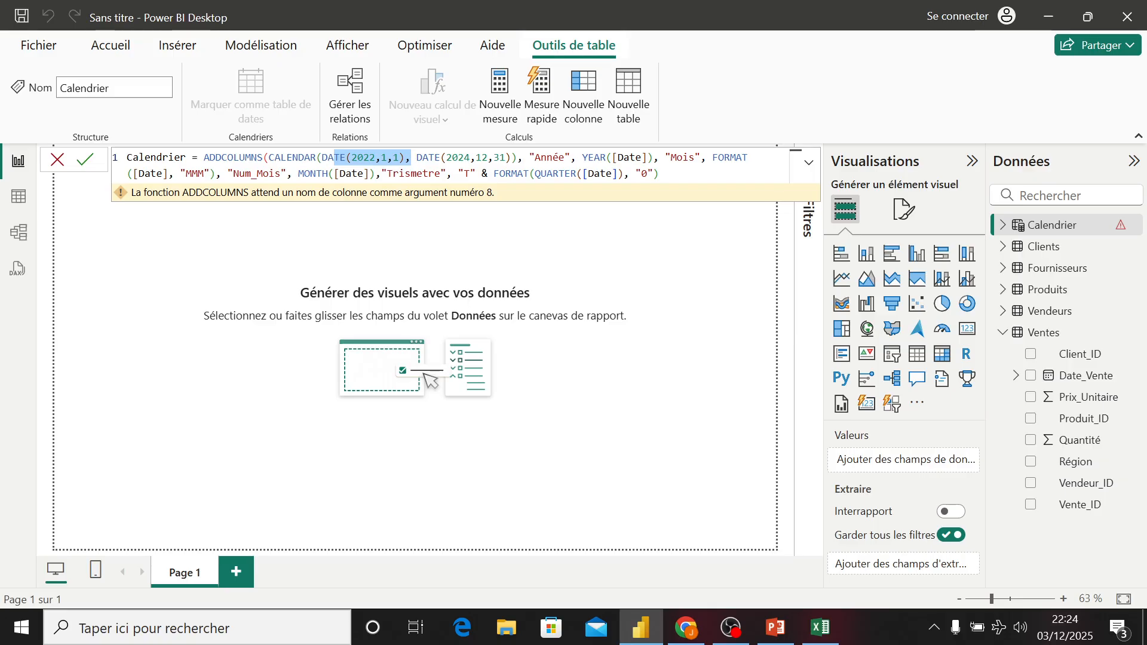
{"action": "left_click_drag", "start_coordinate": [441, 157], "coordinate": [511, 157]}
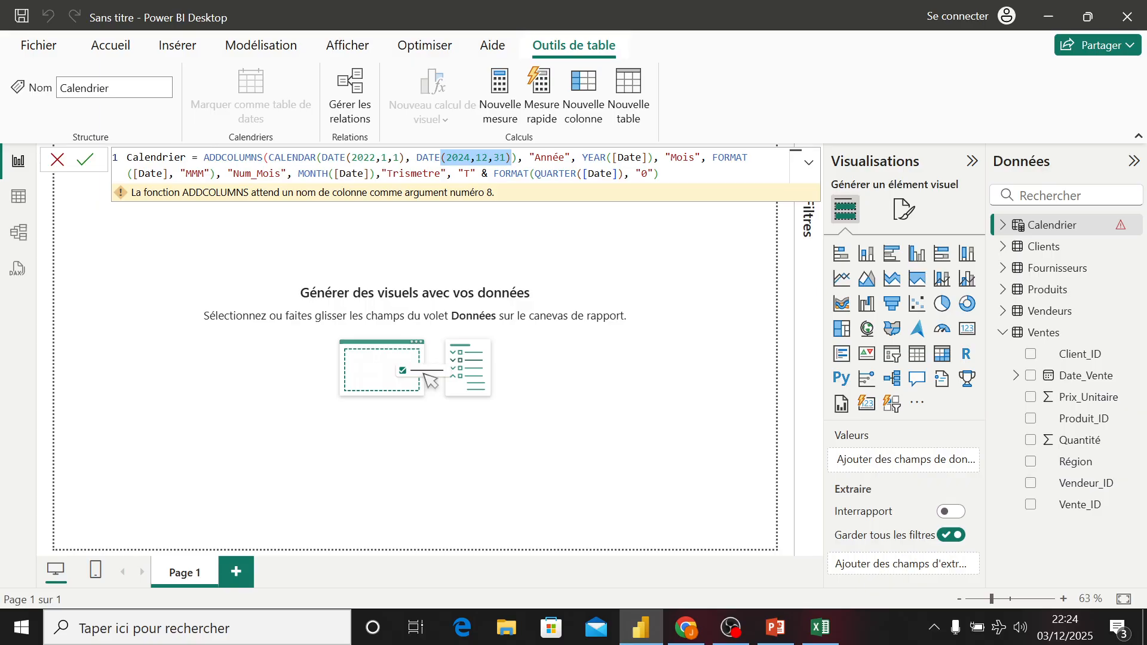
{"action": "left_click_drag", "start_coordinate": [529, 157], "coordinate": [571, 157]}
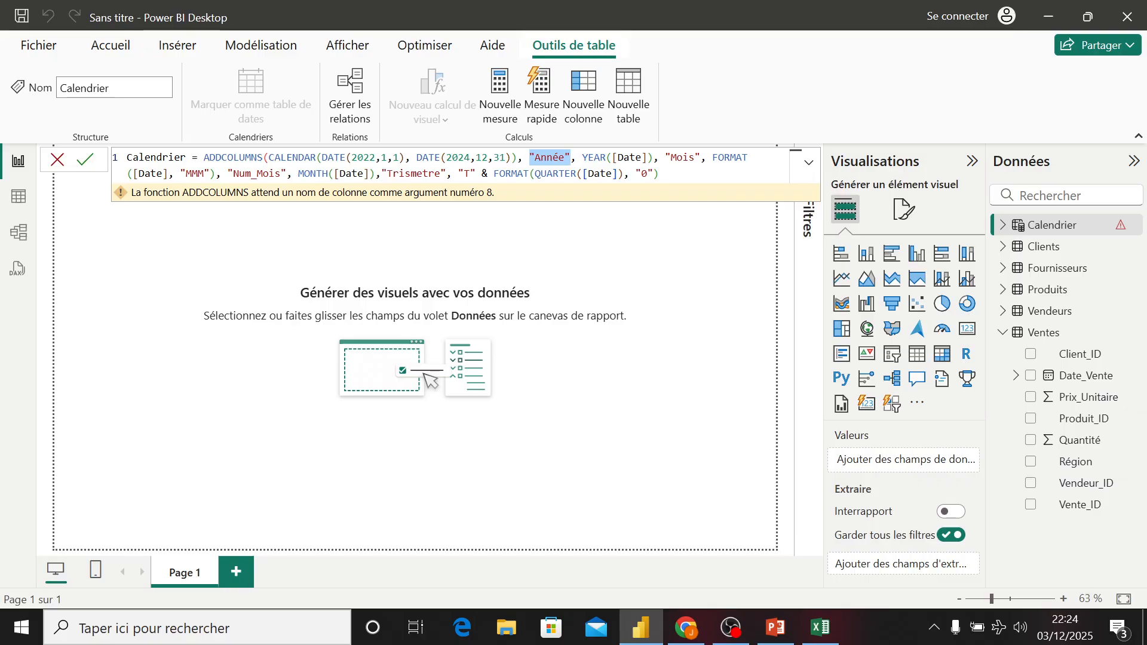
{"action": "left_click_drag", "start_coordinate": [667, 157], "coordinate": [705, 157]}
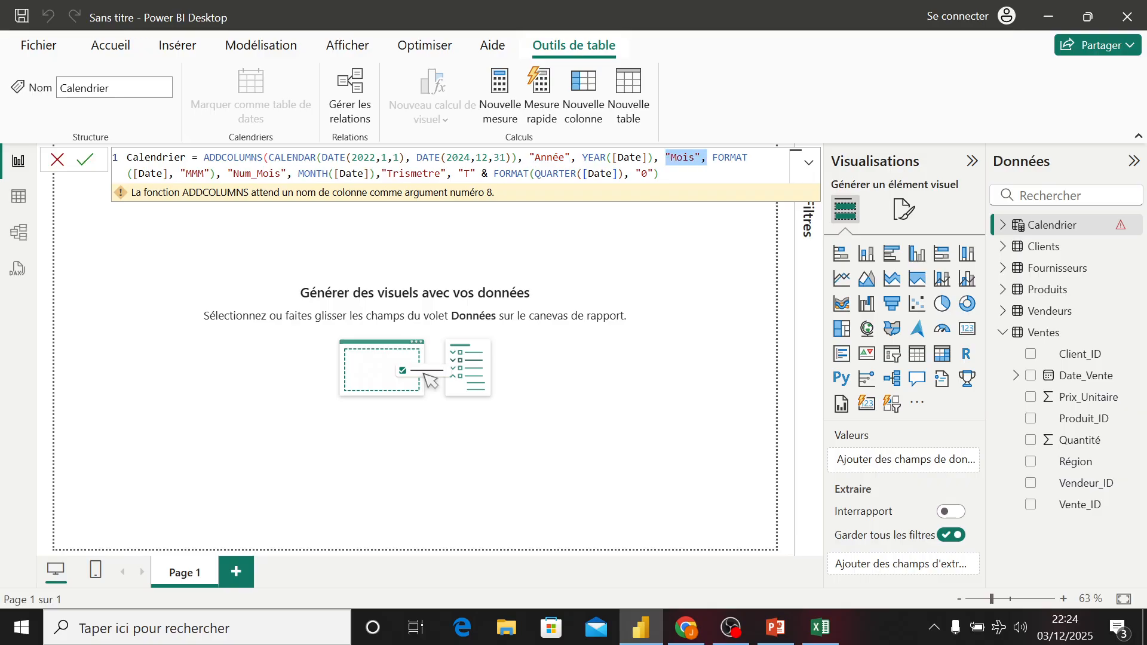
{"action": "left_click_drag", "start_coordinate": [228, 173], "coordinate": [298, 174]}
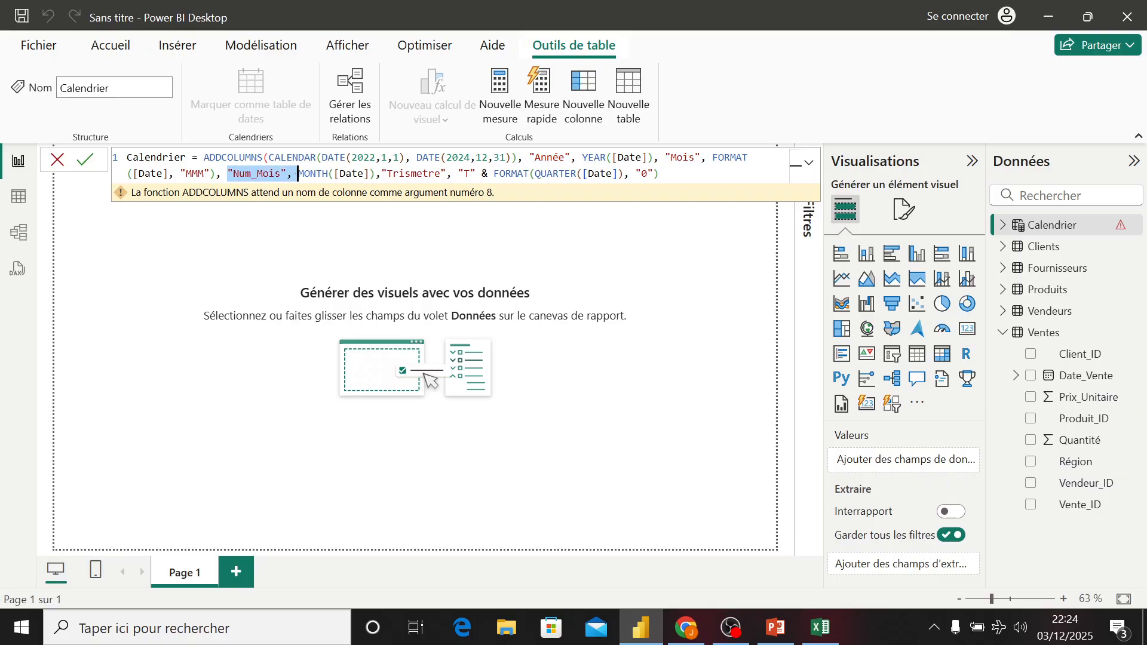
{"action": "left_click_drag", "start_coordinate": [376, 173], "coordinate": [499, 174]}
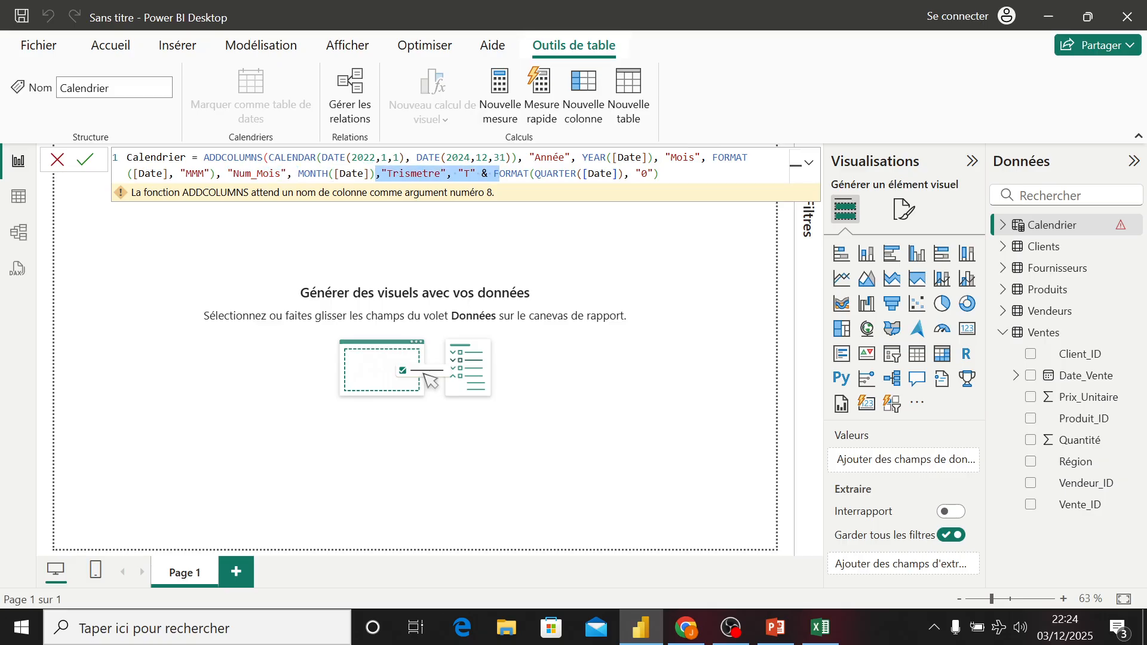
{"action": "left_click", "coordinate": [659, 173]}
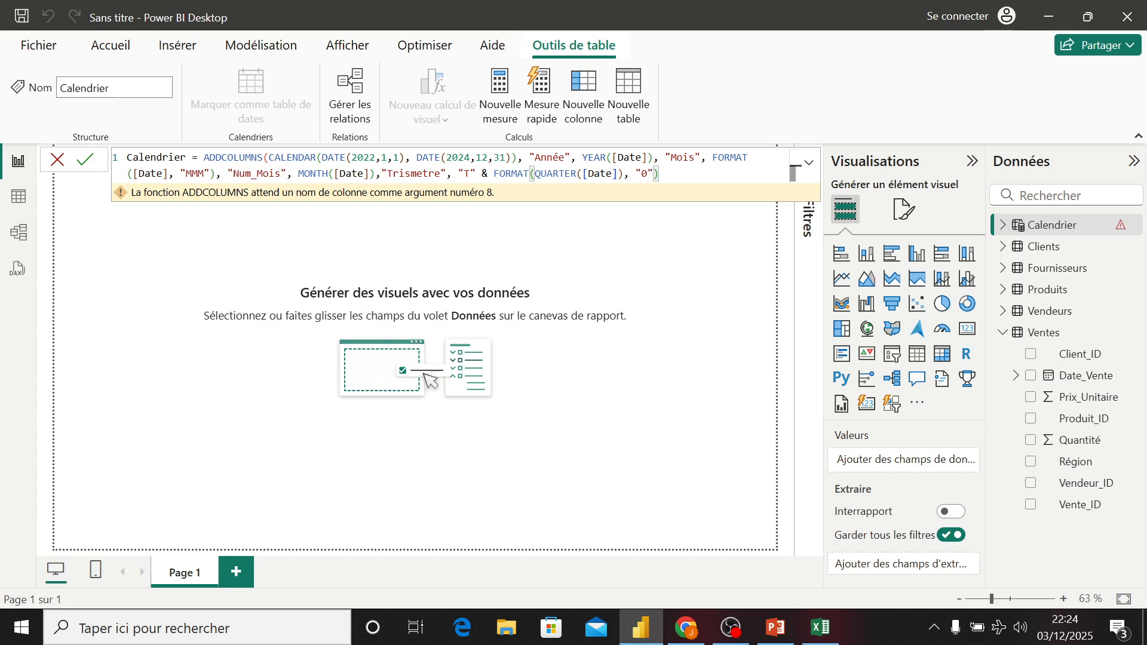
{"action": "key", "text": "Return"}
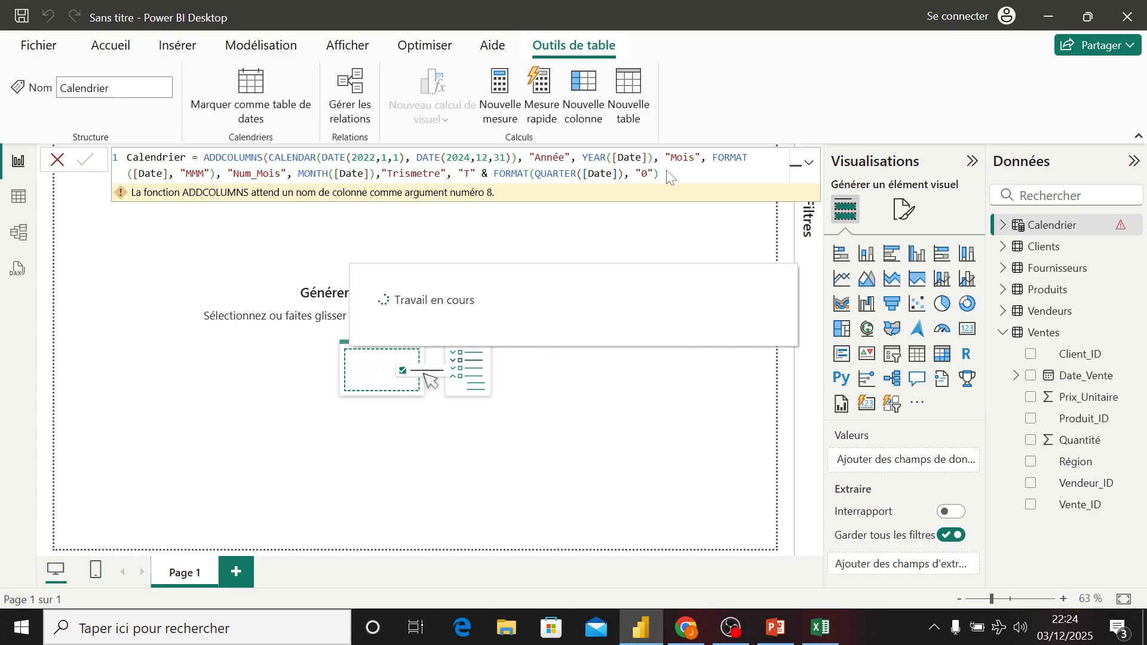
{"action": "type", "text": ")"}
{"action": "key", "text": "Return"}
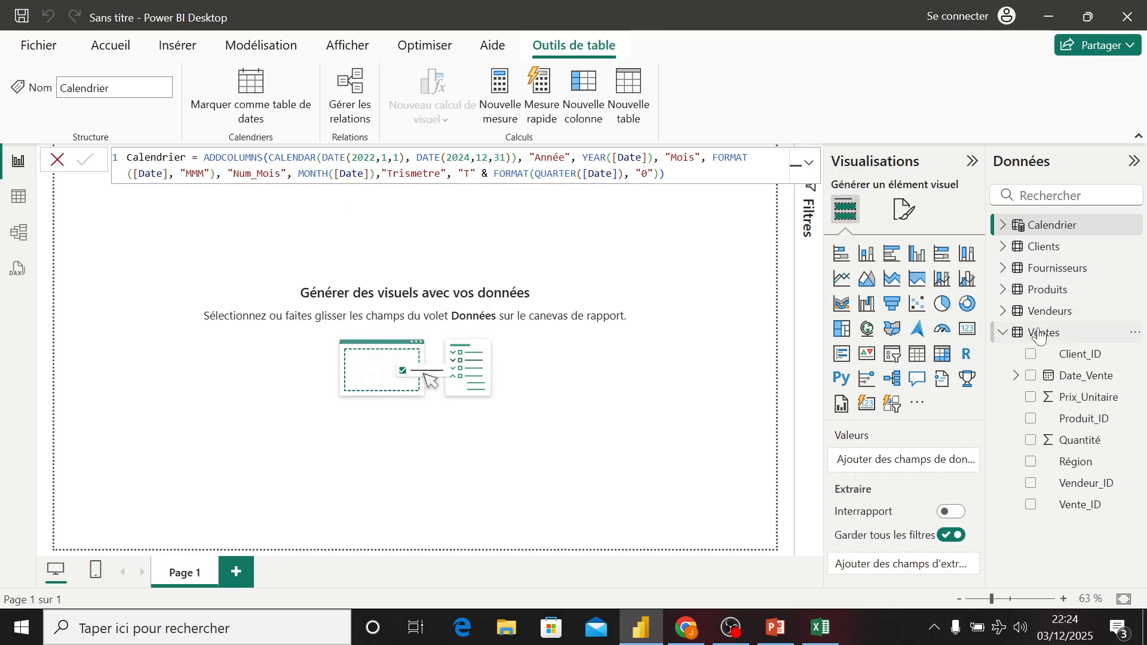
- Inspect the Calendrier table's fields and browse its rows in Table view
{"action": "left_click", "coordinate": [1006, 226]}
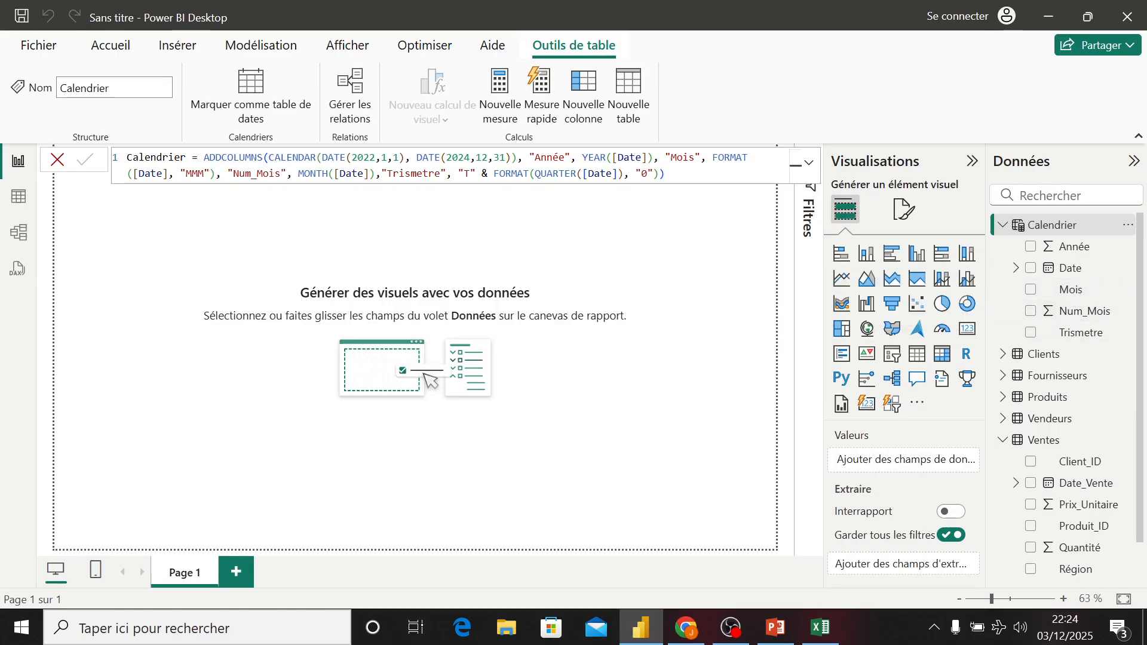
{"action": "left_click_drag", "start_coordinate": [227, 173], "coordinate": [341, 173]}
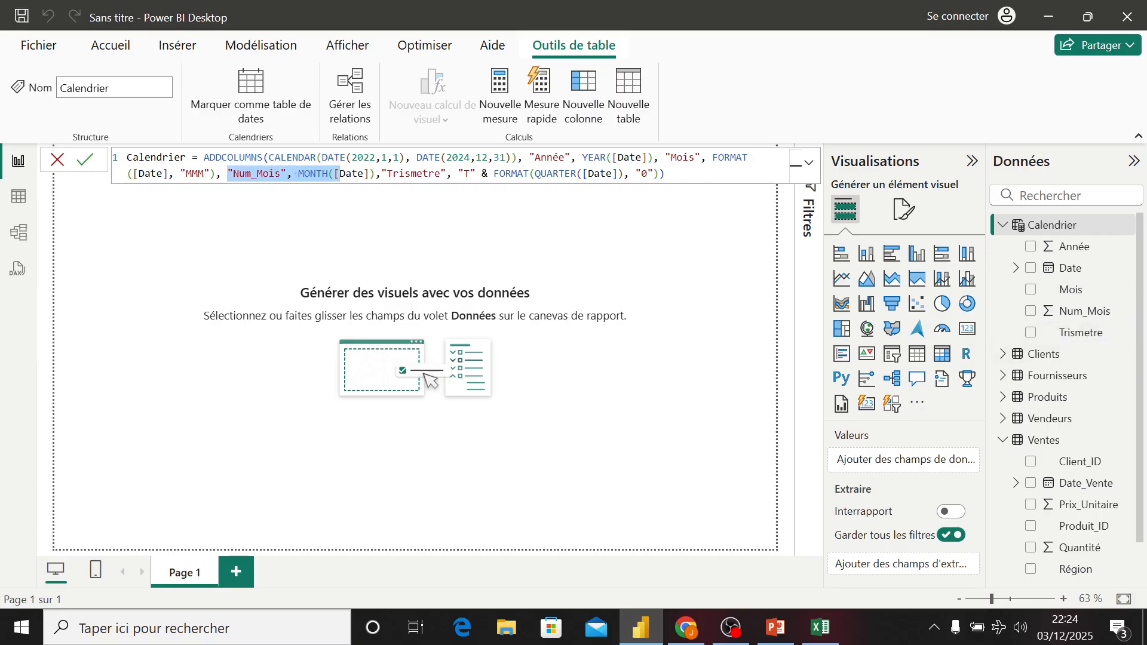
{"action": "left_click_drag", "start_coordinate": [382, 173], "coordinate": [483, 173]}
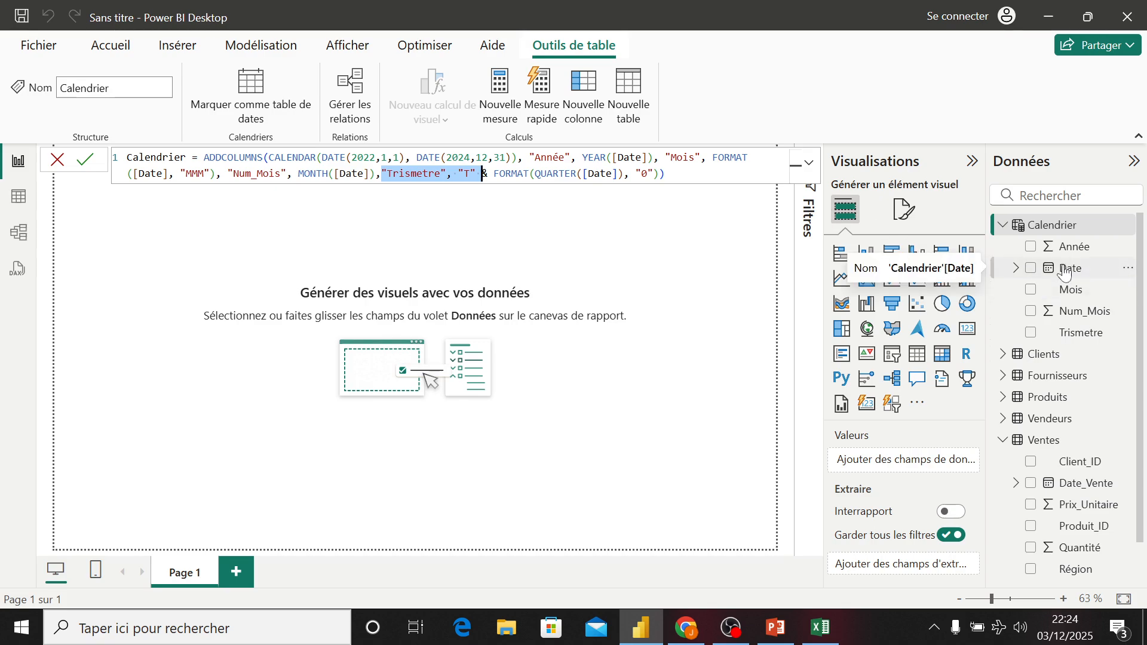
{"action": "left_click", "coordinate": [17, 203]}
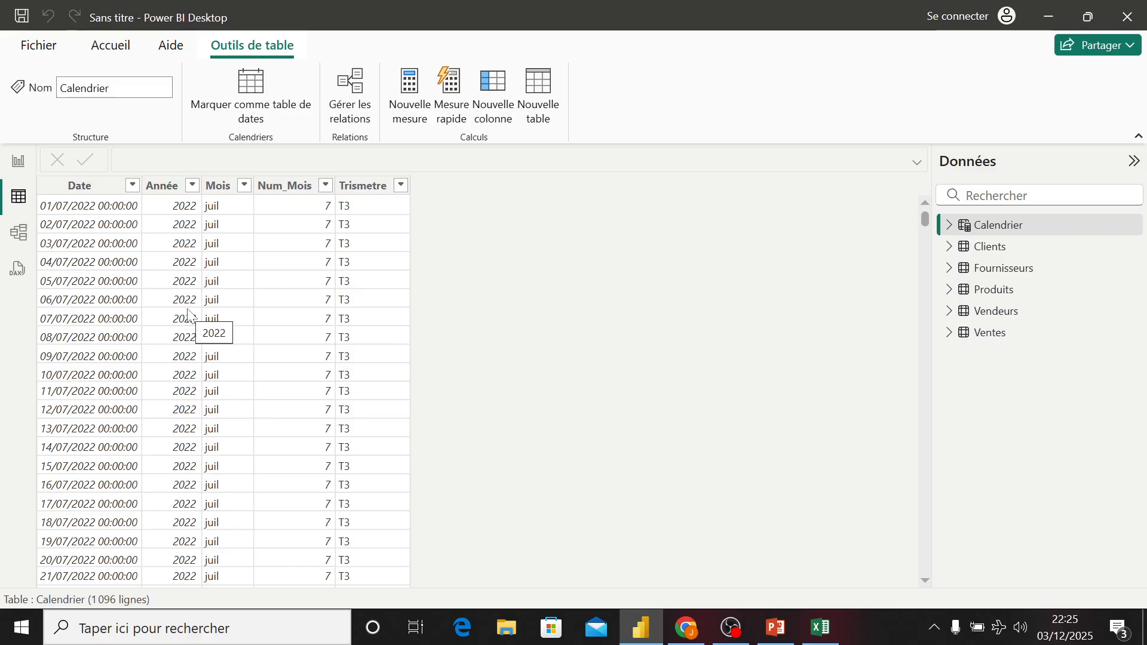
{"action": "scroll", "coordinate": [188, 359], "scroll_direction": "down", "scroll_amount": 20}
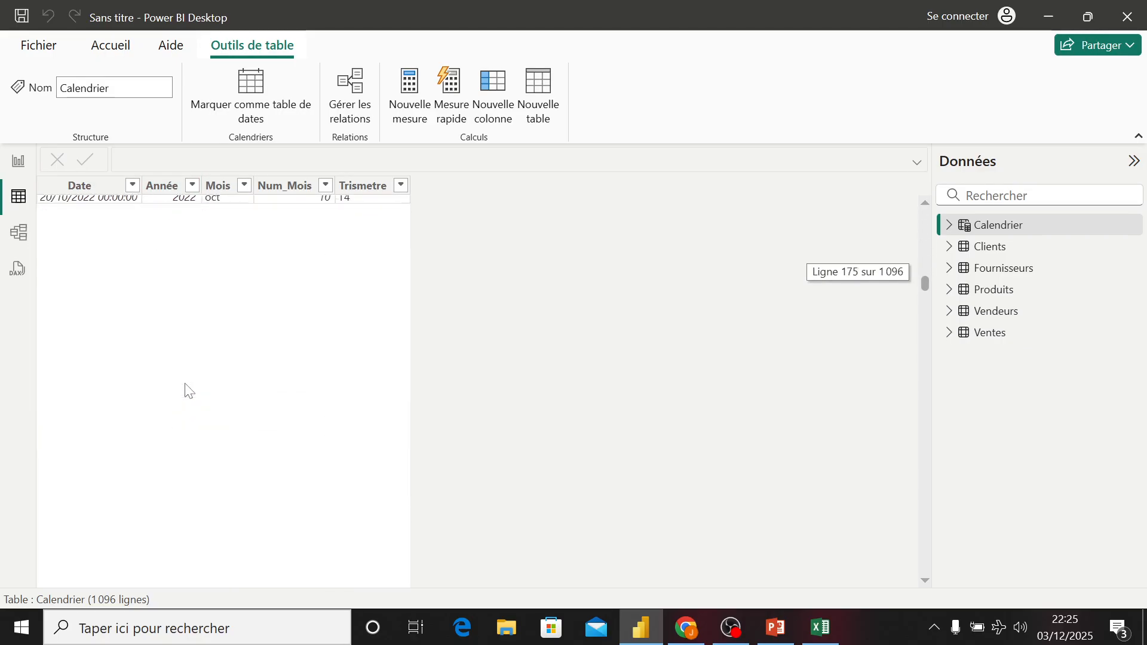
{"action": "scroll", "coordinate": [189, 392], "scroll_direction": "down", "scroll_amount": 20}
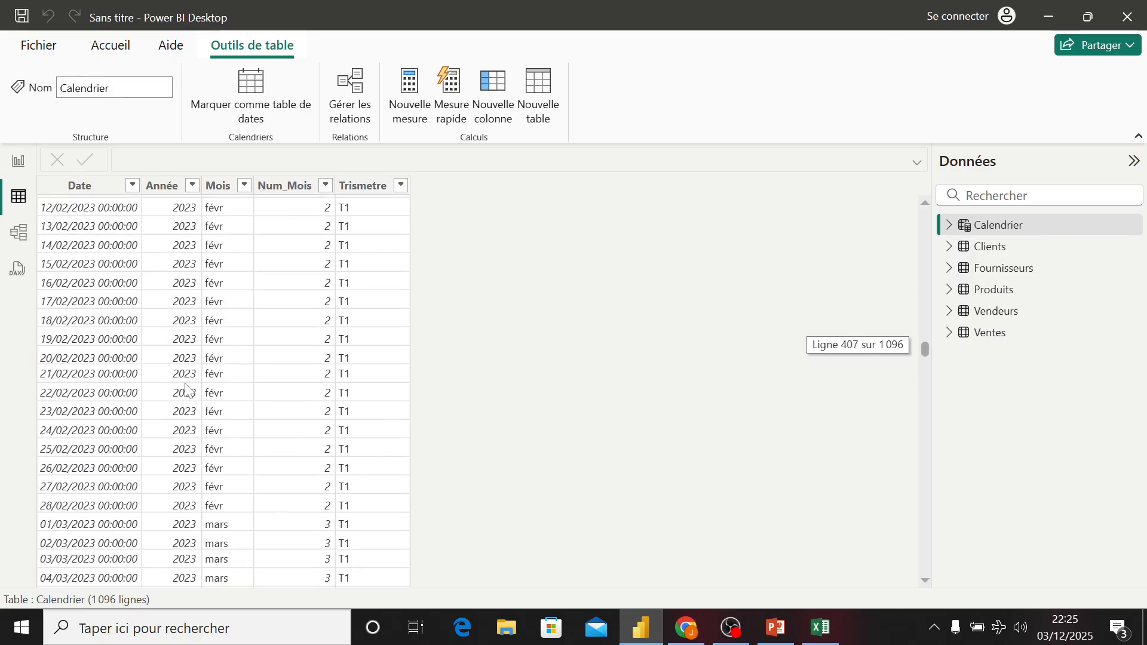
- Scroll through the Calendrier rows to check the month and quarter values across the years
{"action": "scroll", "coordinate": [188, 392], "scroll_direction": "down", "scroll_amount": 20}
{"action": "scroll", "coordinate": [188, 390], "scroll_direction": "down", "scroll_amount": 20}
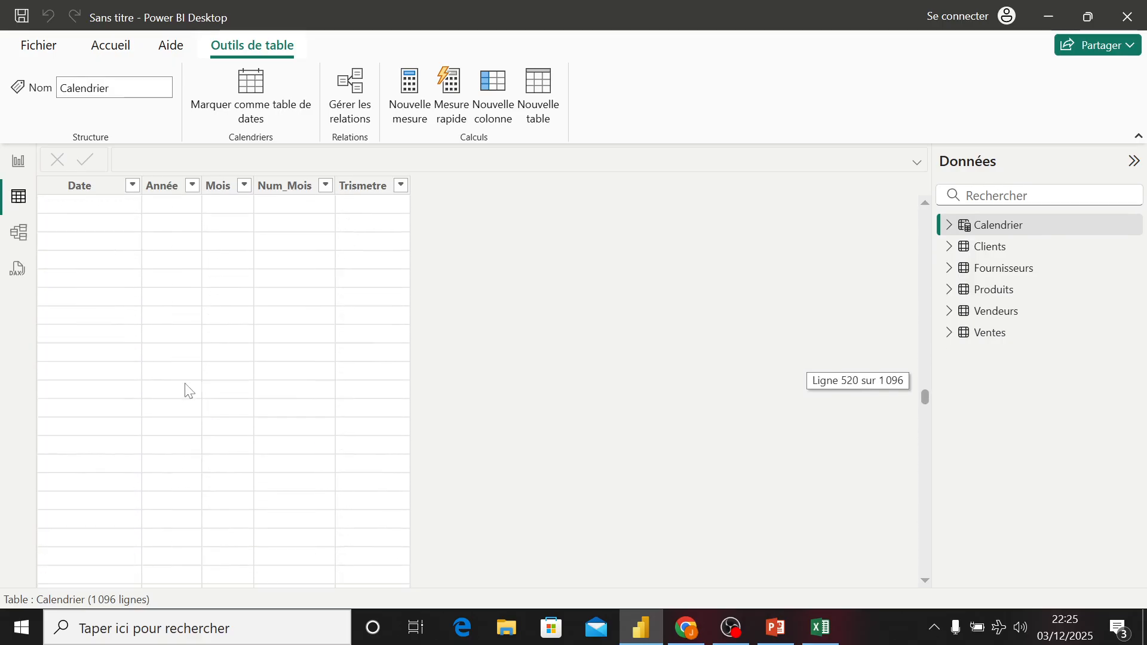
{"action": "scroll", "coordinate": [188, 392], "scroll_direction": "up", "scroll_amount": 20}
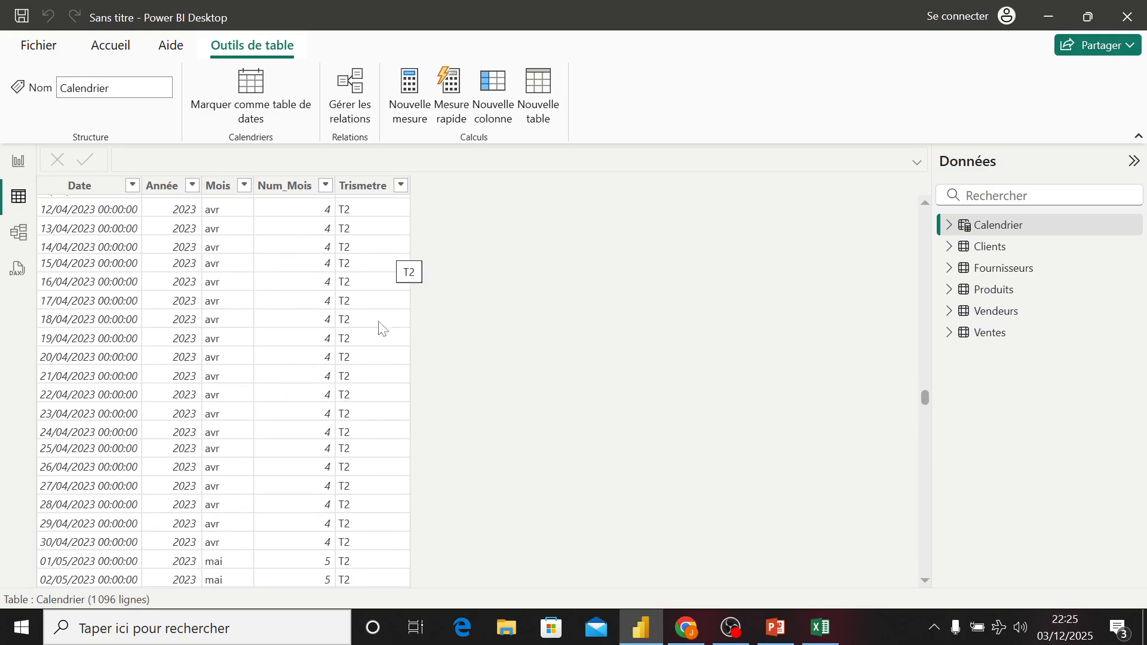
{"action": "scroll", "coordinate": [376, 355], "scroll_direction": "down", "scroll_amount": 20}
{"action": "scroll", "coordinate": [376, 354], "scroll_direction": "down", "scroll_amount": 15}
{"action": "scroll", "coordinate": [377, 354], "scroll_direction": "up", "scroll_amount": 20}
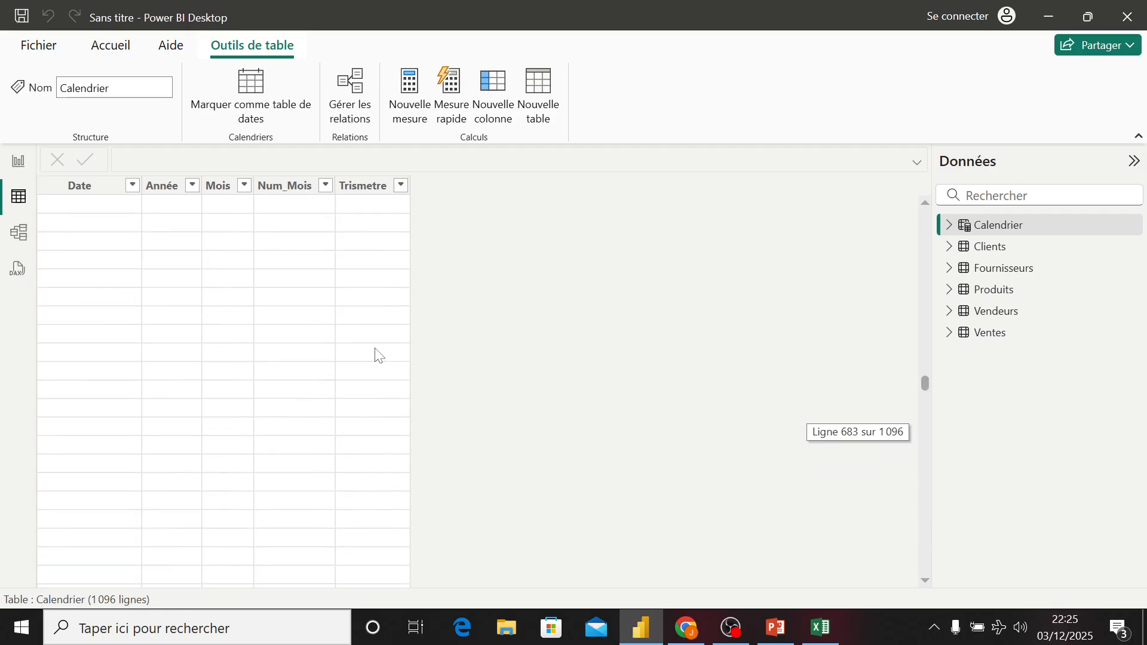
{"action": "scroll", "coordinate": [376, 355], "scroll_direction": "up", "scroll_amount": 1}
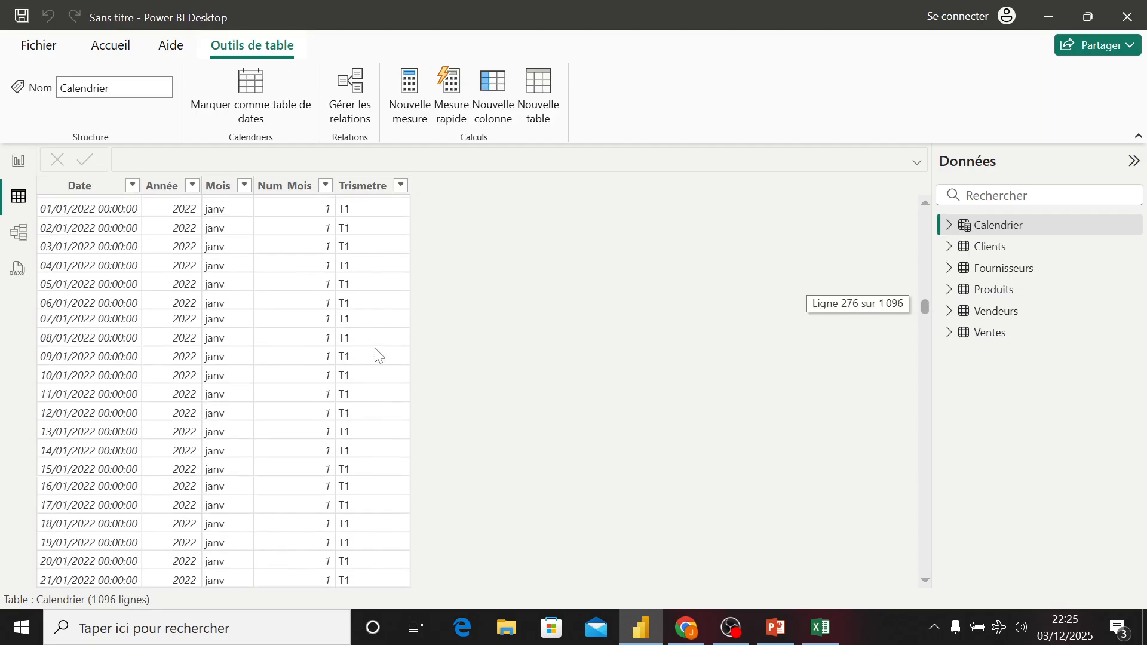
- Rearrange the model diagram, placing the Calendrier table beside the Ventes table
{"action": "left_click", "coordinate": [18, 161]}
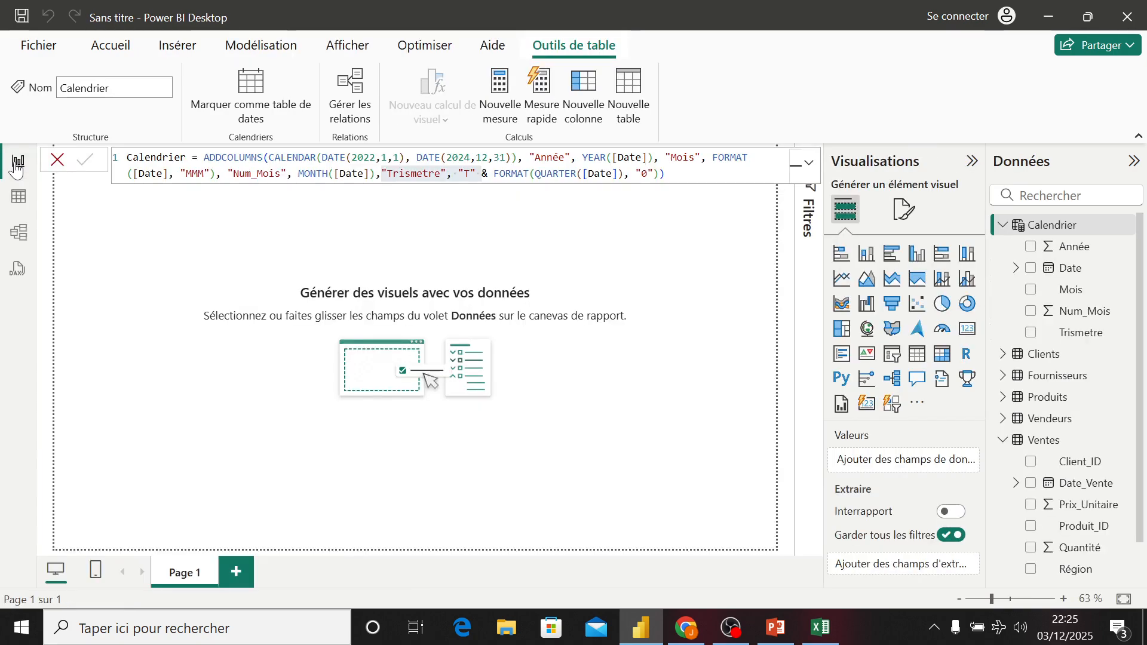
{"action": "left_click", "coordinate": [1052, 443]}
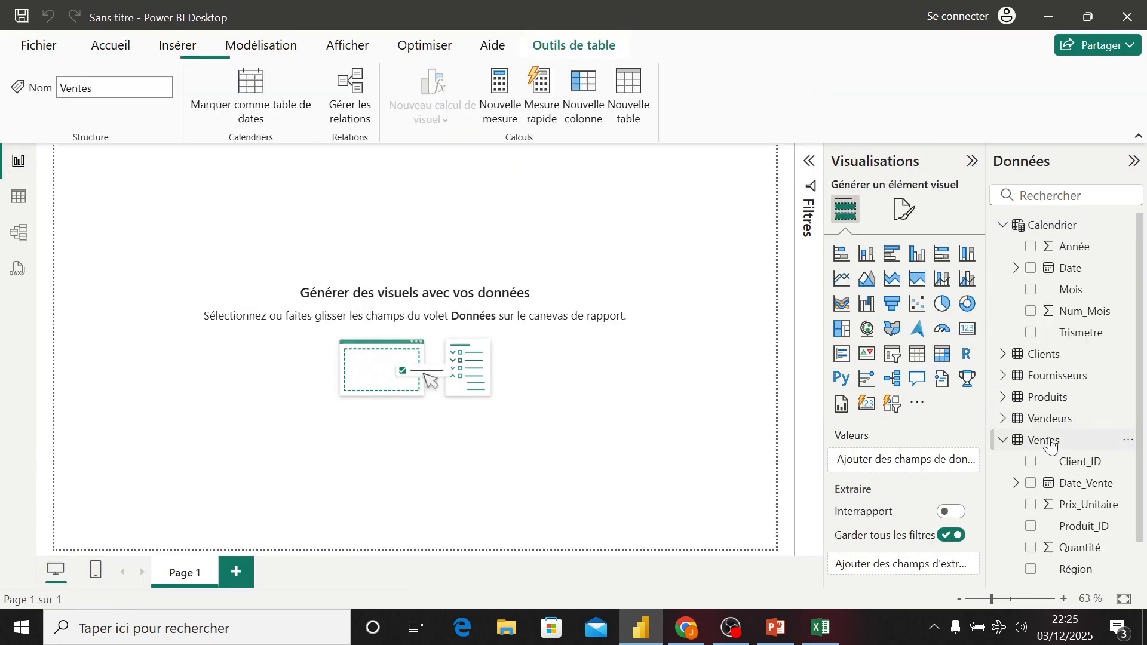
{"action": "left_click", "coordinate": [6, 229]}
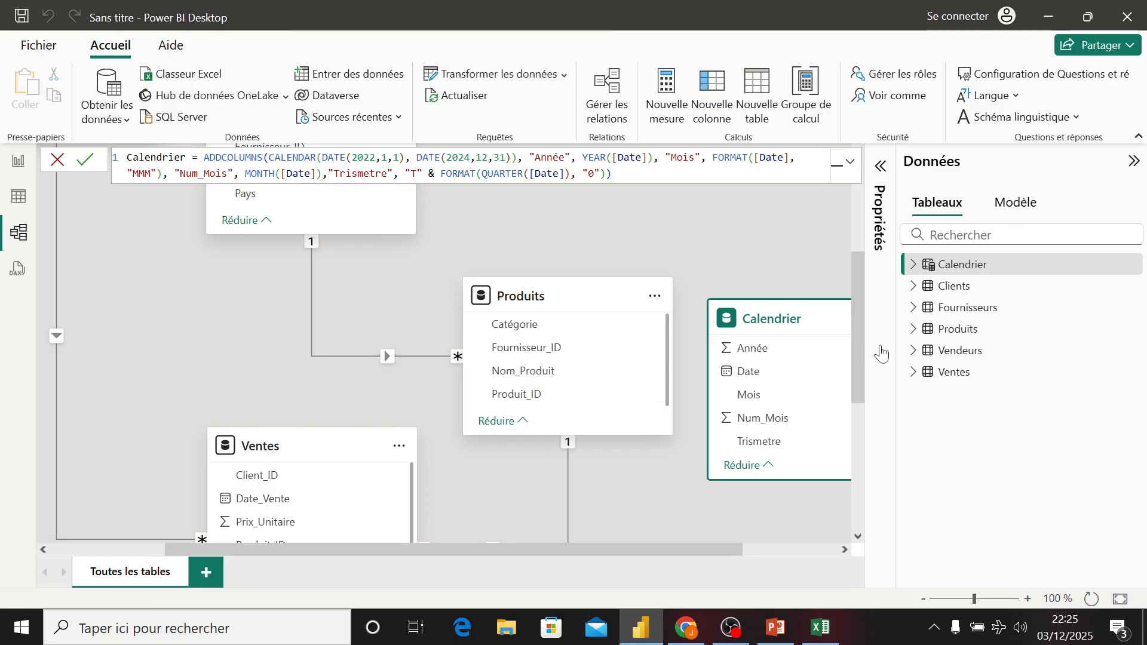
{"action": "left_click_drag", "start_coordinate": [858, 341], "coordinate": [865, 404]}
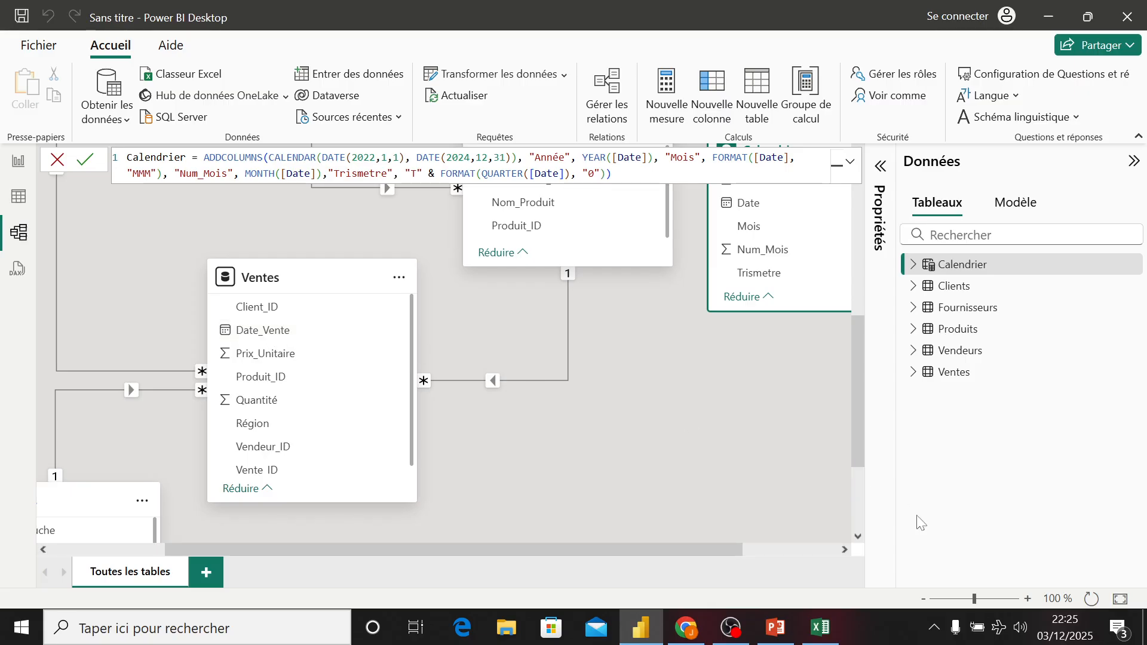
{"action": "left_click_drag", "start_coordinate": [858, 389], "coordinate": [856, 362]}
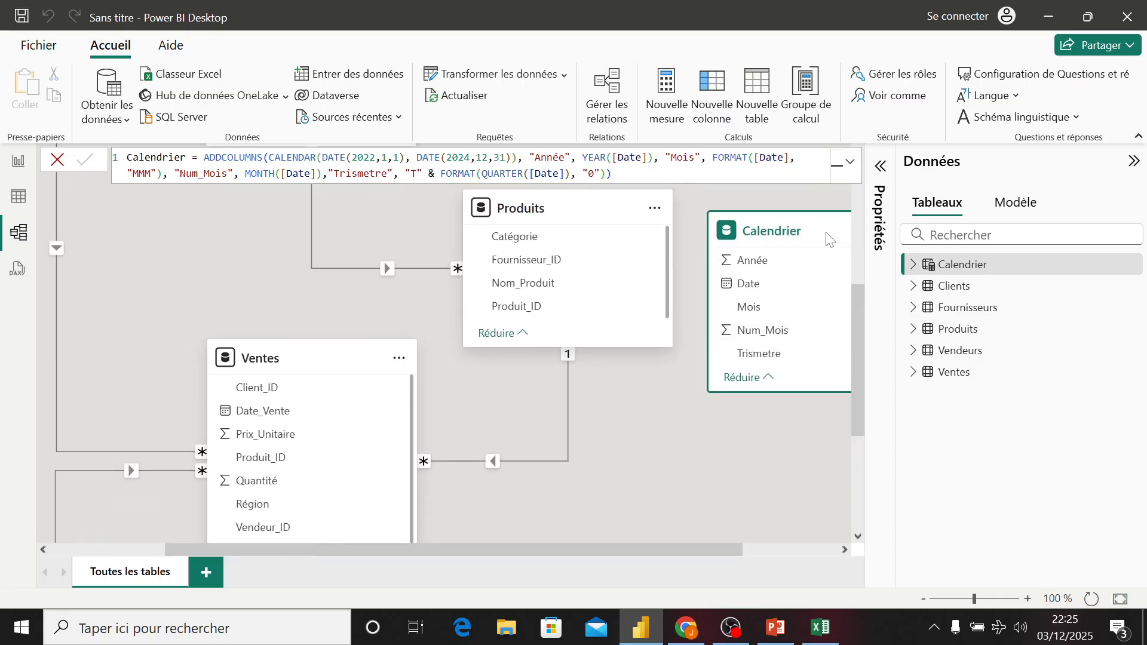
{"action": "left_click_drag", "start_coordinate": [806, 239], "coordinate": [704, 409]}
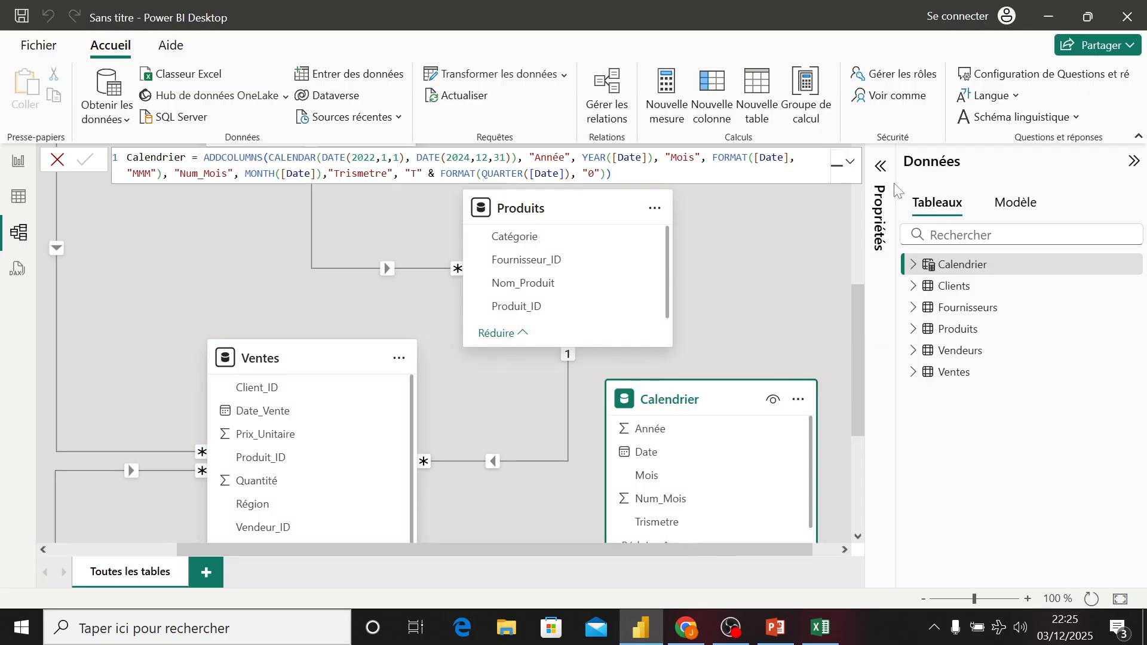
{"action": "left_click_drag", "start_coordinate": [898, 181], "coordinate": [974, 185]}
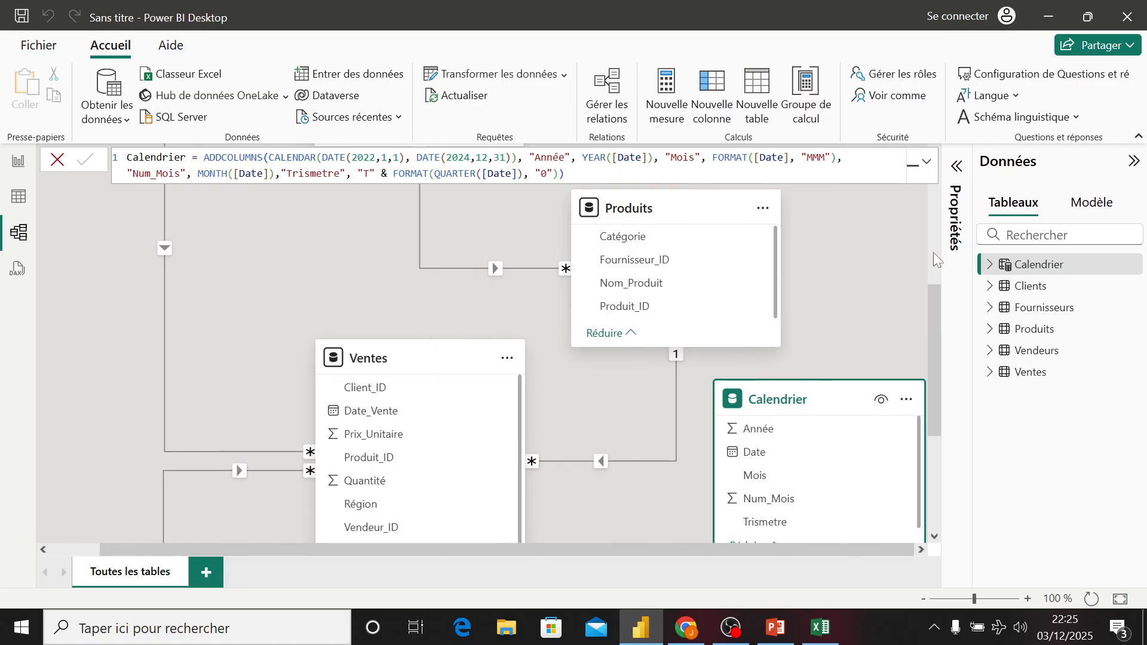
{"action": "left_click_drag", "start_coordinate": [937, 316], "coordinate": [933, 354]}
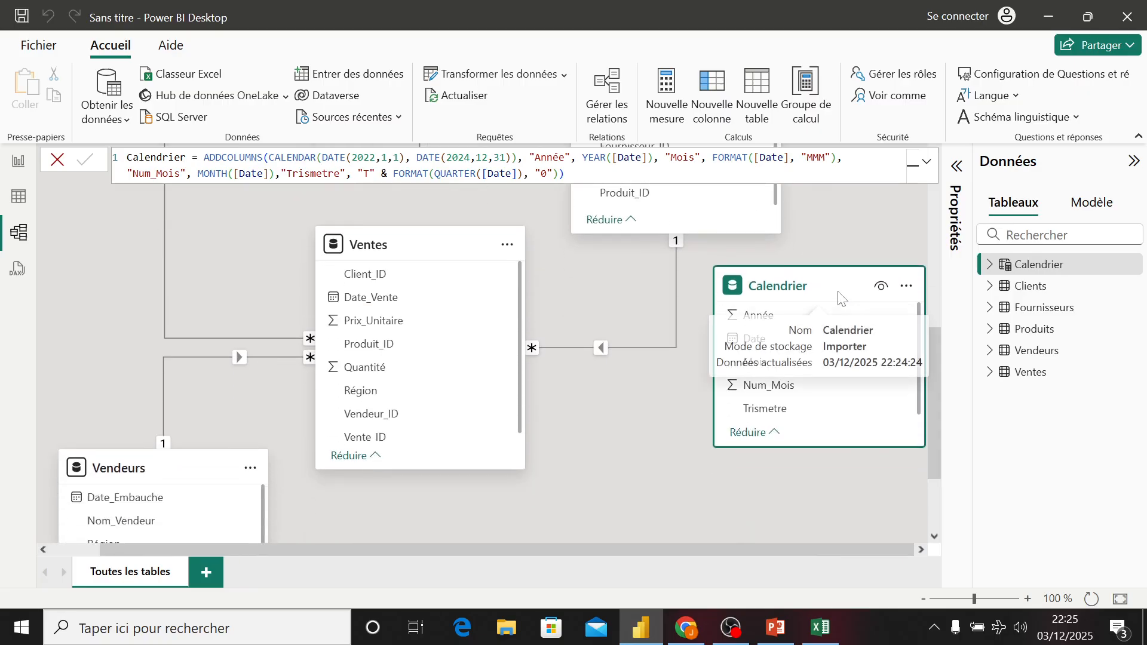
{"action": "left_click_drag", "start_coordinate": [826, 311], "coordinate": [837, 333]}
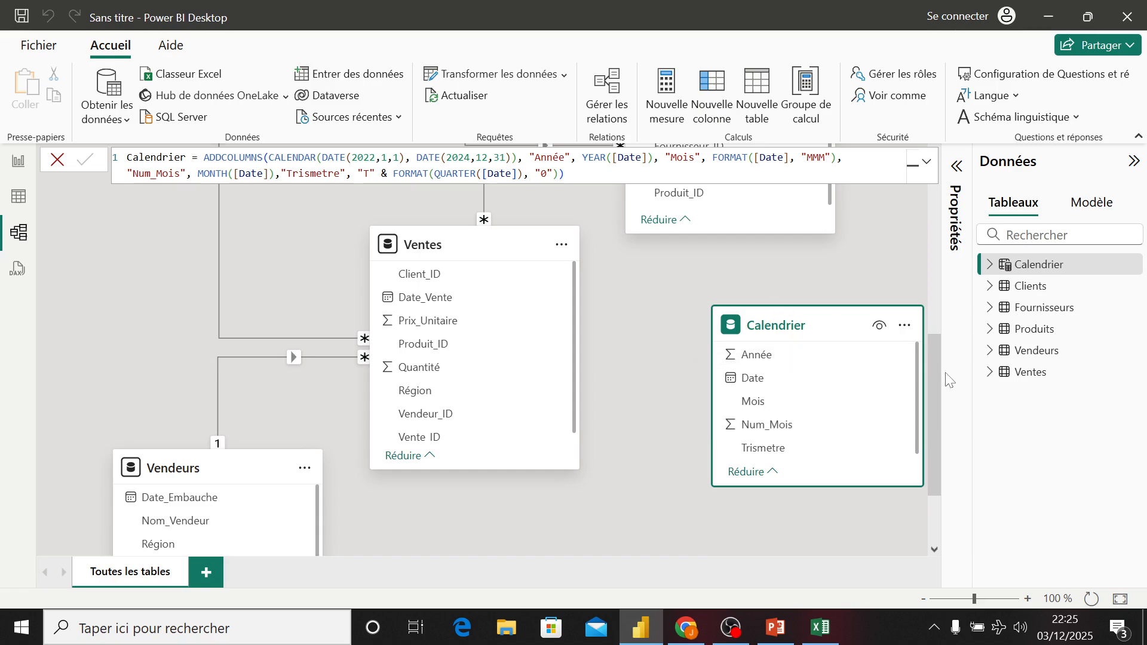
{"action": "left_click_drag", "start_coordinate": [934, 376], "coordinate": [937, 381]}
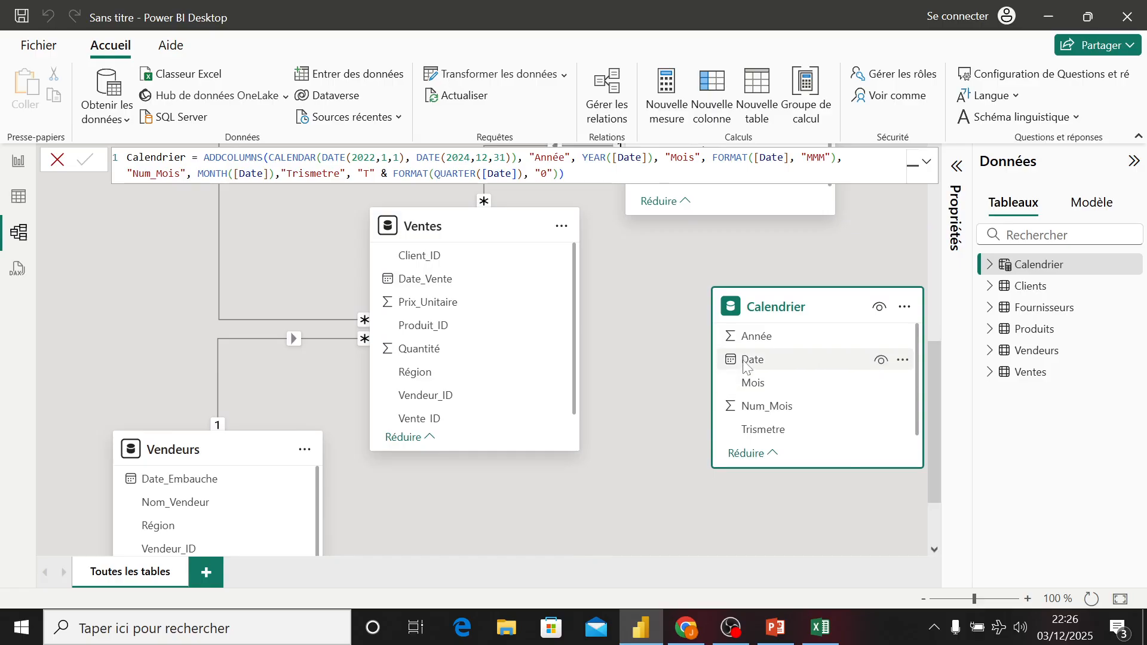
- Create a one-to-many relationship from Calendrier Date to Ventes Date_Vente, single-direction filter, and save it
{"action": "left_click_drag", "start_coordinate": [750, 361], "coordinate": [494, 281]}
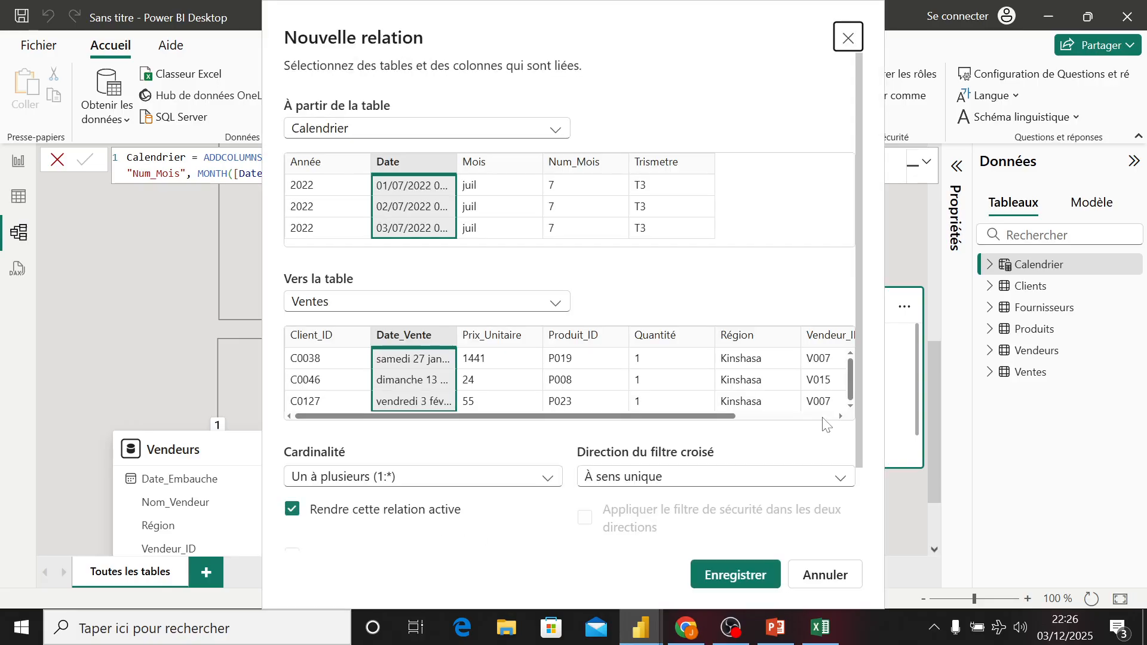
{"action": "left_click", "coordinate": [331, 478]}
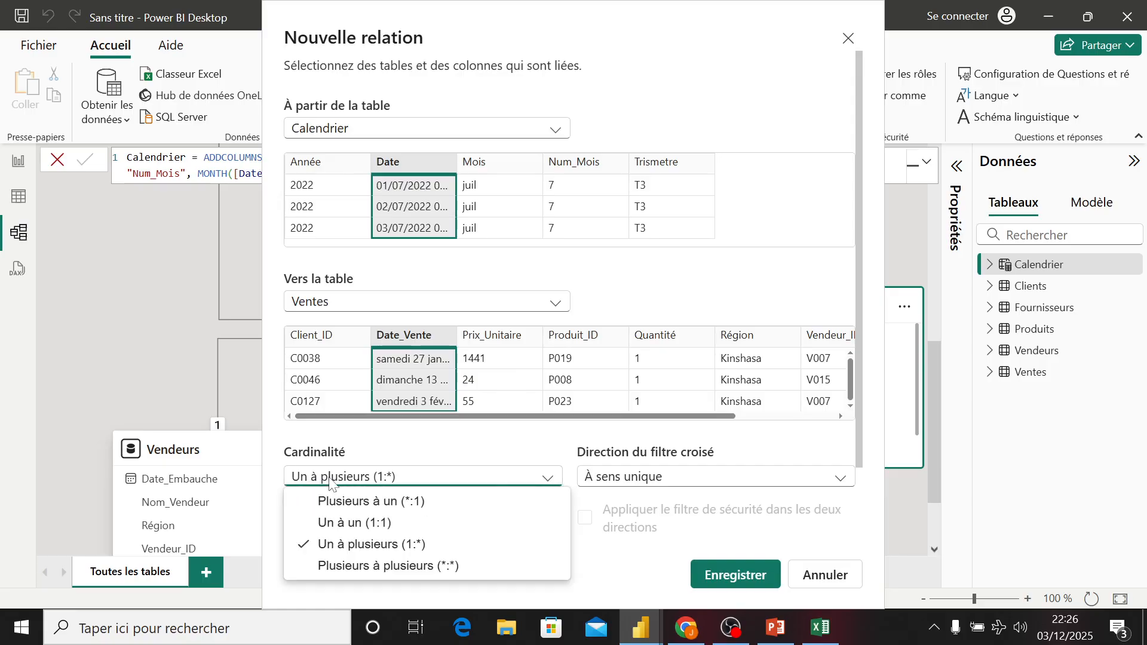
{"action": "left_click", "coordinate": [366, 458]}
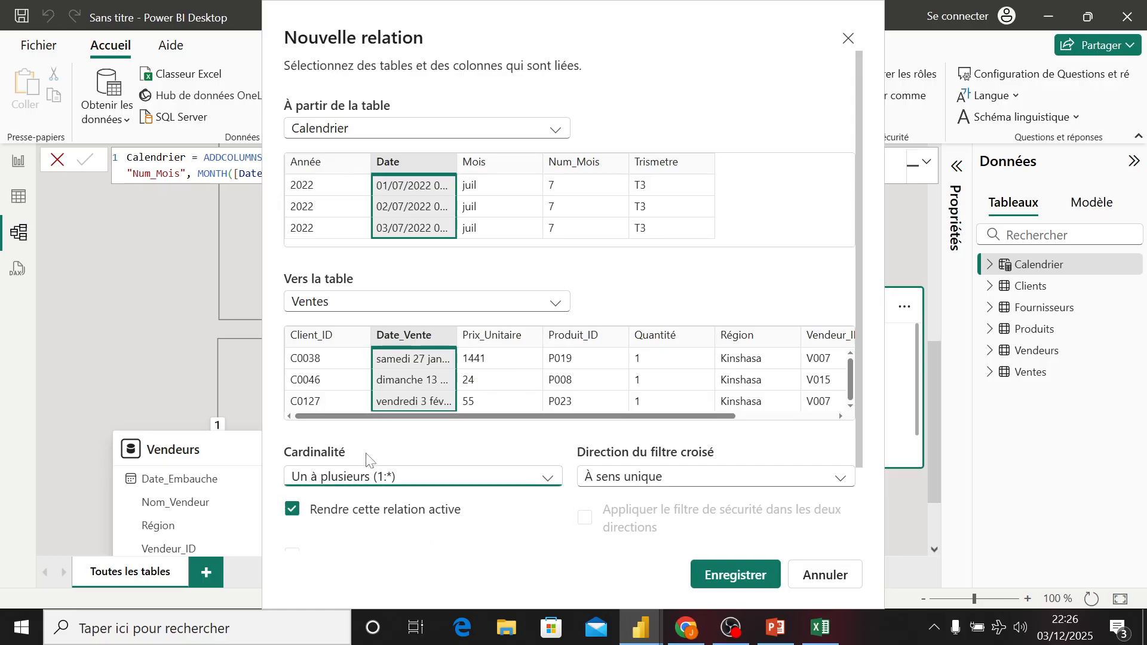
{"action": "left_click", "coordinate": [448, 131]}
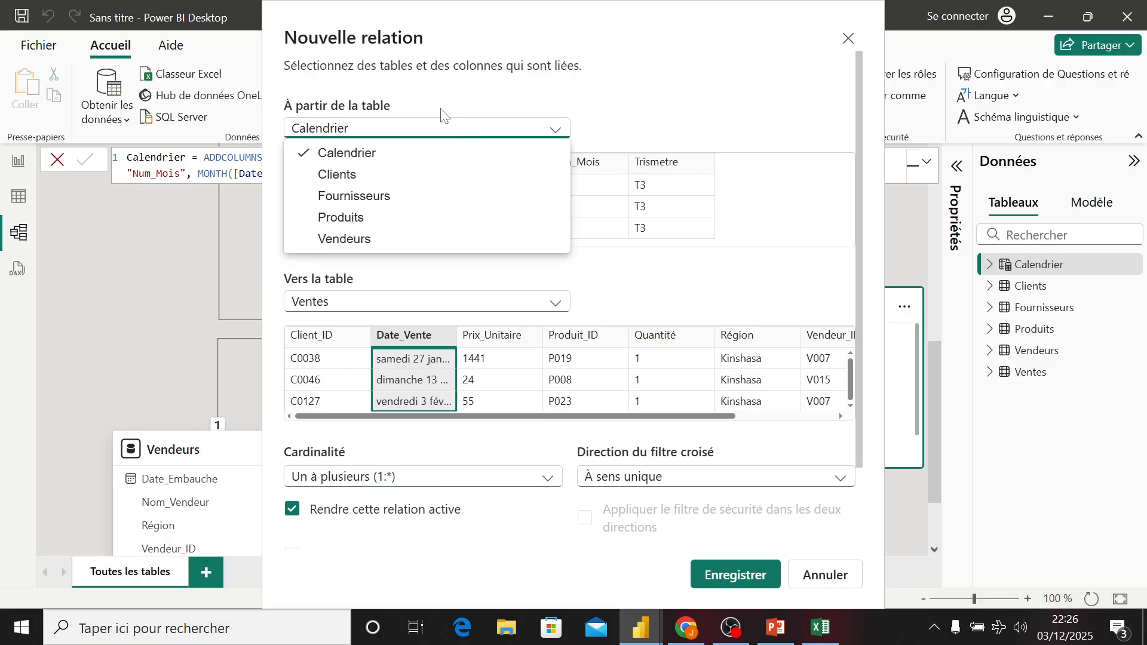
{"action": "left_click", "coordinate": [440, 111]}
{"action": "left_click", "coordinate": [433, 302]}
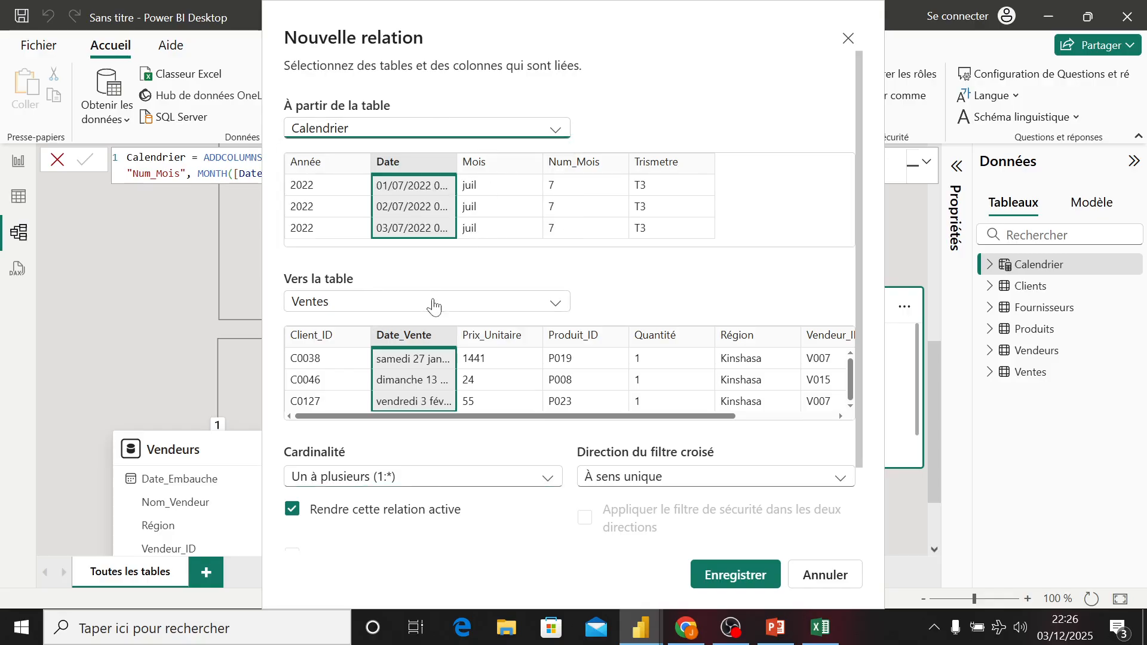
{"action": "left_click", "coordinate": [433, 302]}
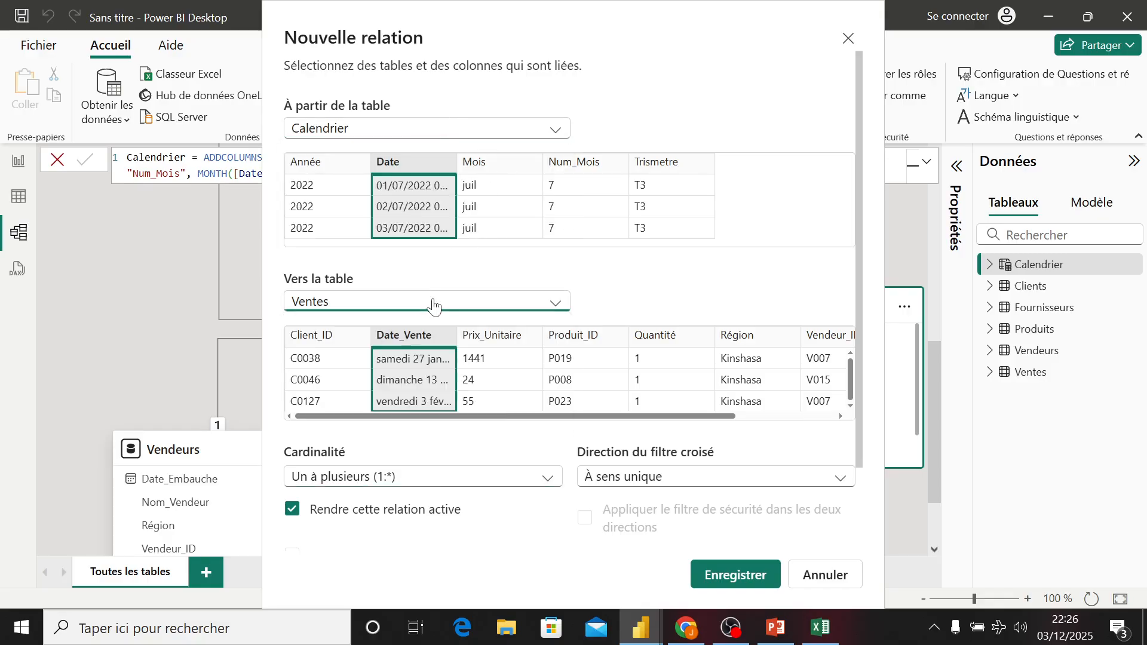
{"action": "left_click", "coordinate": [738, 575]}
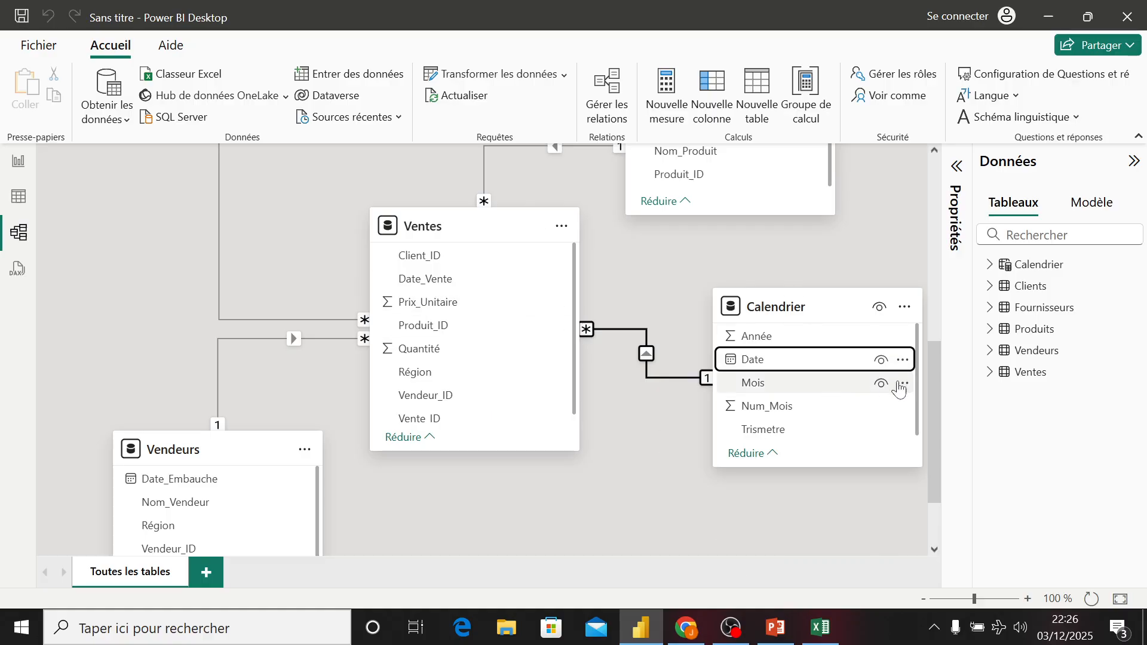
- Open the Ventes table in Table view to review its sales rows
{"action": "left_click_drag", "start_coordinate": [934, 386], "coordinate": [938, 342]}
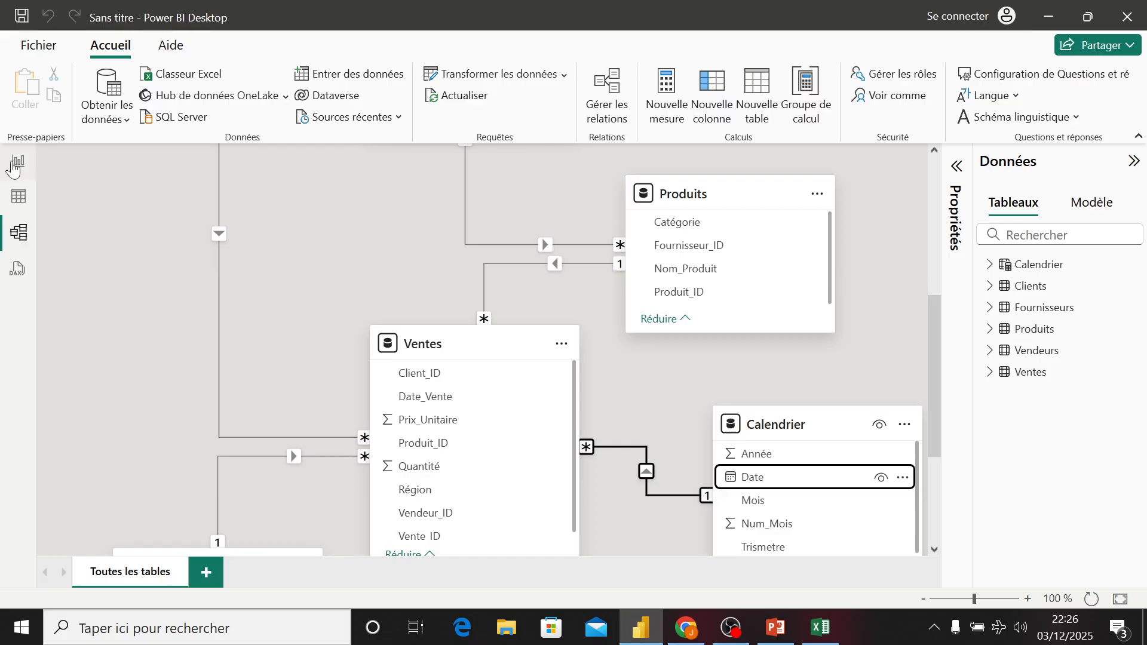
{"action": "left_click", "coordinate": [18, 161]}
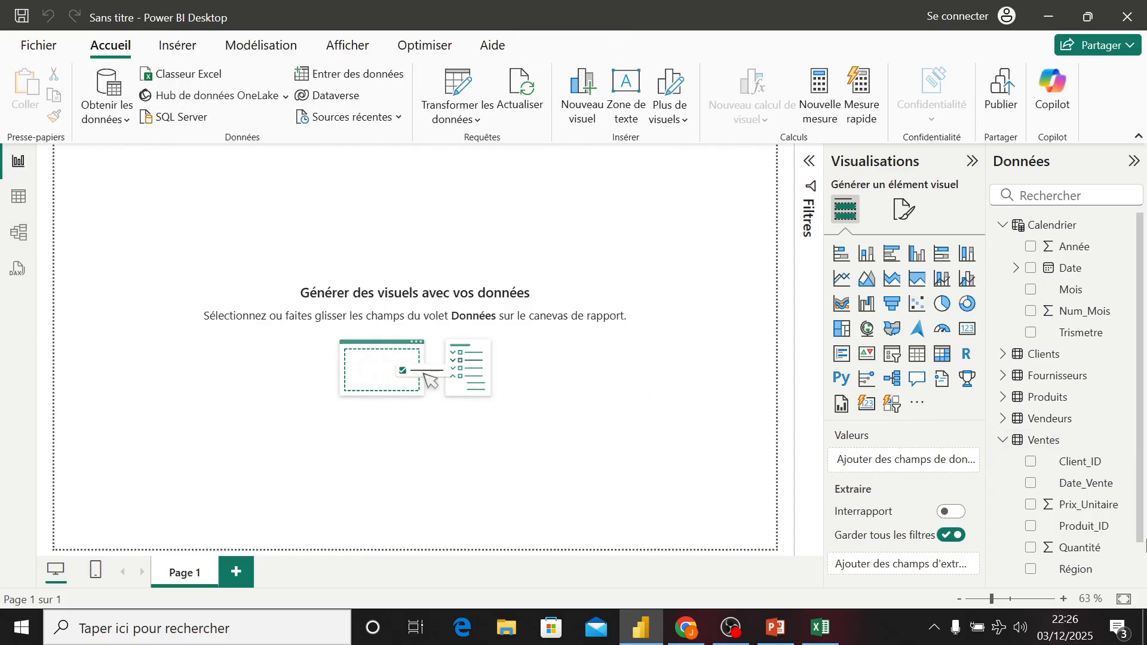
{"action": "left_click", "coordinate": [1042, 444]}
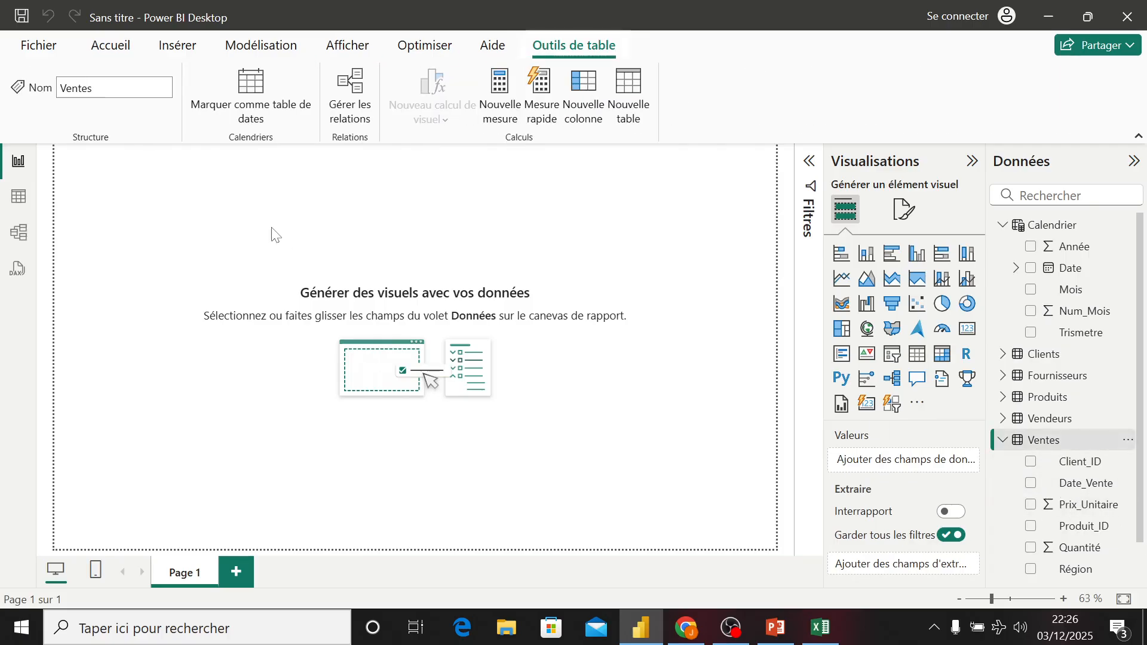
{"action": "left_click", "coordinate": [19, 197]}
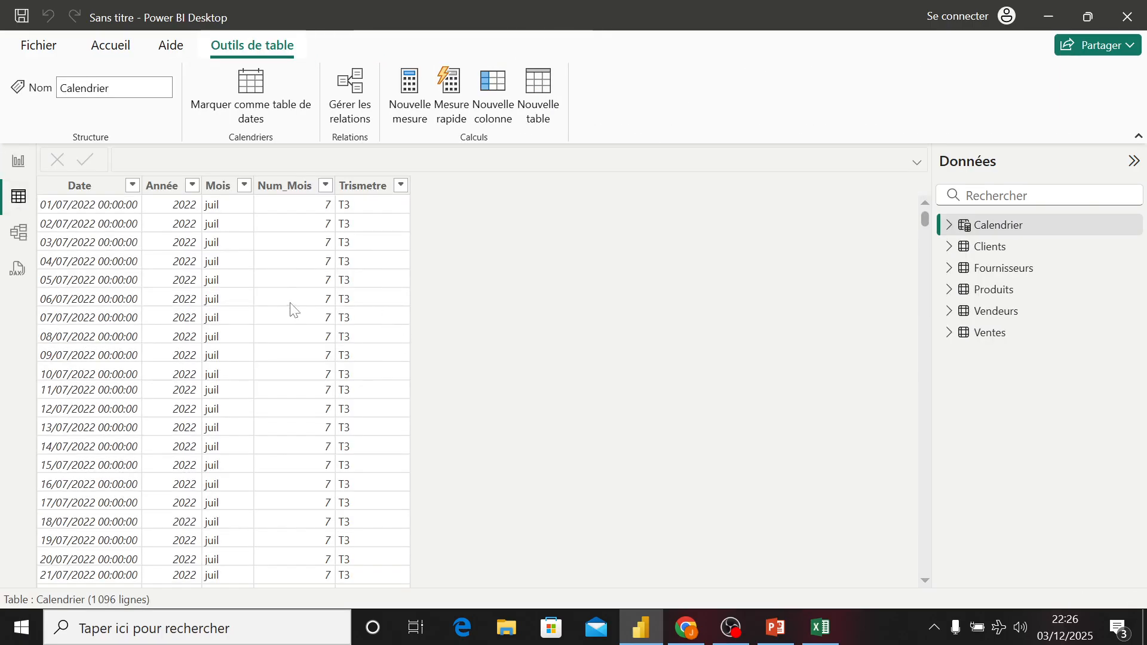
{"action": "left_click", "coordinate": [1004, 333]}
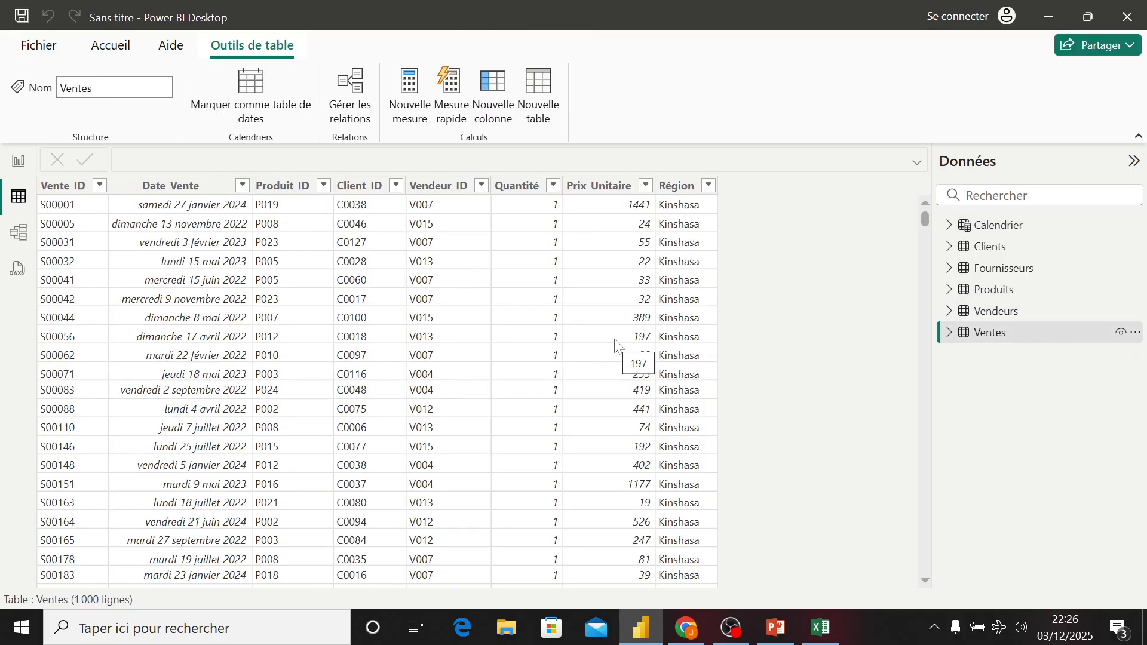
{"action": "right_click", "coordinate": [1011, 338]}
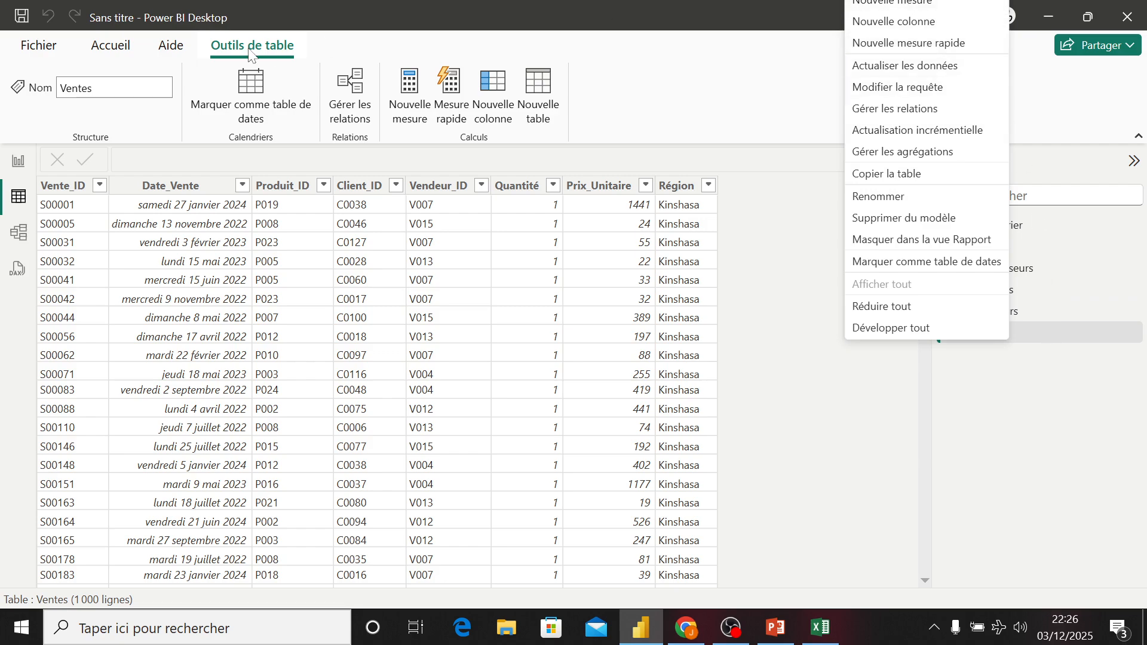
{"action": "left_click", "coordinate": [20, 161]}
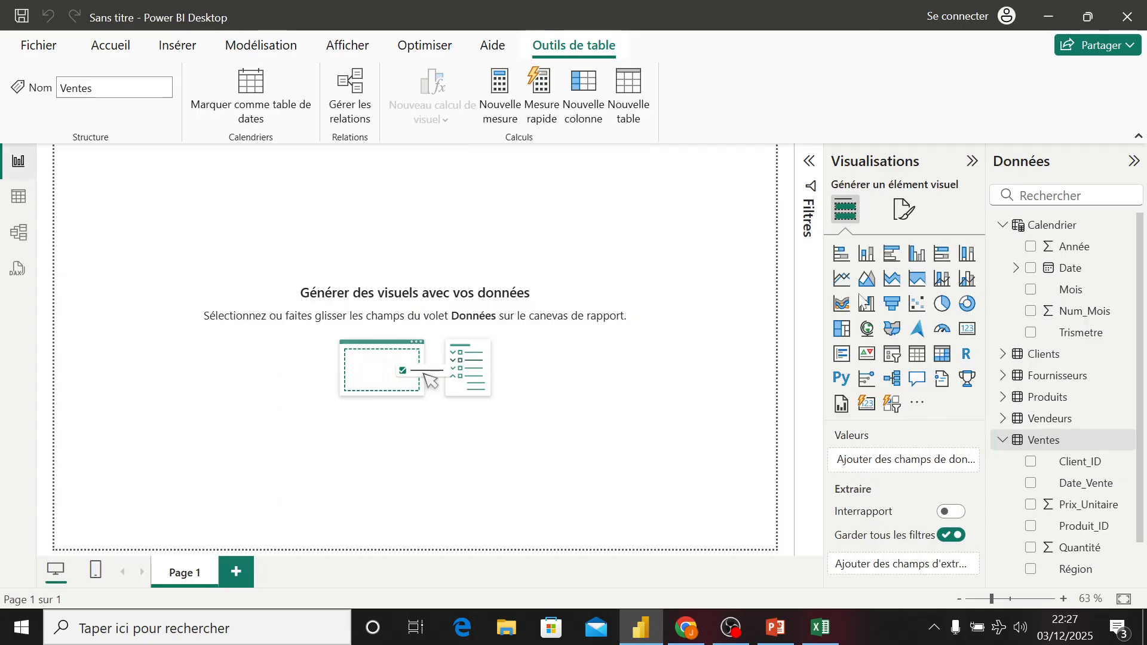
- Add a new measure to the Ventes table
{"action": "right_click", "coordinate": [1043, 439]}
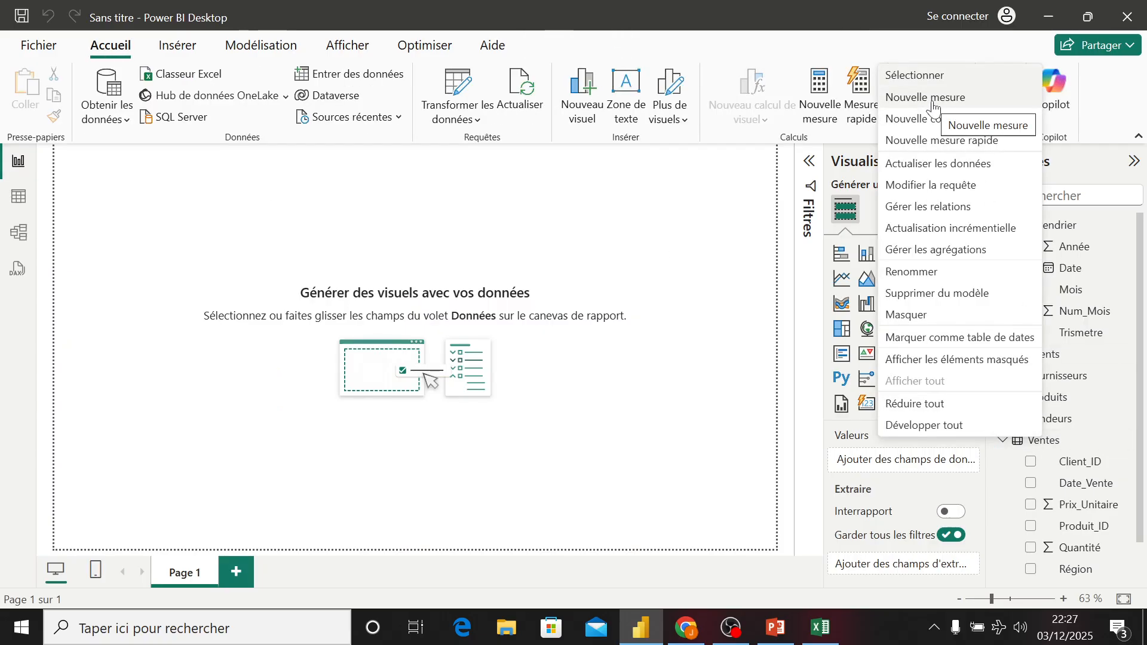
{"action": "left_click", "coordinate": [668, 205]}
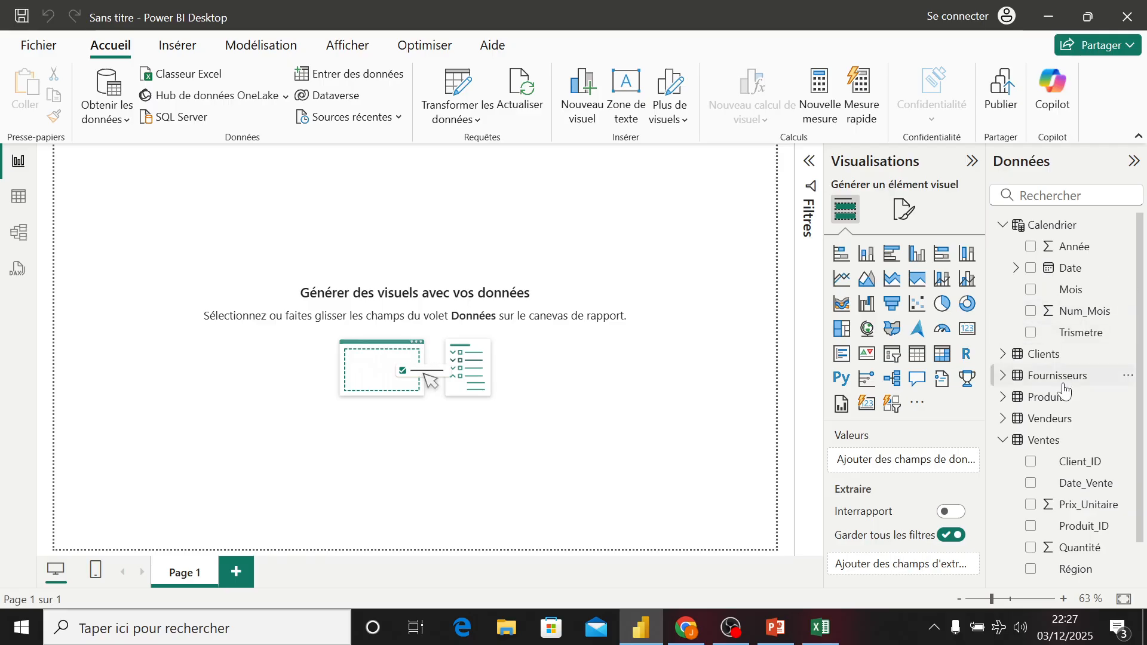
{"action": "mouse_move", "coordinate": [1048, 449]}
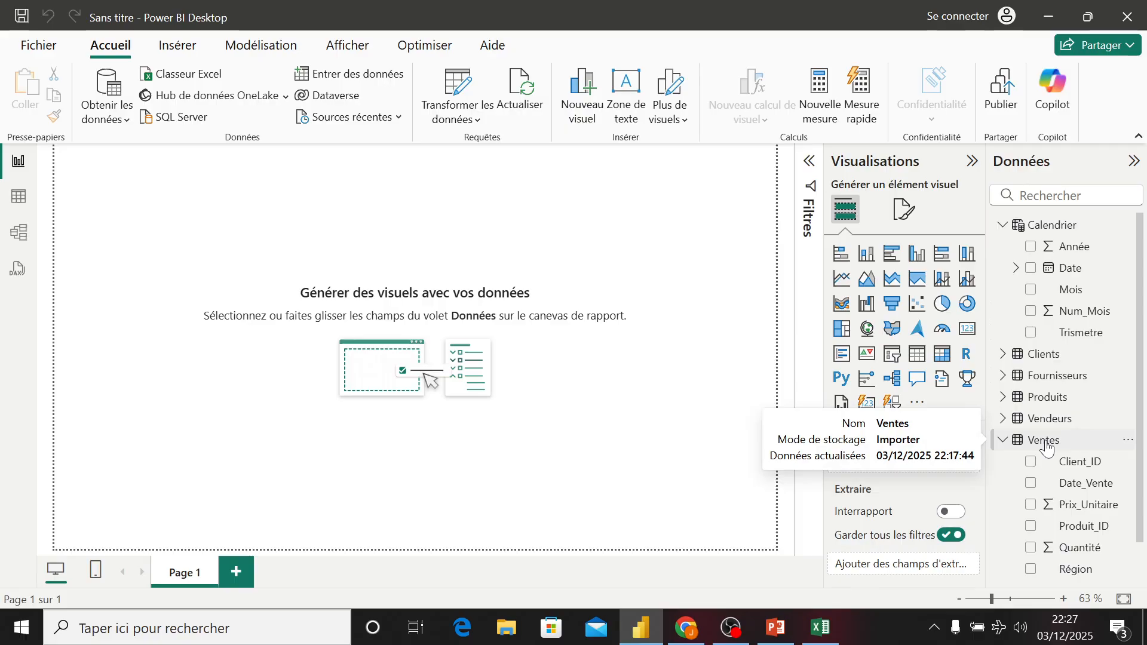
{"action": "right_click", "coordinate": [1047, 445]}
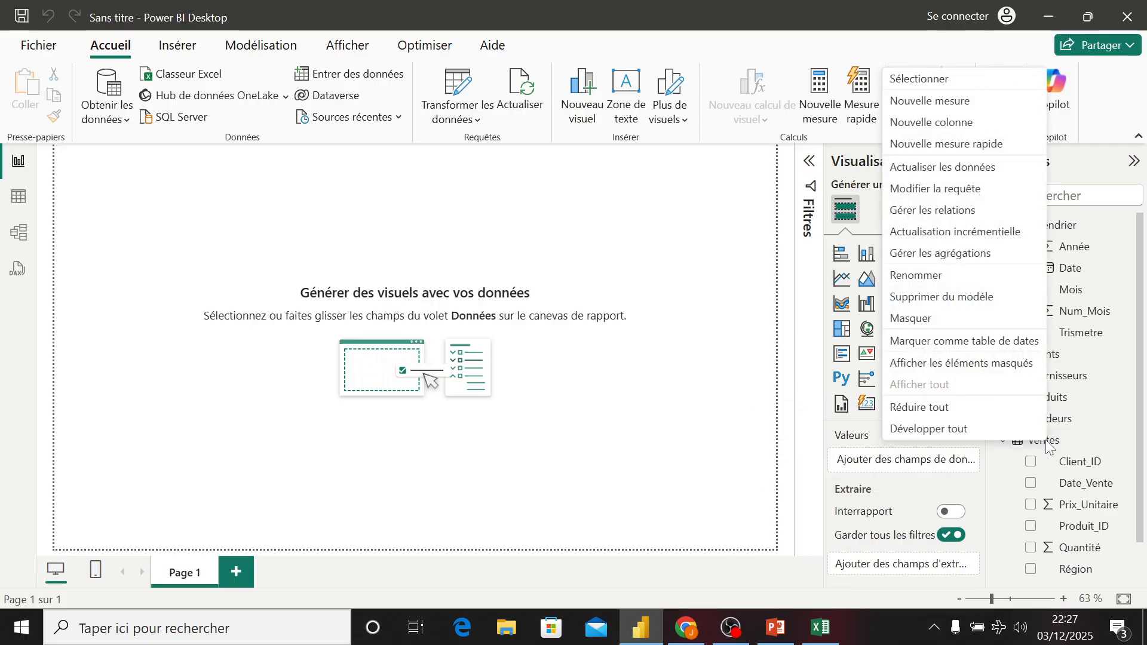
{"action": "left_click", "coordinate": [915, 111]}
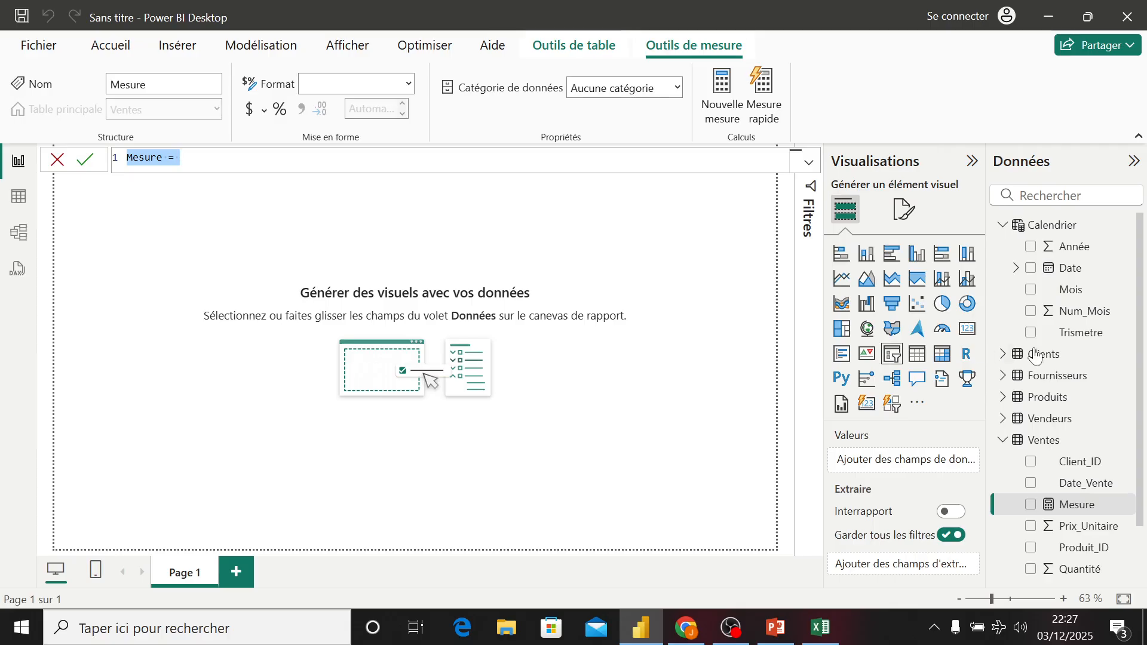
{"action": "left_click_drag", "start_coordinate": [1142, 378], "coordinate": [1145, 451]}
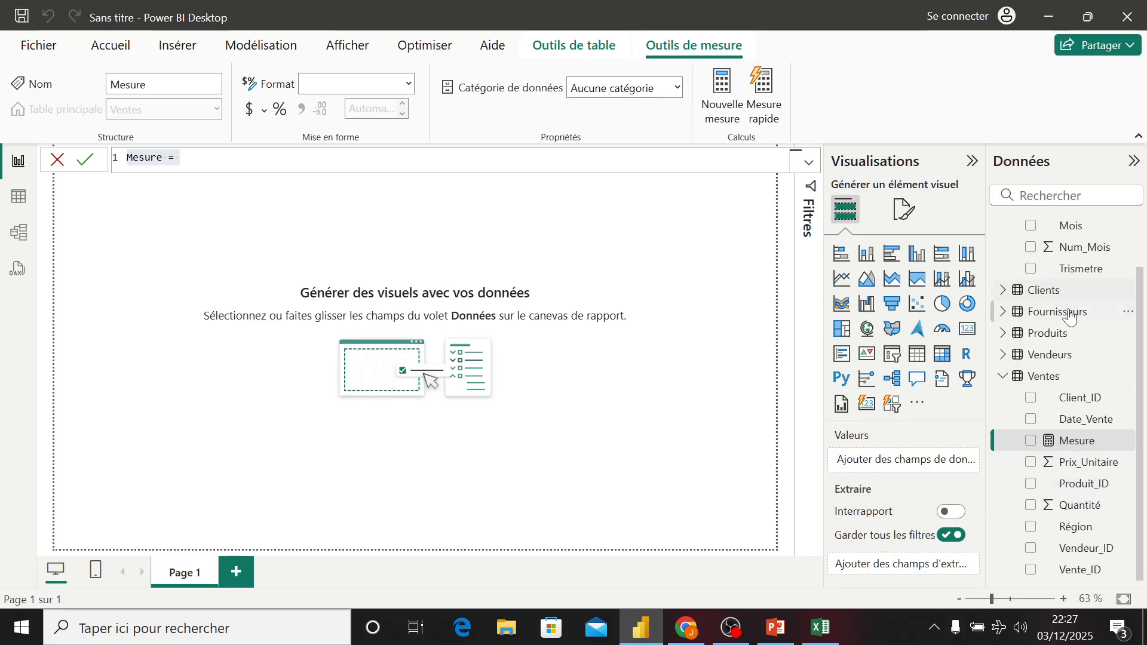
{"action": "left_click", "coordinate": [1003, 335]}
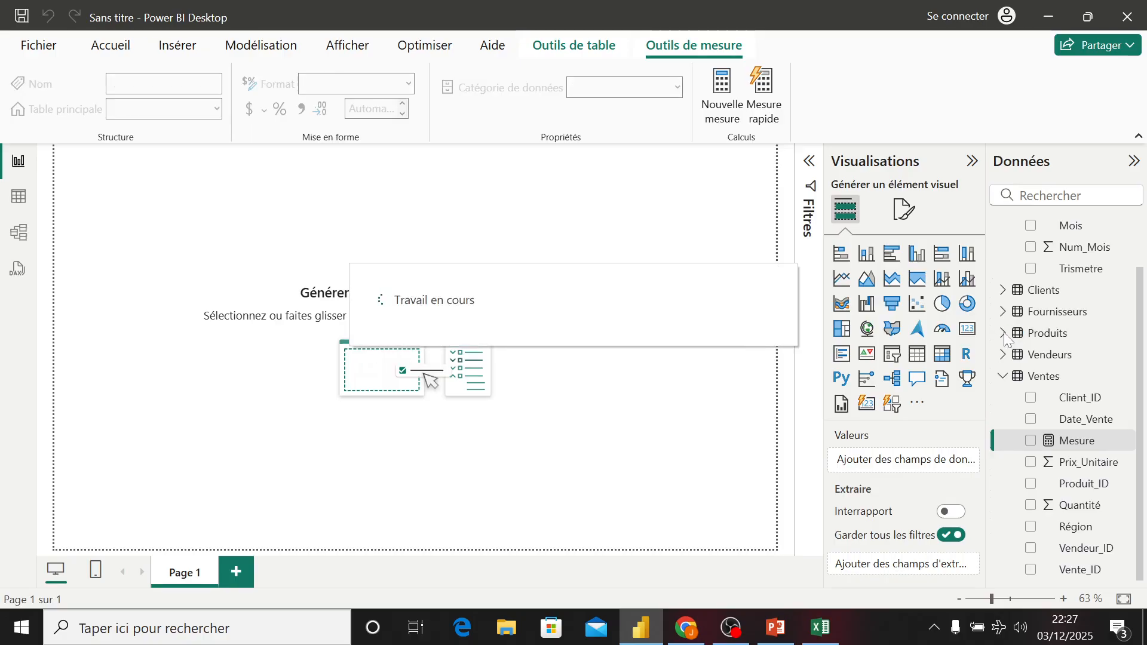
- Start a new measure in the Ventes table named CA using SUMX over the Ventes table
{"action": "left_click", "coordinate": [1004, 334]}
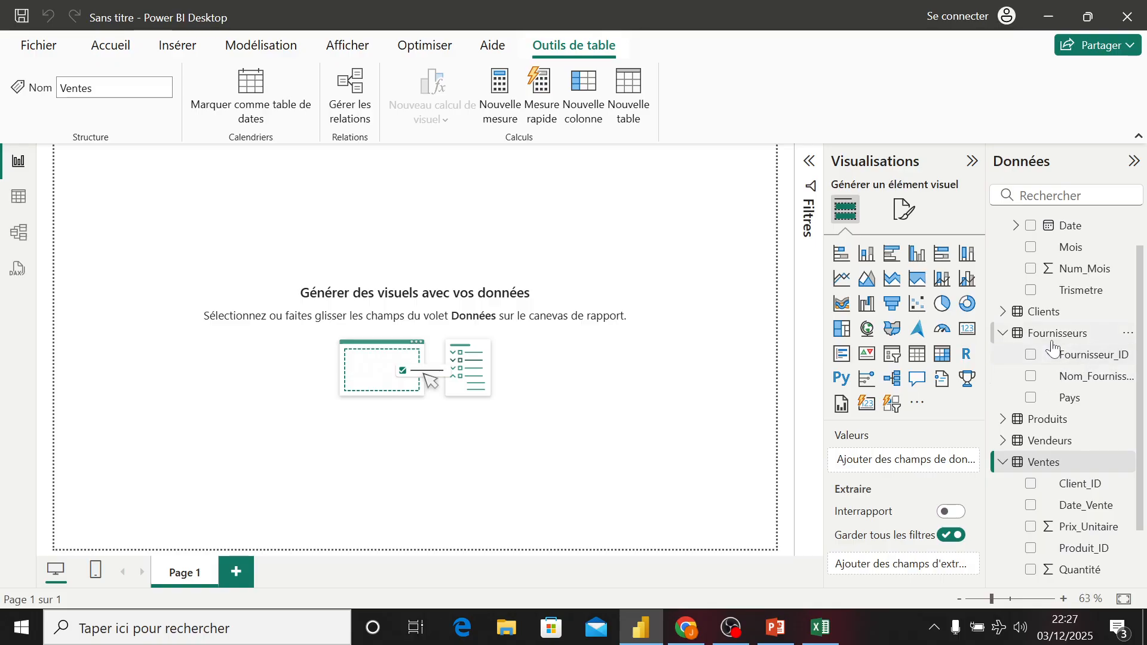
{"action": "left_click", "coordinate": [1005, 334]}
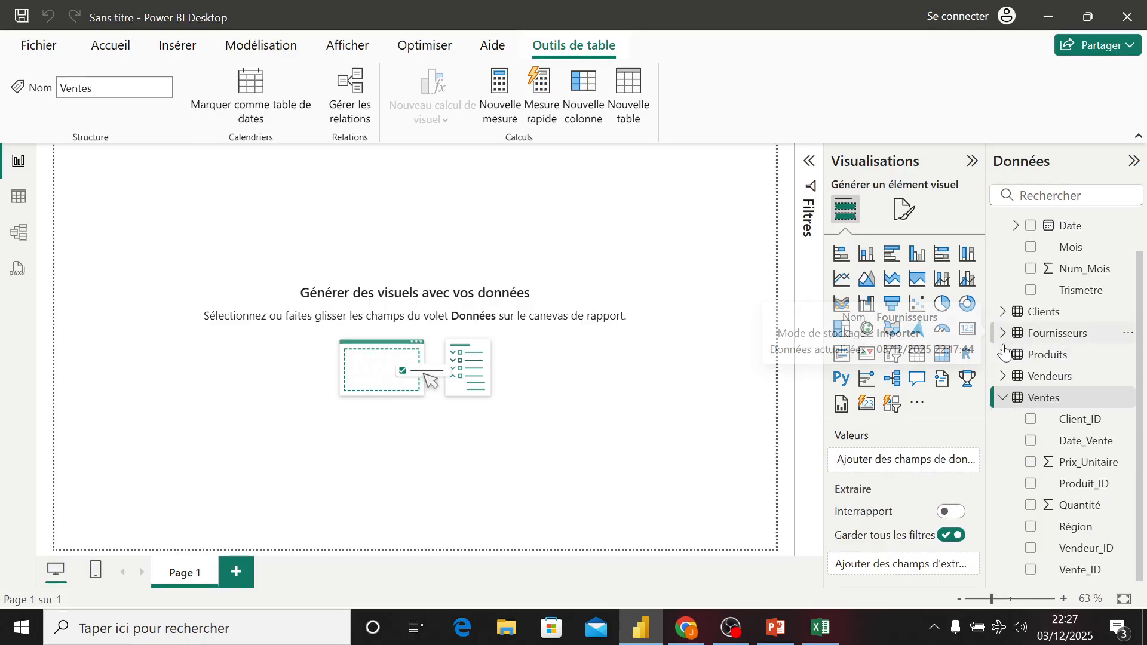
{"action": "left_click", "coordinate": [1003, 354]}
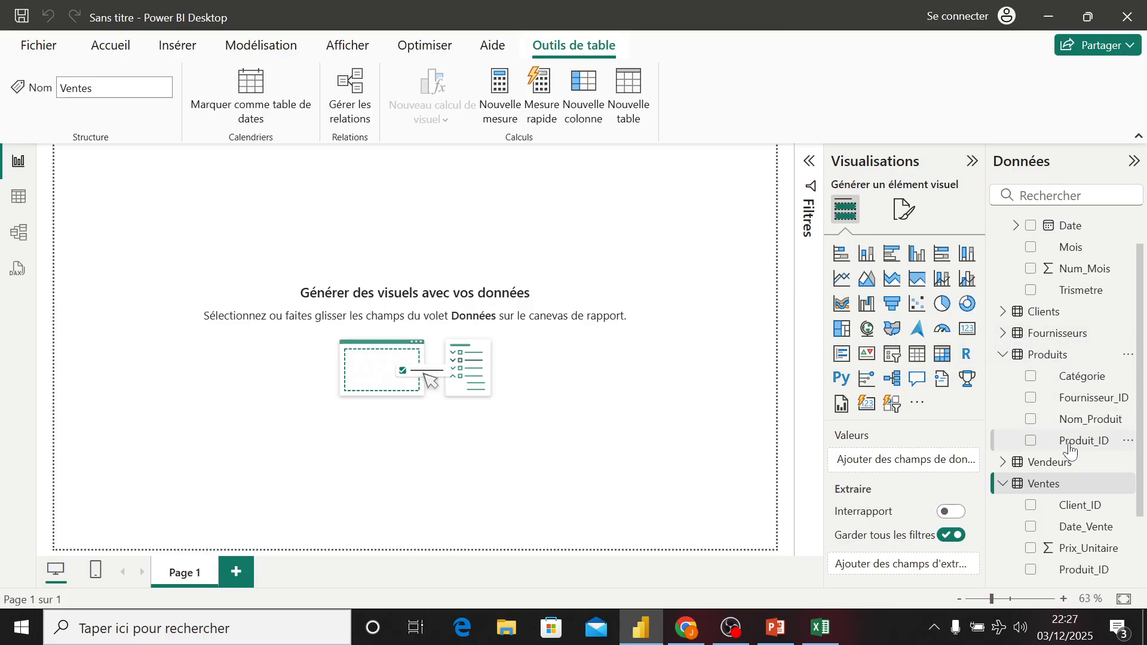
{"action": "left_click_drag", "start_coordinate": [1145, 418], "coordinate": [1146, 492]}
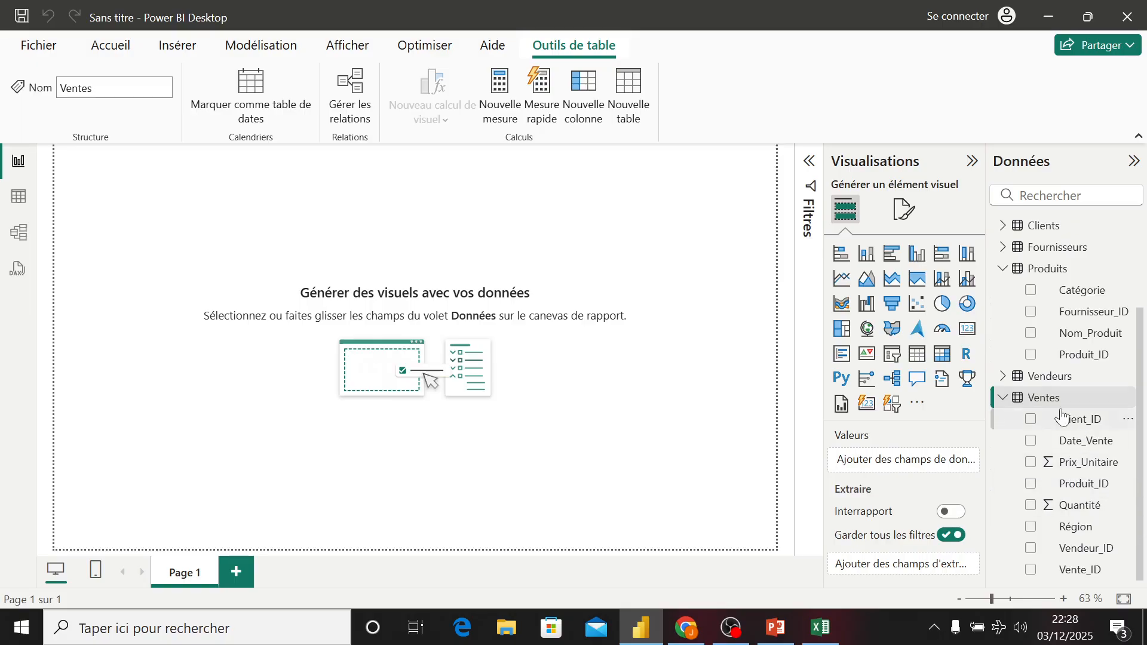
{"action": "right_click", "coordinate": [1045, 399]}
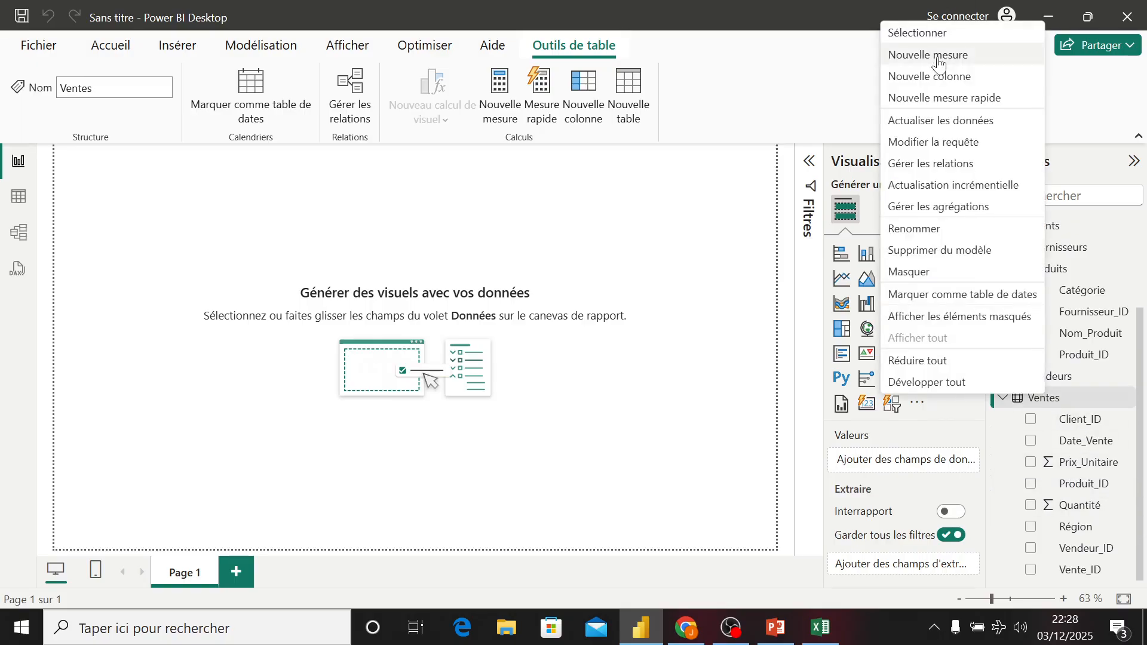
{"action": "key", "text": "Escape"}
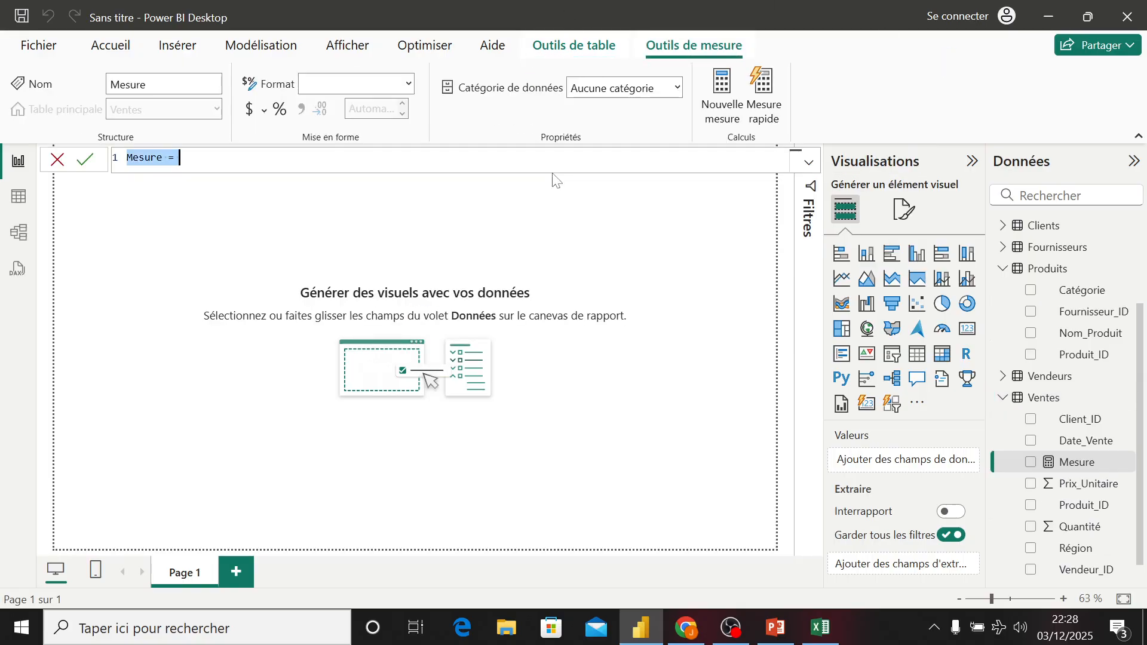
{"action": "type", "text": "CA ="}
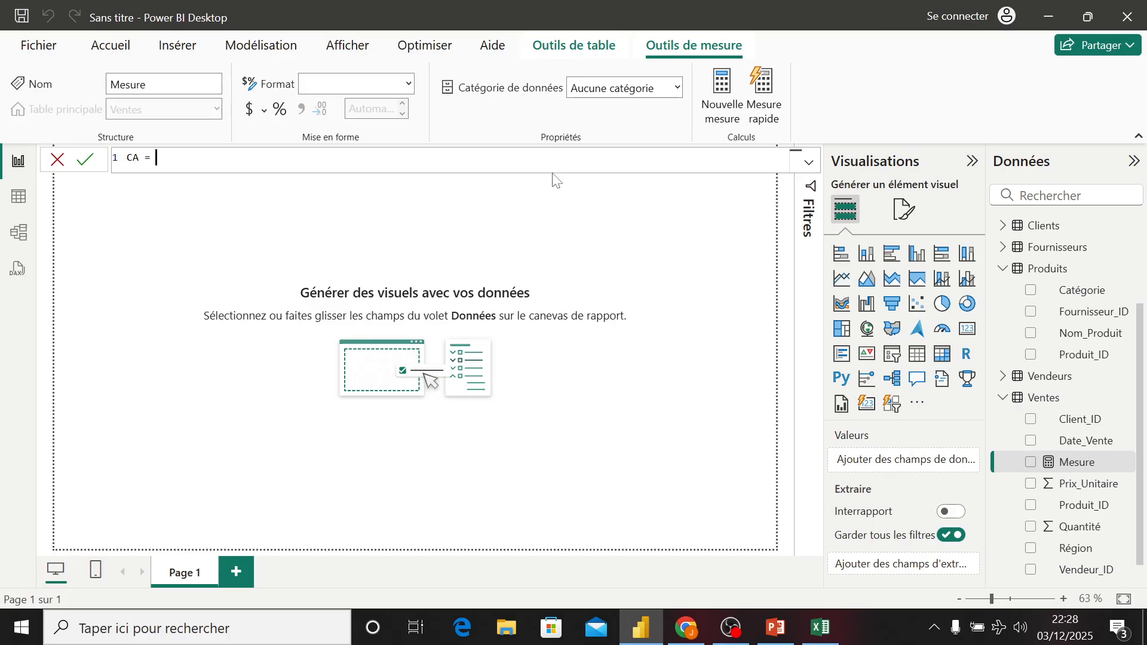
{"action": "type", "text": " su"}
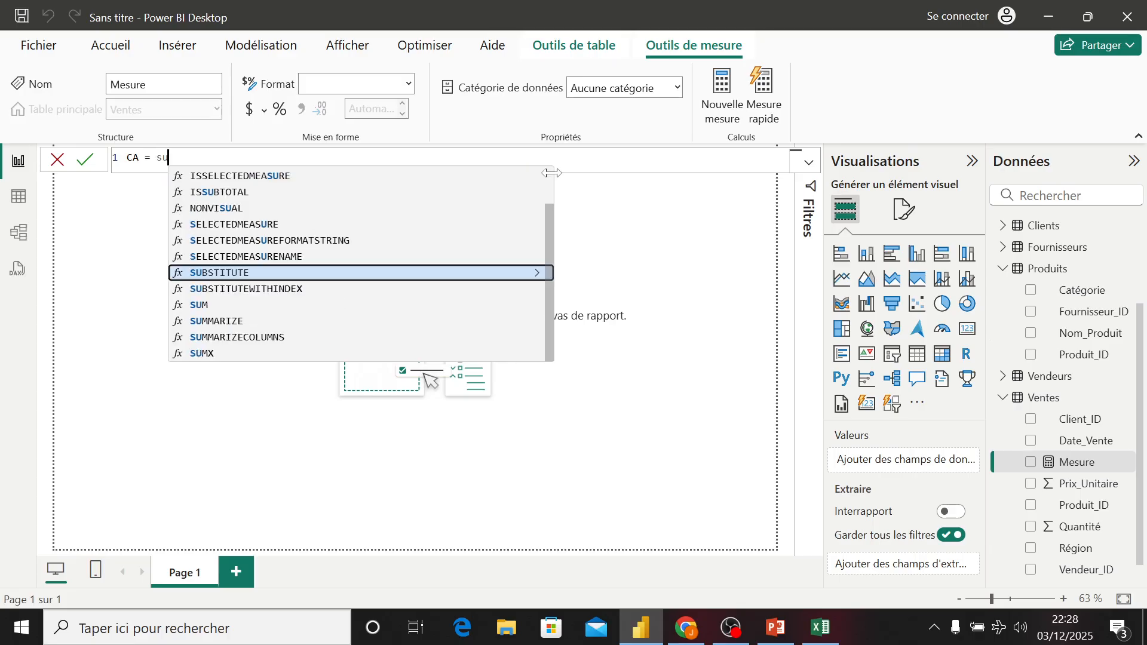
{"action": "type", "text": "mx"}
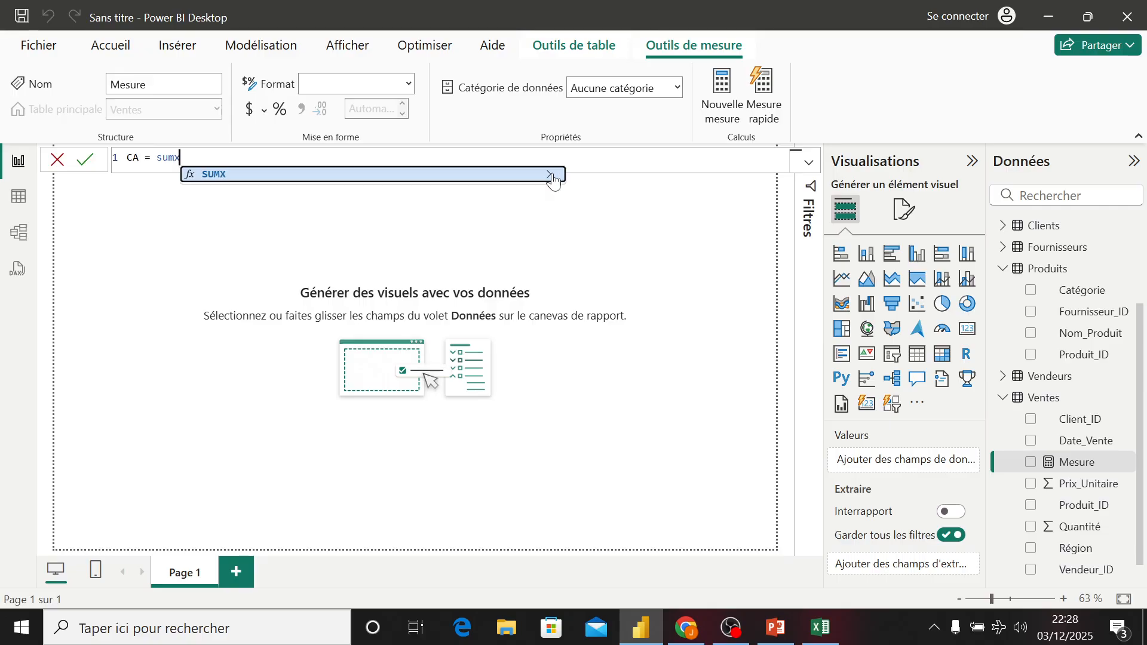
{"action": "key", "text": "Tab"}
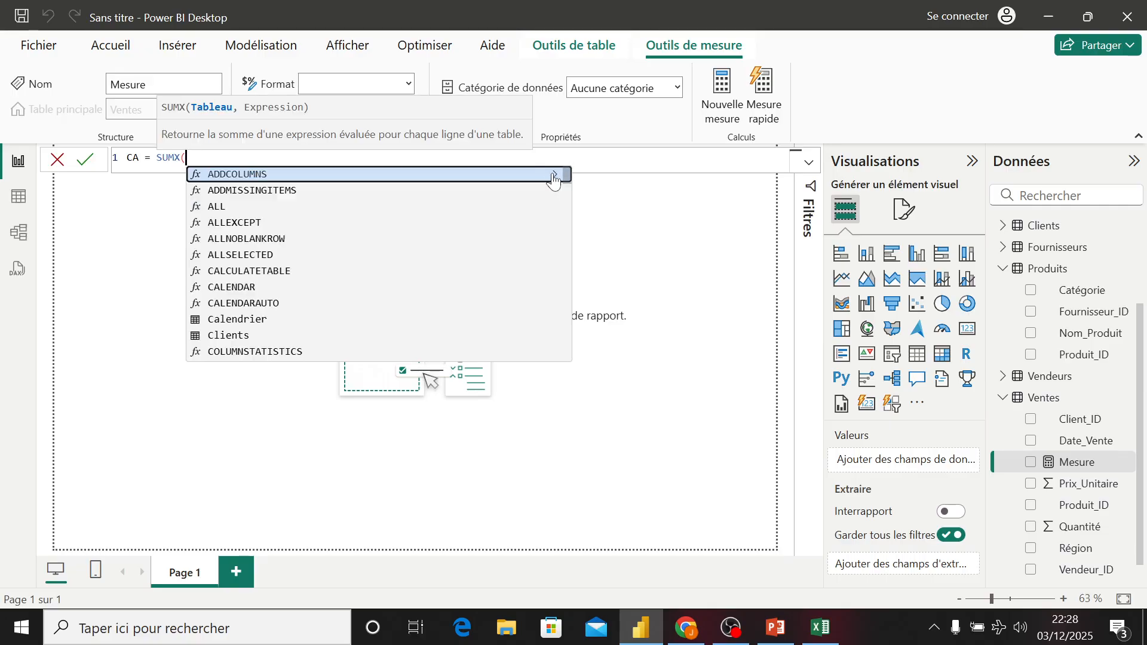
{"action": "type", "text": "Vendeu"}
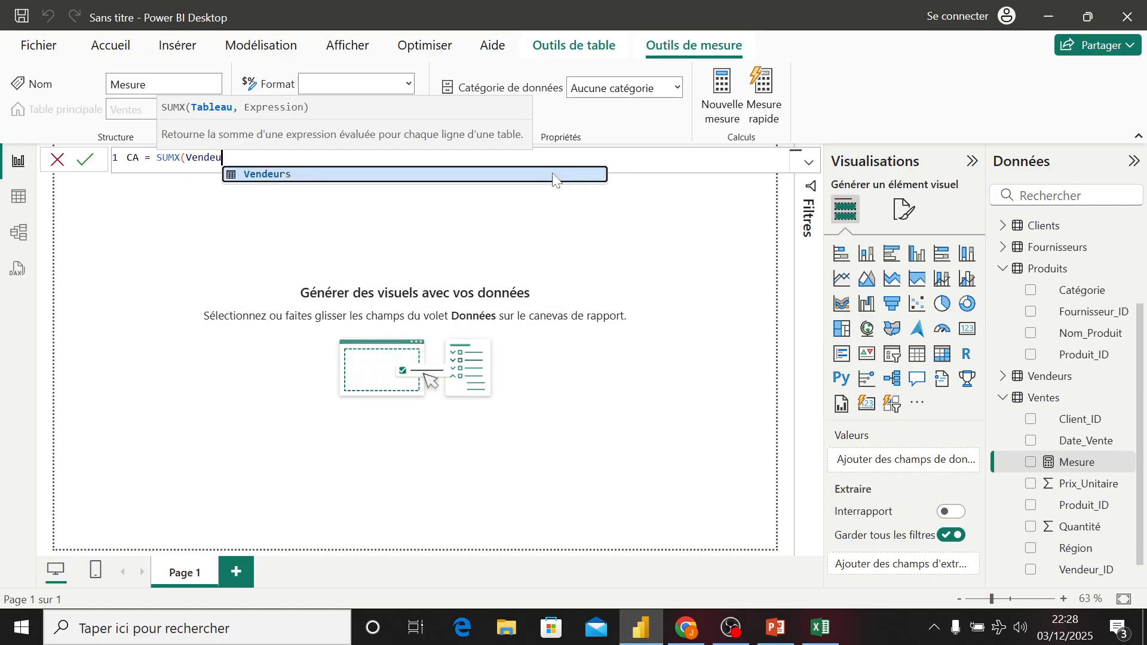
{"action": "key", "text": "BackSpace"}
{"action": "key", "text": "BackSpace"}
{"action": "key", "text": "BackSpace"}
{"action": "type", "text": "t"}
{"action": "key", "text": "Tab"}
{"action": "type", "text": ","}
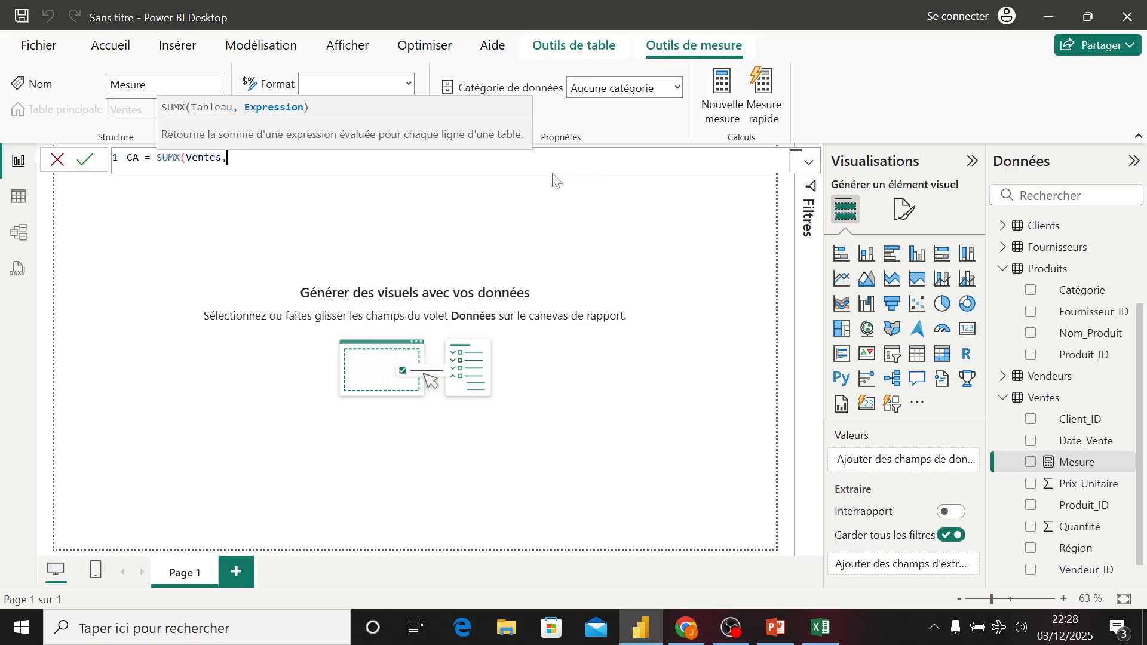
{"action": "type", "text": " vent"}
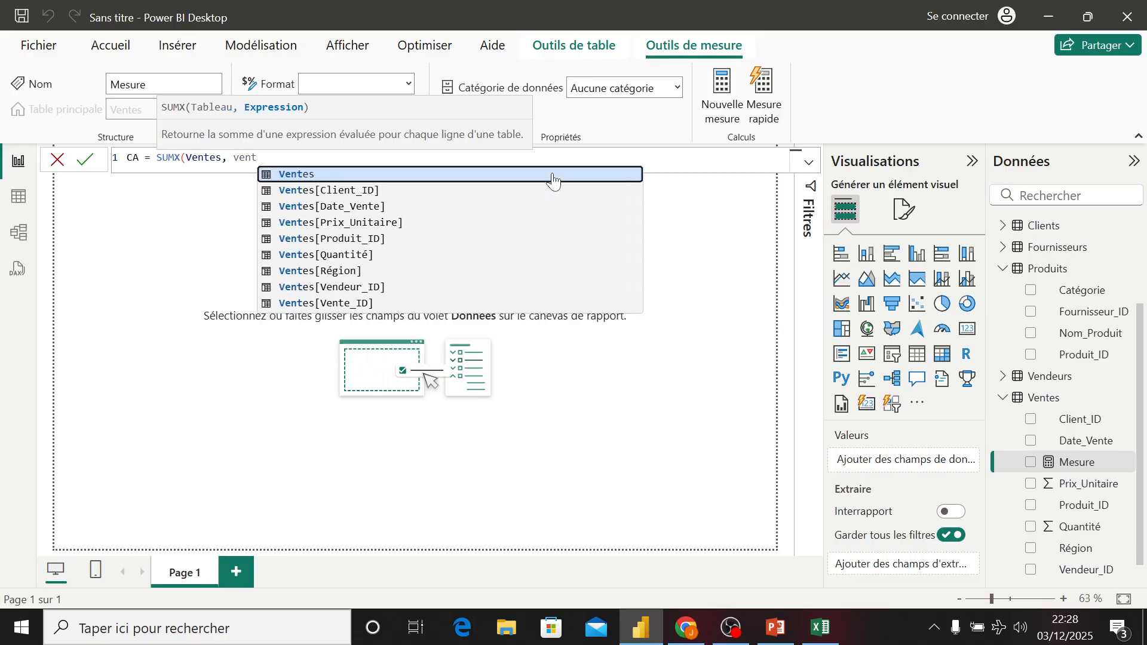
- Complete the CA formula as SUMX(Ventes, Ventes[Quantité] * Ventes[Prix_Unitaire]) and commit it
{"action": "key", "text": "Down"}
{"action": "key", "text": "Down"}
{"action": "key", "text": "Down"}
{"action": "key", "text": "Down"}
{"action": "key", "text": "Down"}
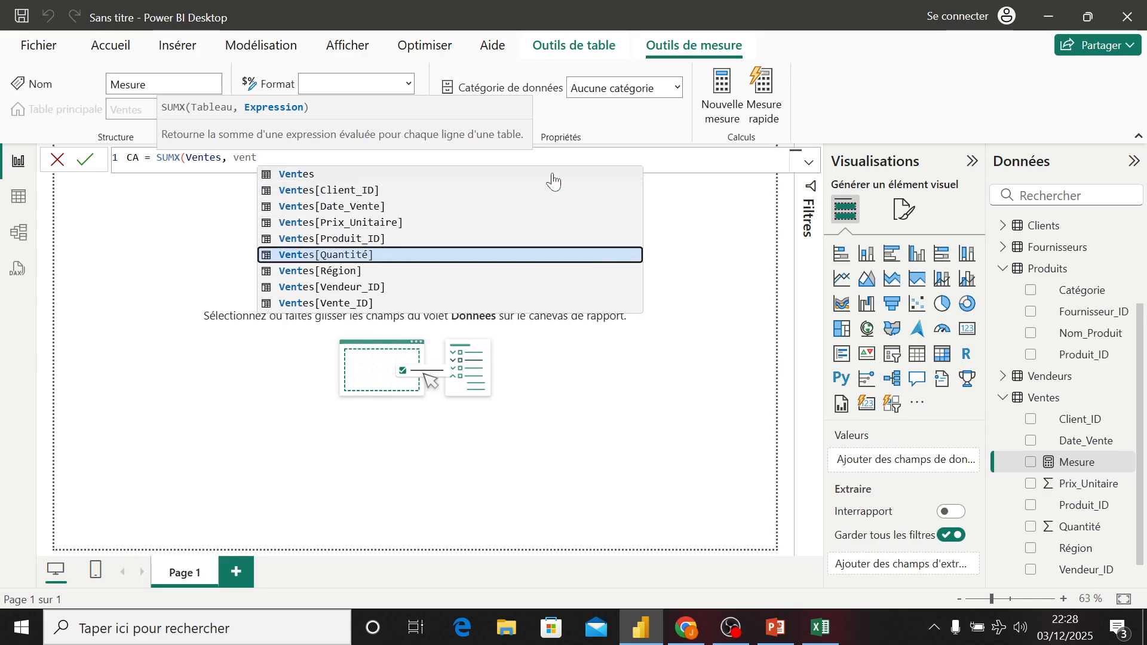
{"action": "key", "text": "Tab"}
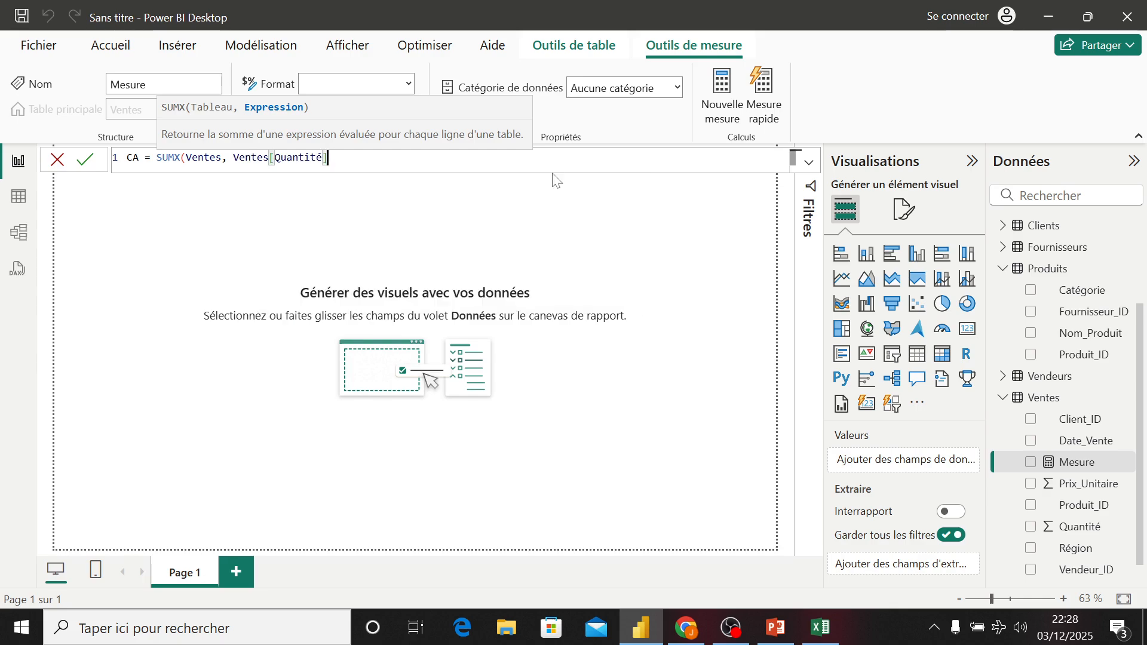
{"action": "type", "text": "* "}
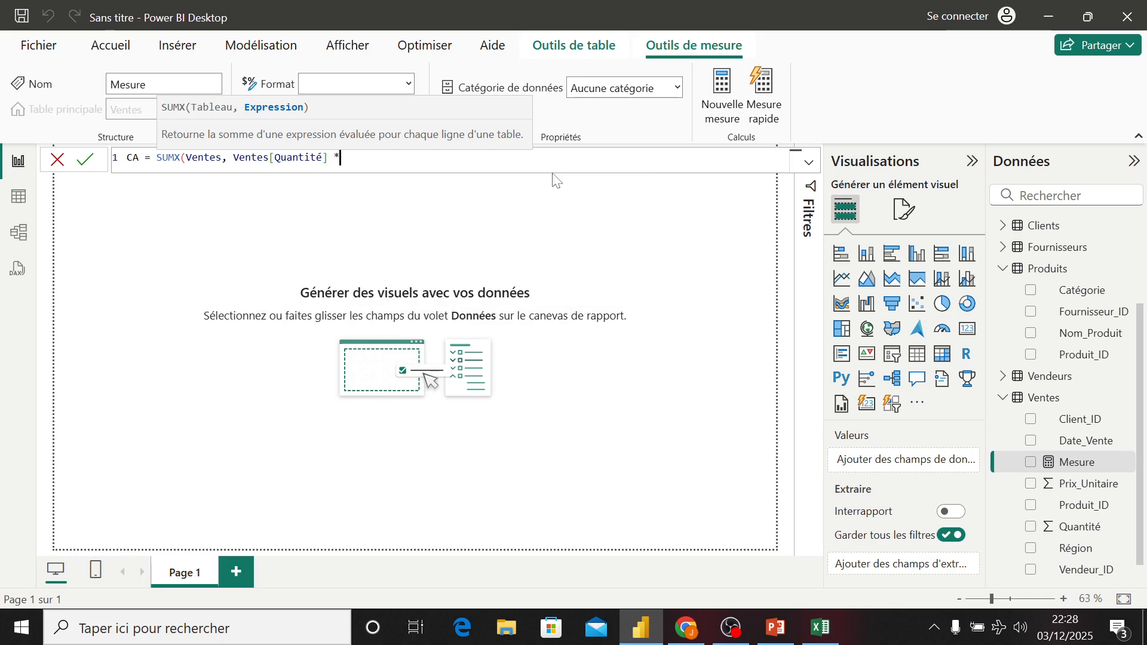
{"action": "type", "text": "vent"}
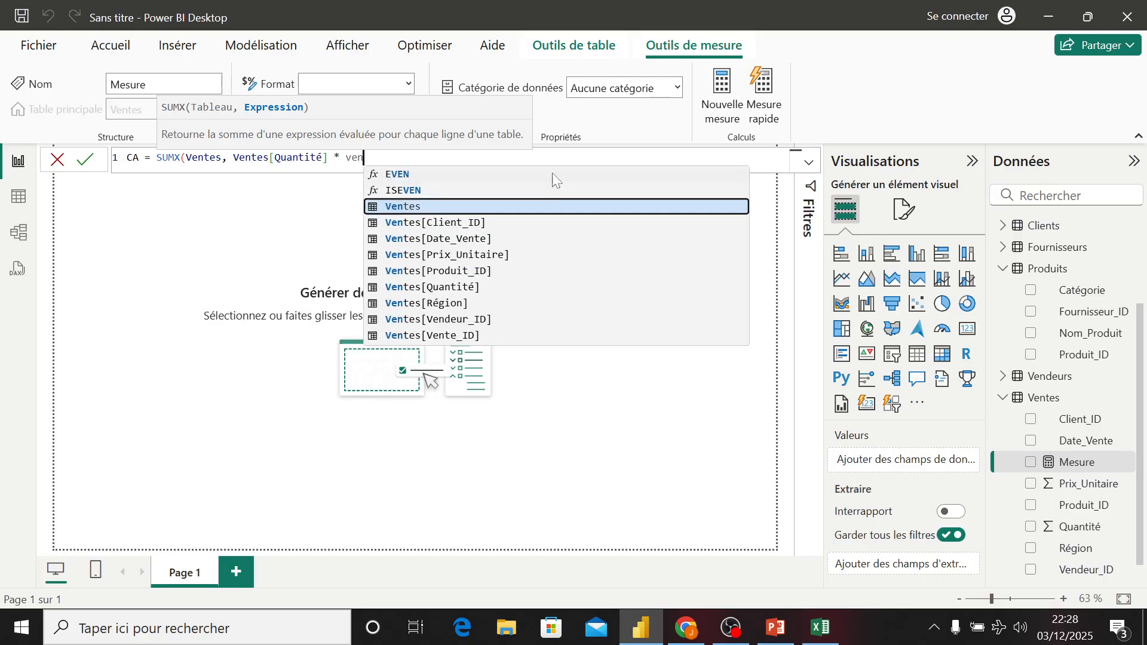
{"action": "key", "text": "Down"}
{"action": "key", "text": "Down"}
{"action": "key", "text": "Down"}
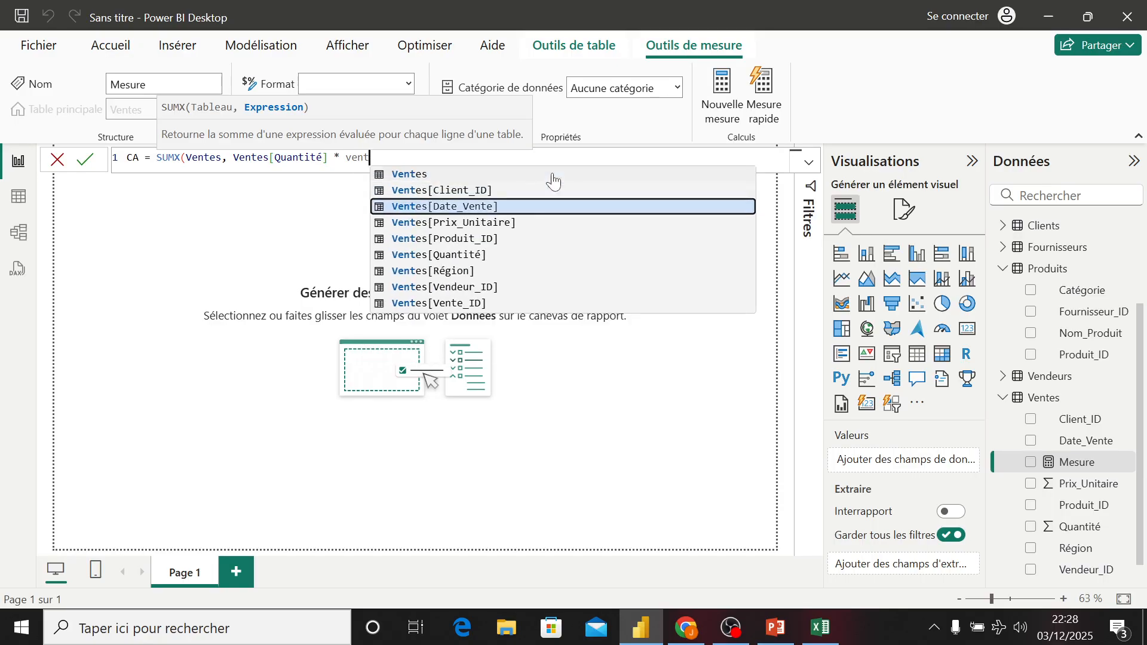
{"action": "key", "text": "Tab"}
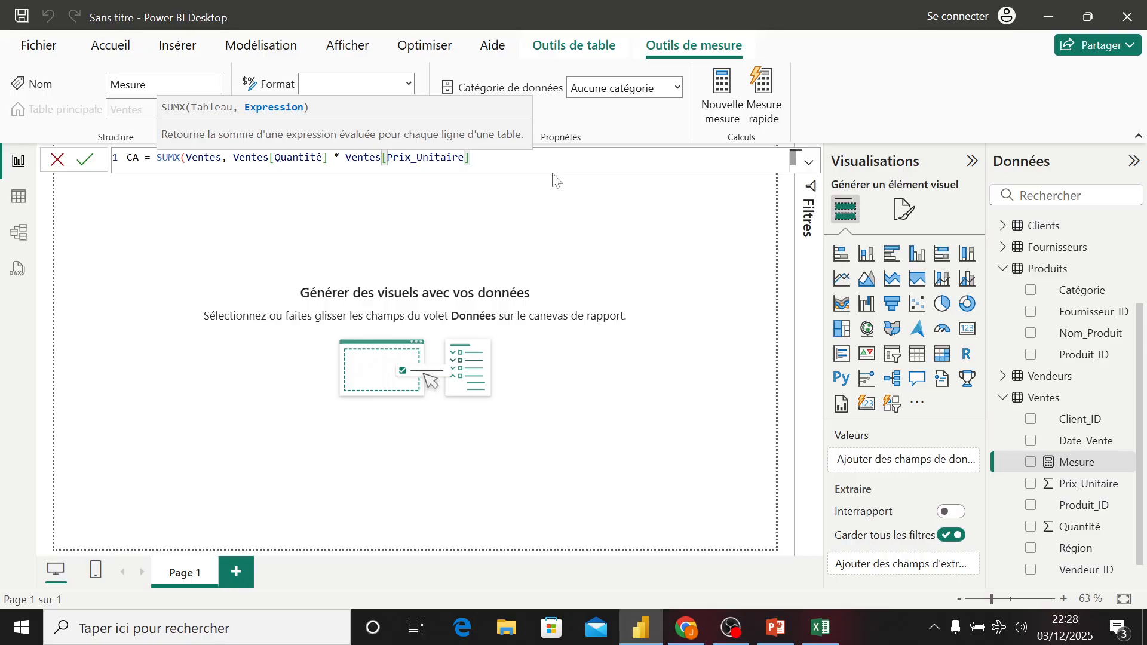
{"action": "type", "text": ")"}
{"action": "key", "text": "Return"}
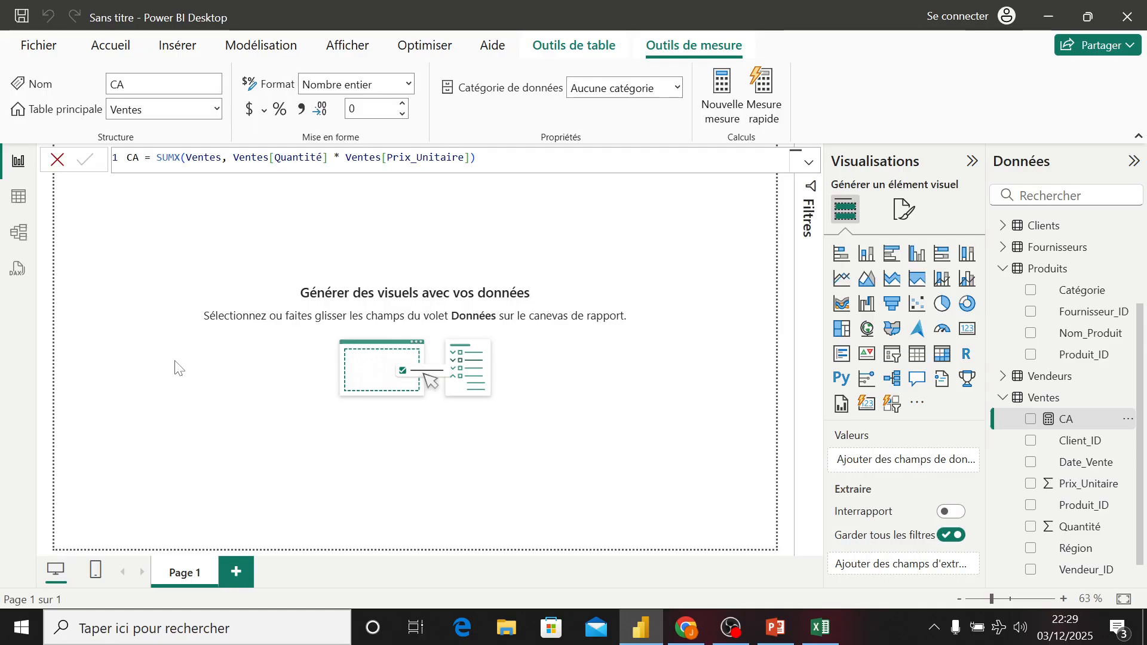
- Create another Ventes measure named CA Année Précédente, starting its formula with CALCULATE
{"action": "right_click", "coordinate": [1040, 401]}
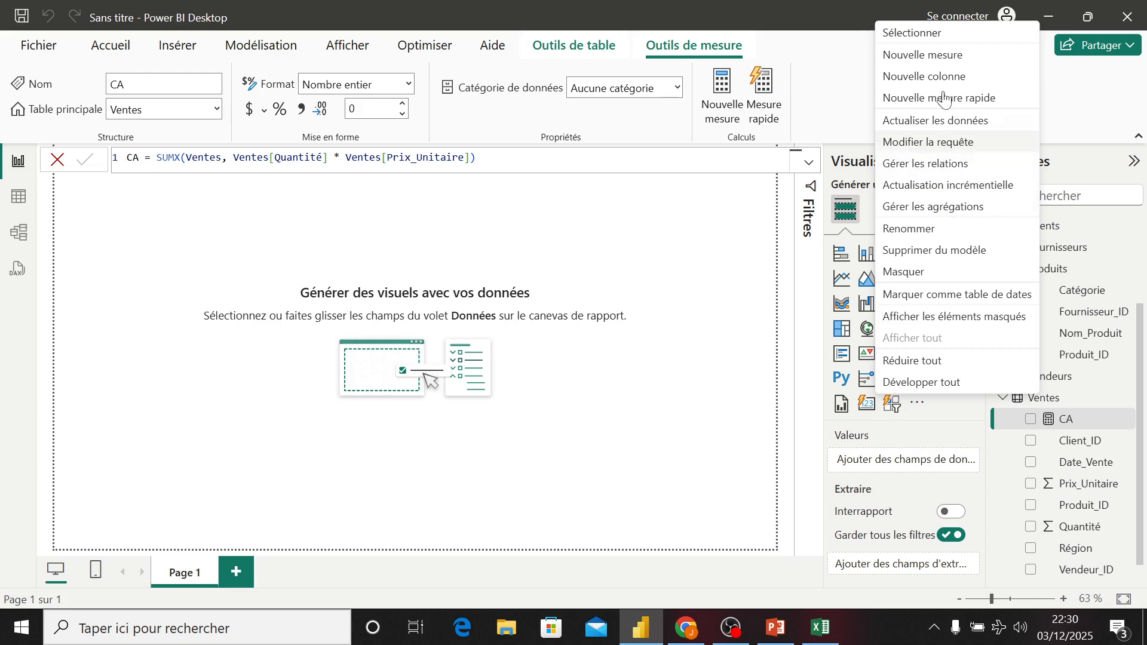
{"action": "left_click", "coordinate": [922, 55]}
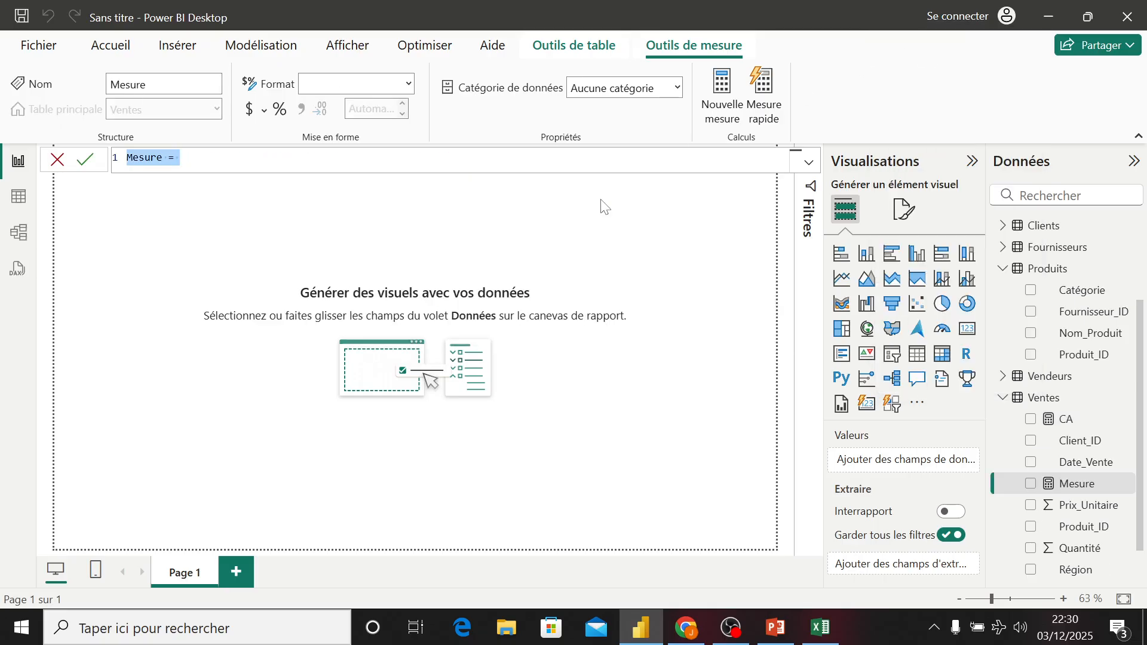
{"action": "type", "text": "CA "}
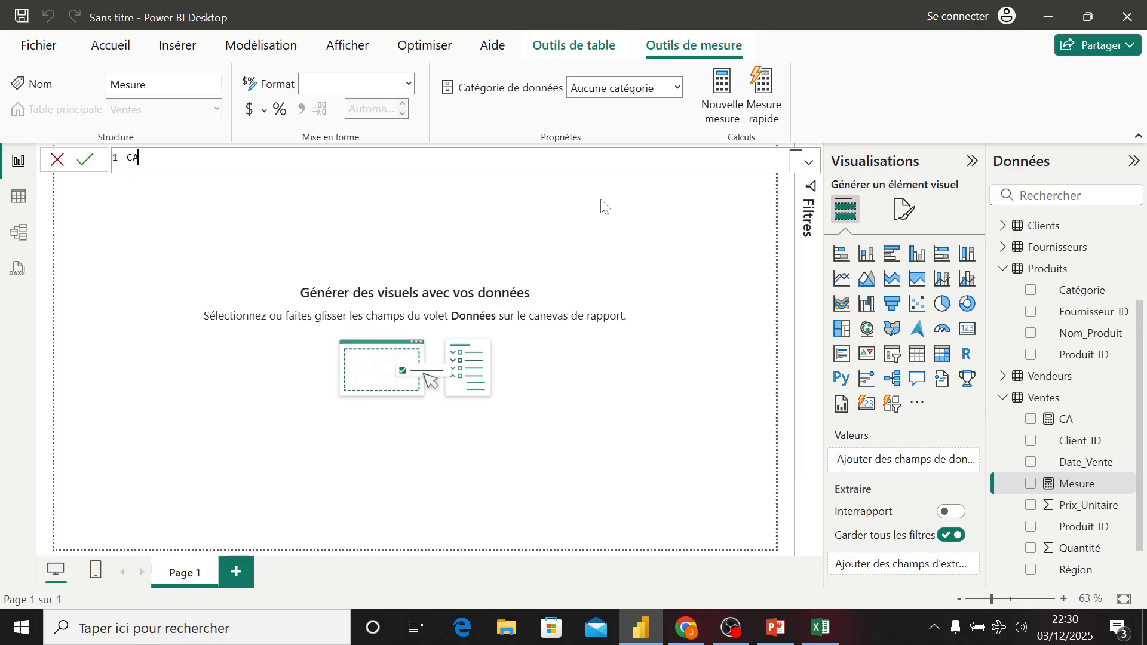
{"action": "type", "text": "Année Pr"}
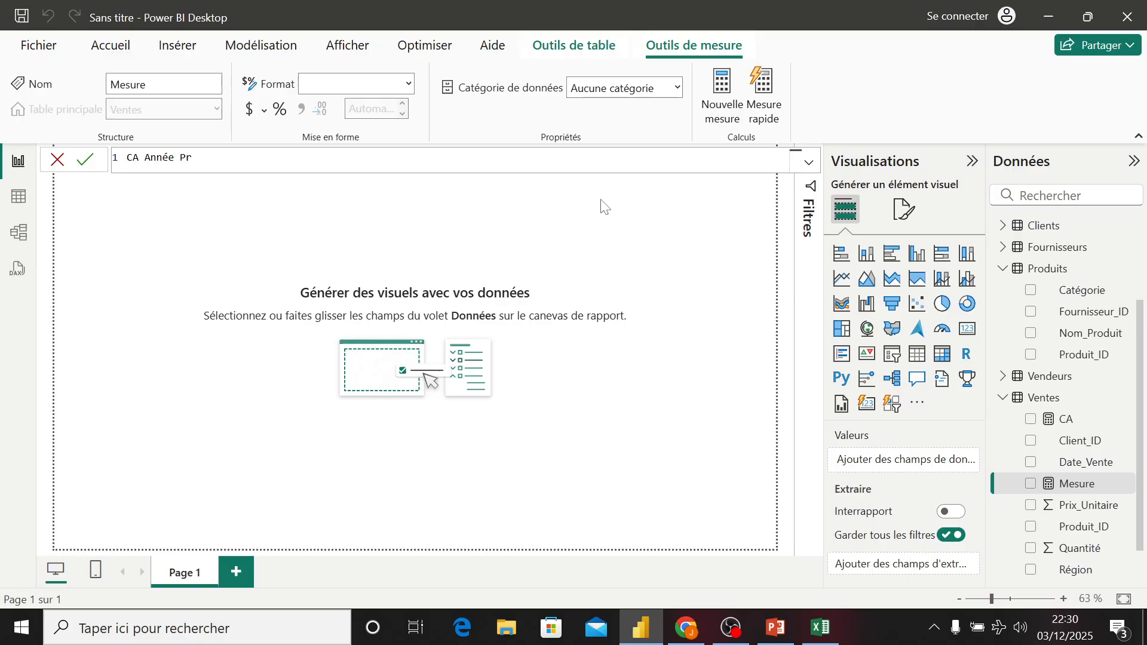
{"action": "type", "text": "é"}
{"action": "type", "text": "cenden"}
{"action": "key", "text": "BackSpace"}
{"action": "key", "text": "BackSpace"}
{"action": "key", "text": "BackSpace"}
{"action": "key", "text": "BackSpace"}
{"action": "type", "text": "édente = "}
{"action": "type", "text": "cl"}
{"action": "key", "text": "BackSpace"}
{"action": "type", "text": "a"}
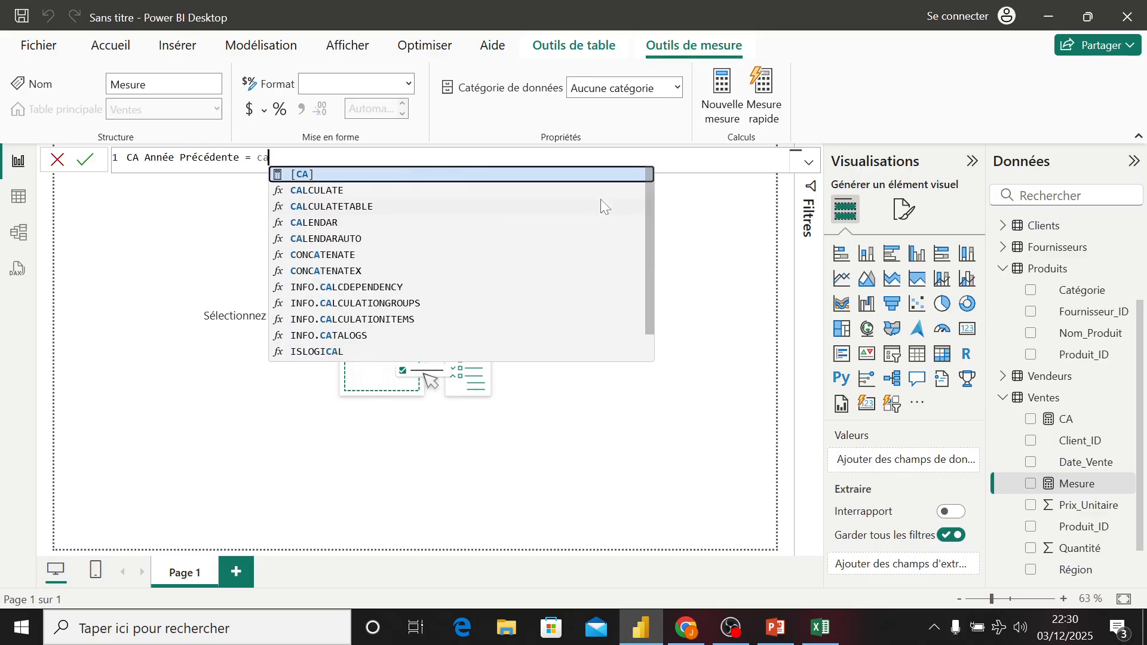
{"action": "type", "text": "l"}
{"action": "key", "text": "Tab"}
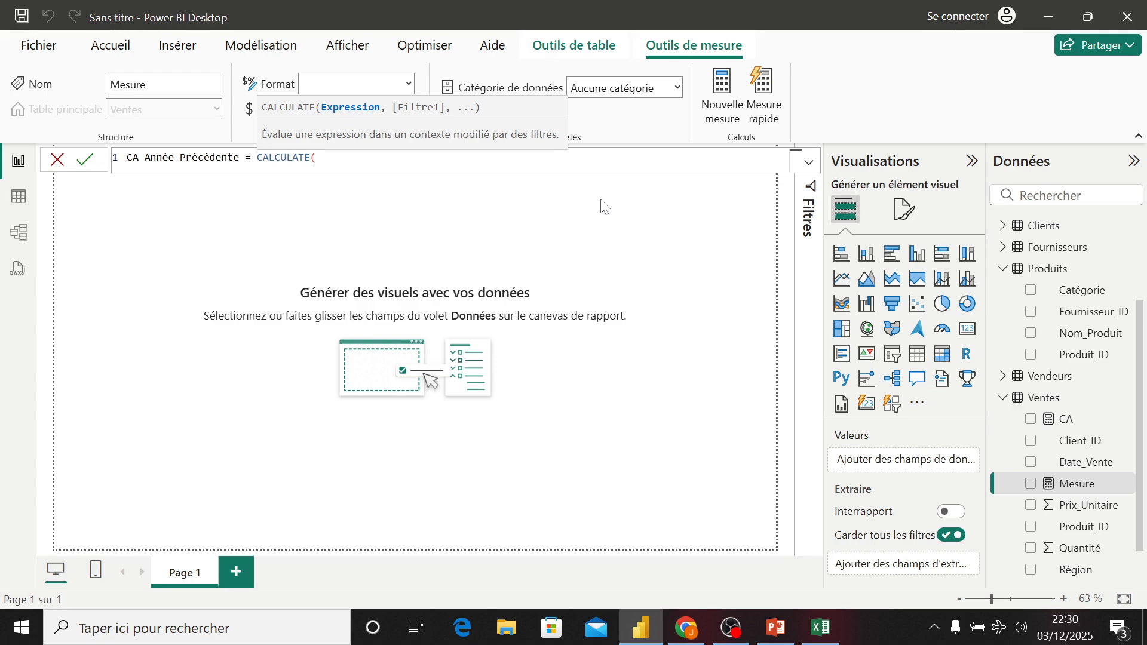
- Enter [CA] as the CALCULATE expression and add SAMEPERIODLASTYEAR as its filter
{"action": "type", "text": "["}
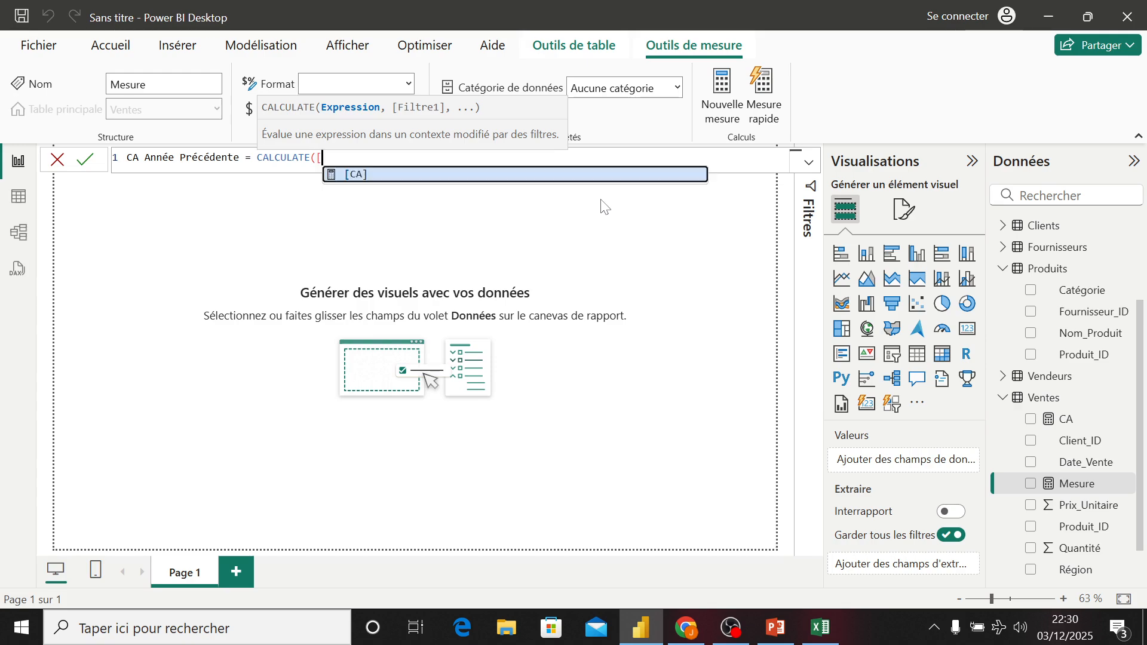
{"action": "key", "text": "Tab"}
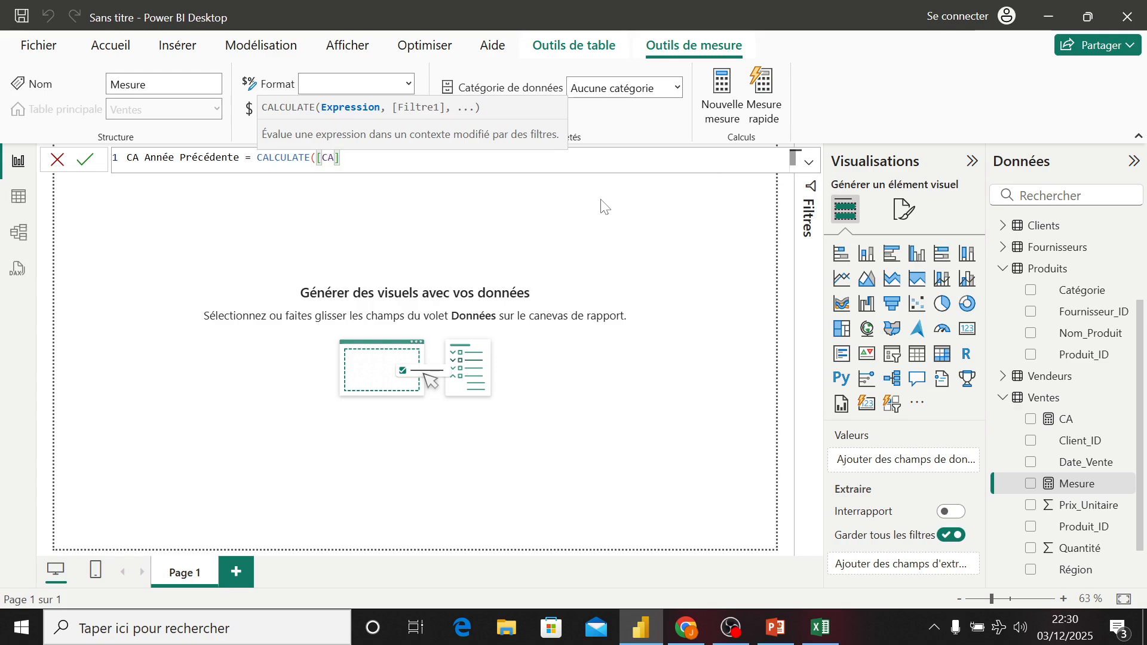
{"action": "type", "text": ","}
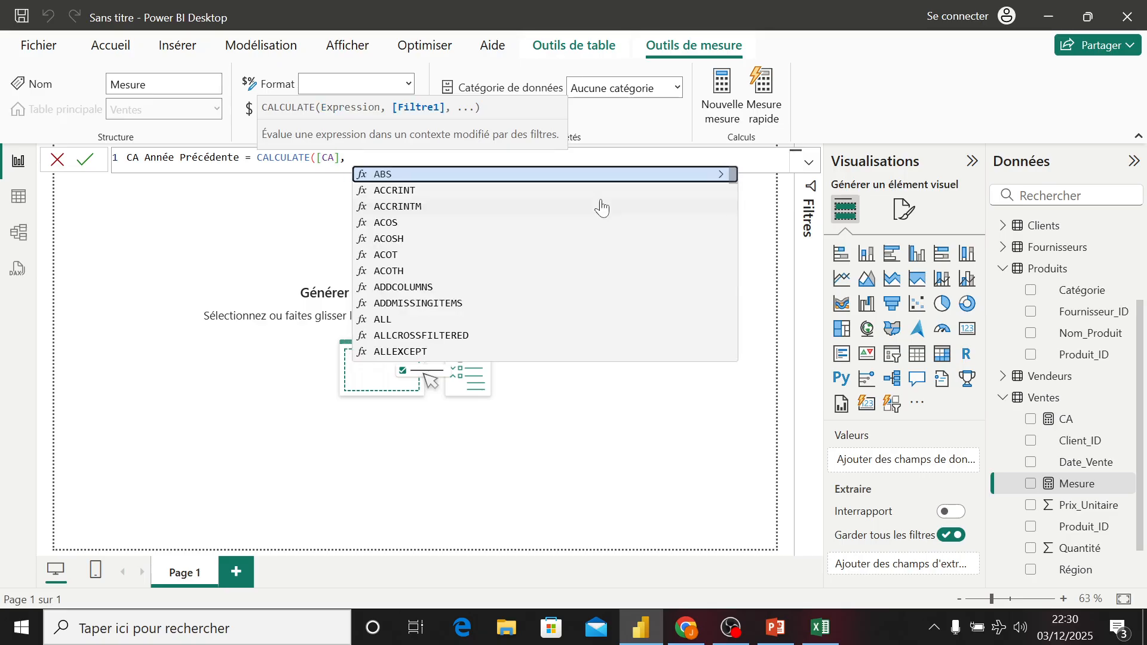
{"action": "type", "text": " sam"}
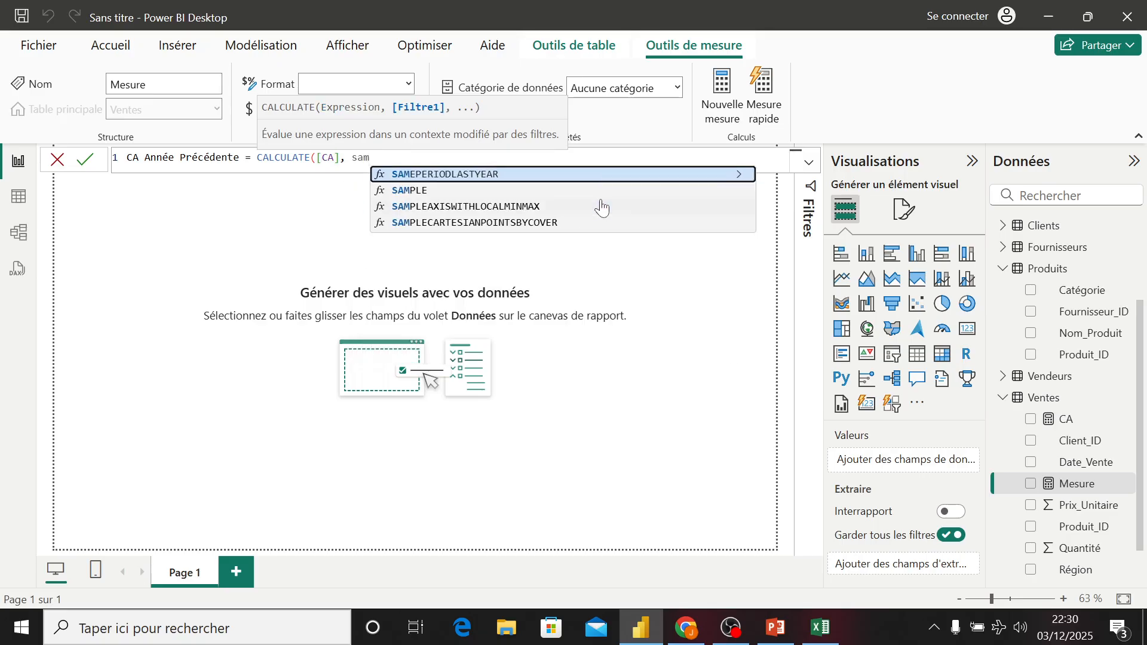
{"action": "key", "text": "Tab"}
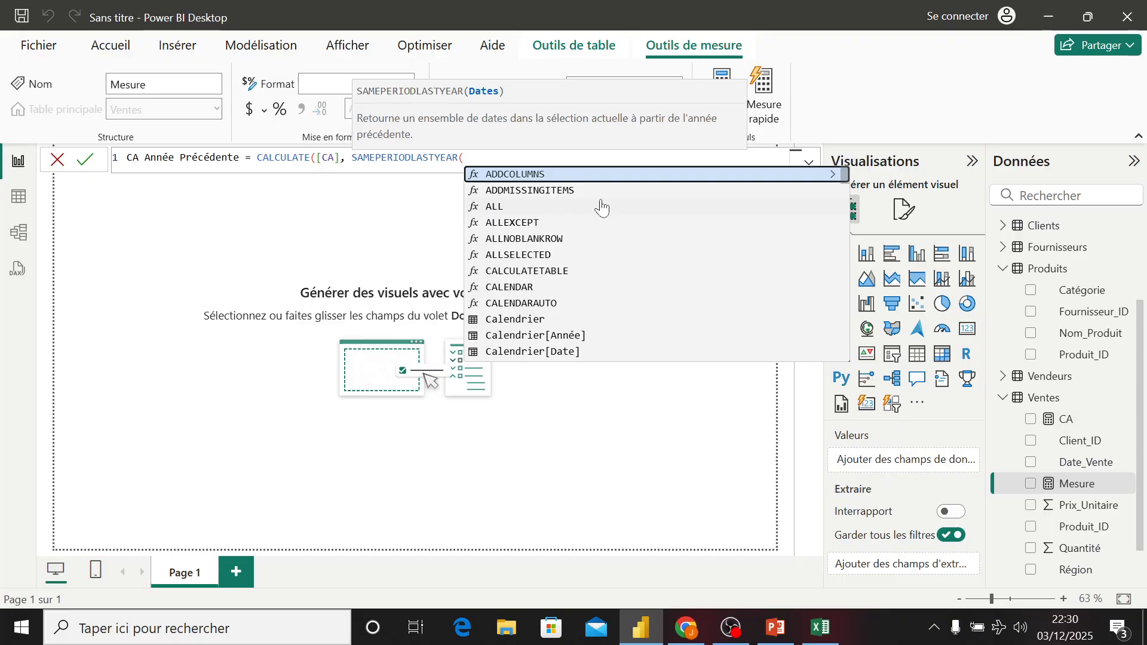
- Pass Calendrier[Date] to SAMEPERIODLASTYEAR, close both parentheses and commit the CA Année Précédente measure
{"action": "type", "text": "ca"}
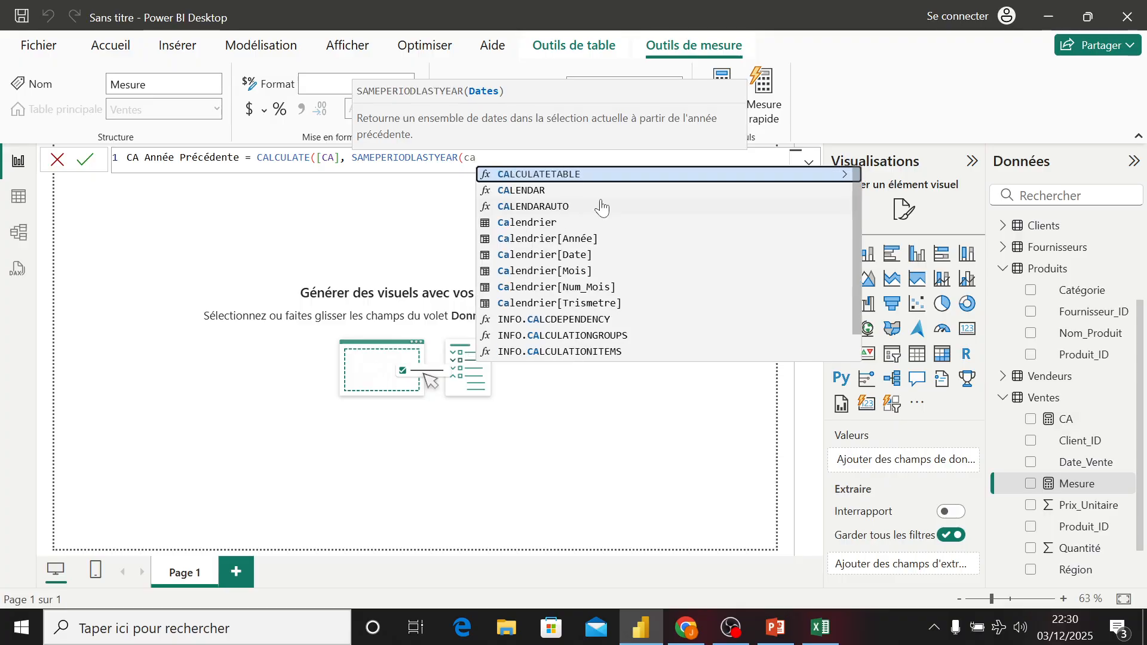
{"action": "type", "text": "lend"}
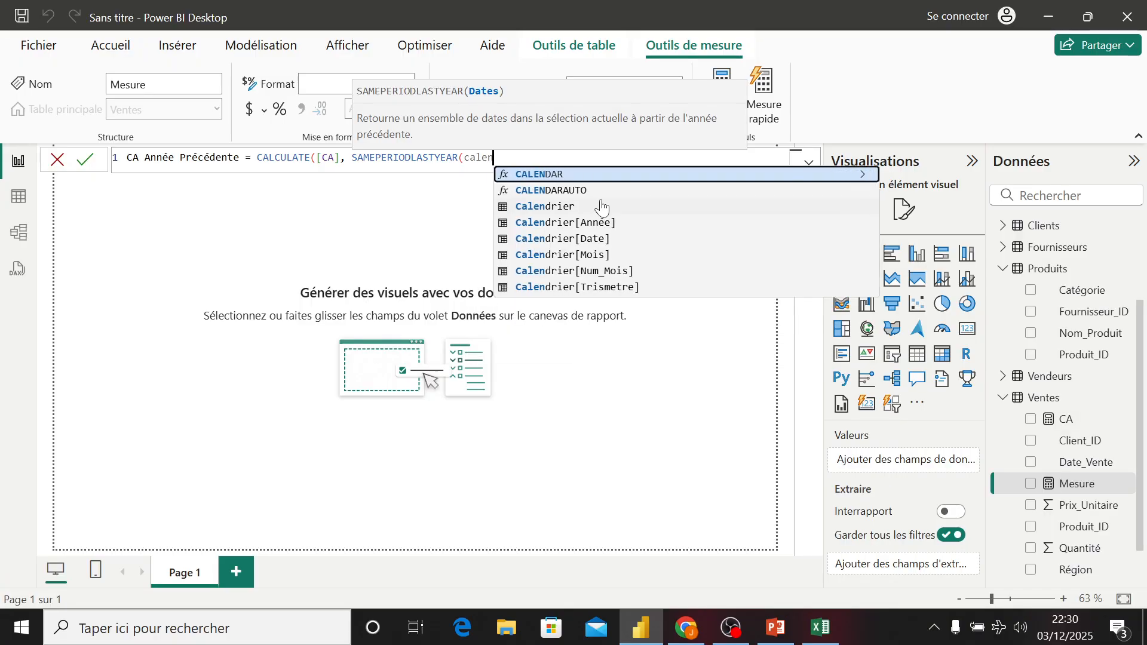
{"action": "key", "text": "Down"}
{"action": "key", "text": "Down"}
{"action": "key", "text": "Down"}
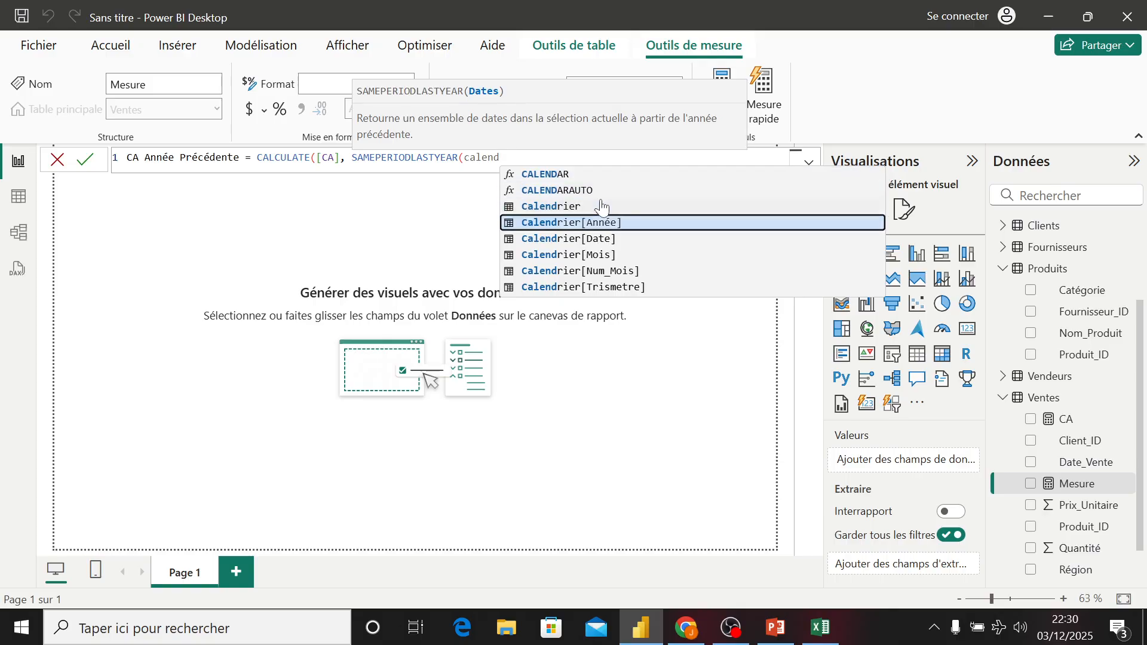
{"action": "key", "text": "Down"}
{"action": "key", "text": "Down"}
{"action": "key", "text": "Up"}
{"action": "key", "text": "Tab"}
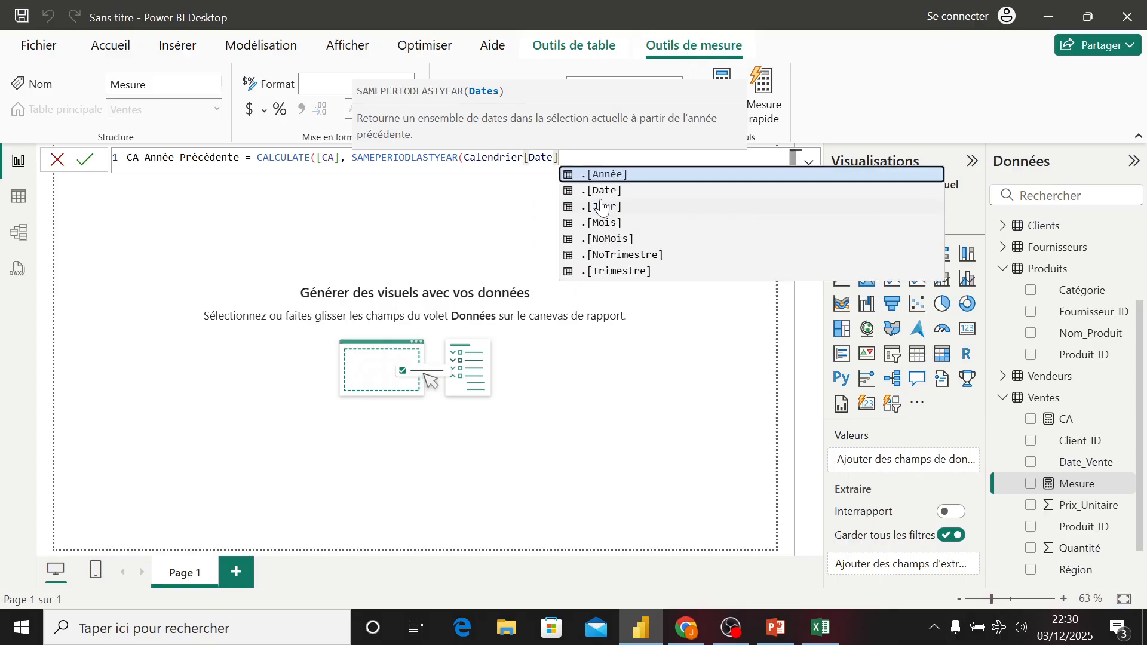
{"action": "type", "text": "))"}
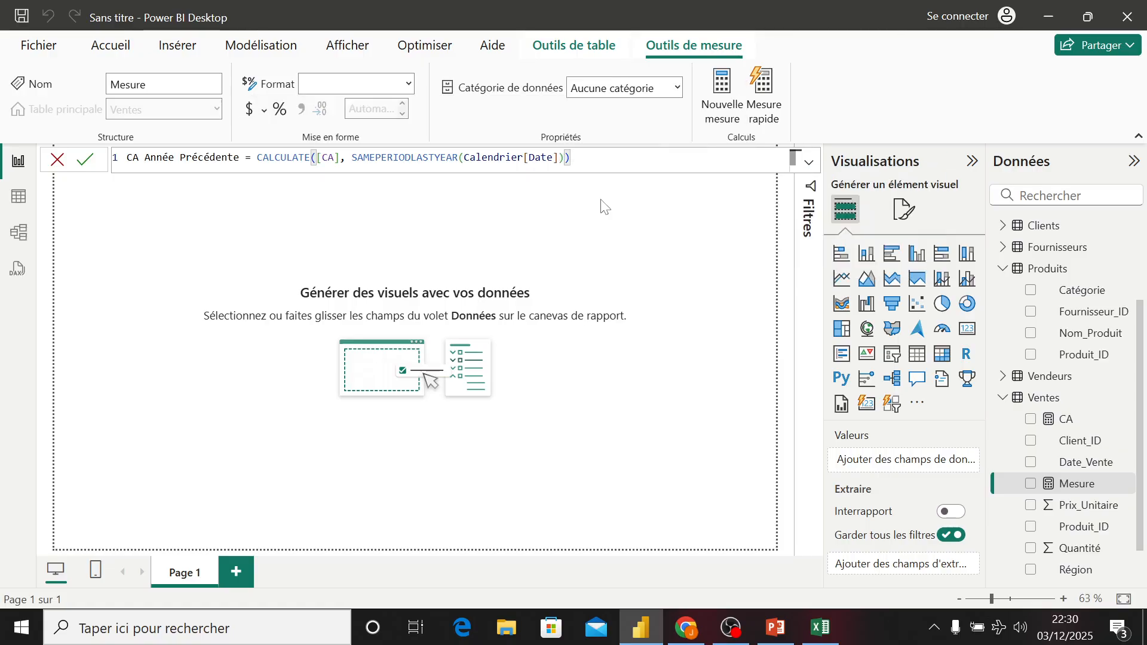
{"action": "key", "text": "Return"}
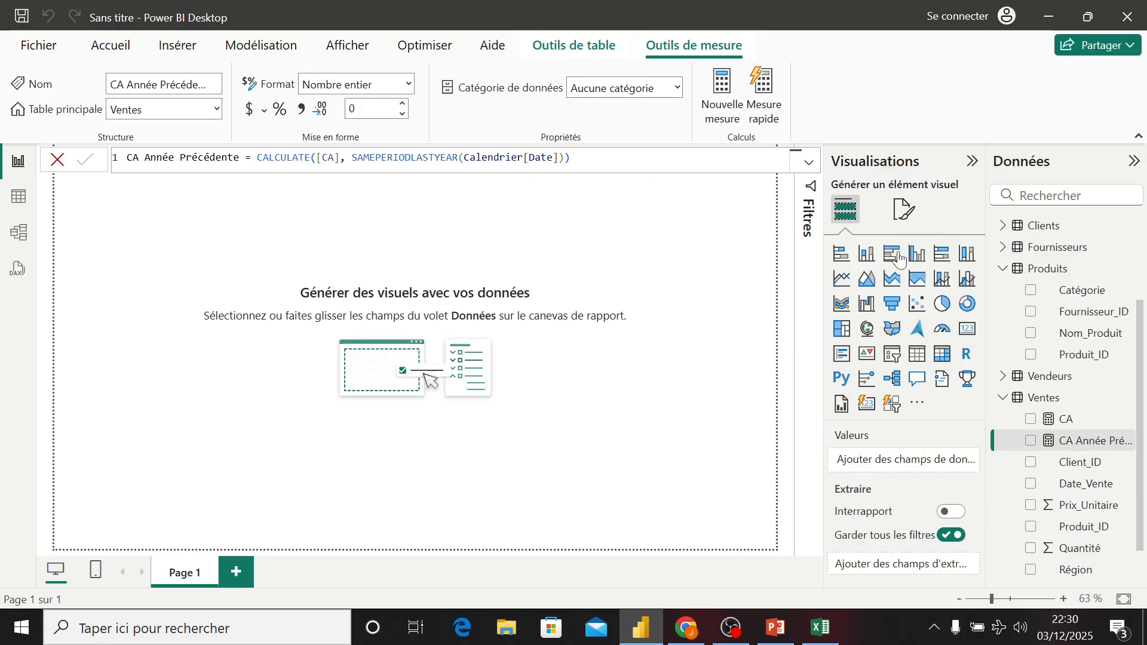
- Add a new measure to the Ventes table named Croissance % starting with DIVIDE
{"action": "right_click", "coordinate": [1041, 398]}
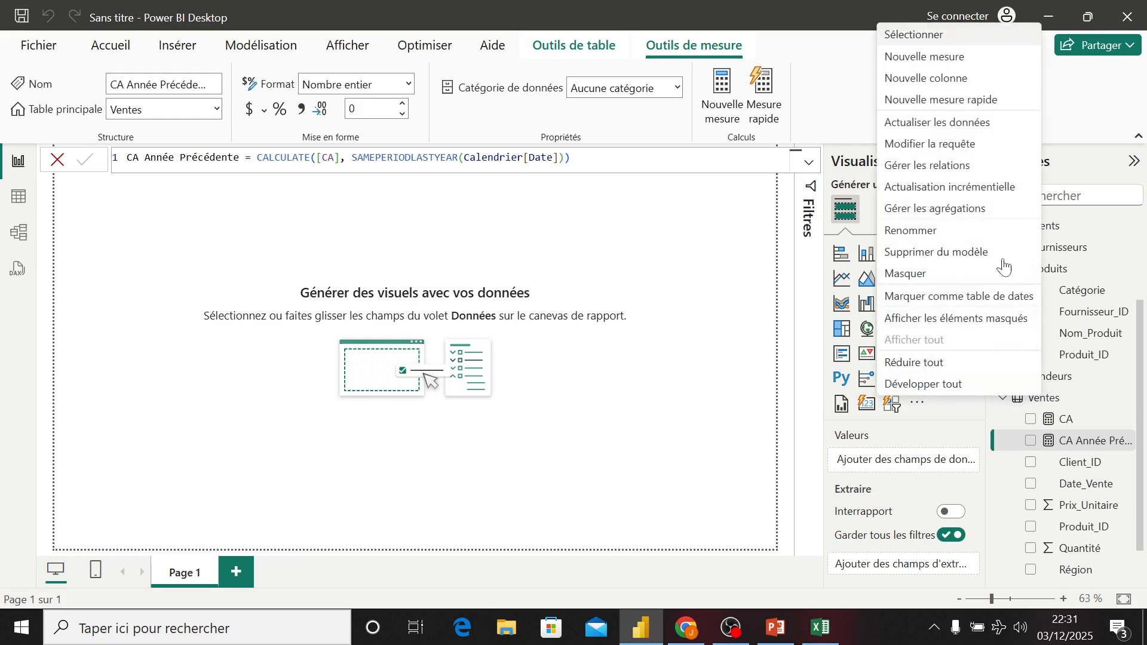
{"action": "left_click", "coordinate": [925, 62]}
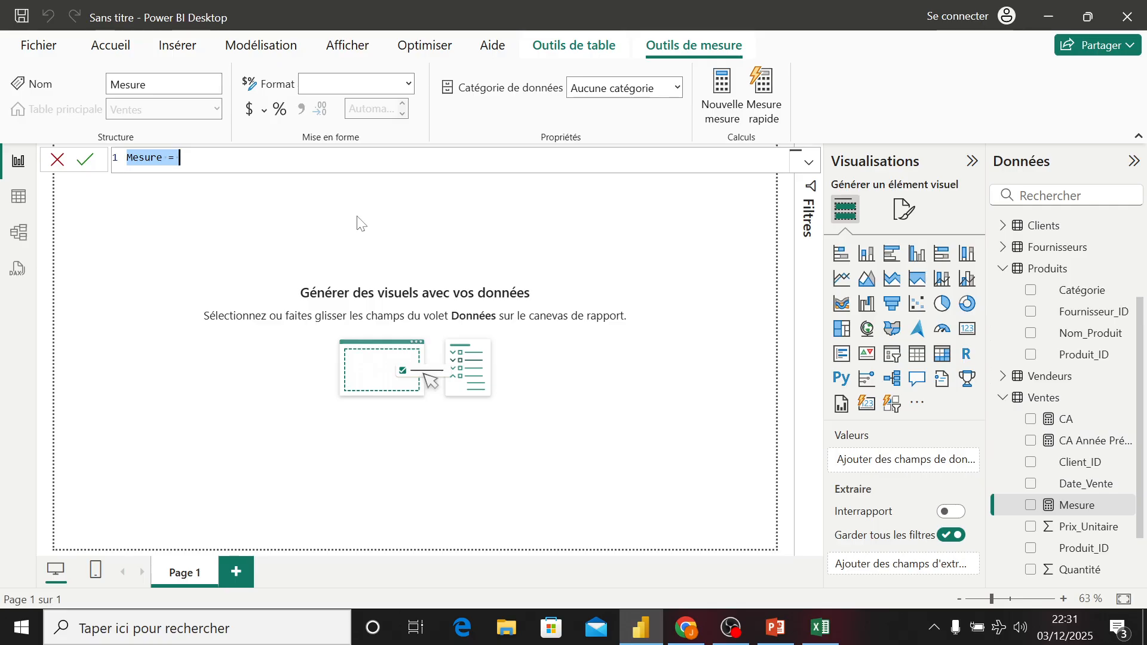
{"action": "type", "text": "Croissance"}
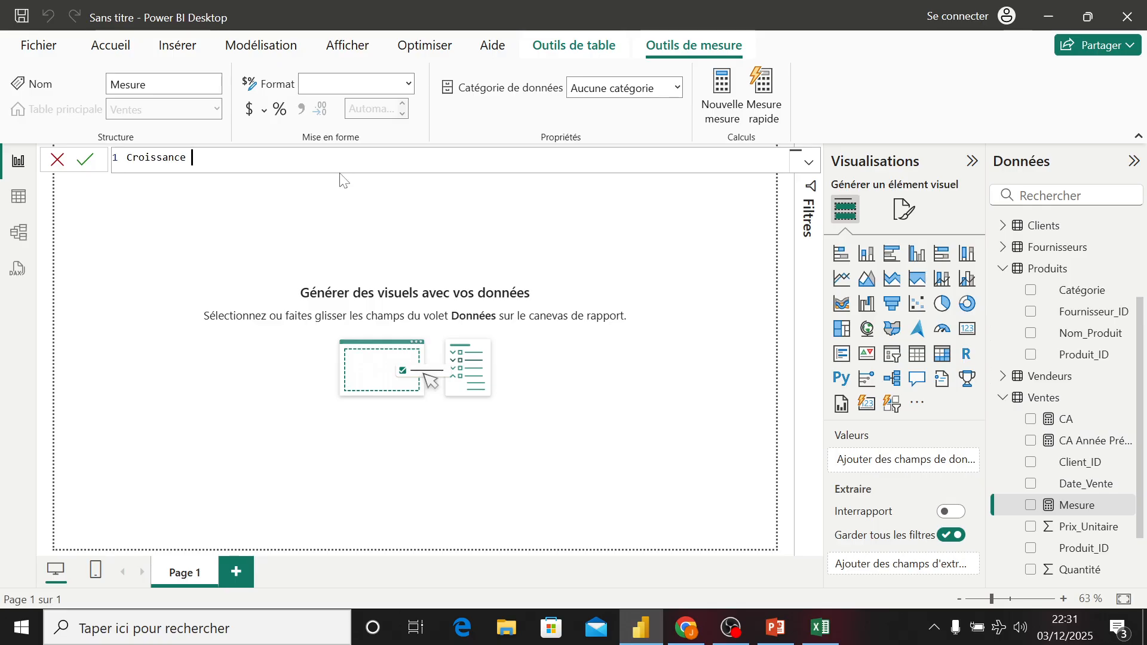
{"action": "type", "text": " % = DIVIDE("}
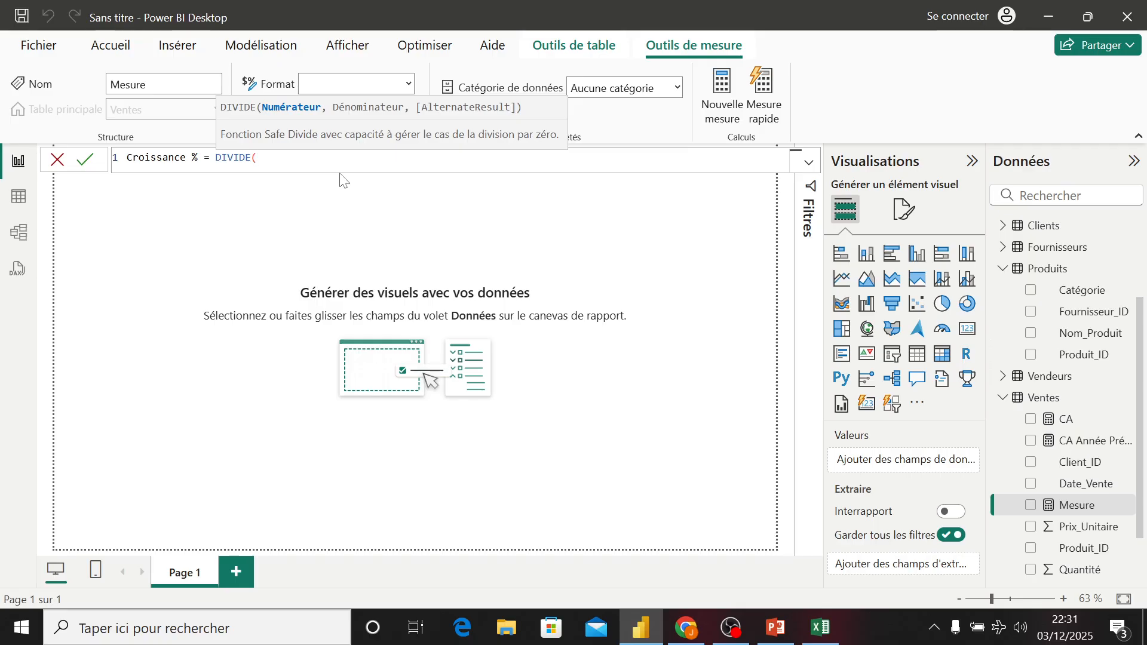
{"action": "type", "text": "["}
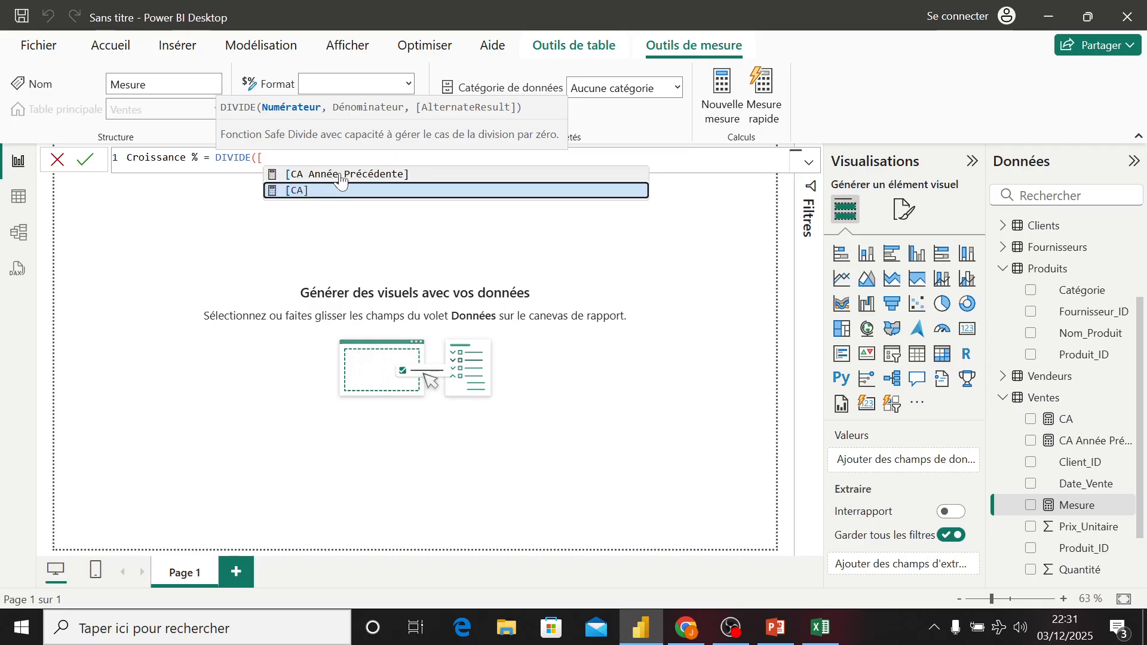
- Complete the formula as DIVIDE([CA]-[CA Année Précédente], [CA Année Précédente], 0) and commit it
{"action": "key", "text": "Tab"}
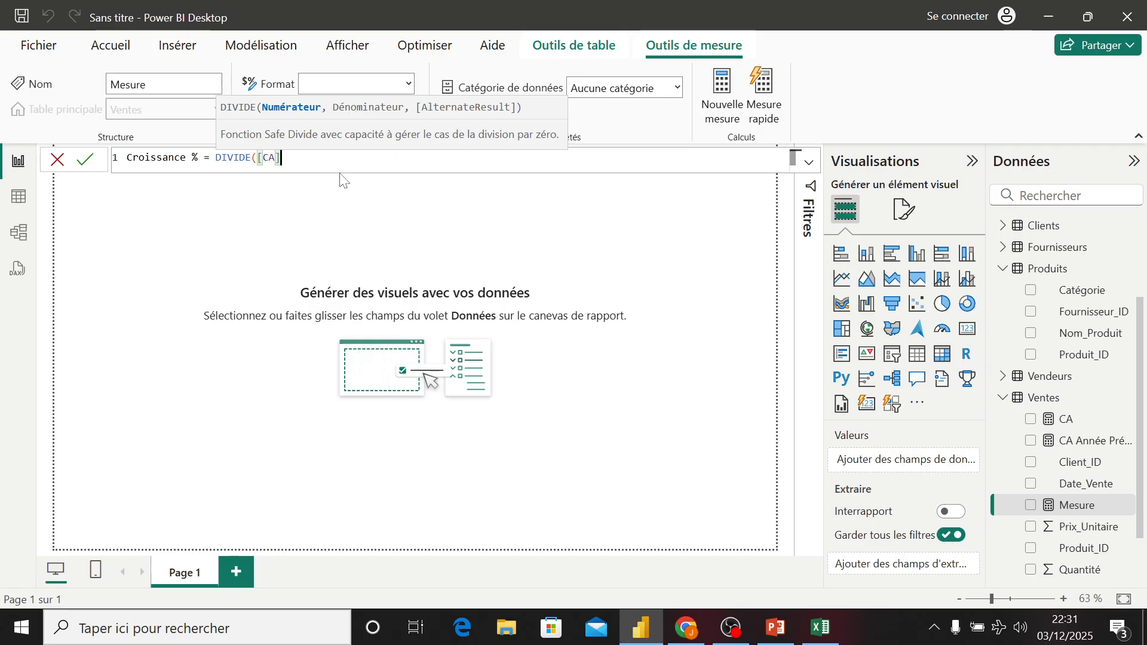
{"action": "type", "text": "-"}
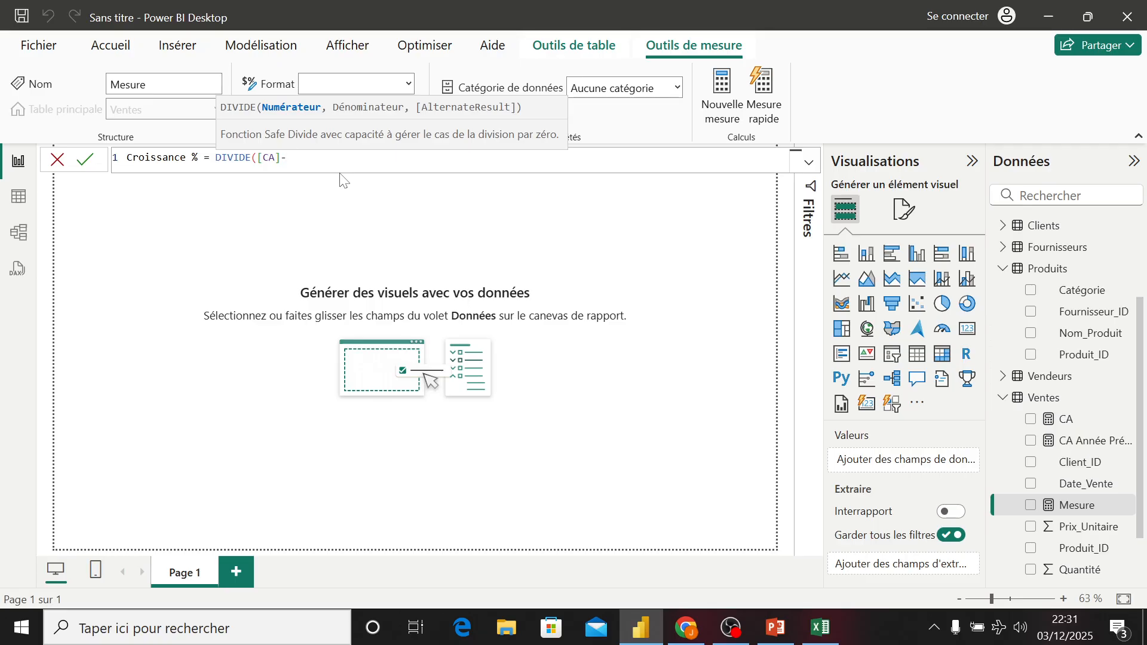
{"action": "type", "text": "["}
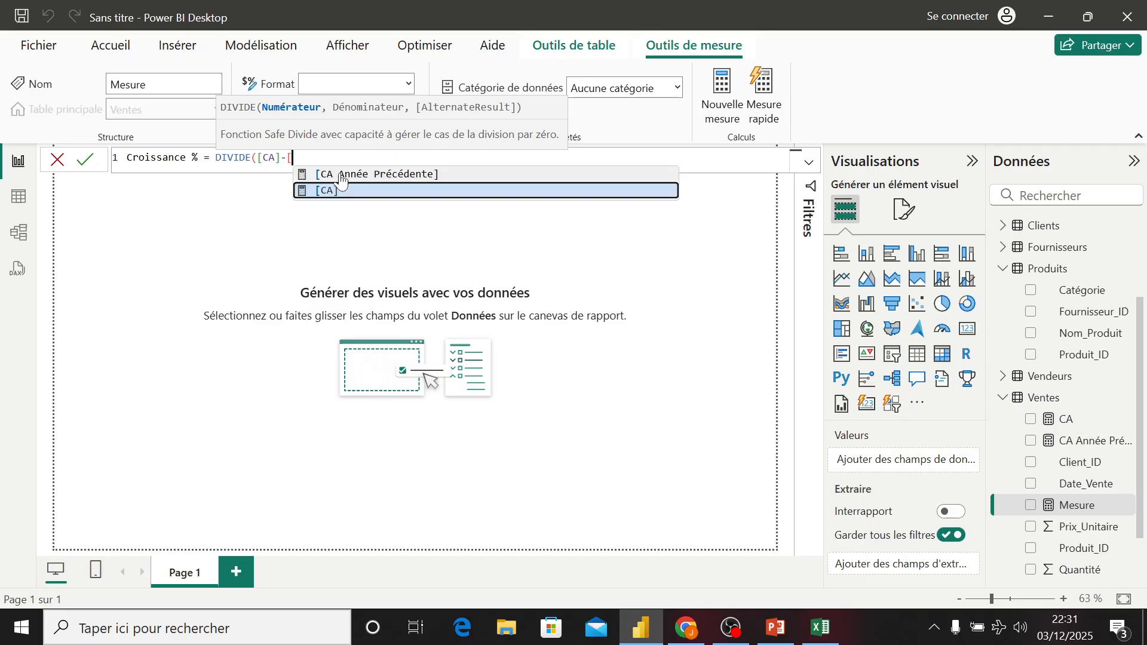
{"action": "left_click", "coordinate": [340, 175]}
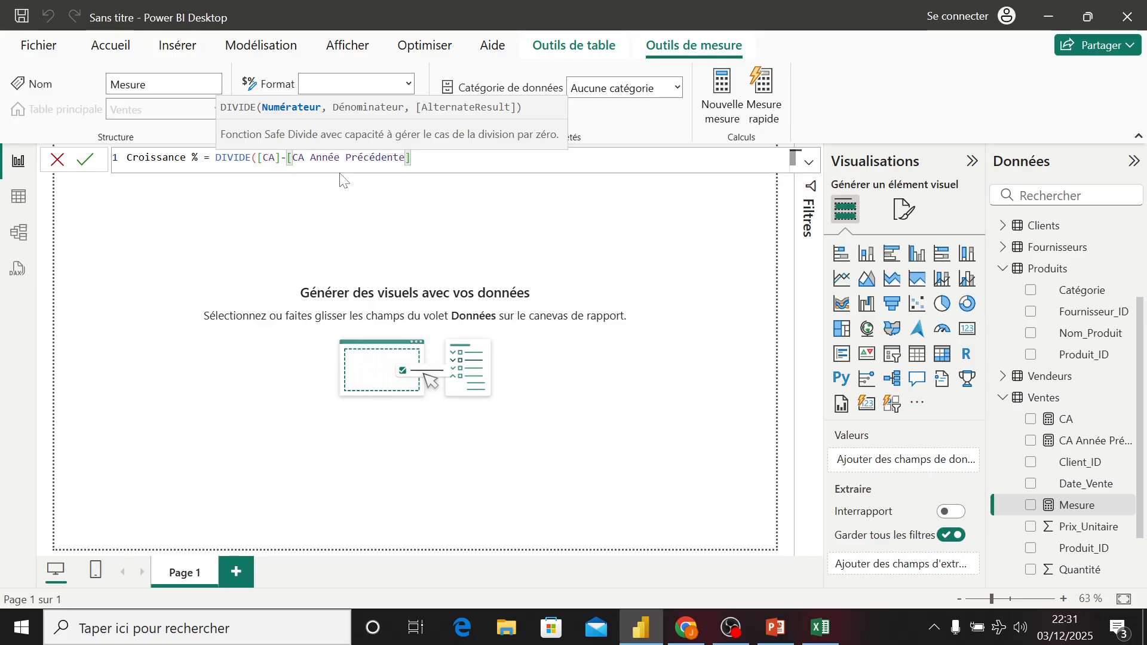
{"action": "type", "text": ", "}
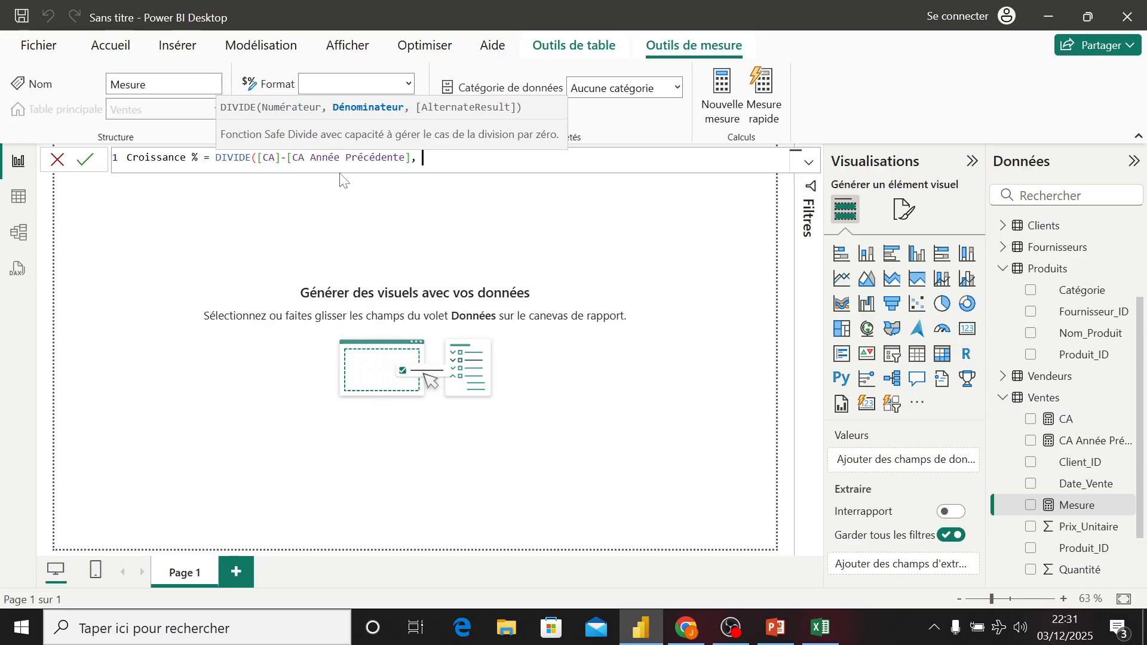
{"action": "type", "text": "["}
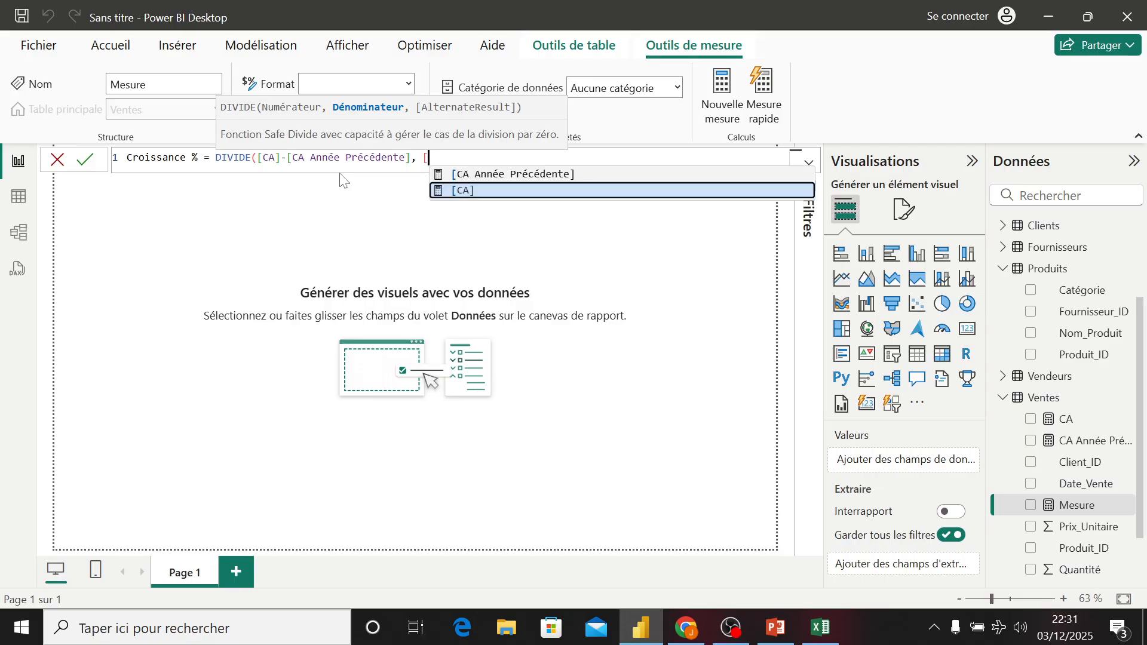
{"action": "key", "text": "Tab"}
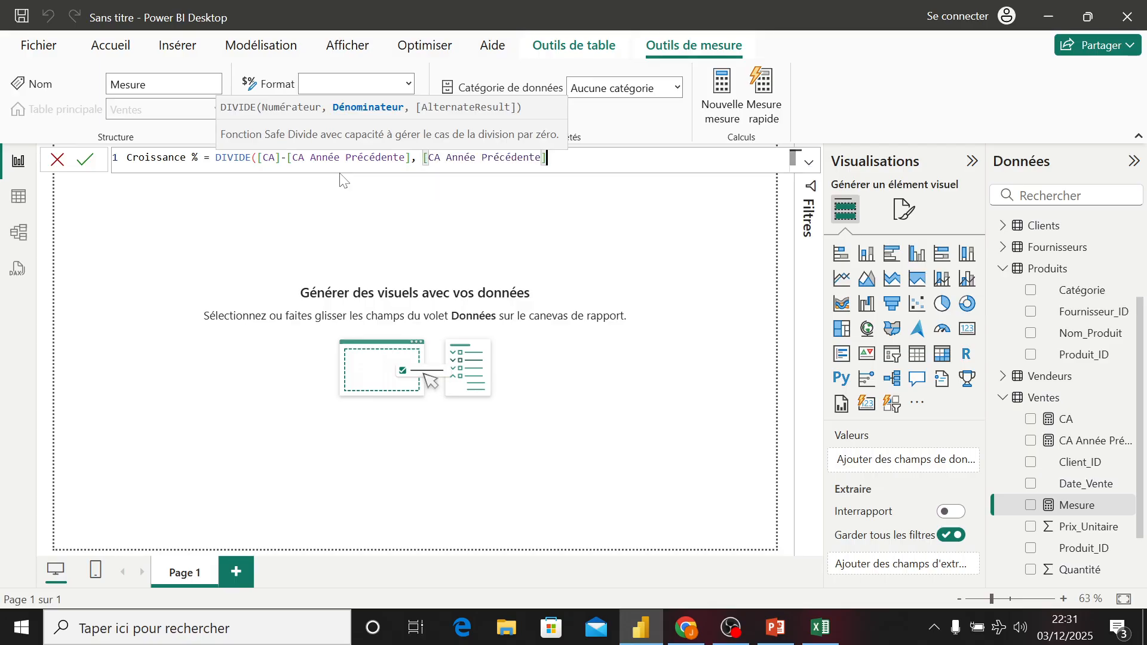
{"action": "type", "text": ", 0)"}
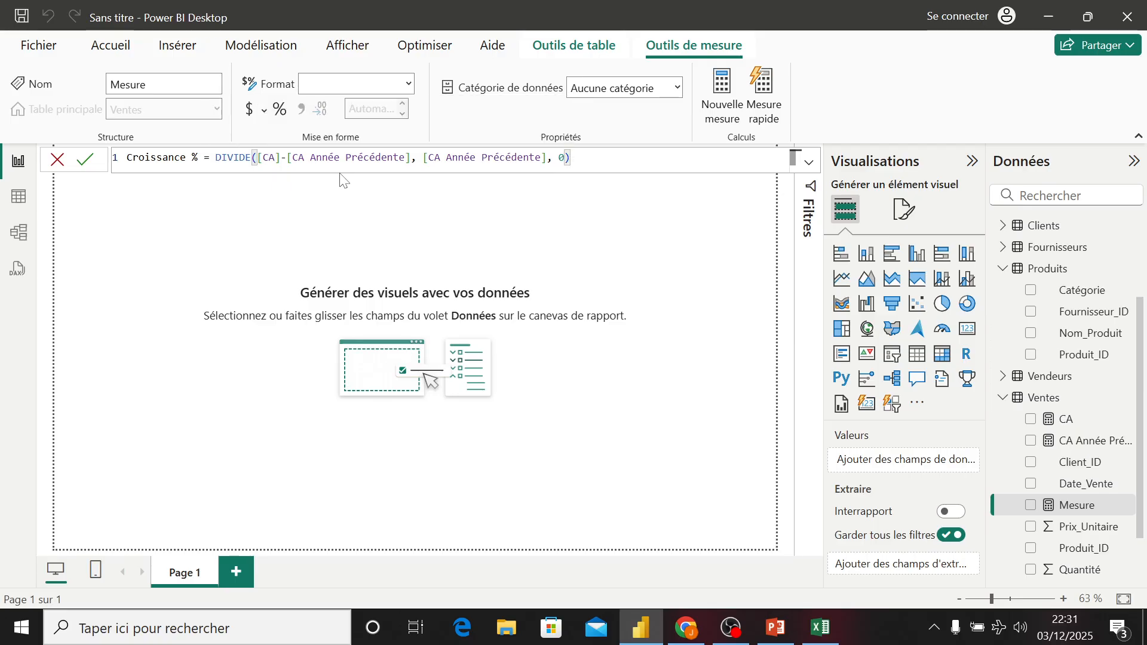
{"action": "key", "text": "Return"}
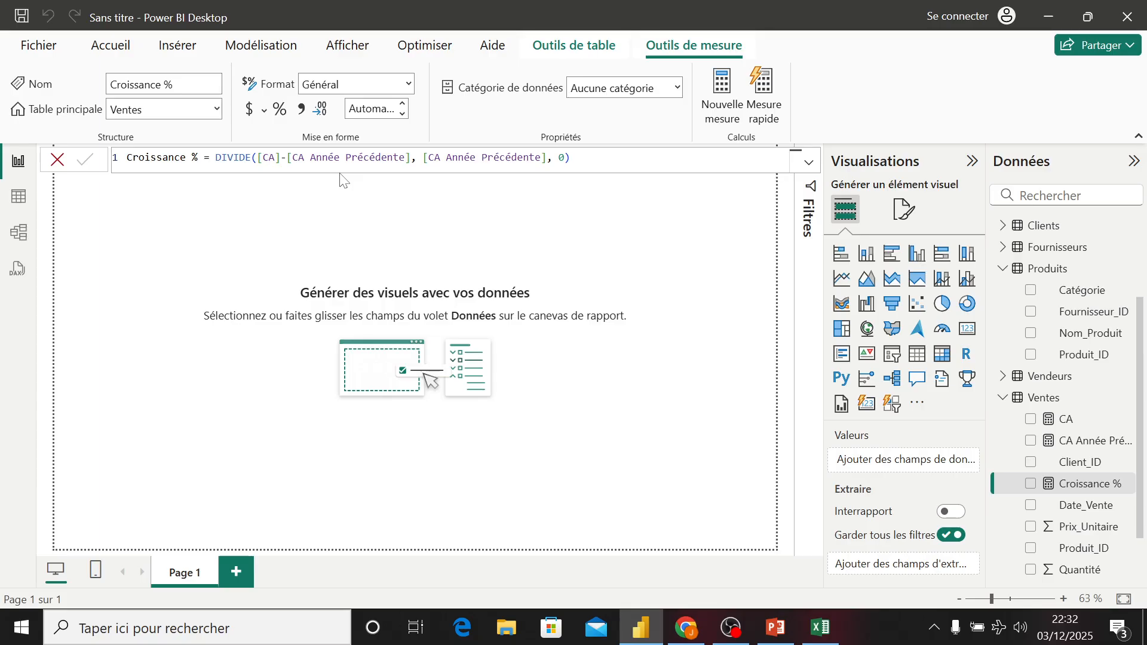
- Open the CA Année Précédente measure, remove the space before SAMEPERIODLASTYEAR and recommit the formula
{"action": "left_click", "coordinate": [1082, 442]}
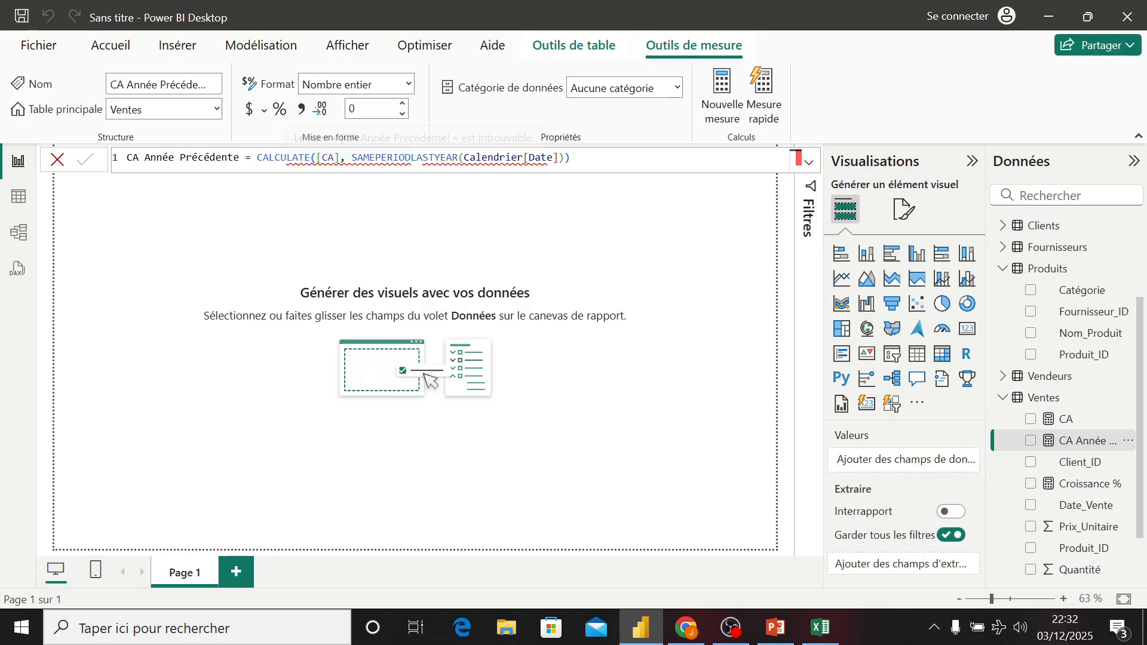
{"action": "left_click", "coordinate": [351, 158]}
{"action": "key", "text": "BackSpace"}
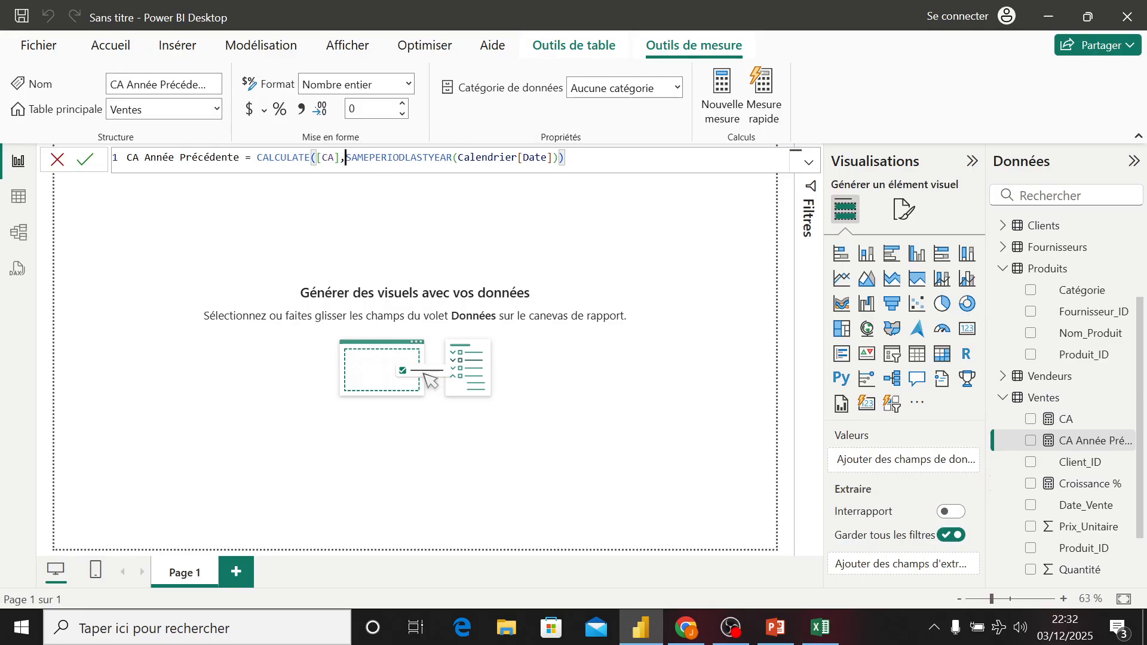
{"action": "left_click", "coordinate": [428, 157]}
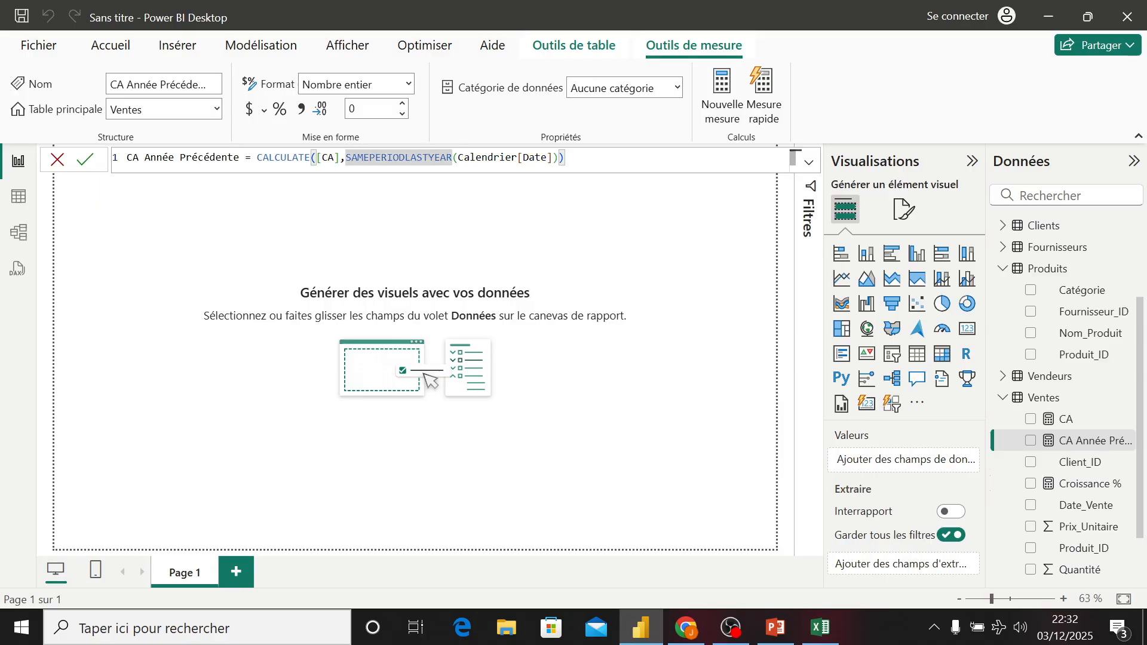
{"action": "left_click", "coordinate": [487, 158]}
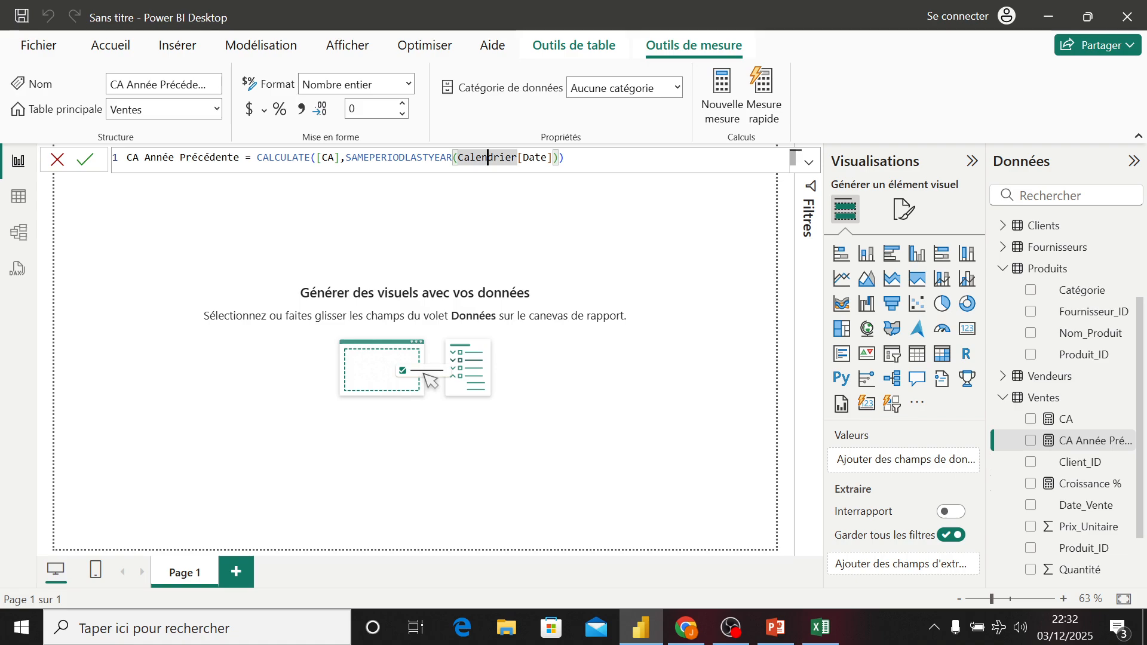
{"action": "left_click", "coordinate": [565, 158]}
{"action": "key", "text": "Return"}
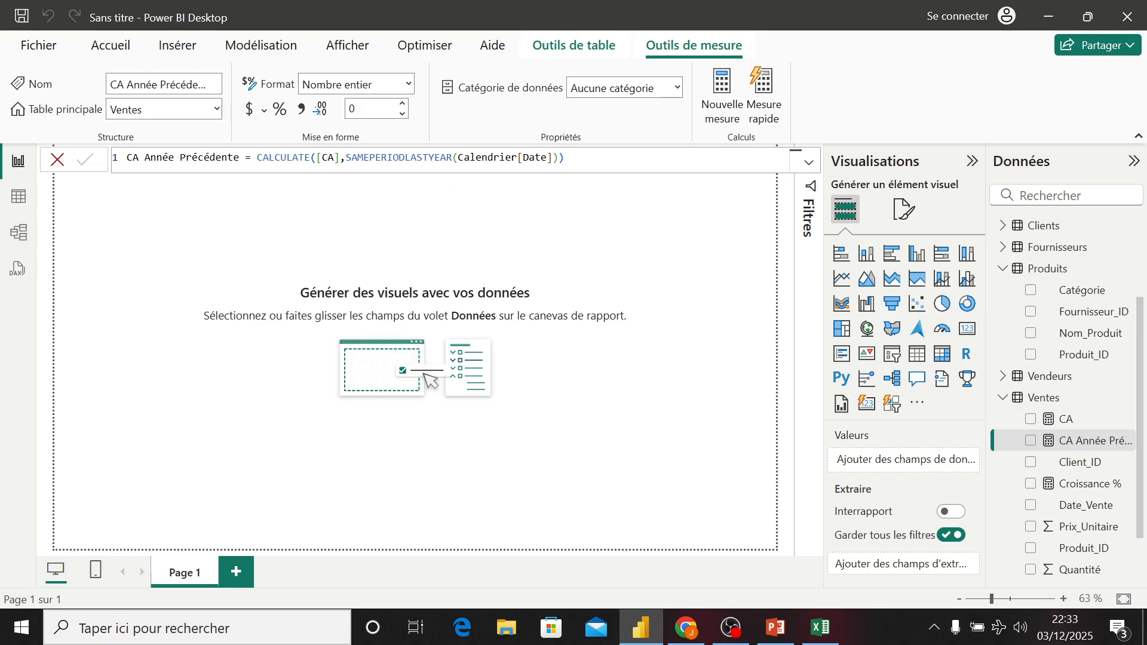
- Review the CA Année Précédente and Croissance % formulas, highlighting CALCULATE and SAMEPERIODLASTYEAR
{"action": "left_click_drag", "start_coordinate": [252, 158], "coordinate": [317, 157]}
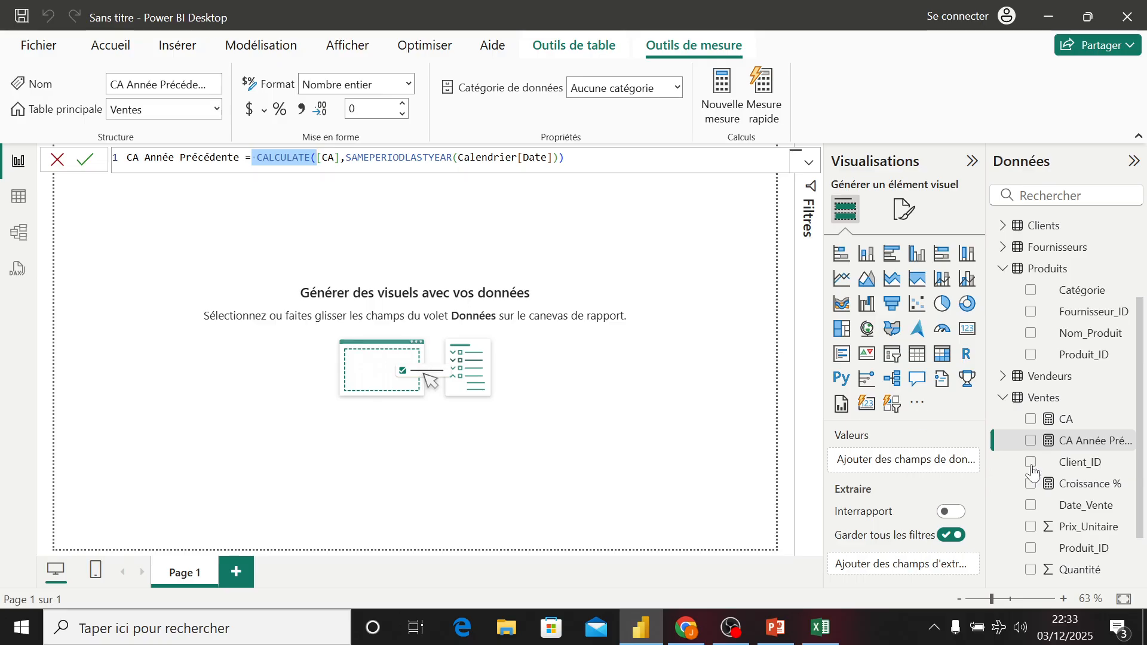
{"action": "left_click", "coordinate": [1076, 488]}
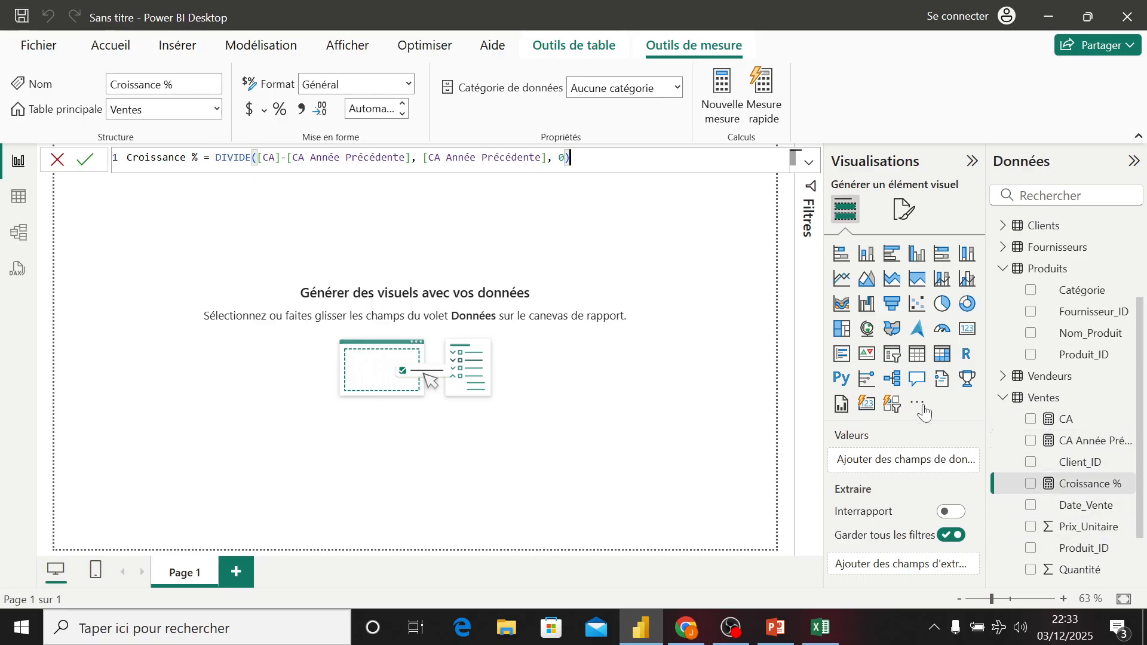
{"action": "left_click", "coordinate": [1064, 441]}
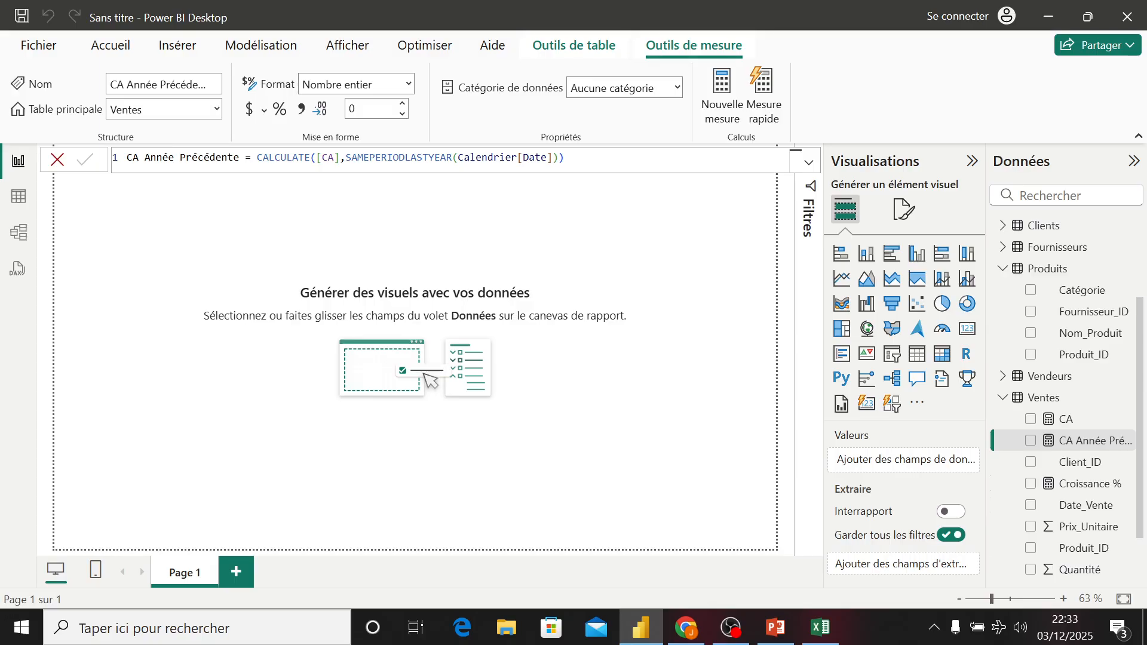
{"action": "left_click_drag", "start_coordinate": [346, 159], "coordinate": [481, 158]}
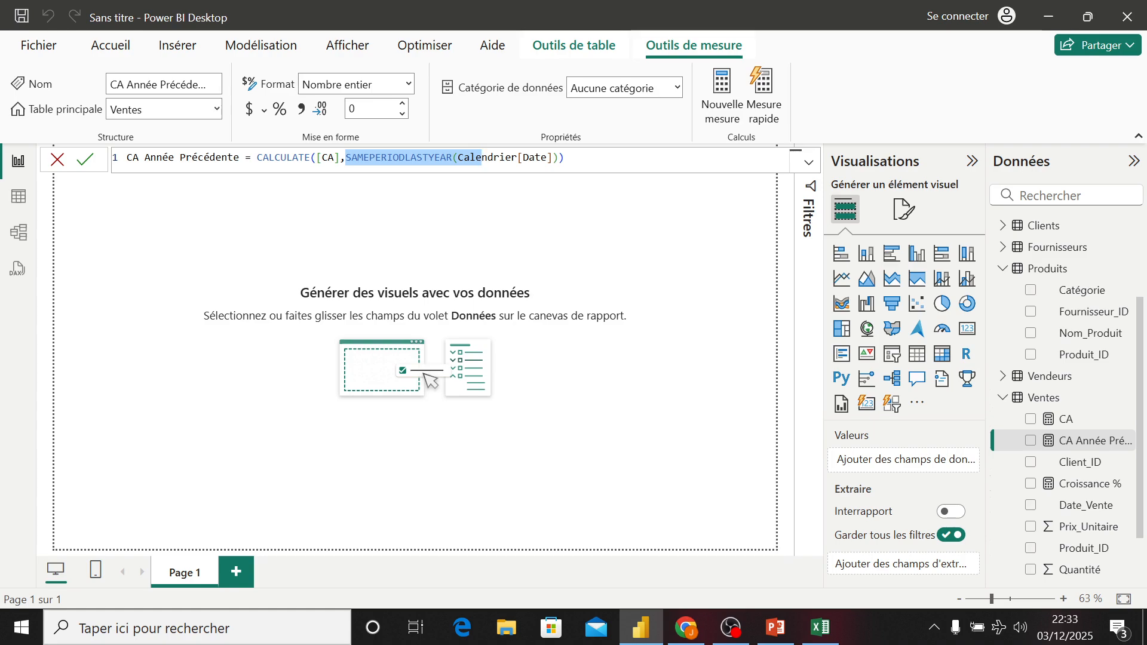
{"action": "left_click", "coordinate": [604, 159]}
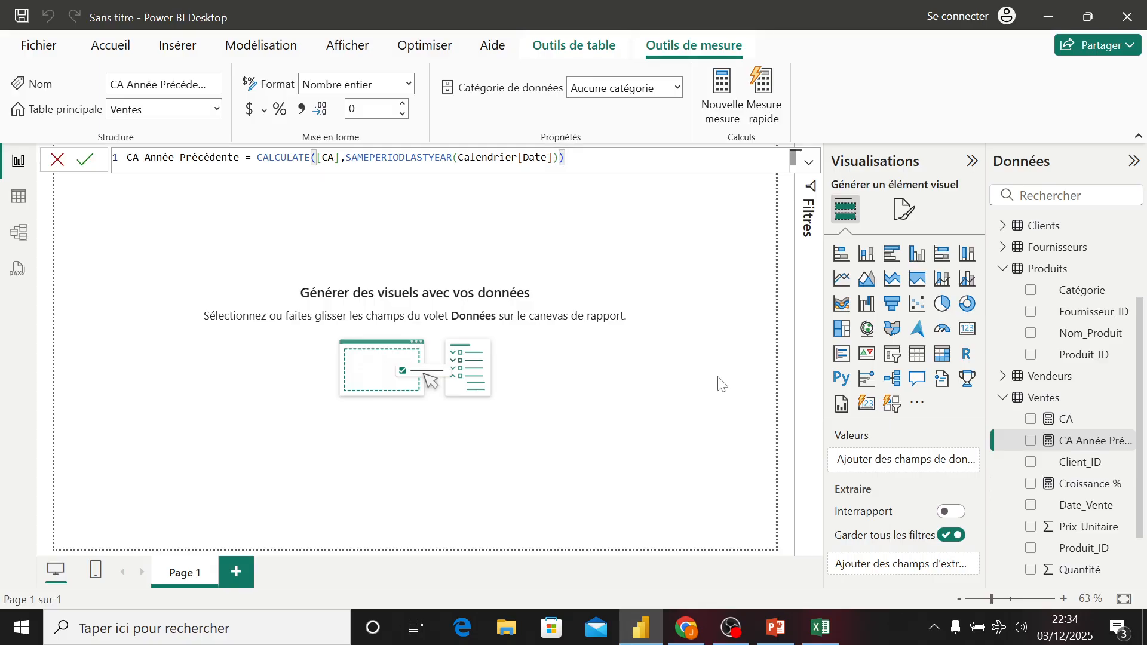
- Add a new measure to the Ventes table named CA Top 10 Produits, starting its formula with CALCULATE
{"action": "right_click", "coordinate": [1046, 397]}
{"action": "left_click", "coordinate": [923, 60]}
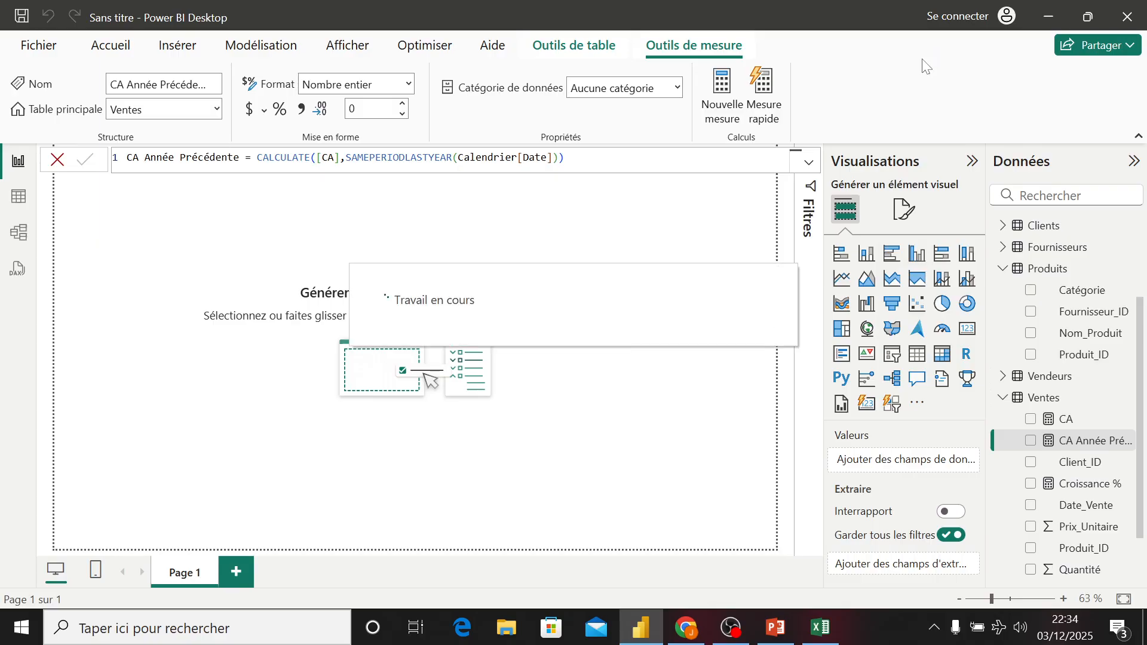
{"action": "type", "text": "CA "}
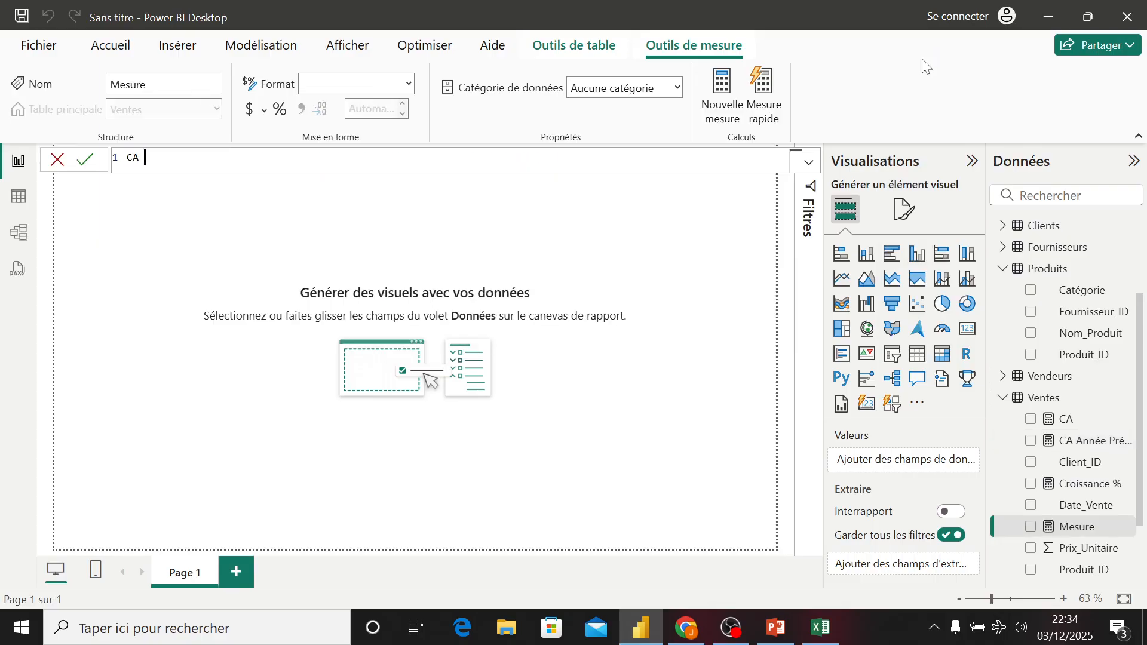
{"action": "type", "text": "Top 10 Produits = "}
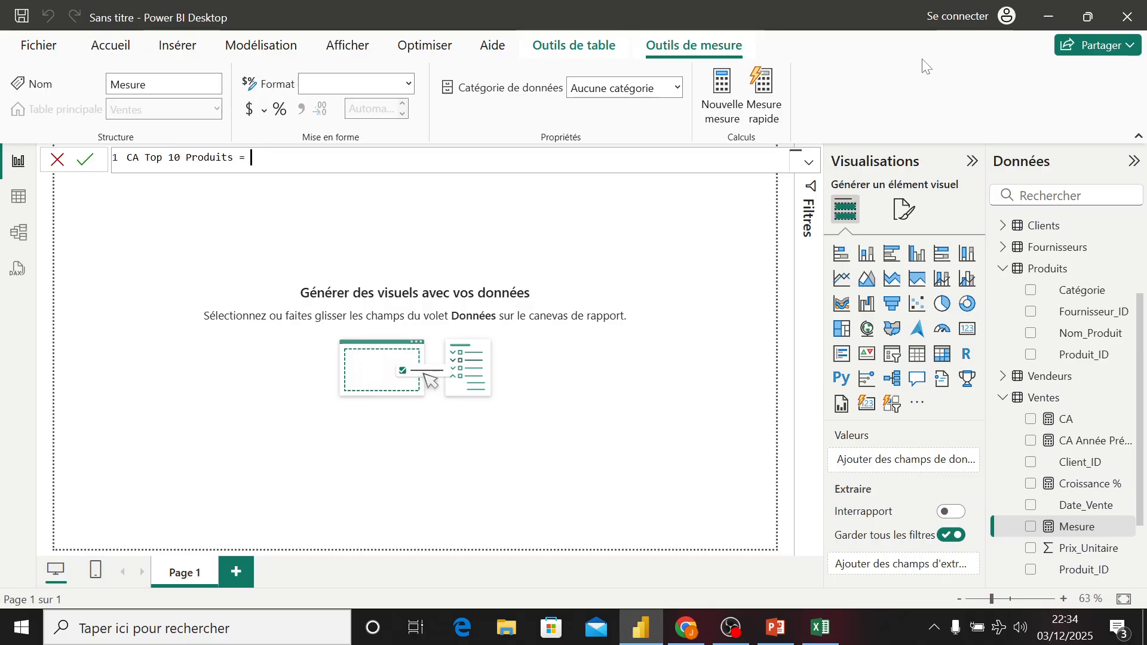
{"action": "type", "text": "cal"}
{"action": "key", "text": "Tab"}
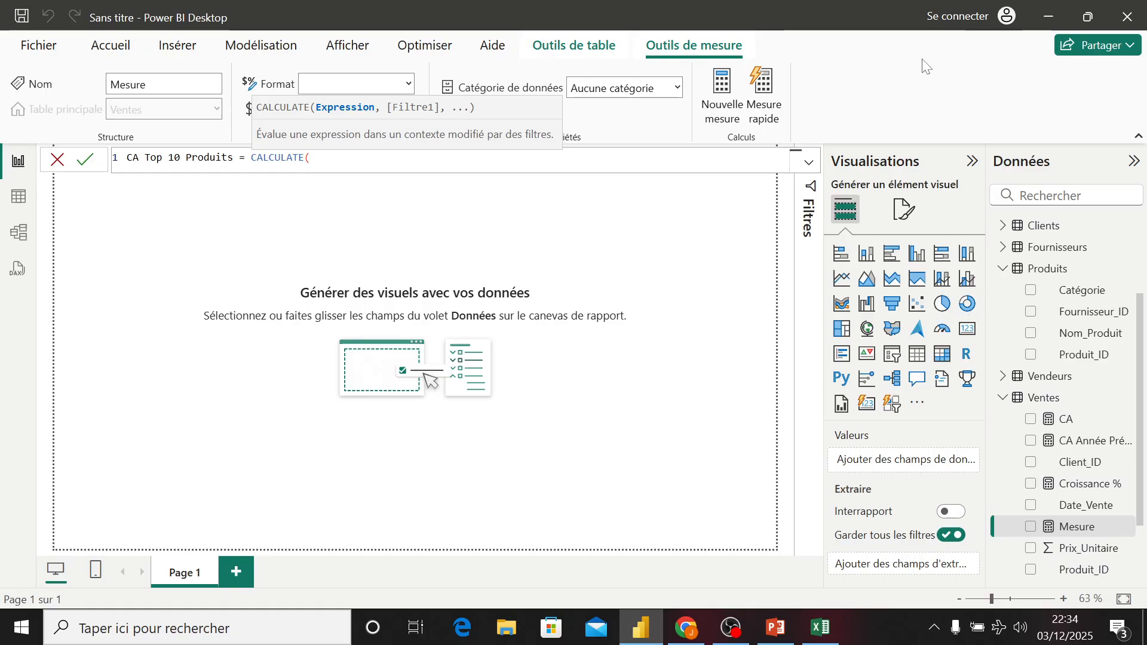
- Continue the formula with [CA], KEEPFILTERS(TOPN(10, ALL( as the filter argument
{"action": "type", "text": "[CA]"}
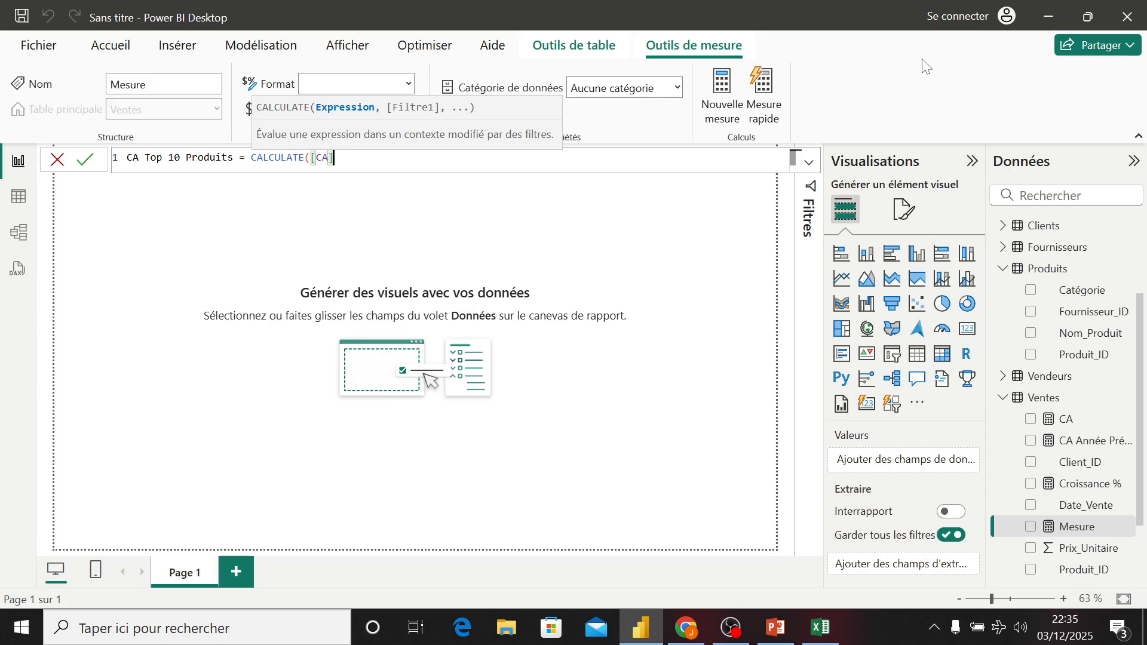
{"action": "type", "text": ","}
{"action": "type", "text": " k"}
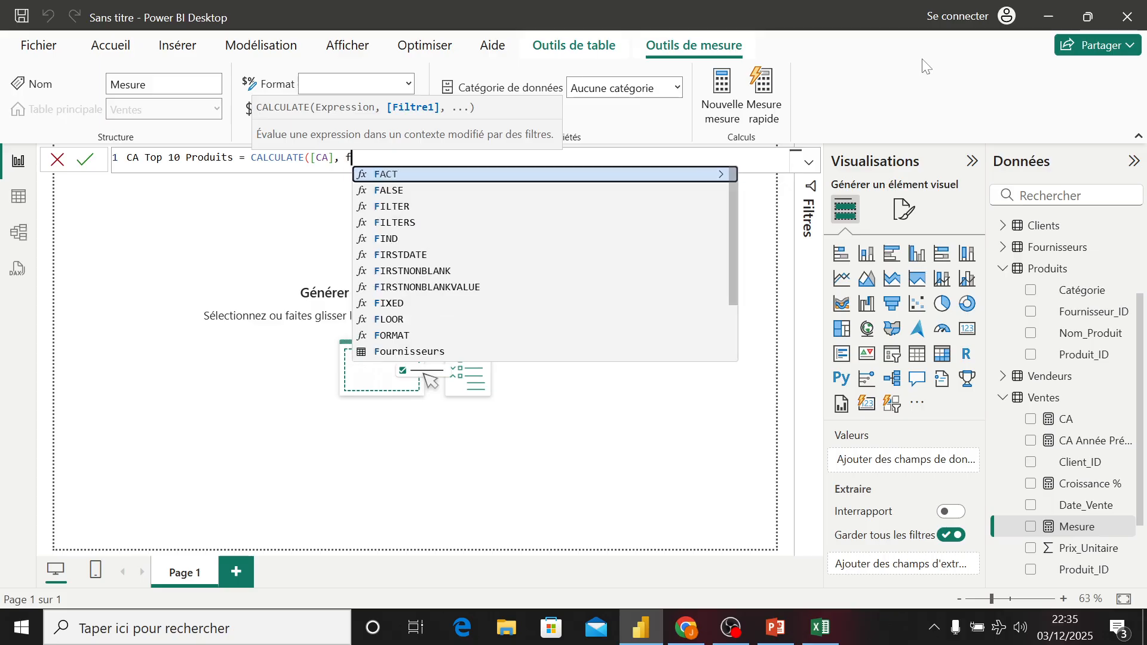
{"action": "type", "text": "e"}
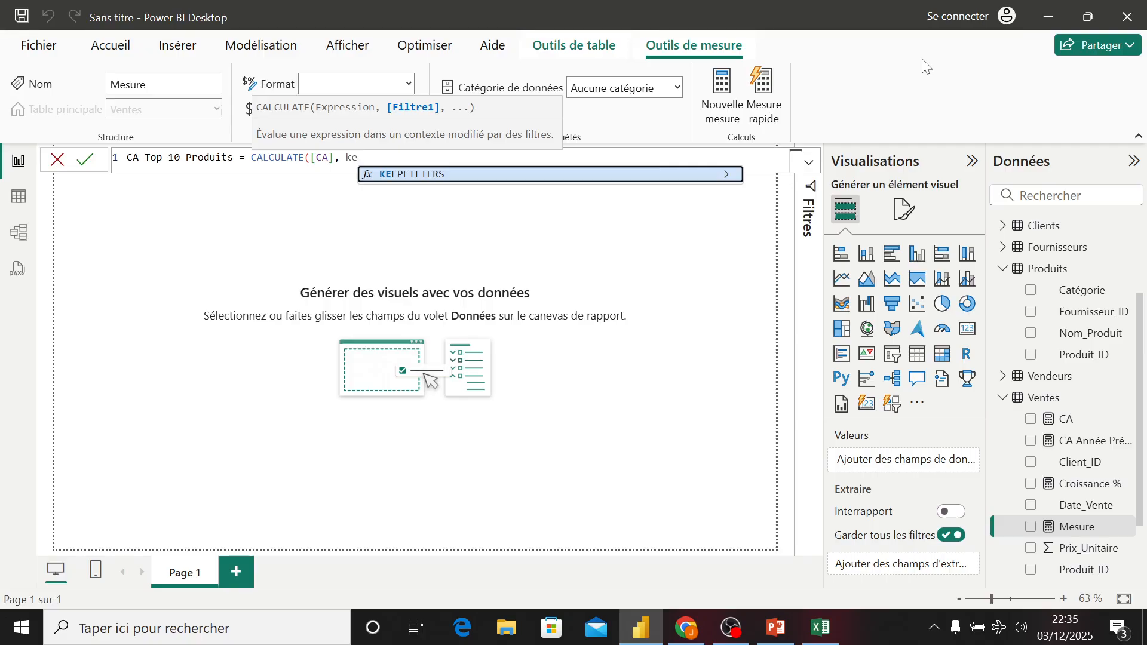
{"action": "key", "text": "Tab"}
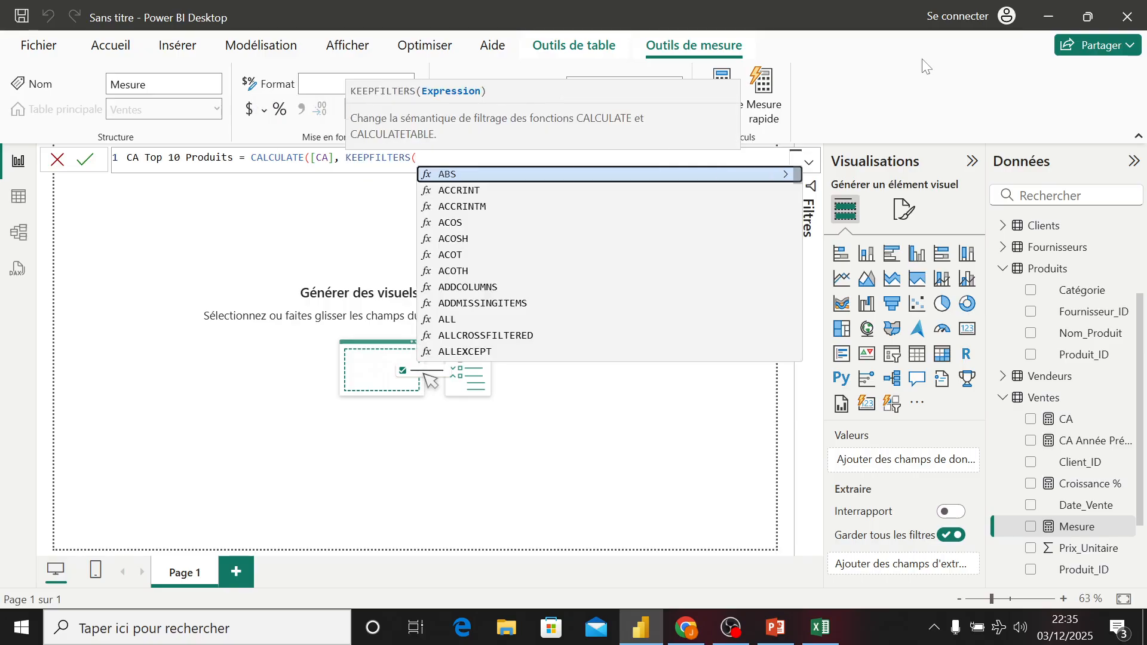
{"action": "type", "text": "pn"}
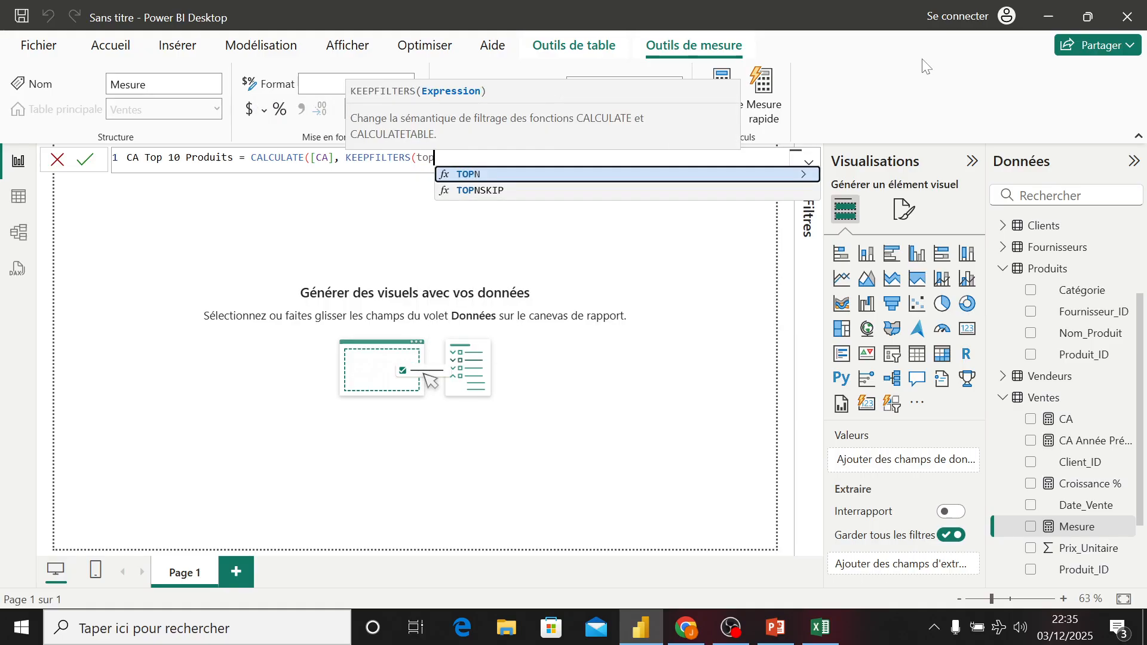
{"action": "key", "text": "Tab"}
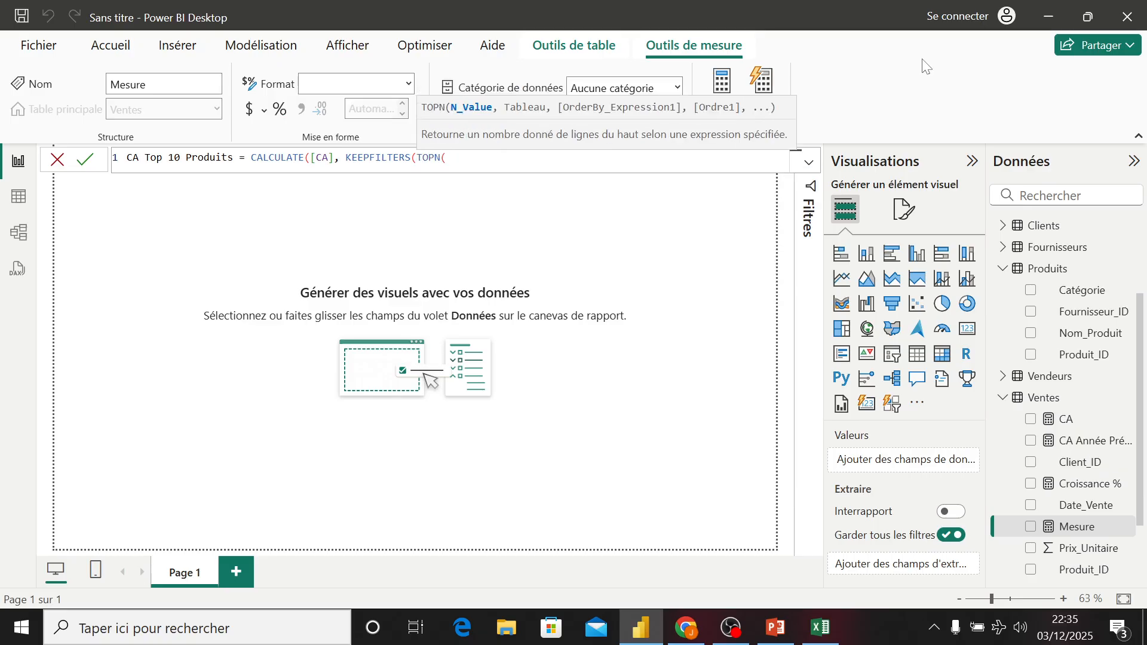
{"action": "type", "text": "10"}
{"action": "type", "text": ", ALL("}
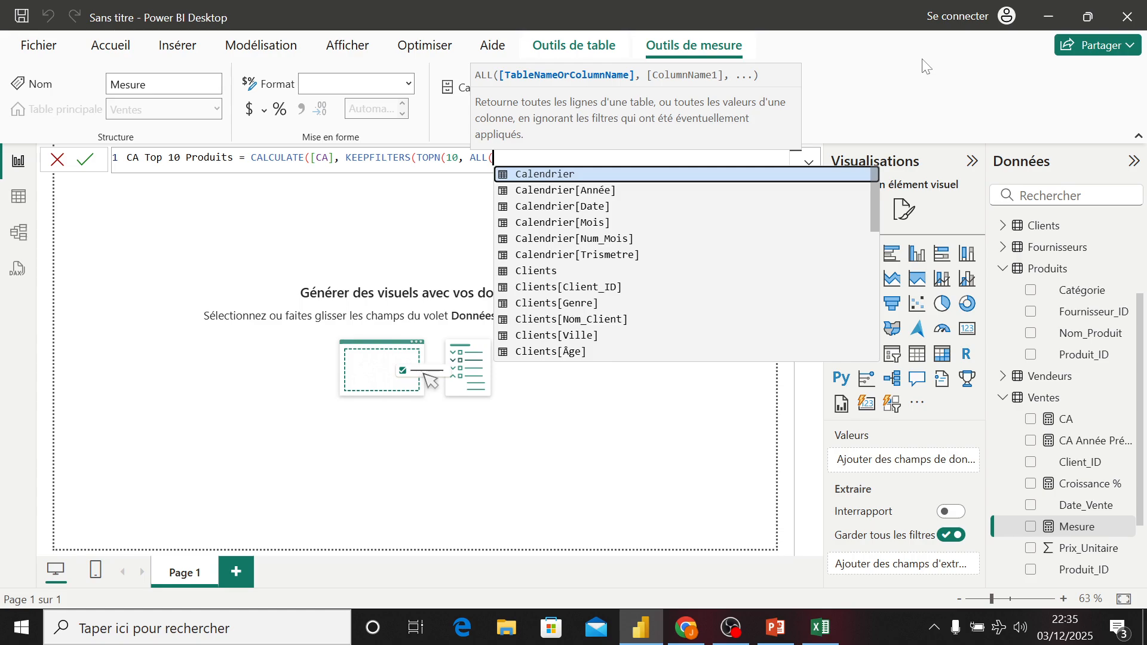
{"action": "type", "text": "produ"}
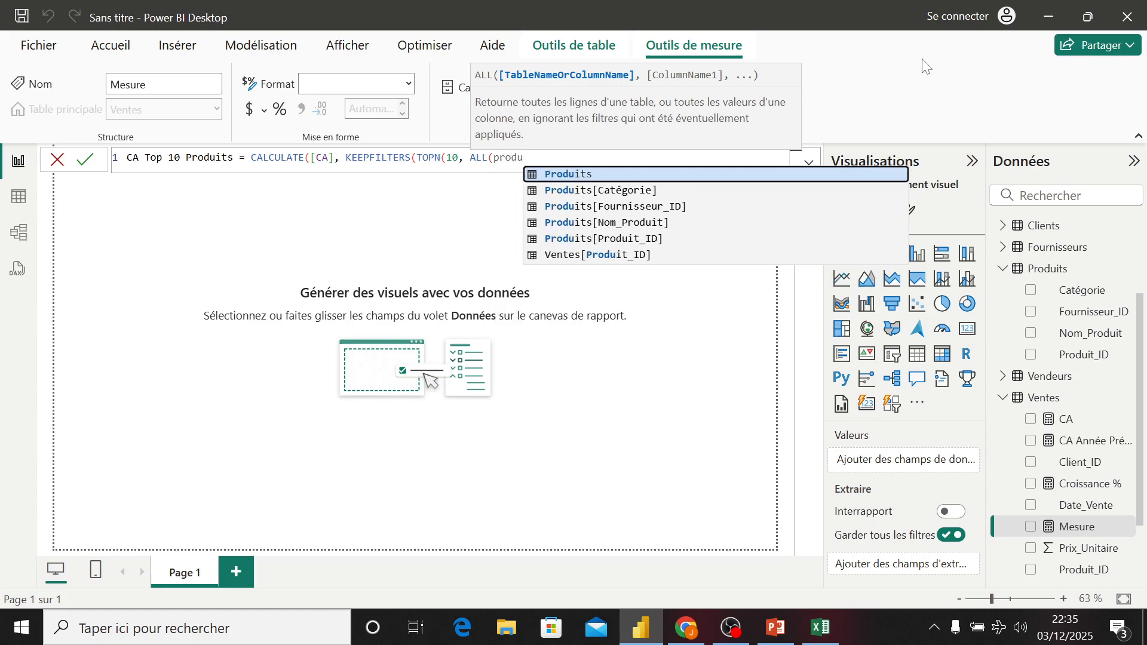
{"action": "type", "text": "it"}
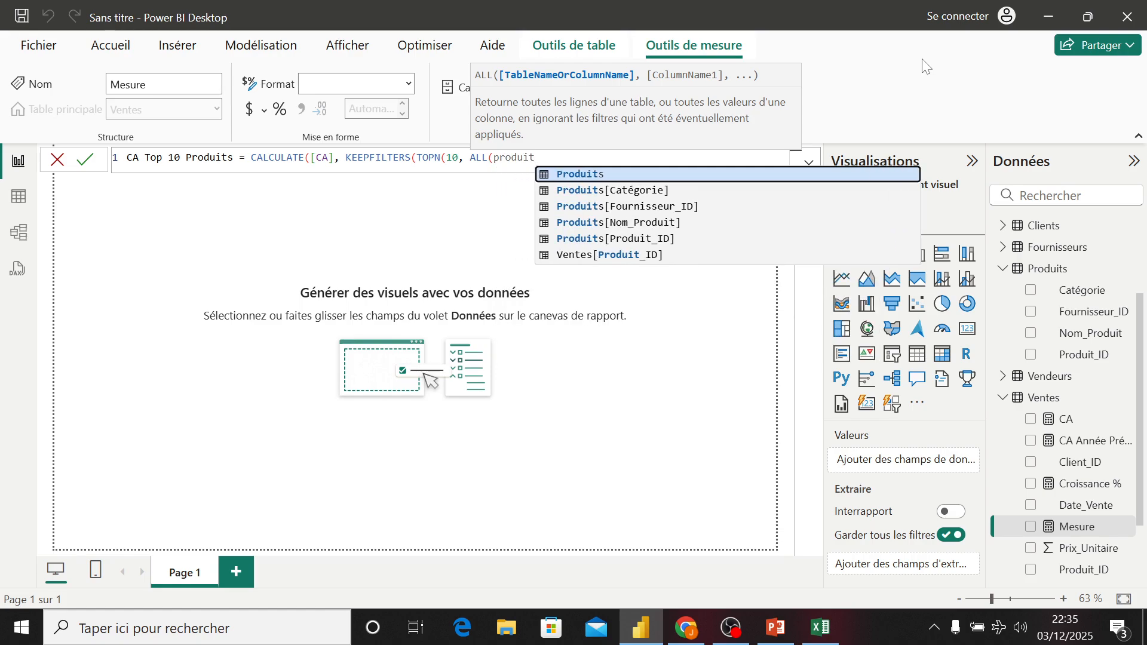
{"action": "type", "text": "s"}
- Finish the formula with Produits[Nom_Produit]), [CA], DESC))) and commit the measure
{"action": "key", "text": "Down"}
{"action": "key", "text": "Down"}
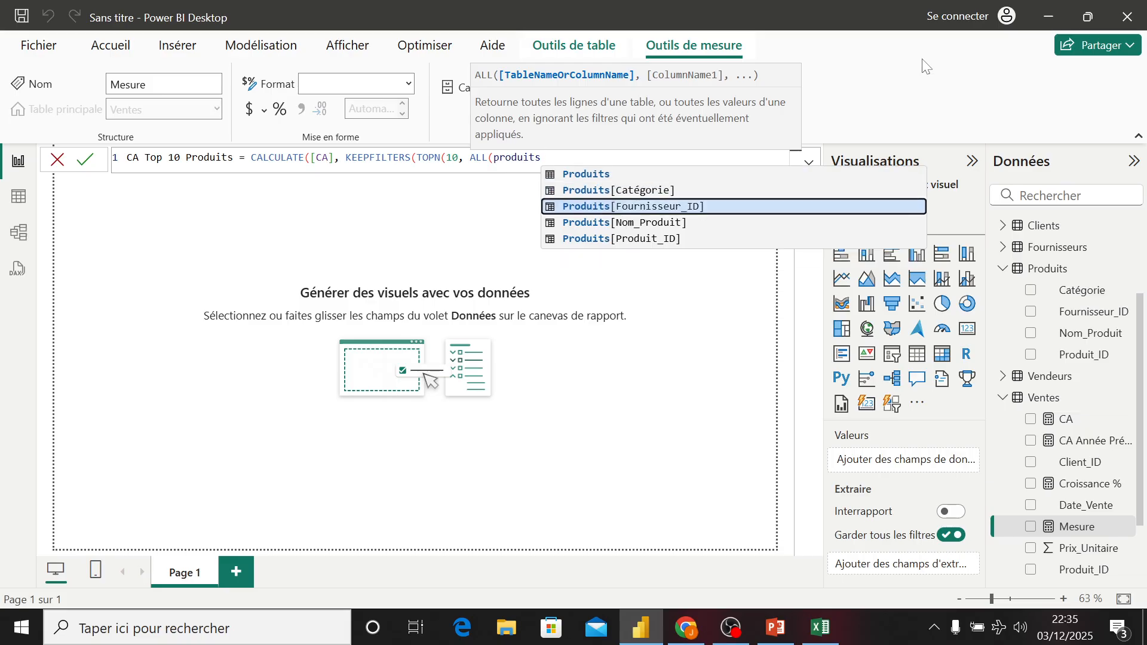
{"action": "key", "text": "Down"}
{"action": "key", "text": "Tab"}
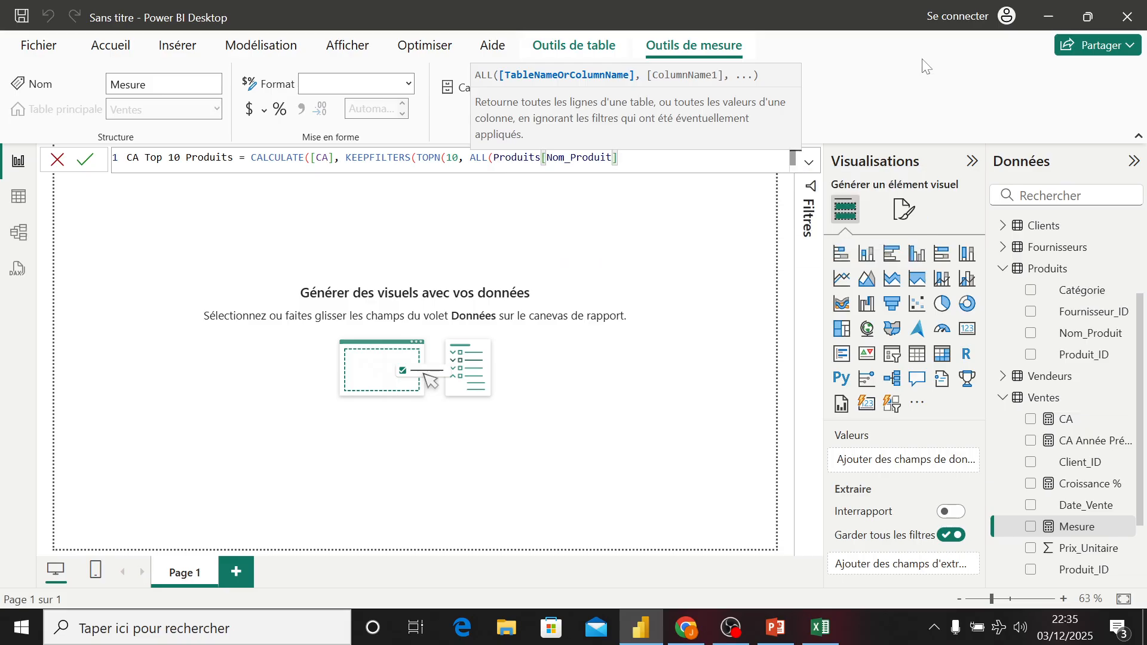
{"action": "type", "text": "), "}
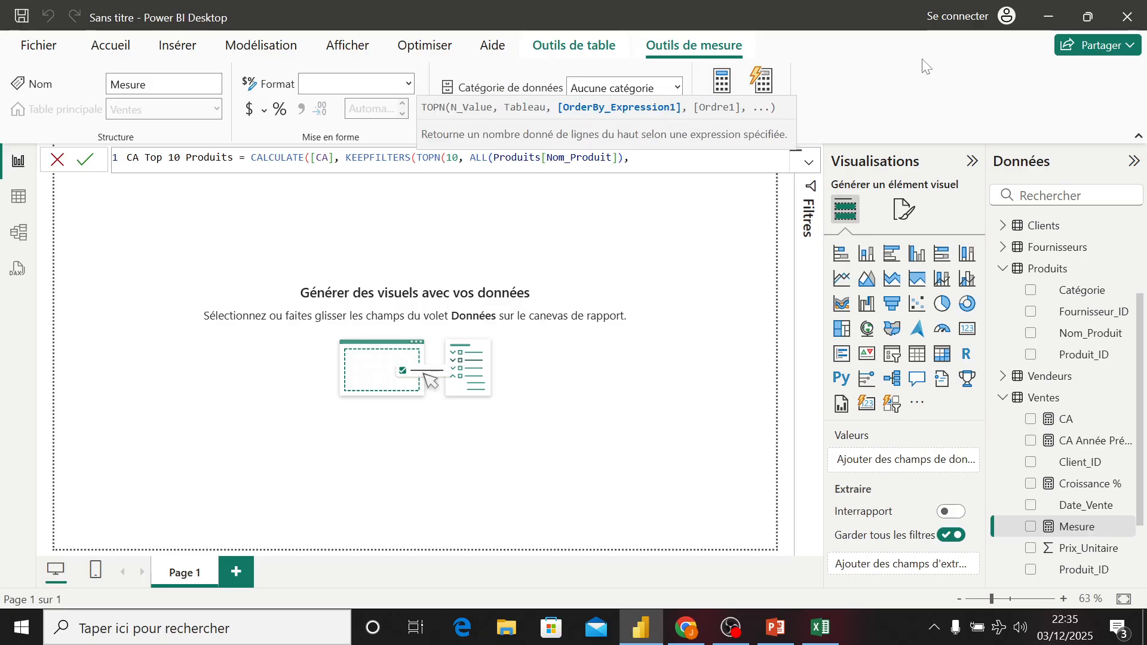
{"action": "type", "text": "["}
{"action": "key", "text": "Tab"}
{"action": "type", "text": ", "}
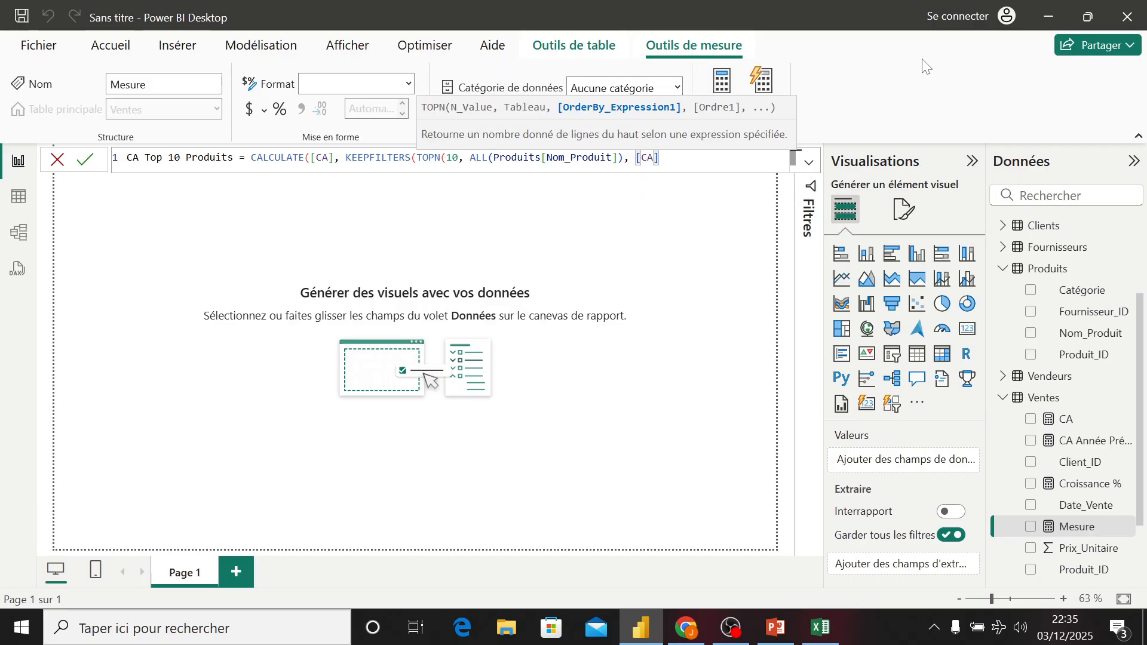
{"action": "type", "text": "D"}
{"action": "key", "text": "Down"}
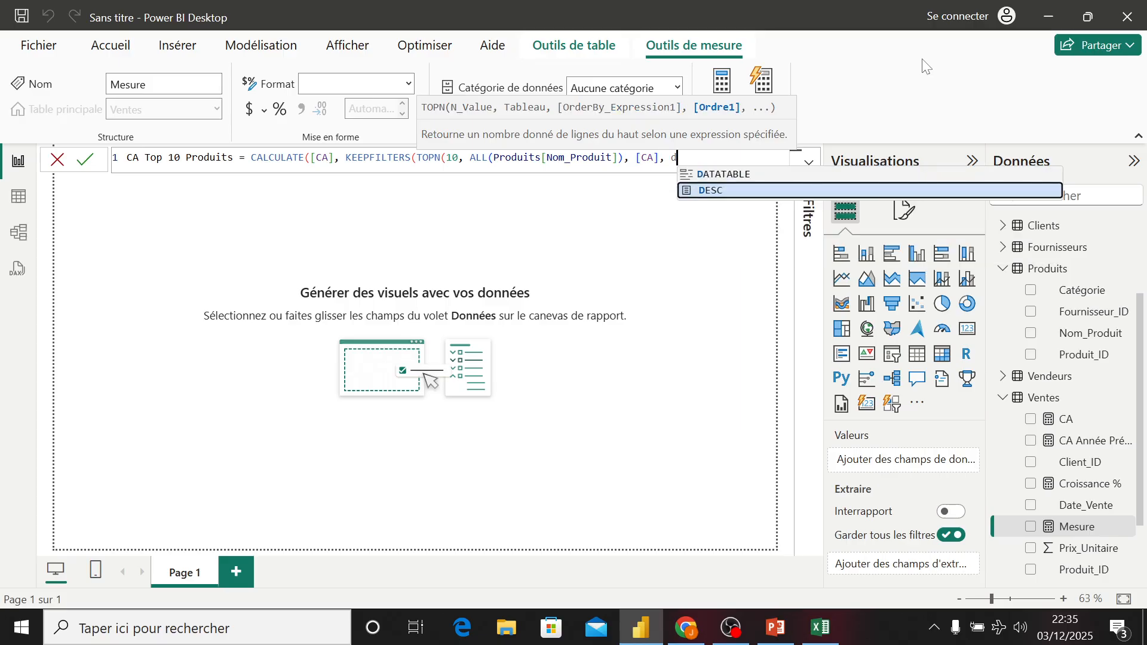
{"action": "key", "text": "Tab"}
{"action": "type", "text": "))"}
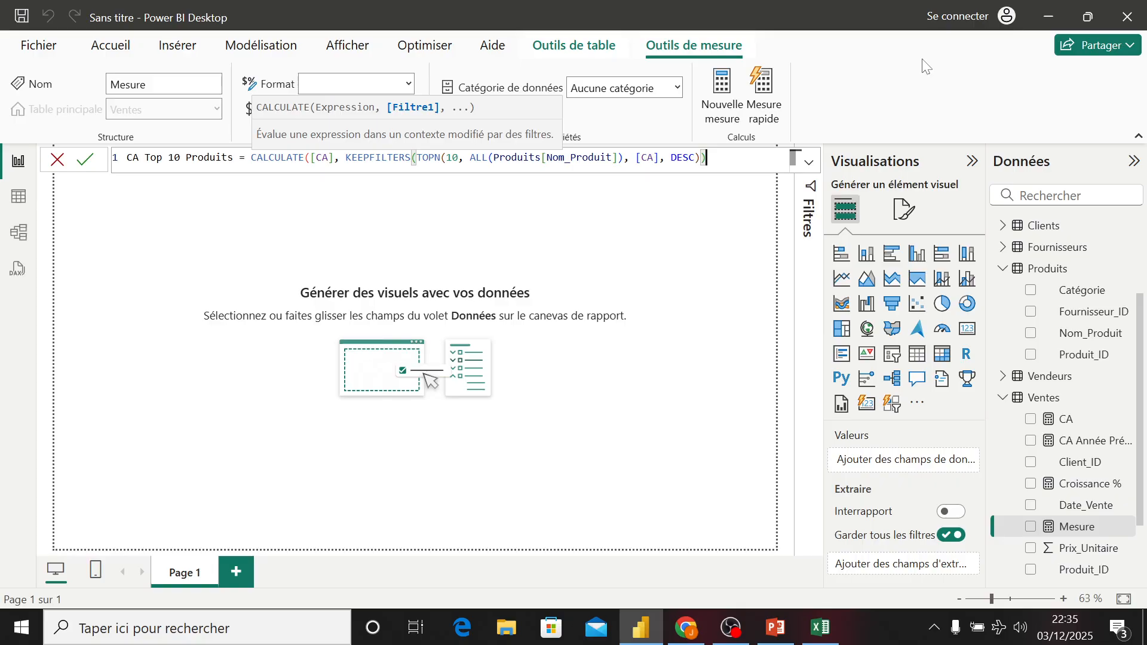
{"action": "type", "text": ")"}
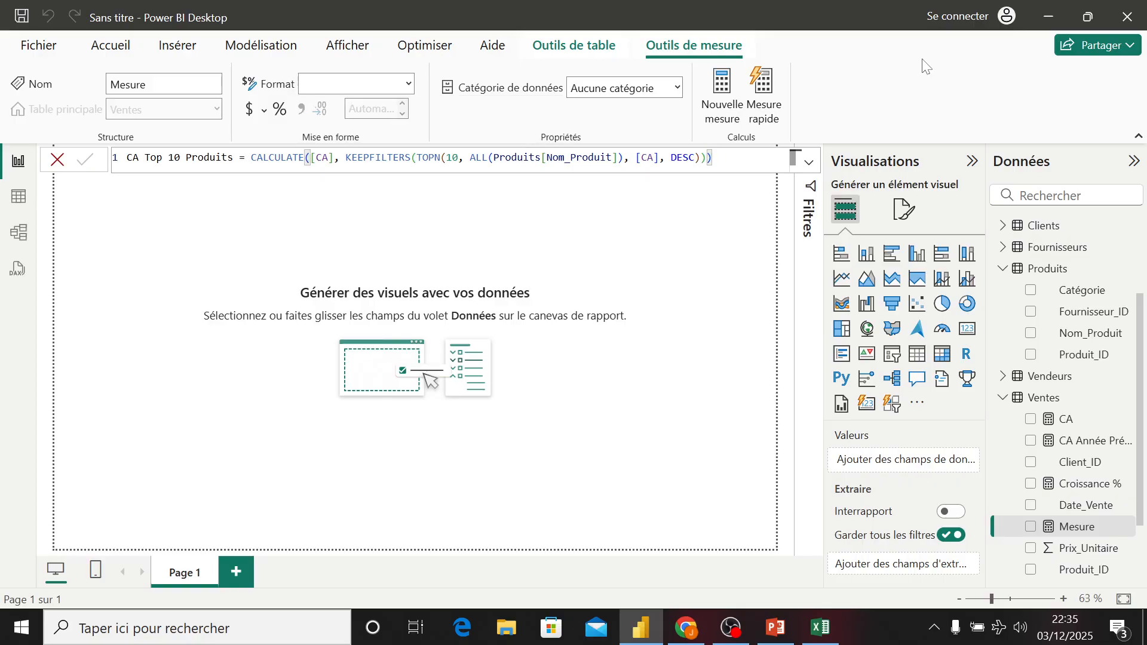
{"action": "key", "text": "Return"}
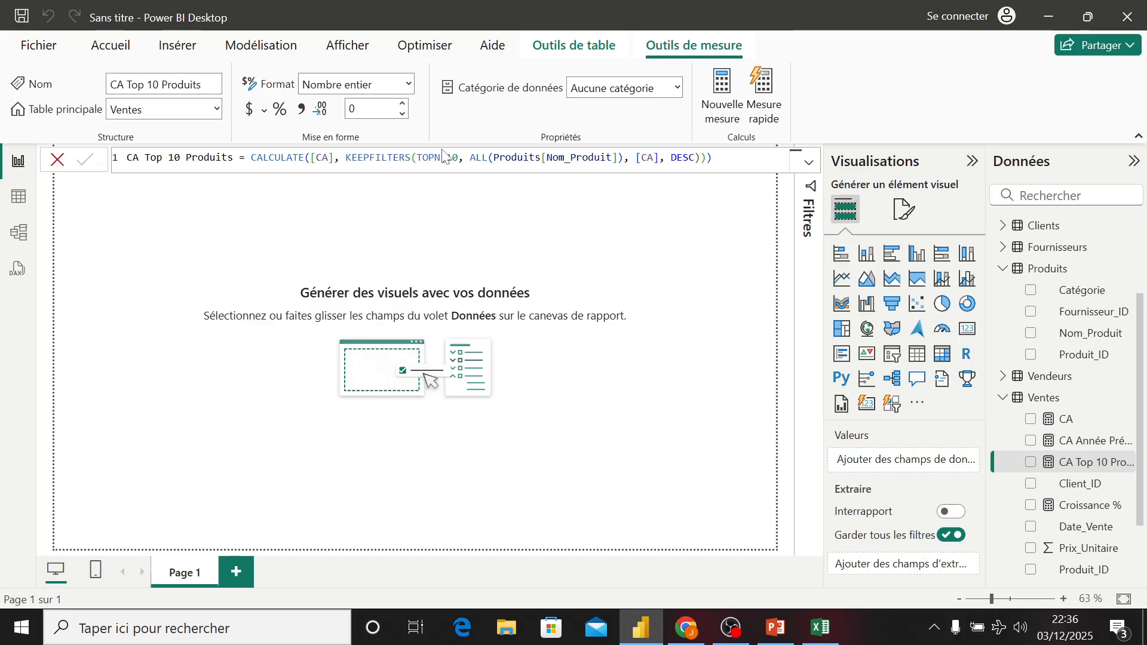
- Highlight the TOPN function in the CA Top 10 Produits formula
{"action": "left_click_drag", "start_coordinate": [441, 158], "coordinate": [412, 158]}
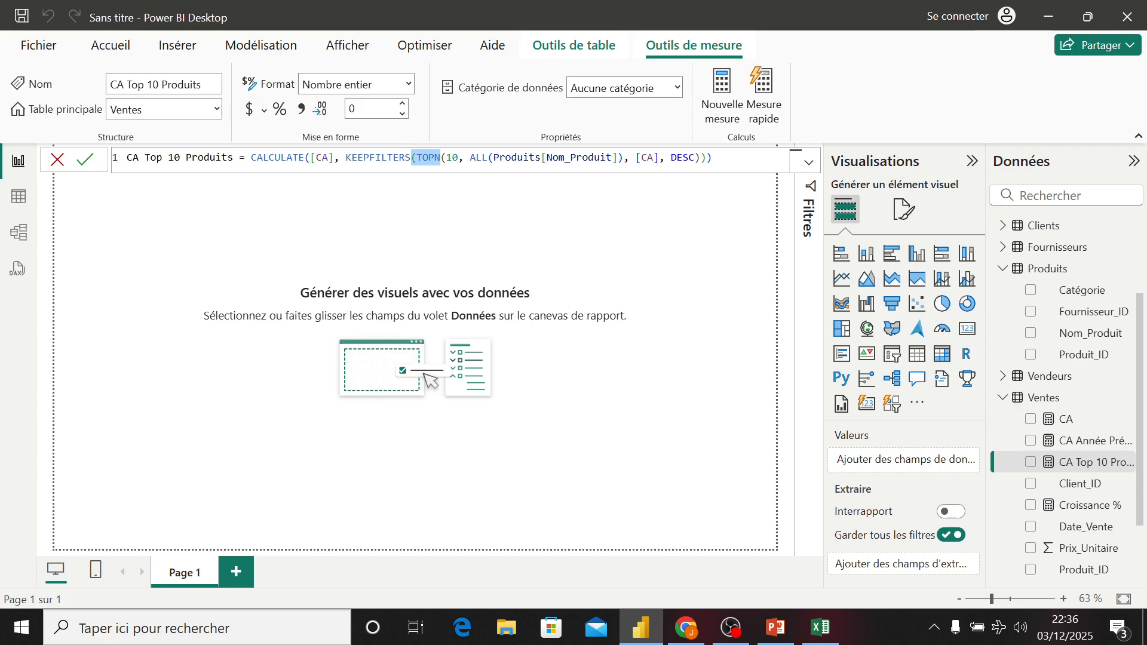
{"action": "left_click", "coordinate": [383, 228]}
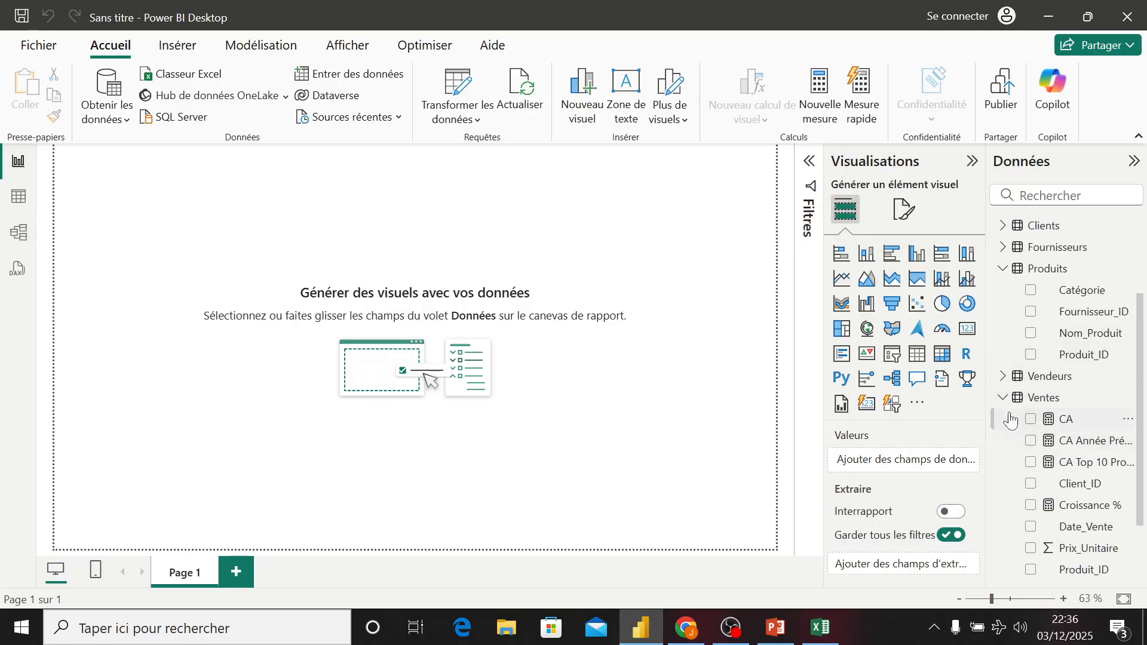
- Display the CA measure as a card visual in the top-left corner of the report page
{"action": "left_click", "coordinate": [1032, 422]}
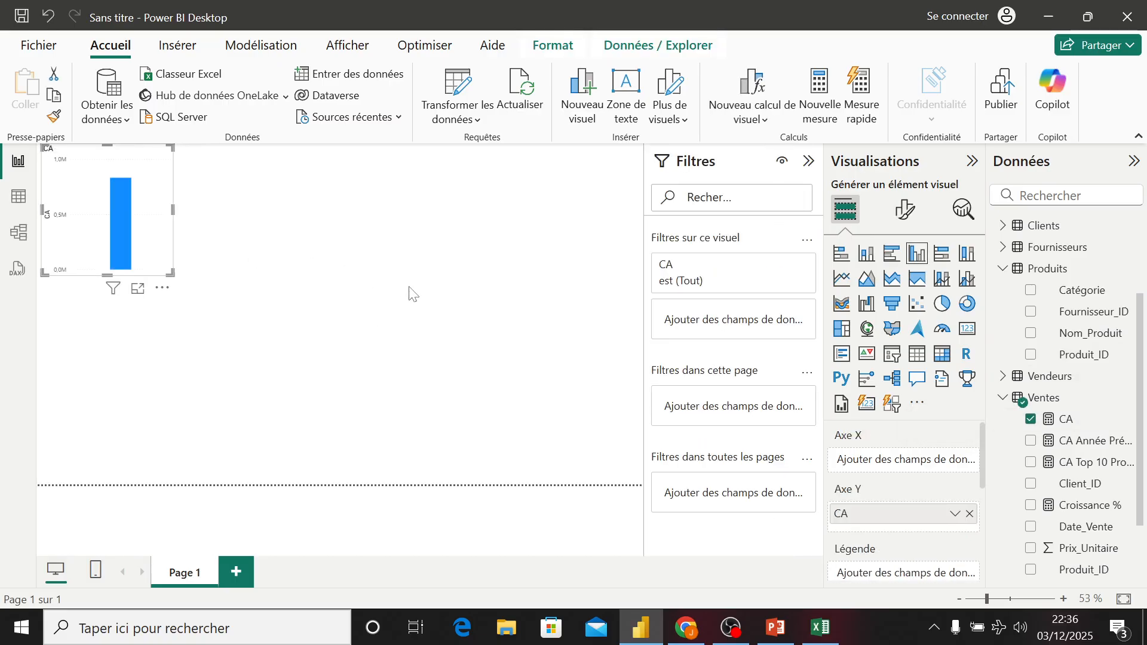
{"action": "left_click", "coordinate": [968, 328]}
{"action": "left_click_drag", "start_coordinate": [172, 273], "coordinate": [111, 199]}
{"action": "left_click", "coordinate": [287, 203]}
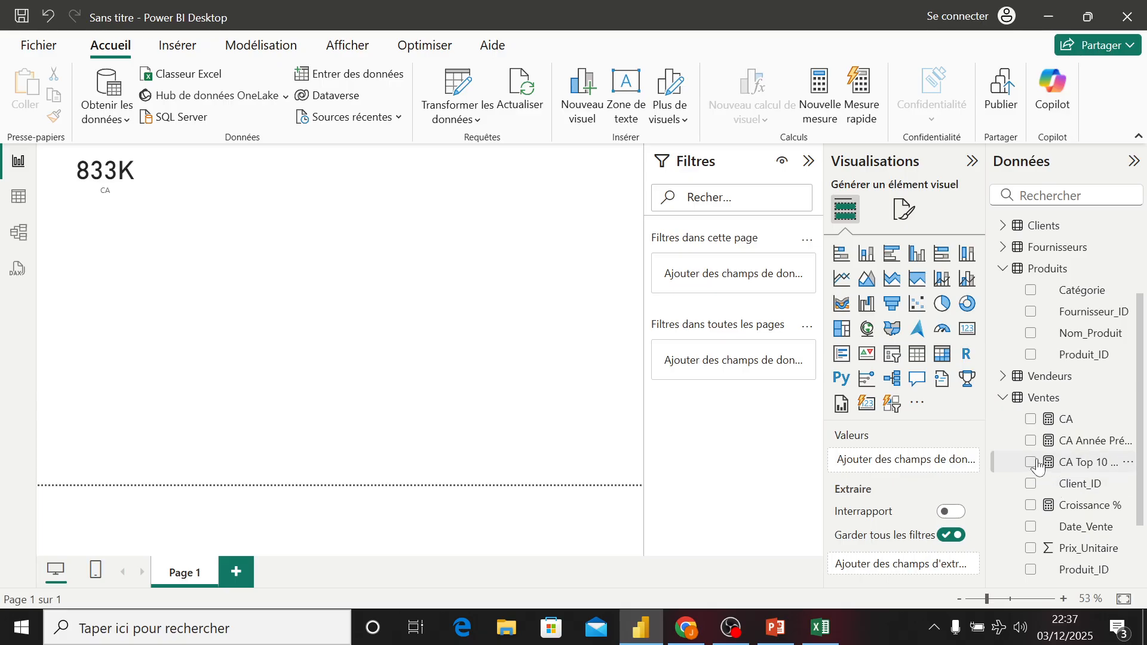
- Add CA Top 10 Produits to the page below the CA card and turn it into an enlarged card visual
{"action": "left_click_drag", "start_coordinate": [1038, 463], "coordinate": [925, 444]}
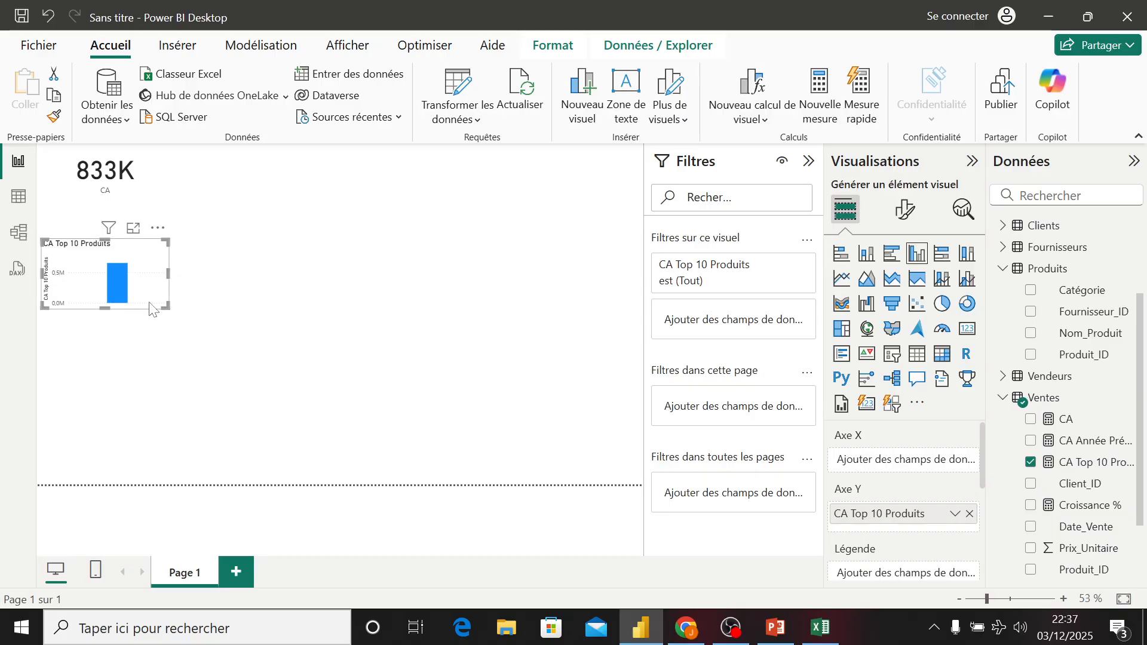
{"action": "left_click_drag", "start_coordinate": [167, 307], "coordinate": [254, 367]}
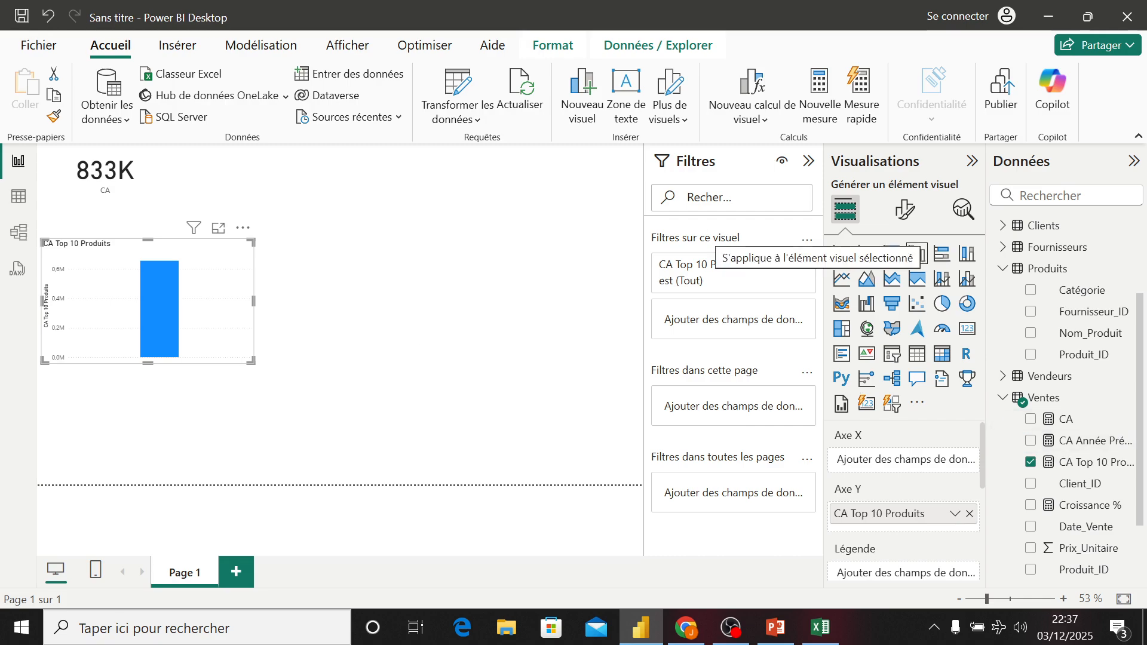
{"action": "left_click", "coordinate": [969, 329]}
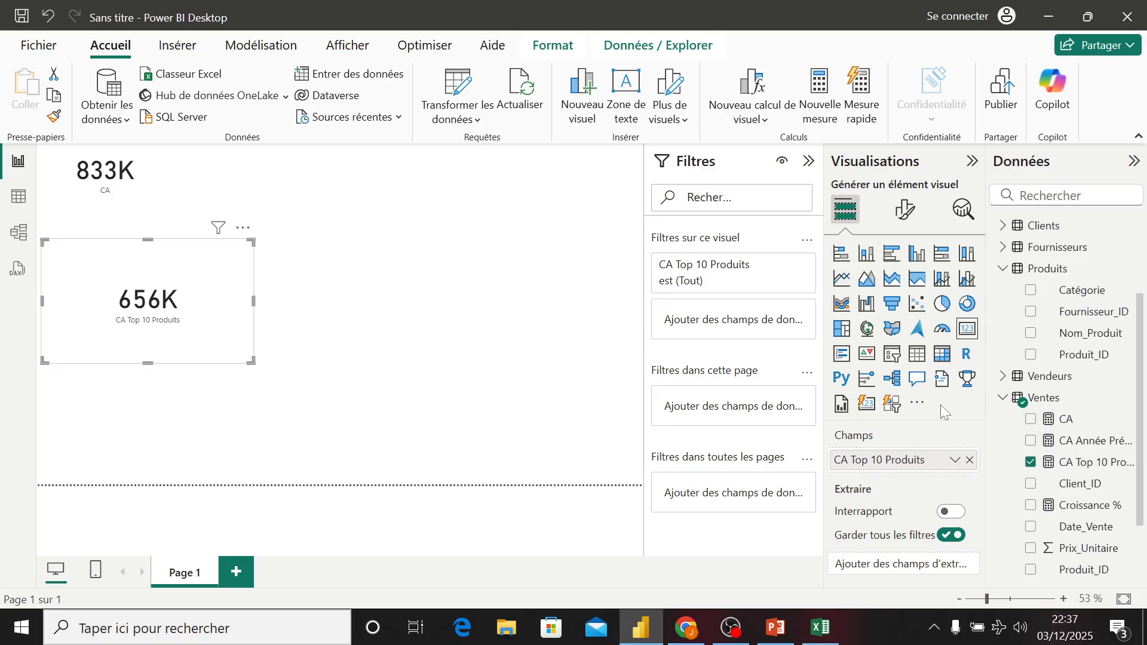
- Change the second card's field to CA Année Précédente
{"action": "left_click", "coordinate": [1030, 463]}
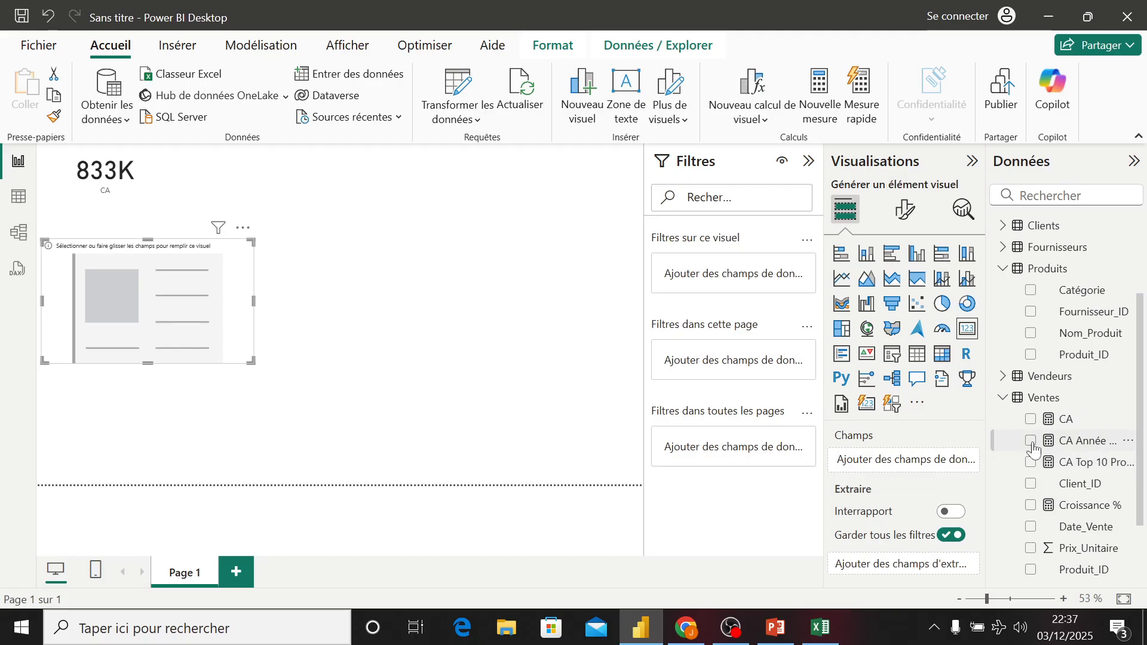
{"action": "left_click", "coordinate": [1030, 440]}
{"action": "left_click", "coordinate": [484, 376]}
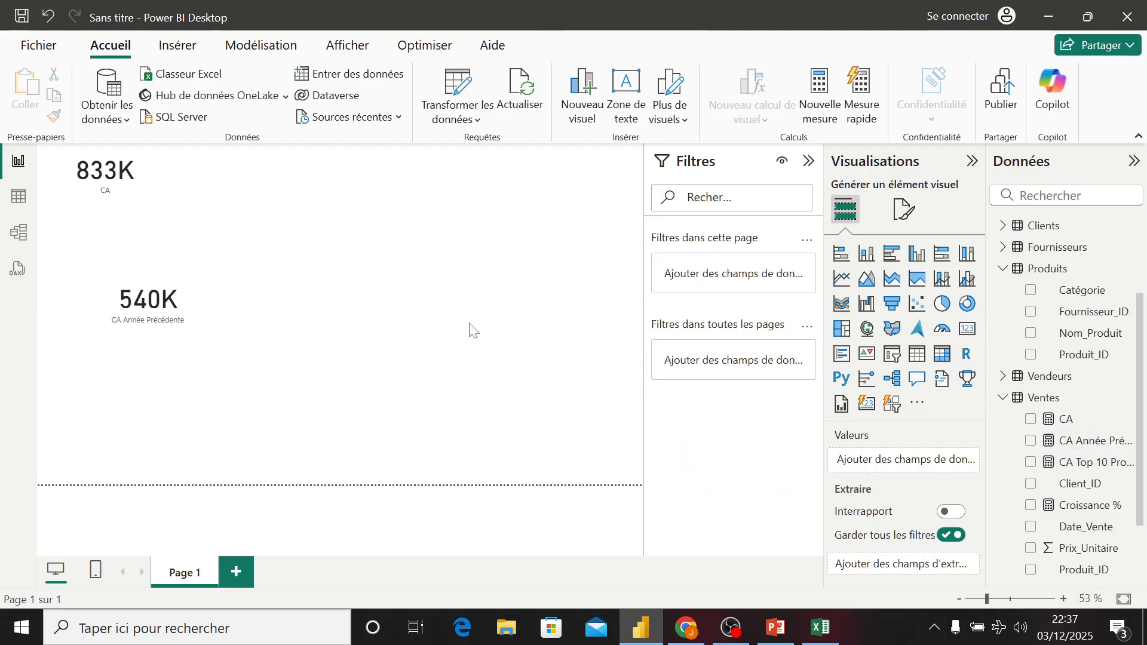
- Insert a third card visual below and give it the CA Année Précédente measure
{"action": "left_click", "coordinate": [969, 330]}
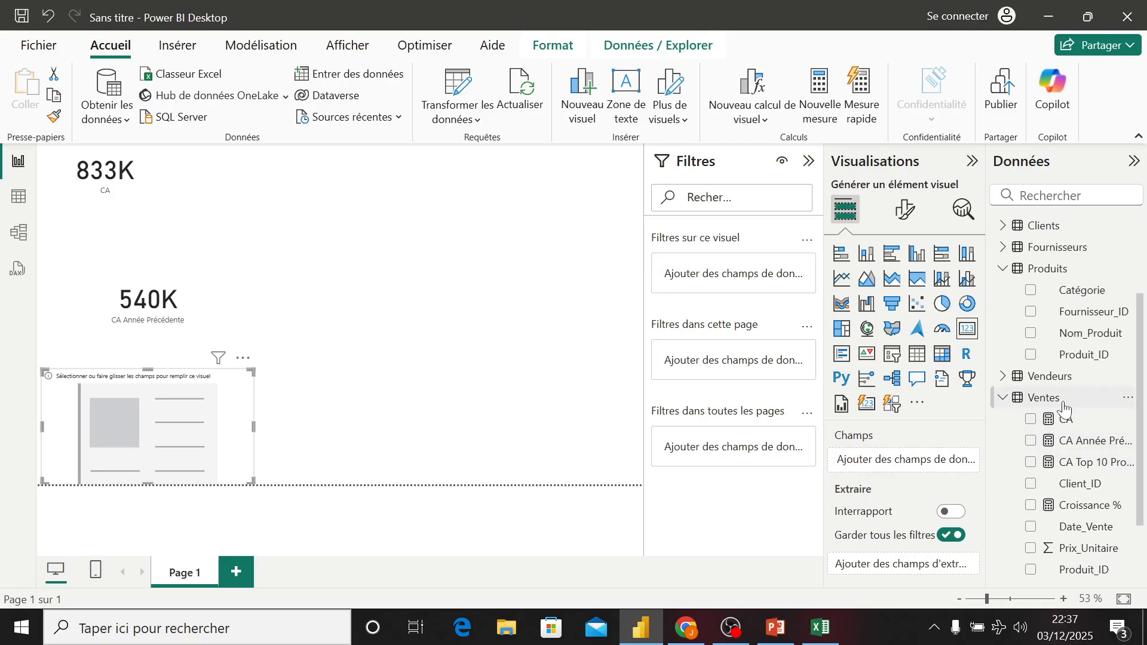
{"action": "left_click", "coordinate": [1031, 443]}
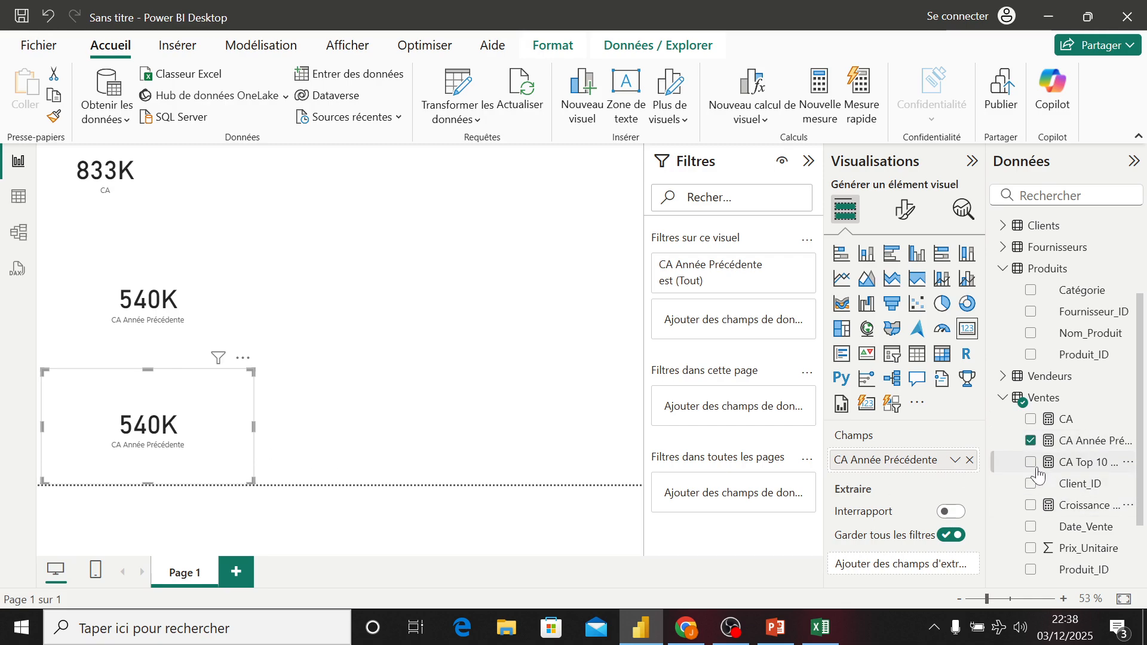
- Set the third card's field to the Croissance % measure
{"action": "left_click", "coordinate": [1034, 508]}
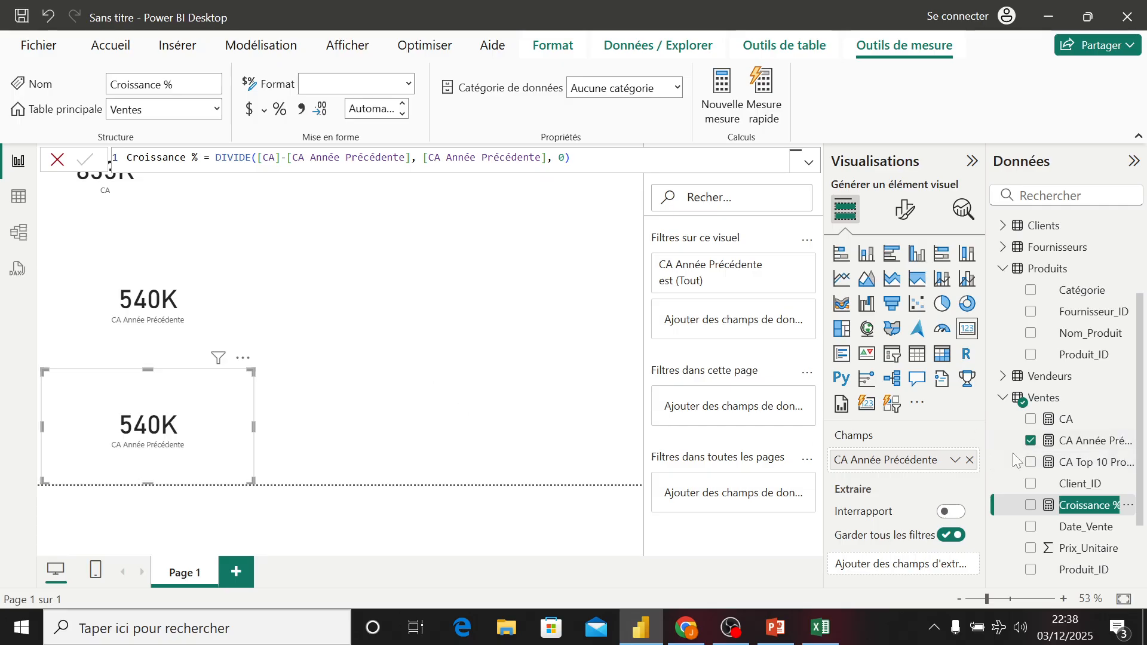
{"action": "left_click", "coordinate": [1030, 441]}
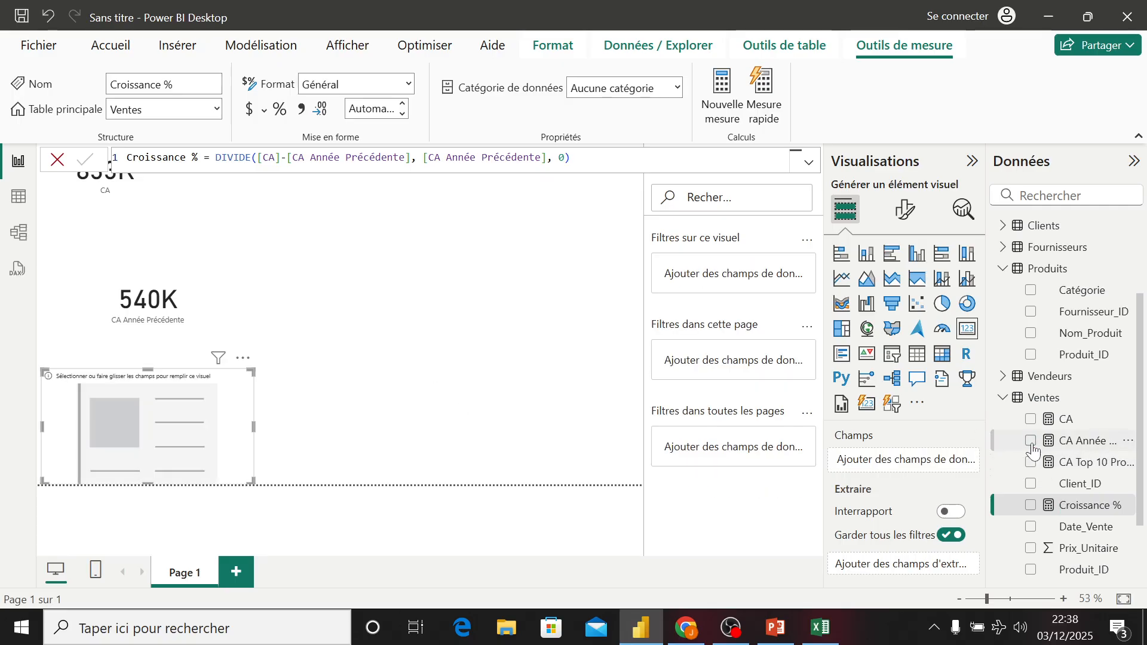
{"action": "left_click", "coordinate": [1031, 505]}
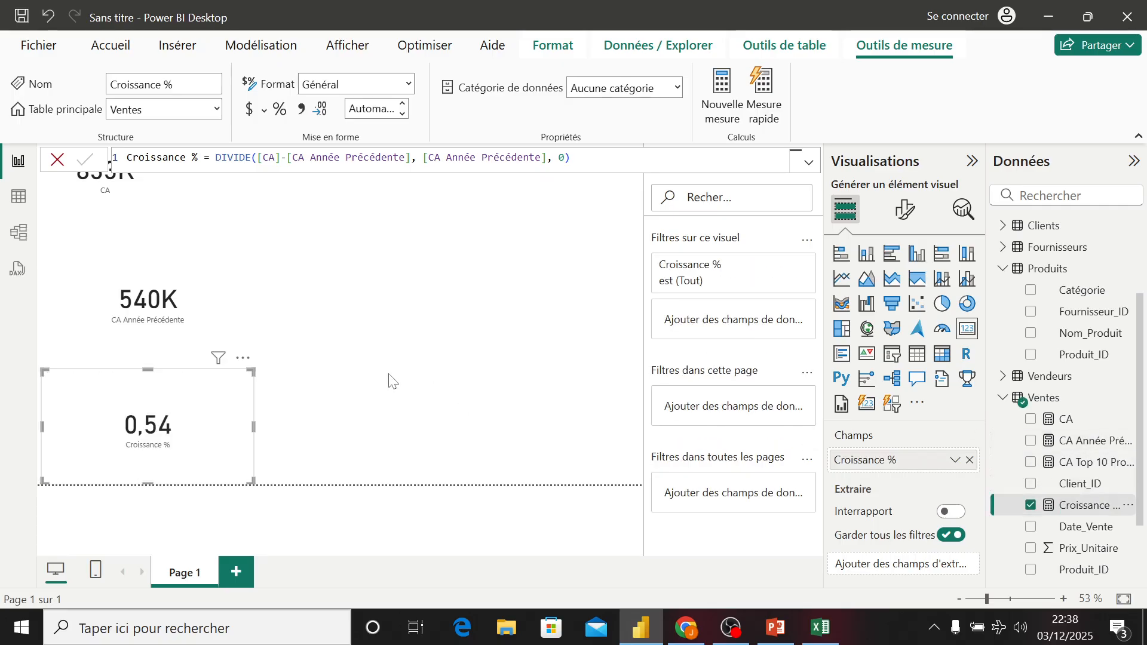
- Move the Croissance % card up beside the others and shrink it to a small card
{"action": "left_click_drag", "start_coordinate": [197, 415], "coordinate": [412, 275]}
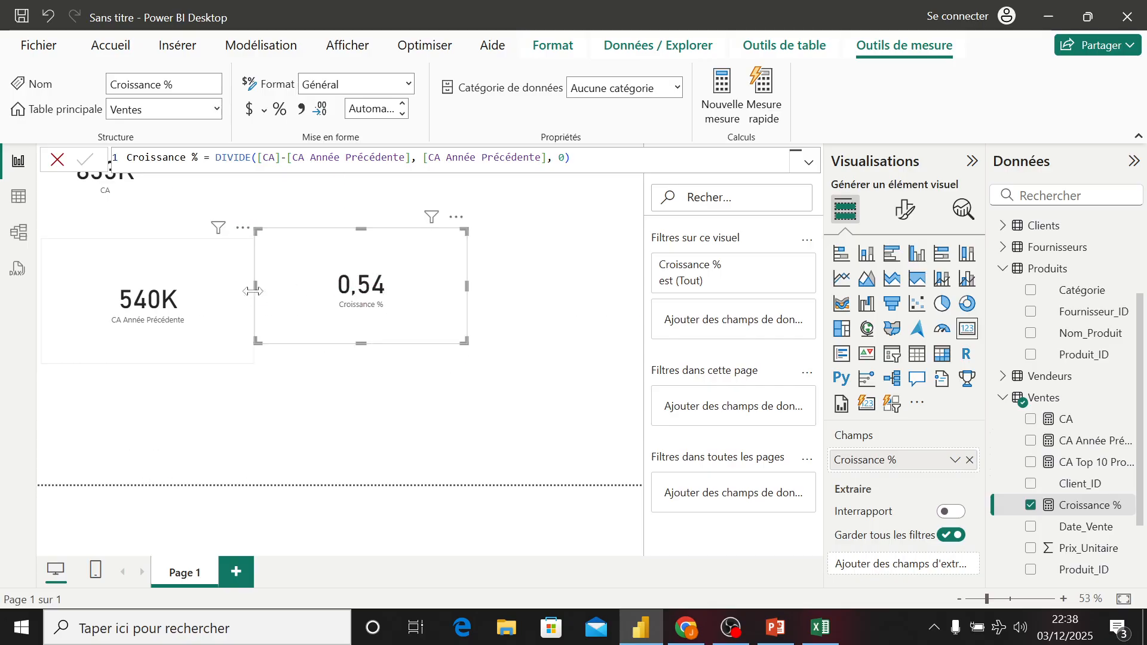
{"action": "left_click_drag", "start_coordinate": [466, 343], "coordinate": [439, 206]}
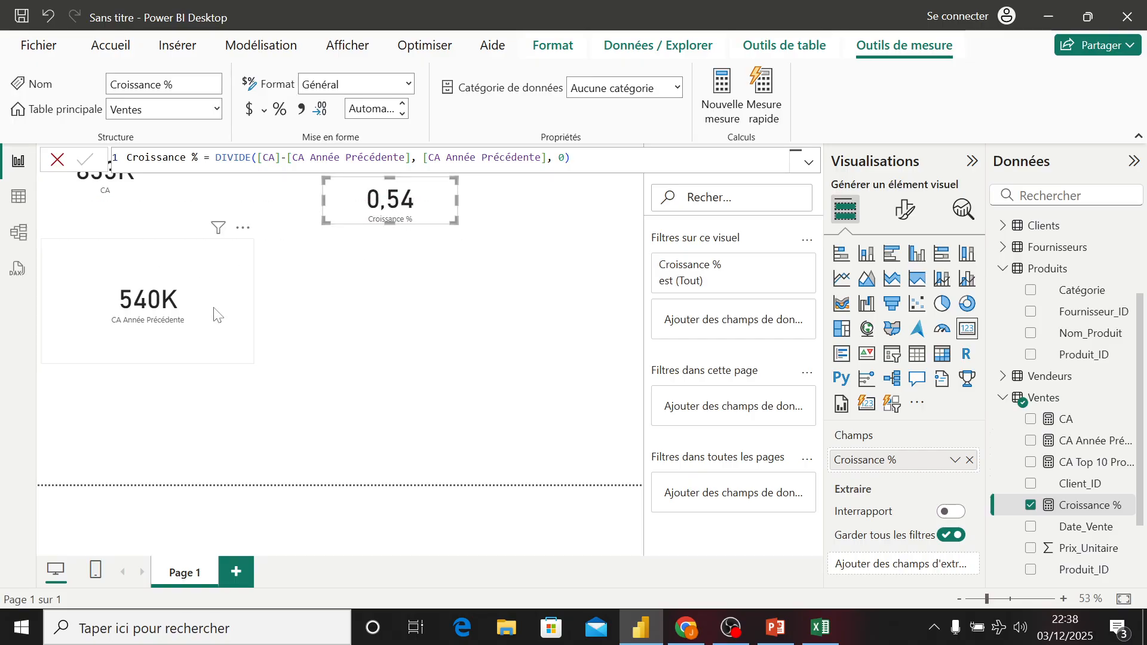
- Arrange the CA Année Précédente and Croissance % cards in one row next to the CA card at the top of the page
{"action": "left_click", "coordinate": [242, 349]}
{"action": "left_click_drag", "start_coordinate": [250, 360], "coordinate": [288, 176]}
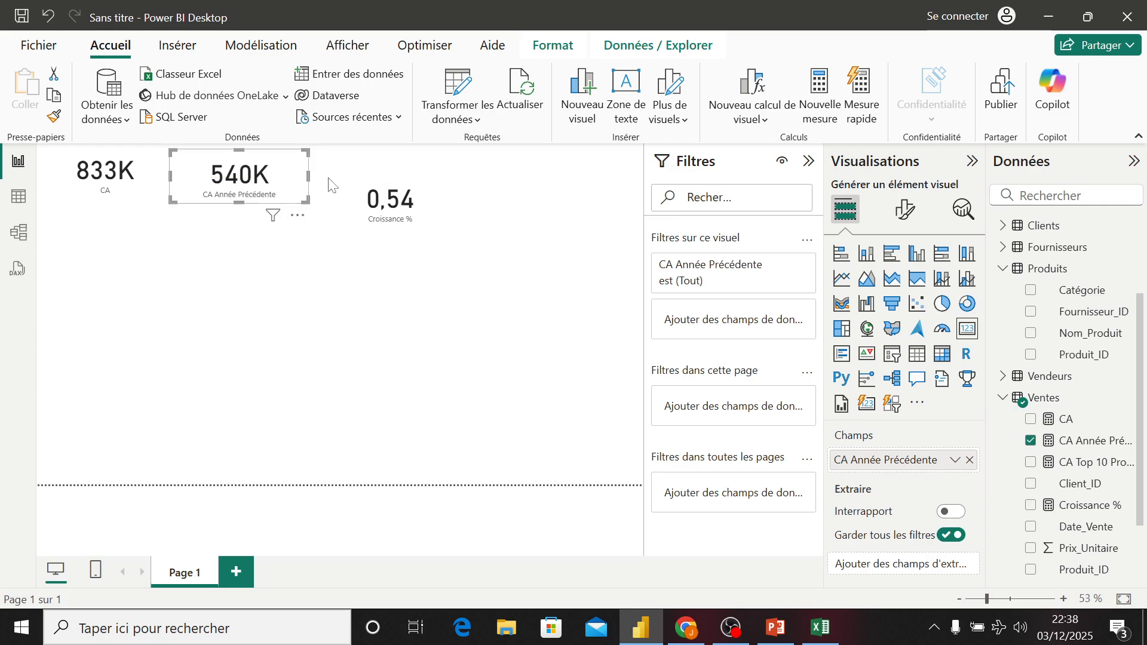
{"action": "left_click_drag", "start_coordinate": [433, 194], "coordinate": [429, 165]}
{"action": "left_click_drag", "start_coordinate": [452, 168], "coordinate": [440, 172]}
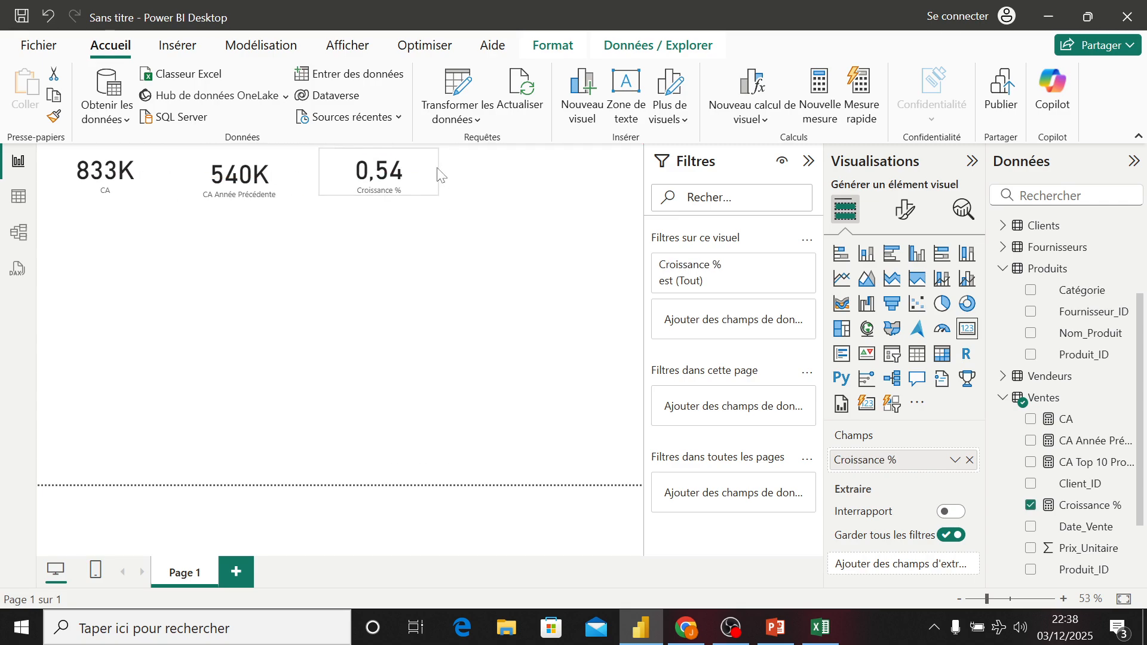
{"action": "left_click", "coordinate": [275, 157]}
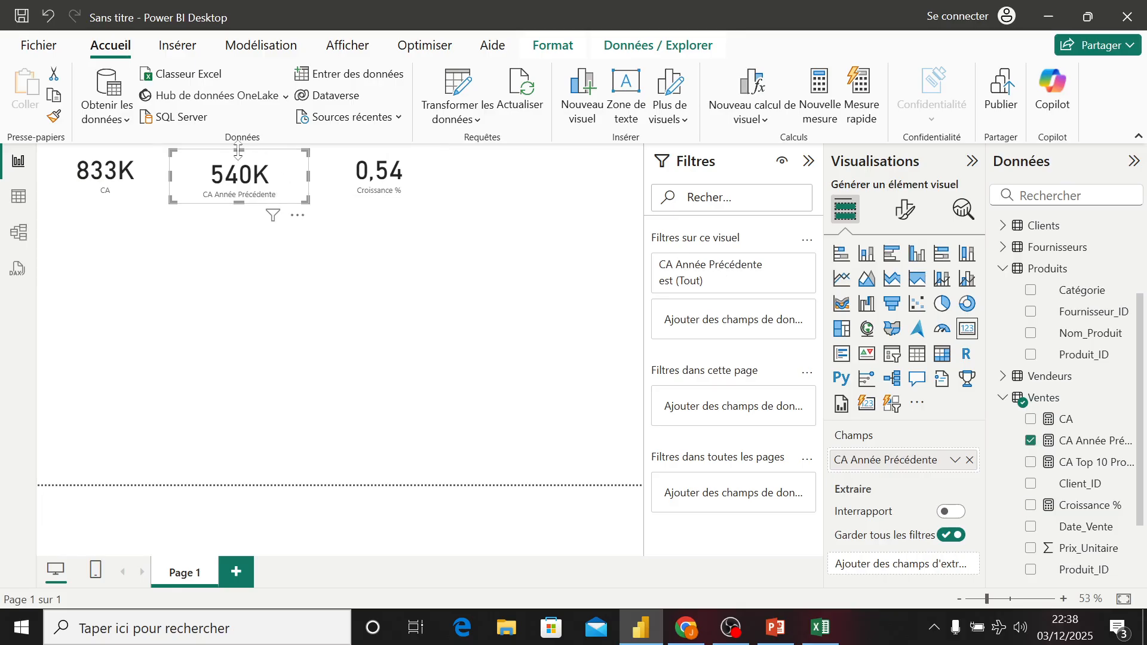
{"action": "left_click_drag", "start_coordinate": [273, 153], "coordinate": [271, 176]}
{"action": "left_click_drag", "start_coordinate": [347, 169], "coordinate": [321, 165]}
{"action": "left_click", "coordinate": [292, 250]}
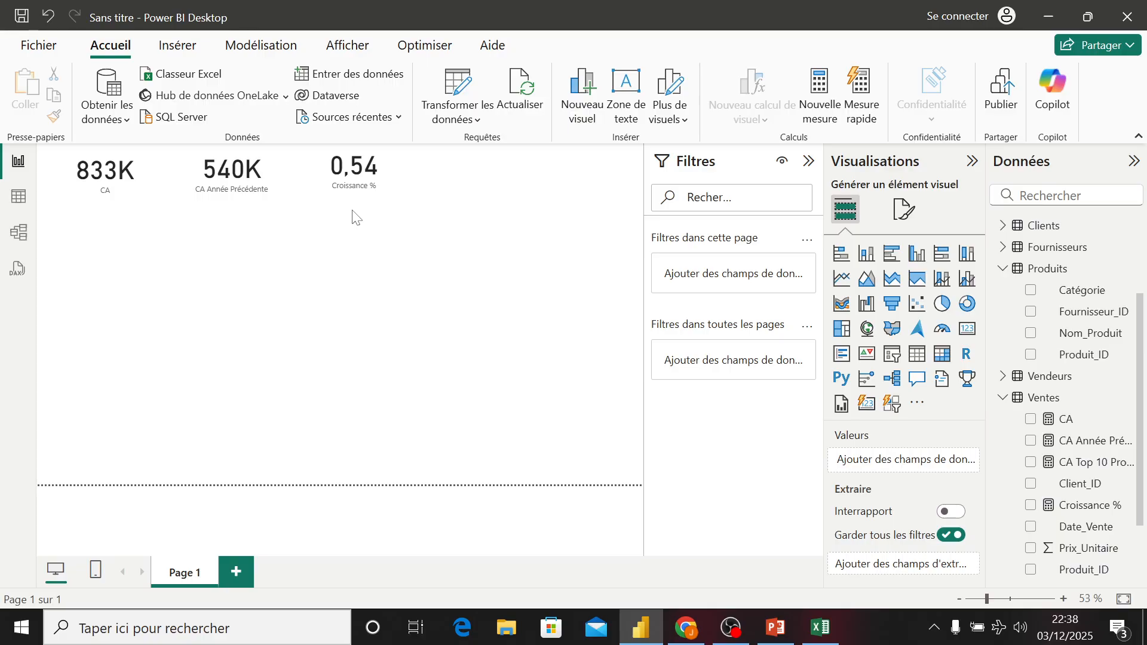
- Insert a stacked bar chart showing CA Top 10 Produits by Nom_Produit and enlarge it
{"action": "left_click", "coordinate": [841, 255]}
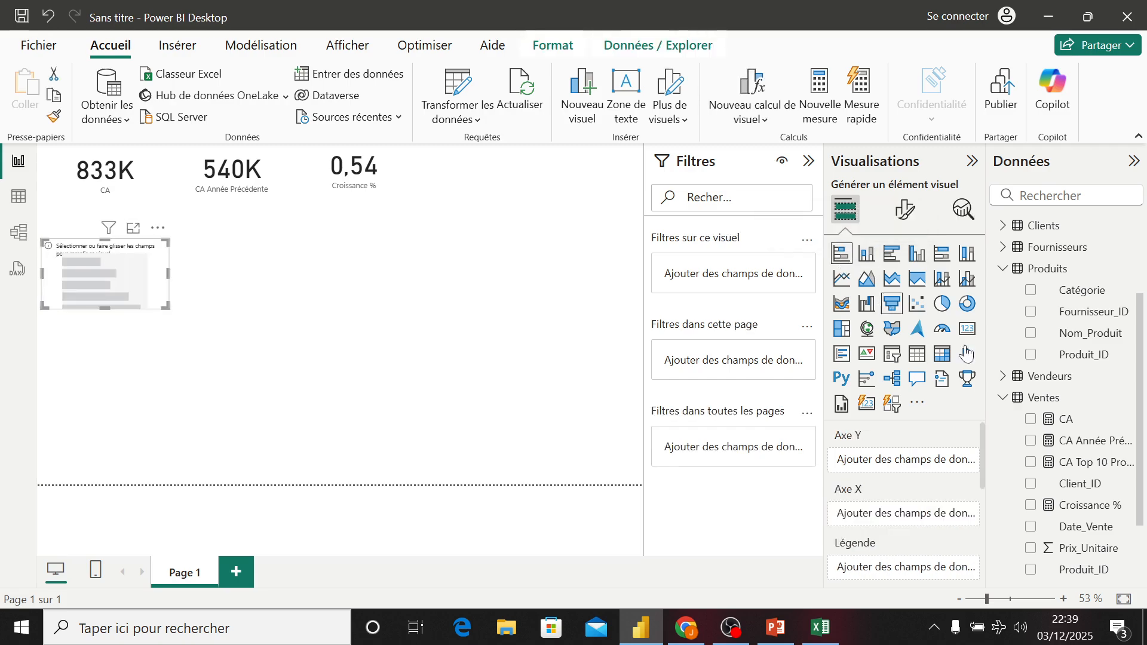
{"action": "left_click", "coordinate": [1030, 466]}
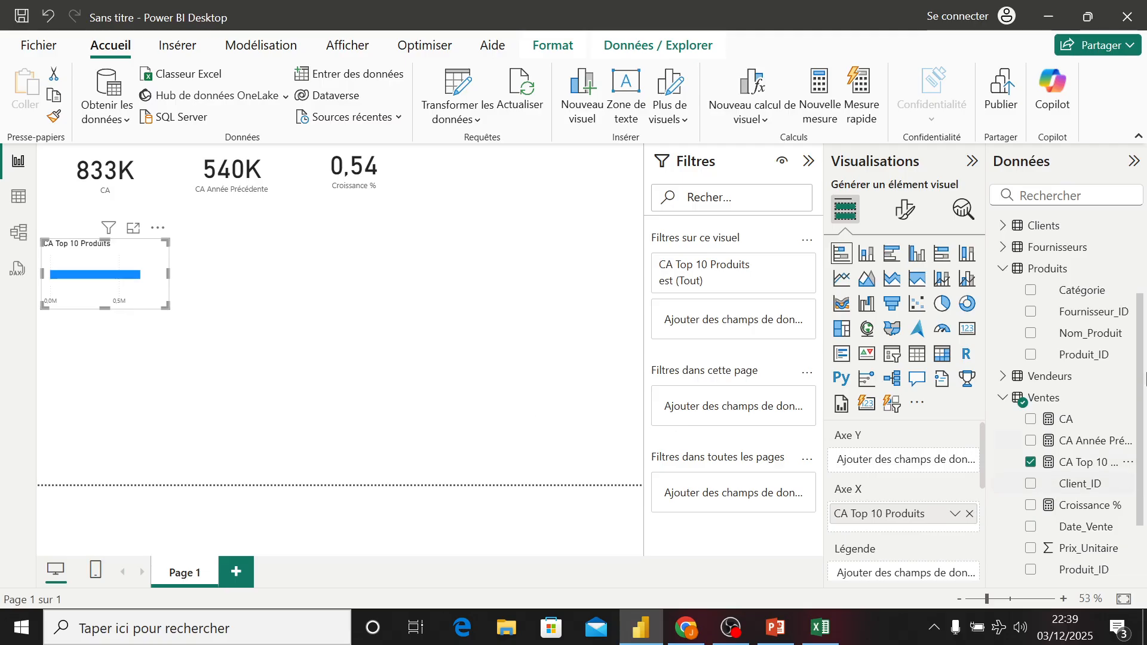
{"action": "left_click", "coordinate": [1031, 335]}
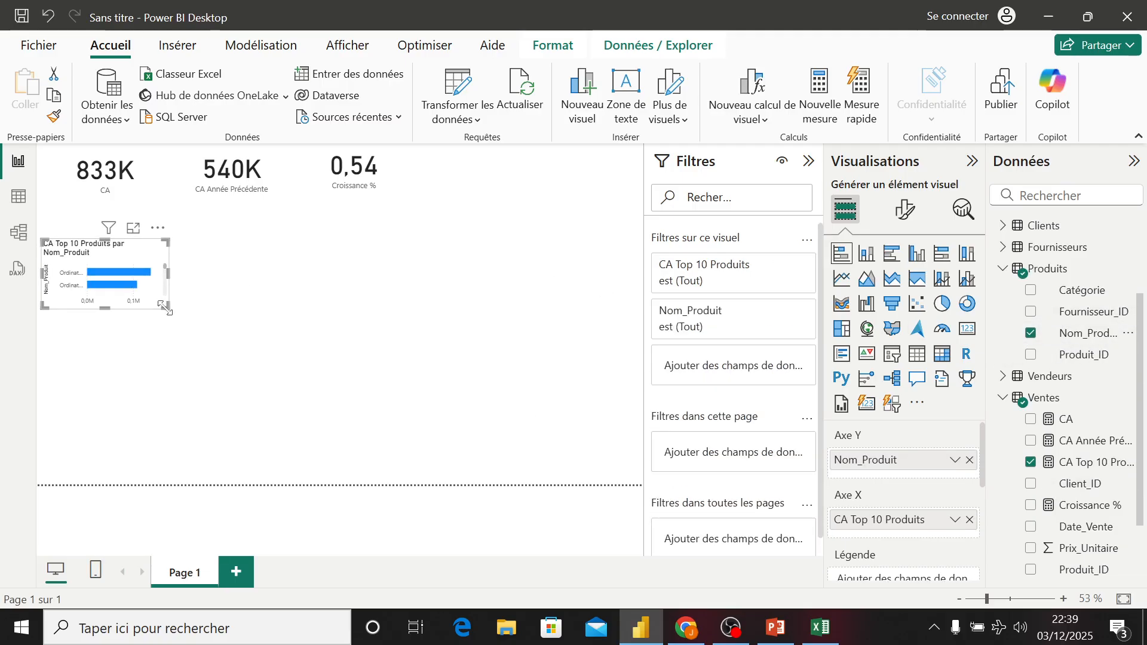
{"action": "left_click_drag", "start_coordinate": [167, 306], "coordinate": [339, 385]}
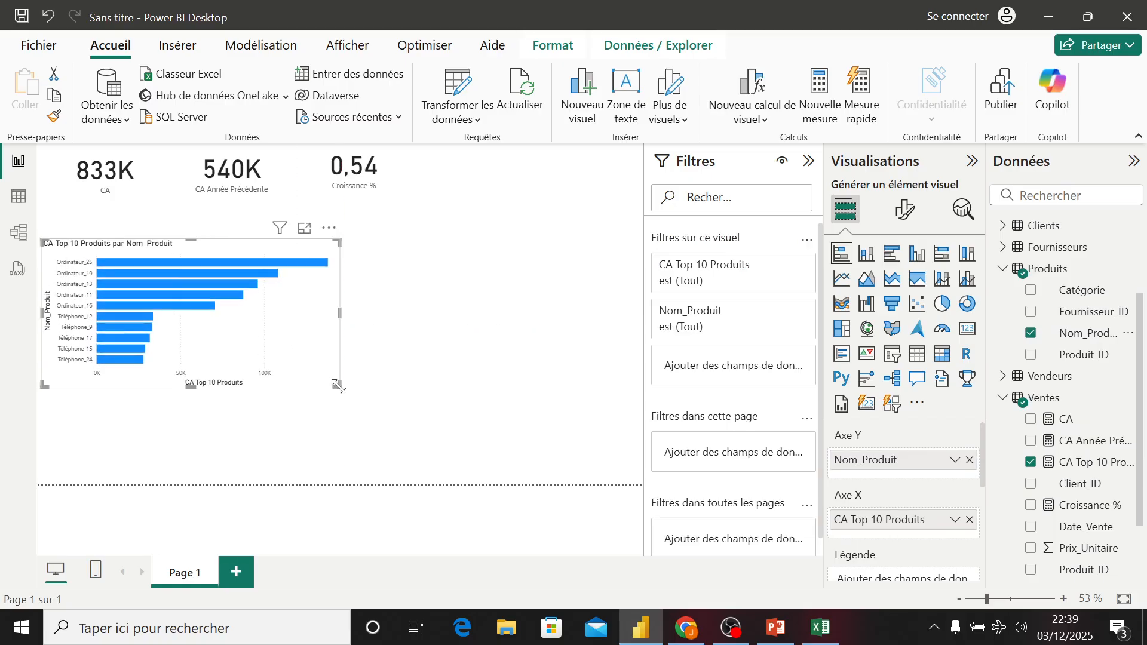
- Move the bar chart up directly below the row of cards
{"action": "left_click", "coordinate": [808, 162]}
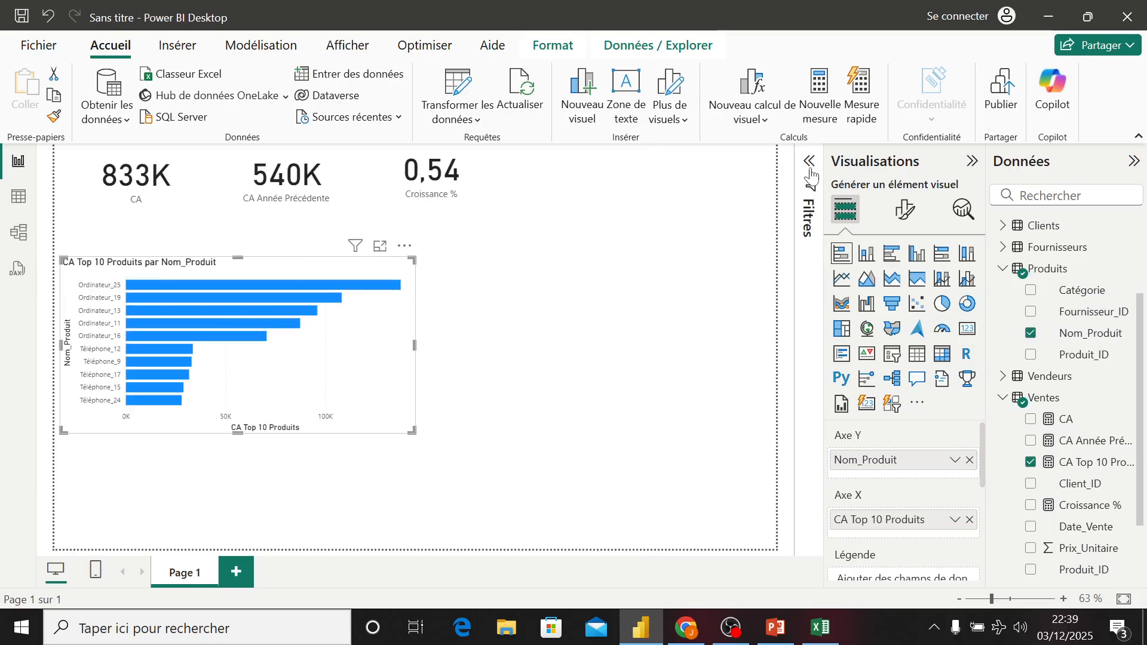
{"action": "left_click_drag", "start_coordinate": [435, 280], "coordinate": [353, 234]}
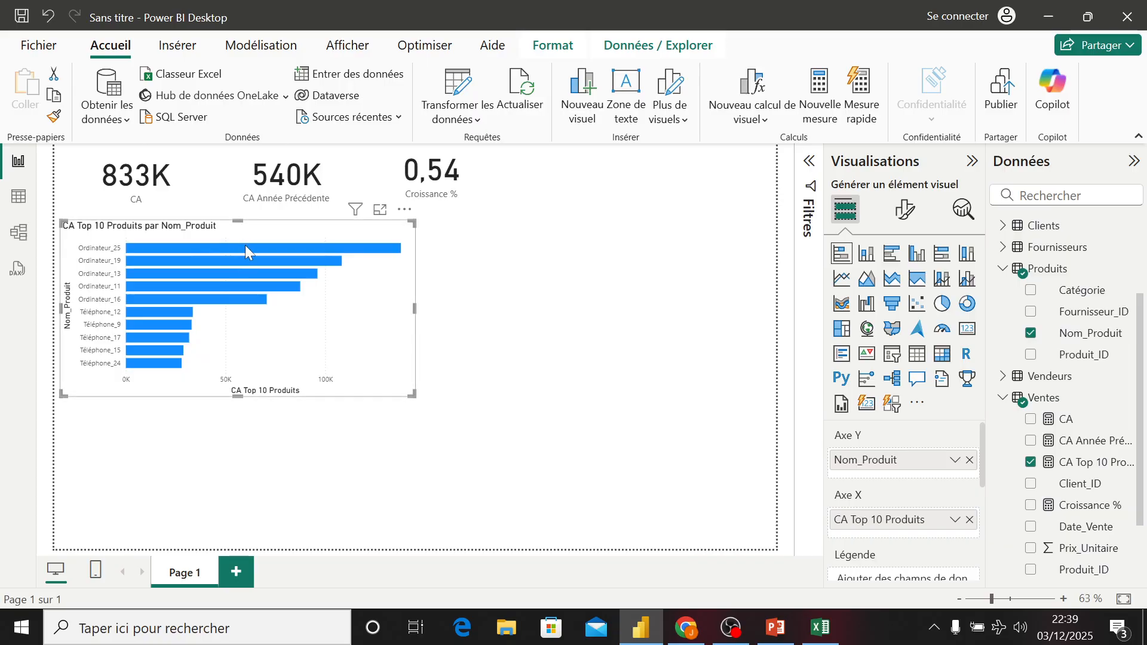
{"action": "mouse_move", "coordinate": [245, 247]}
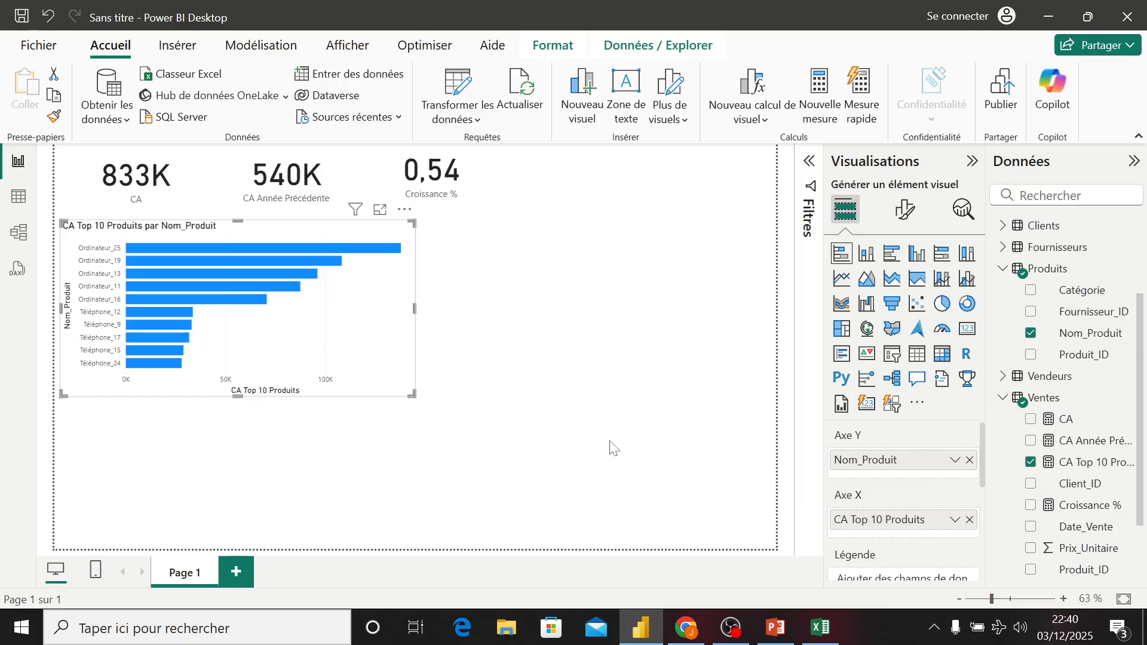
{"action": "left_click", "coordinate": [612, 448]}
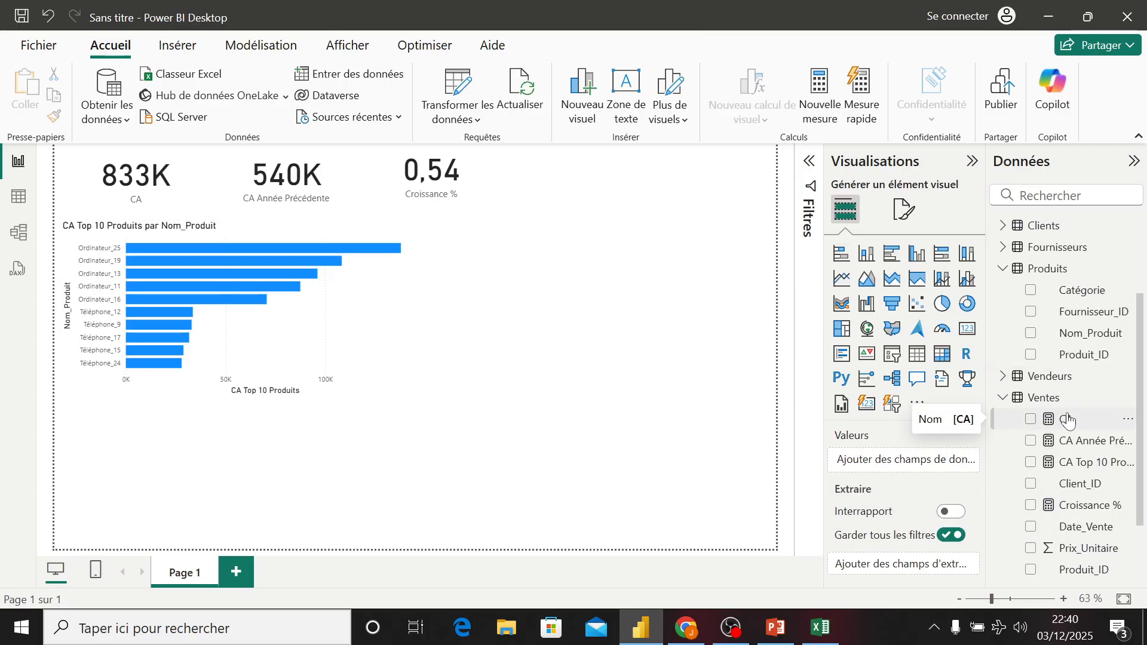
- Create a new measure in the Vendeurs table and name it Meilleur Vendeur (Nom)
{"action": "right_click", "coordinate": [1047, 381]}
{"action": "left_click", "coordinate": [960, 37]}
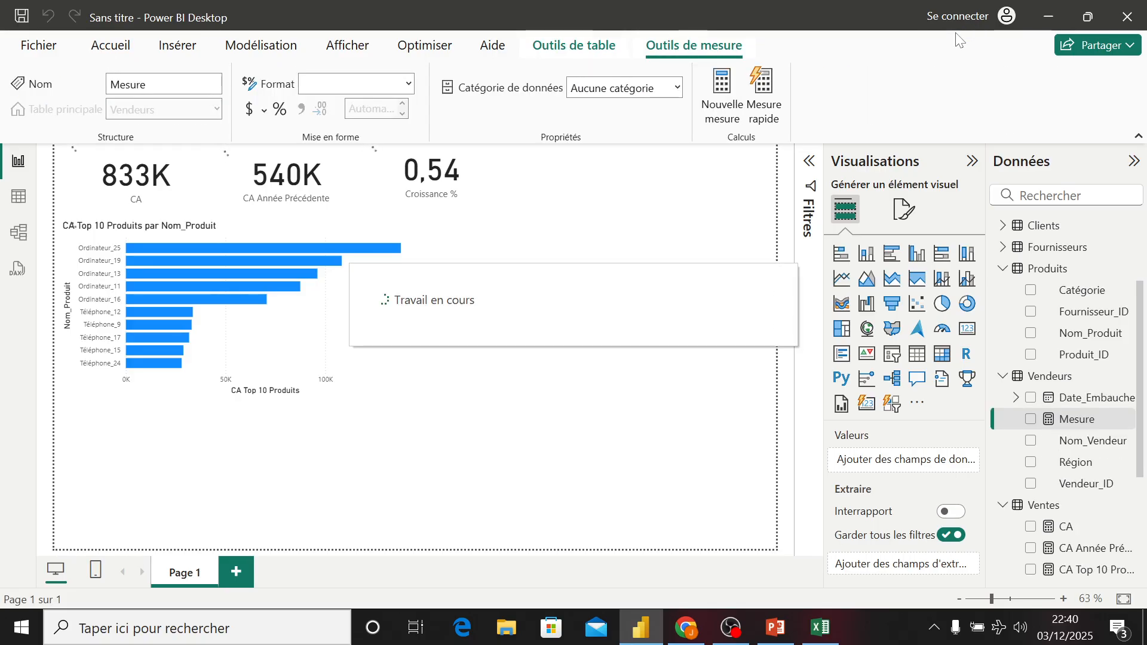
{"action": "type", "text": "Me"}
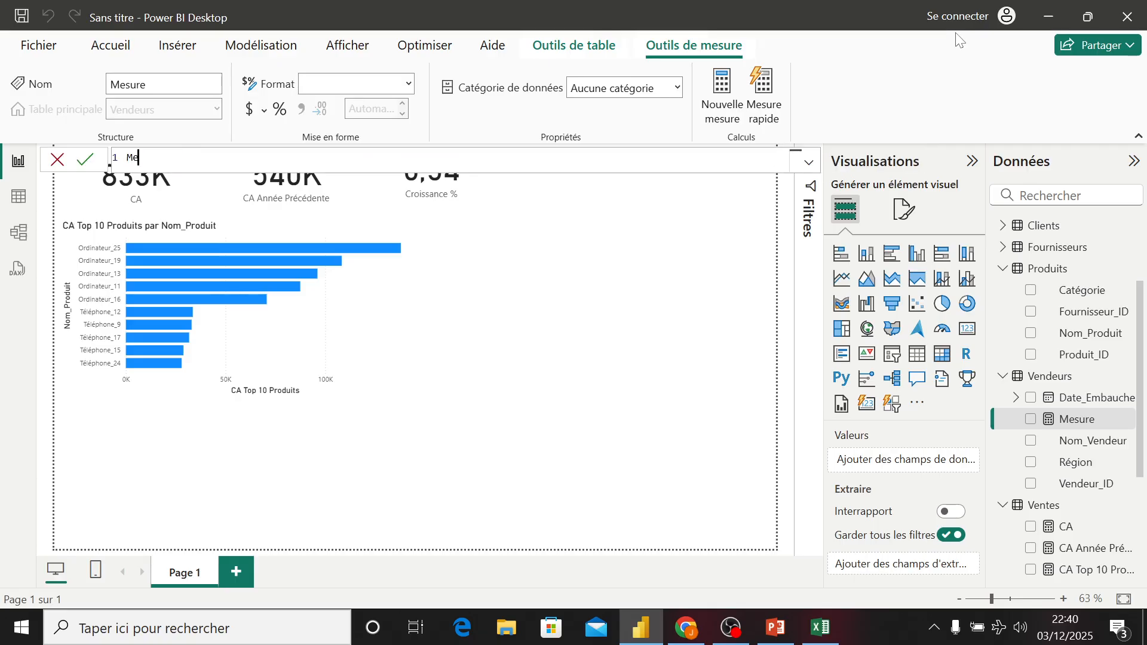
{"action": "type", "text": "illeur Vendeur (Nom) = "}
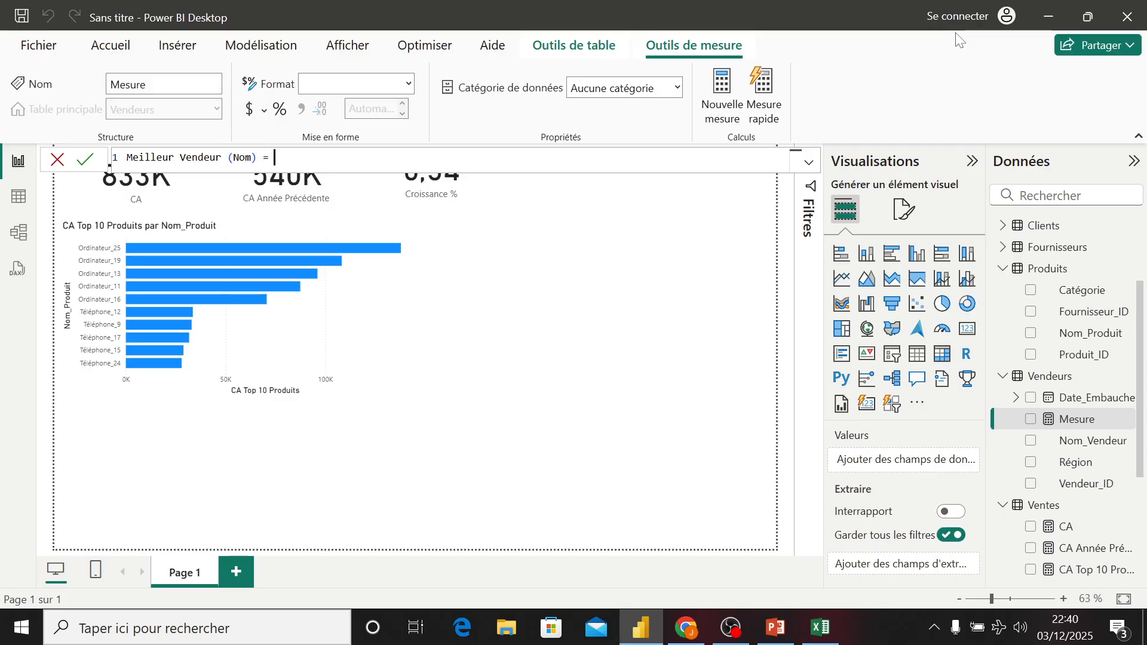
{"action": "type", "text": "var"}
- Start the formula with a variable T = TOPN(1, SUMMARIZE(
{"action": "key", "text": "Tab"}
{"action": "type", "text": "T = top"}
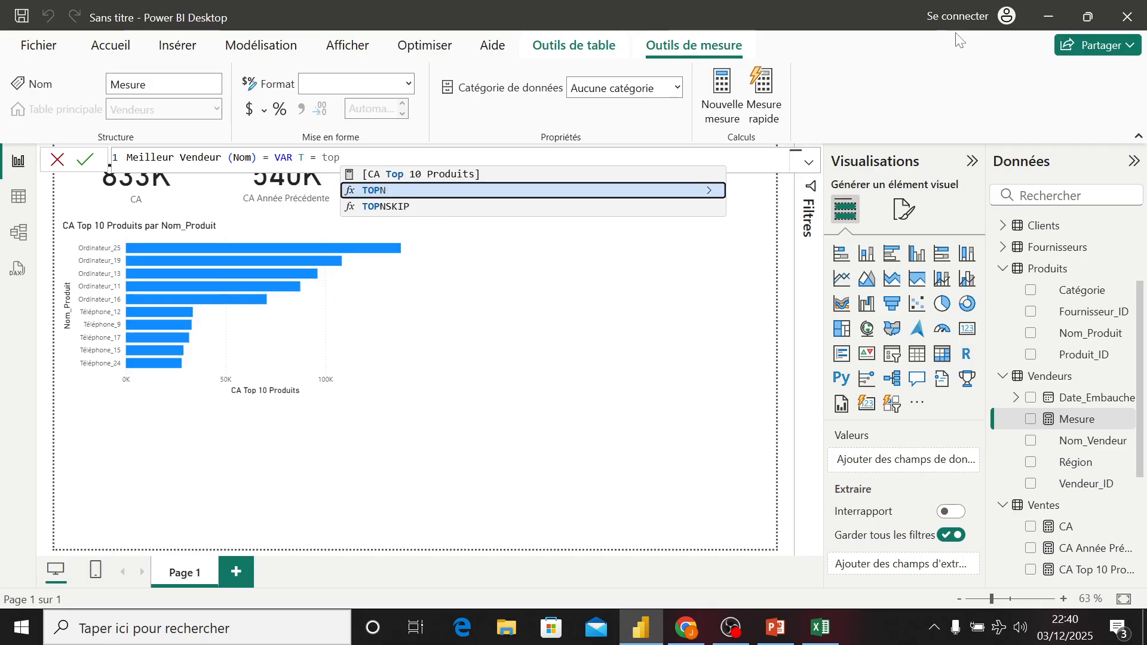
{"action": "key", "text": "Tab"}
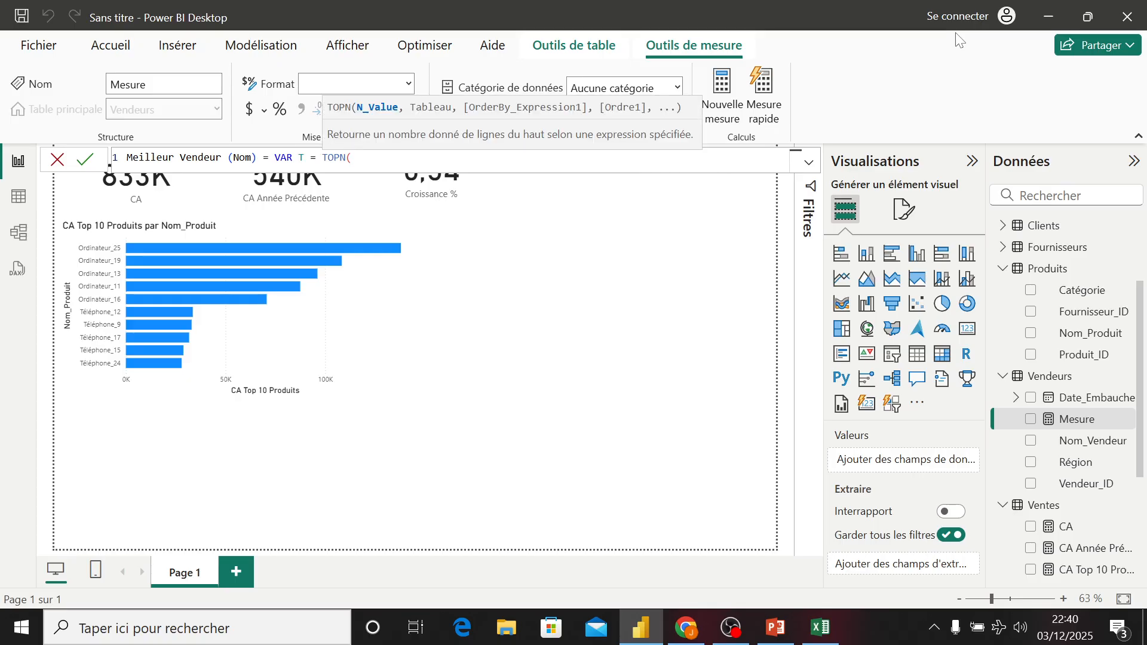
{"action": "type", "text": "1,"}
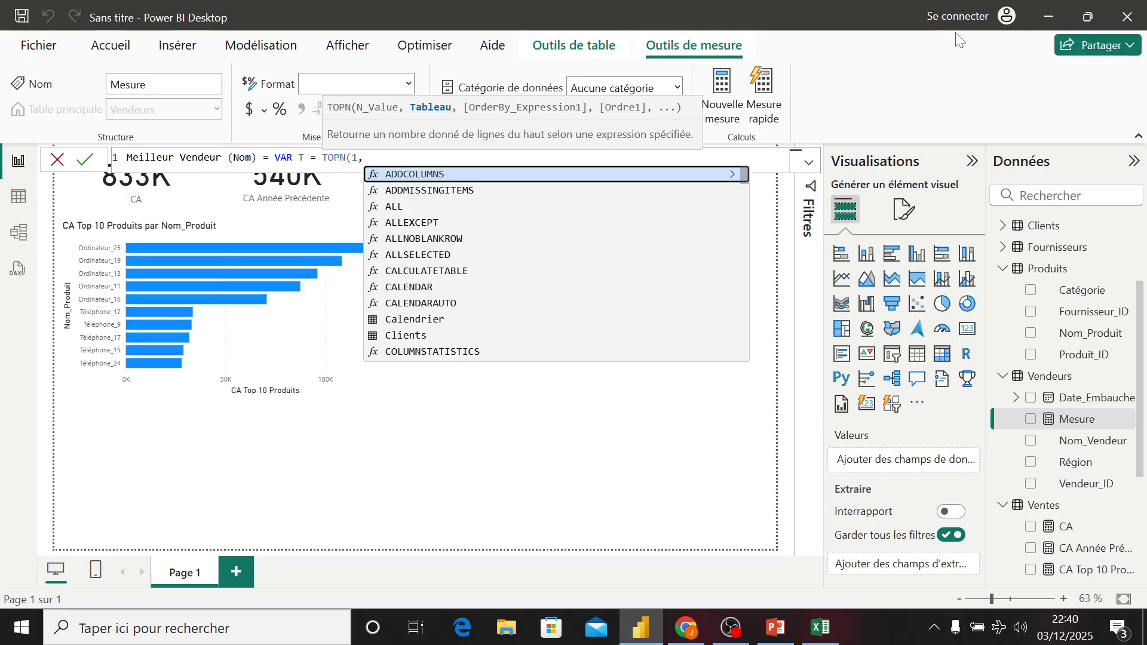
{"action": "type", "text": " su"}
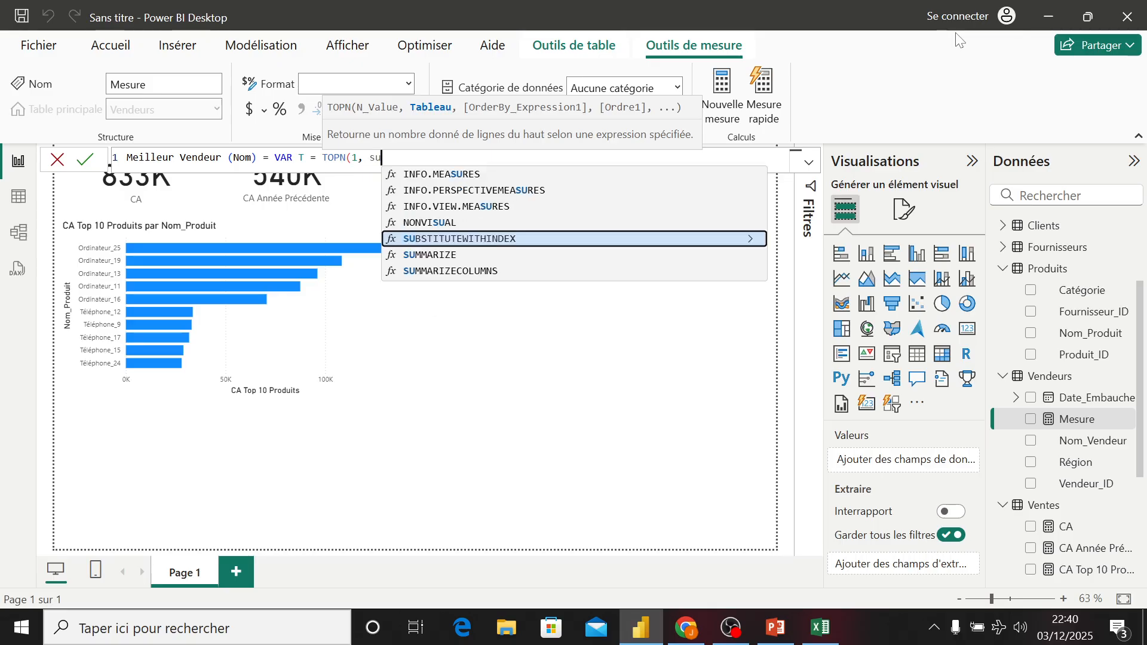
{"action": "key", "text": "Down"}
{"action": "key", "text": "Tab"}
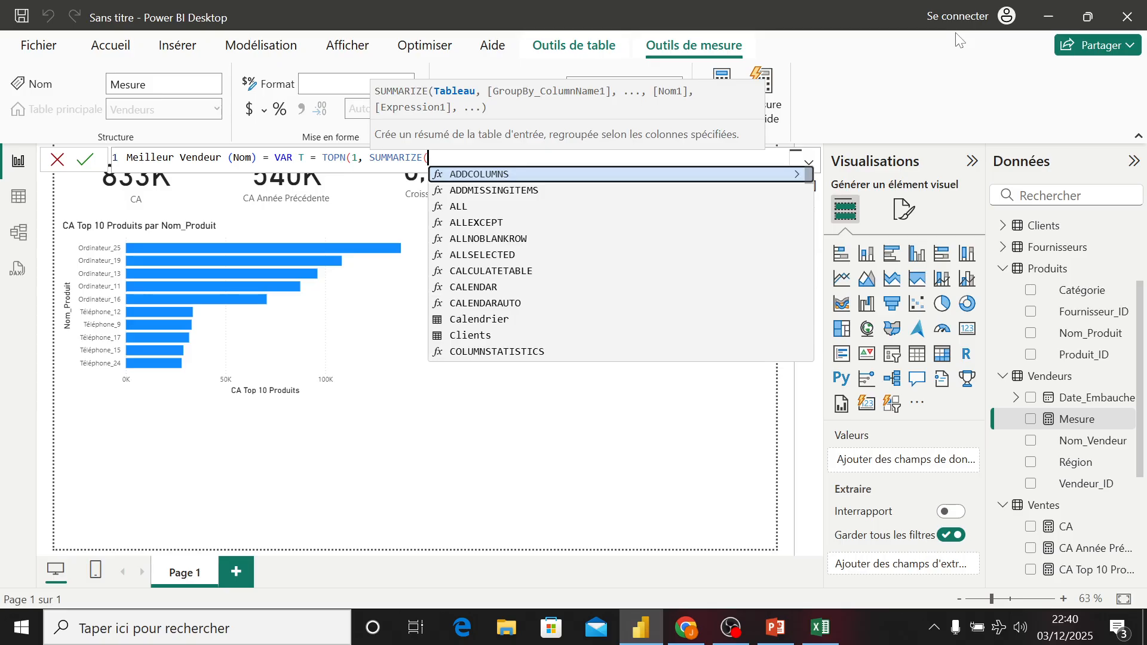
- Give SUMMARIZE the Ventes table grouped by Vendeurs[Nom_Vendeur]
{"action": "type", "text": "ver"}
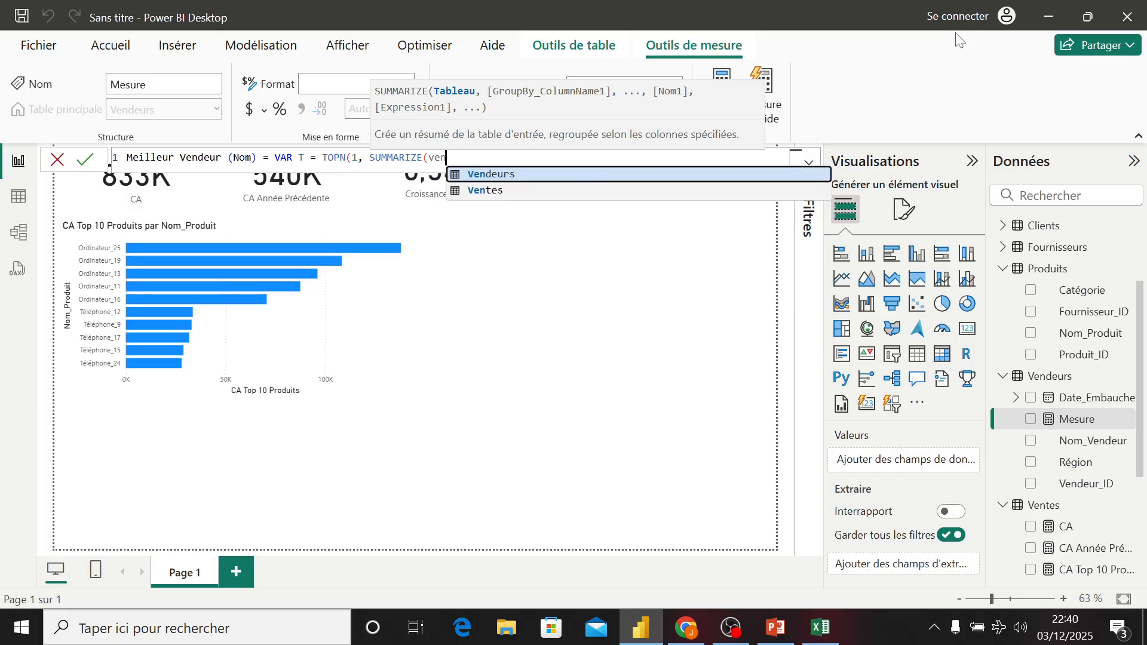
{"action": "key", "text": "Down"}
{"action": "key", "text": "Tab"}
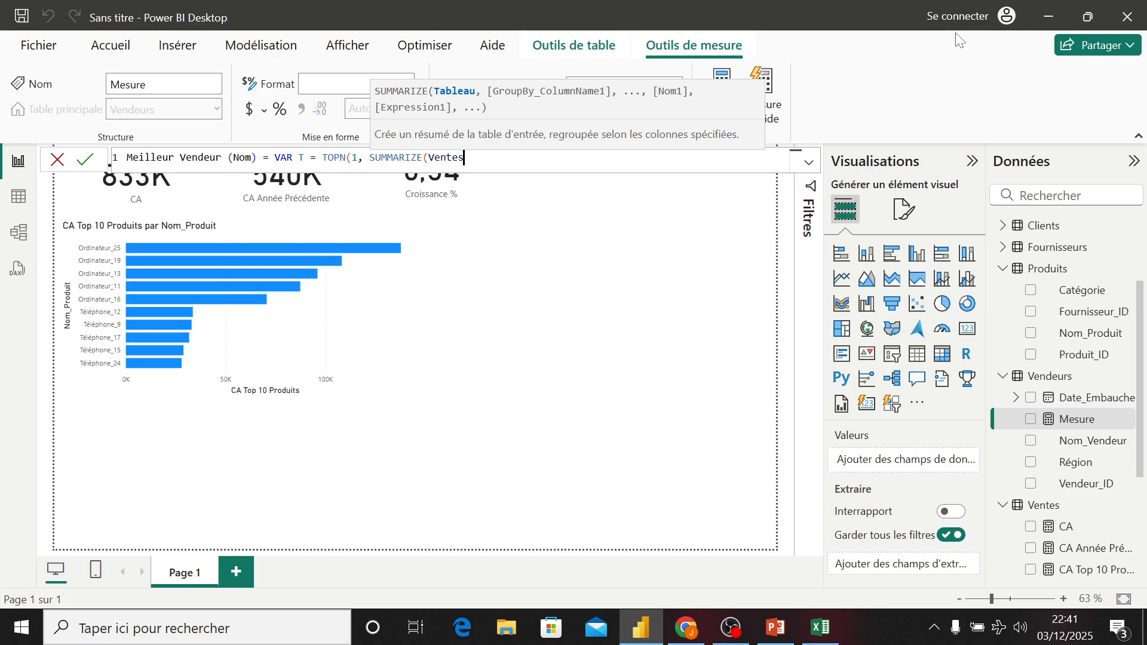
{"action": "type", "text": ", "}
{"action": "type", "text": "vend"}
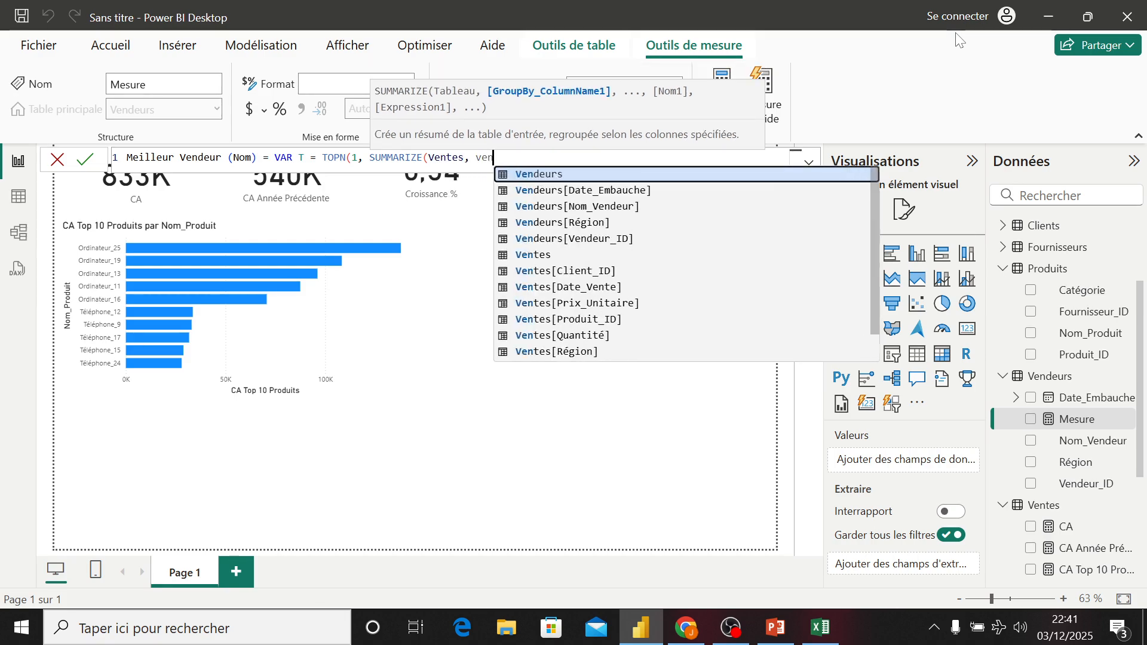
{"action": "key", "text": "Down"}
{"action": "key", "text": "Down"}
{"action": "key", "text": "Down"}
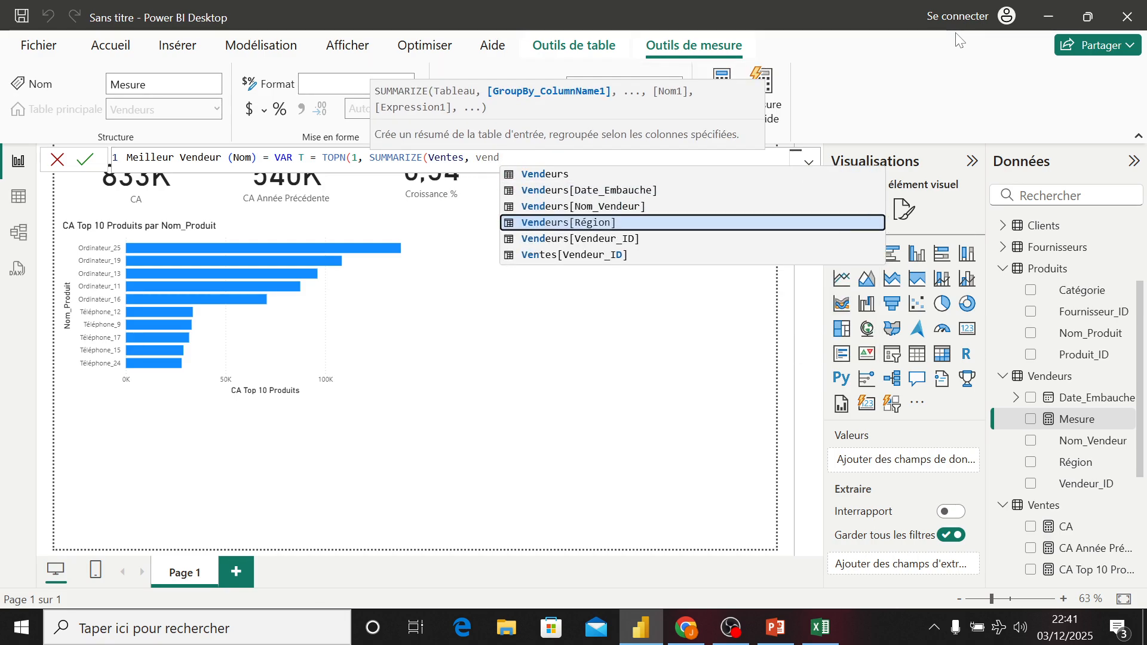
{"action": "key", "text": "Up"}
{"action": "key", "text": "Tab"}
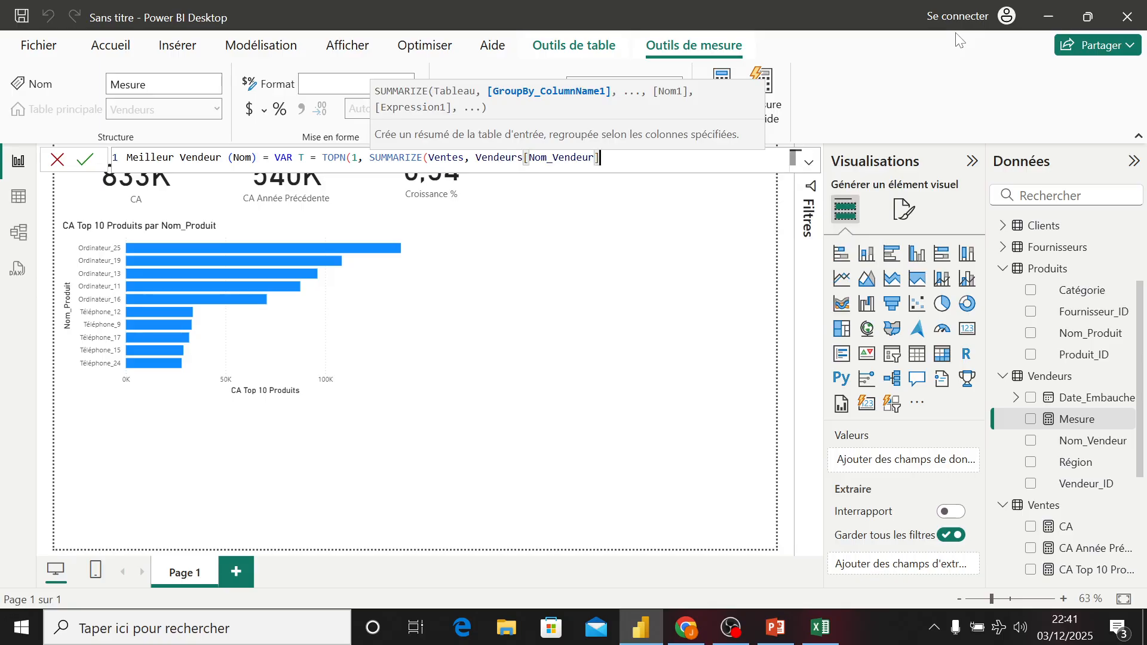
- Add a "CA_Vendeur" column computed from [CA] and close the SUMMARIZE call
{"action": "type", "text": ", \""}
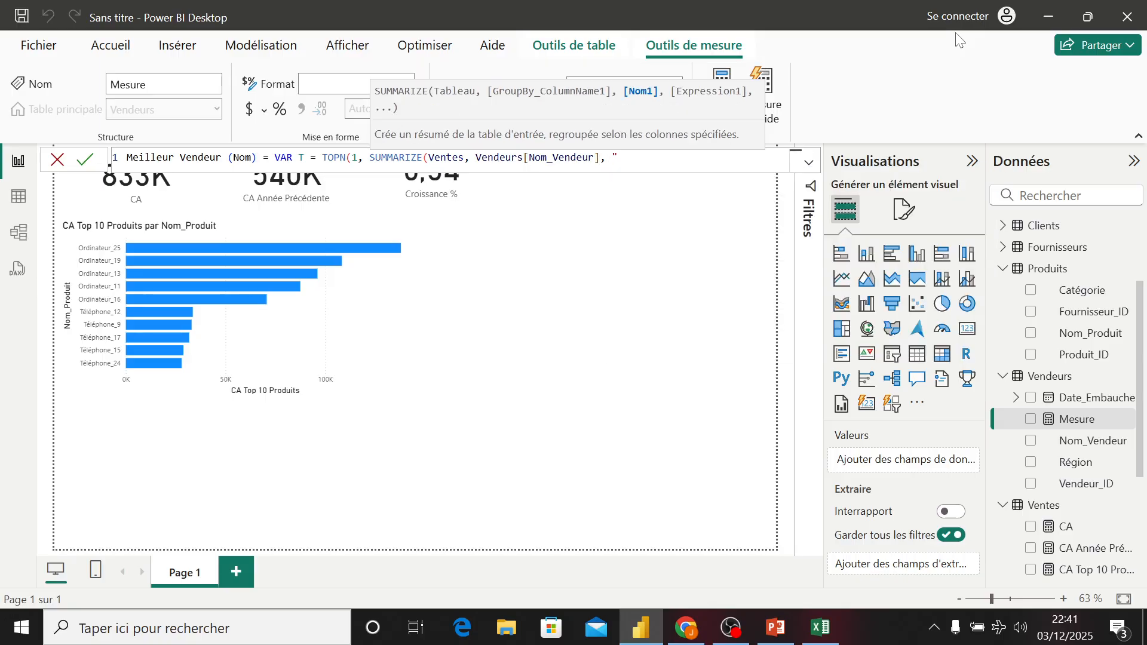
{"action": "type", "text": "CA_Vendeur\", {"}
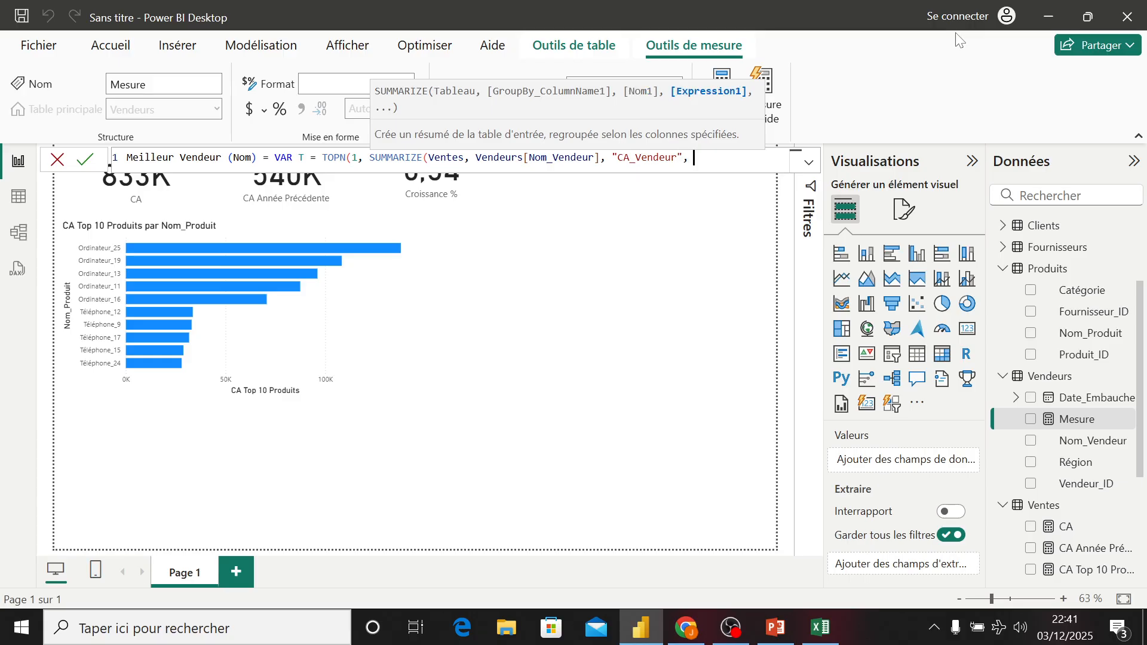
{"action": "key", "text": "BackSpace"}
{"action": "type", "text": "["}
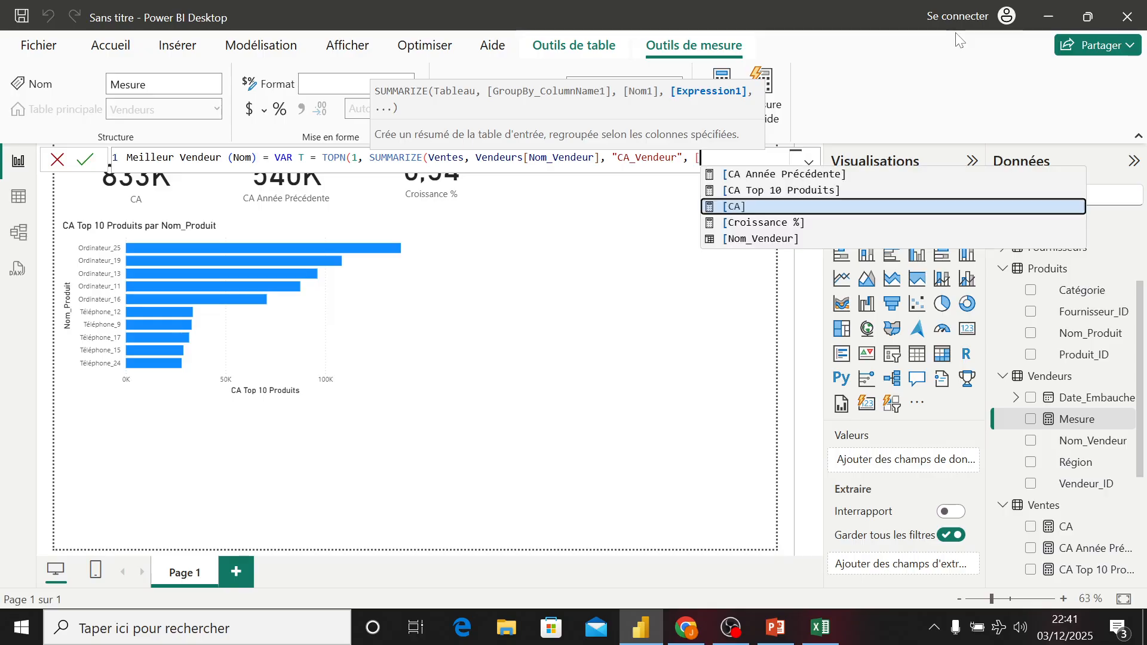
{"action": "key", "text": "Tab"}
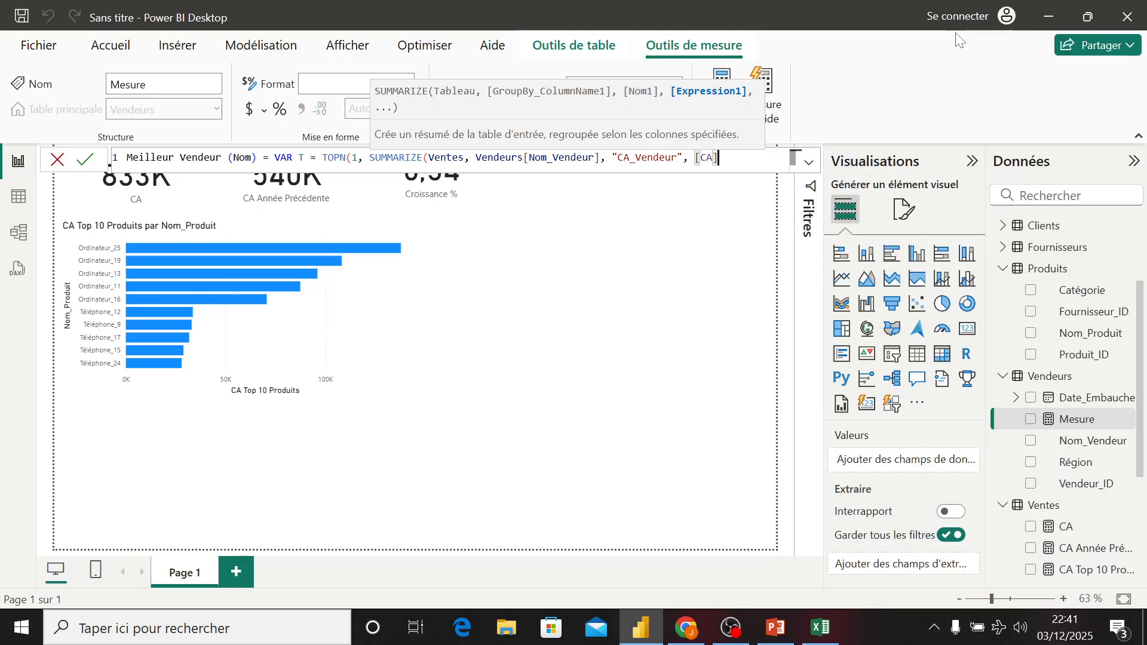
{"action": "type", "text": "),"}
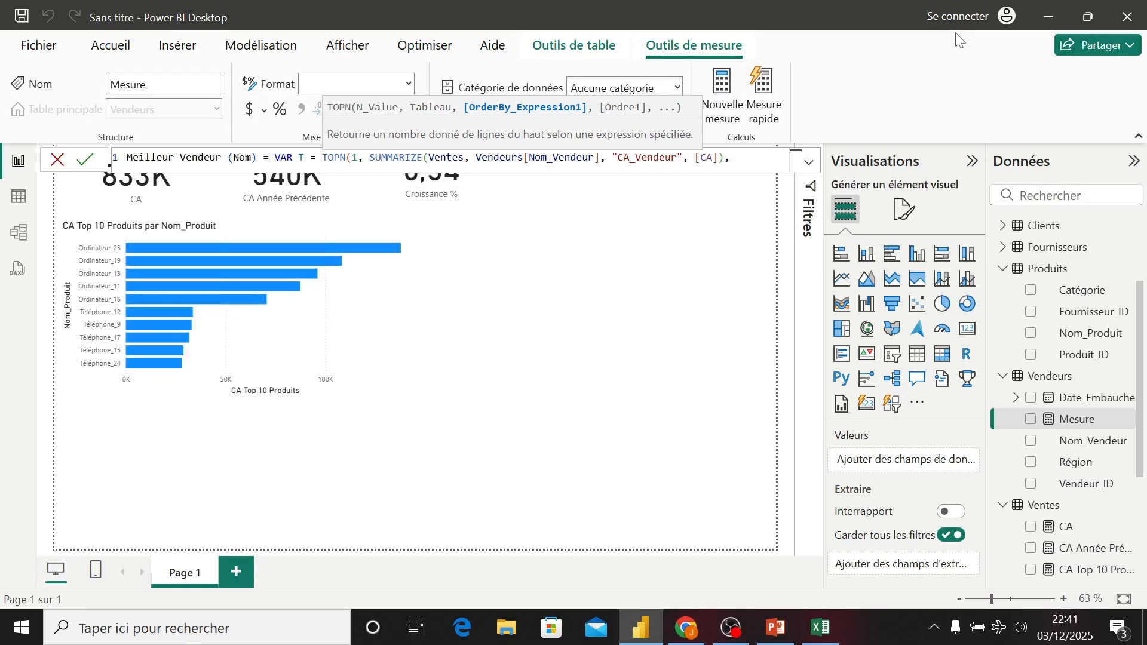
{"action": "type", "text": " ["}
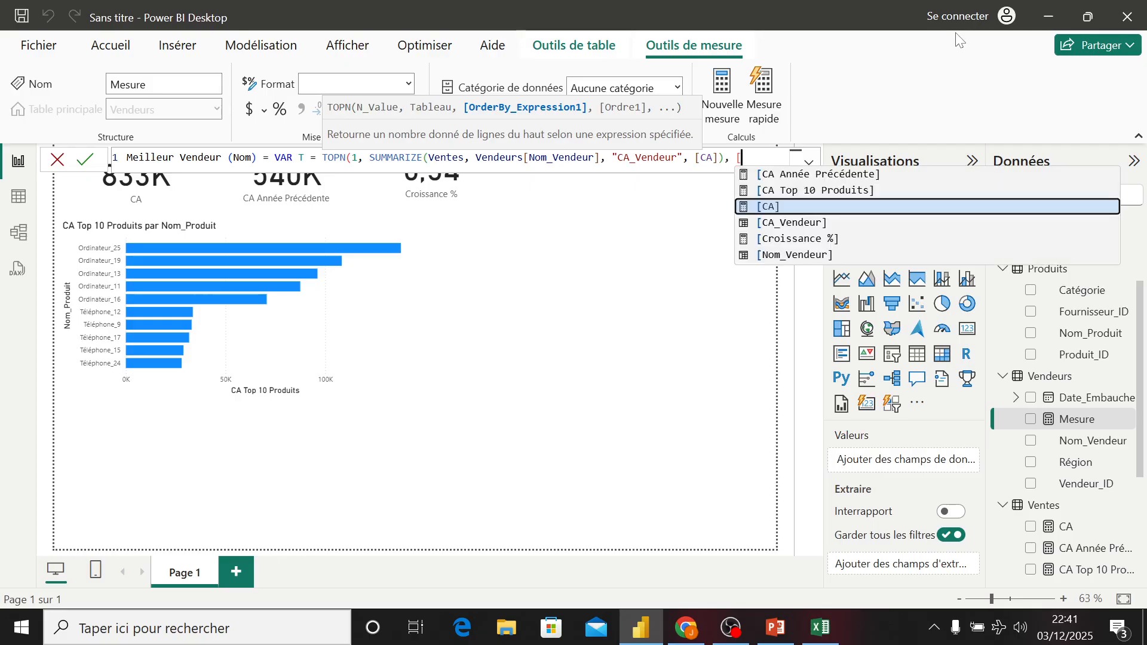
- Set TOPN's ordering expression to [CA_Vendeur]
{"action": "key", "text": "Down"}
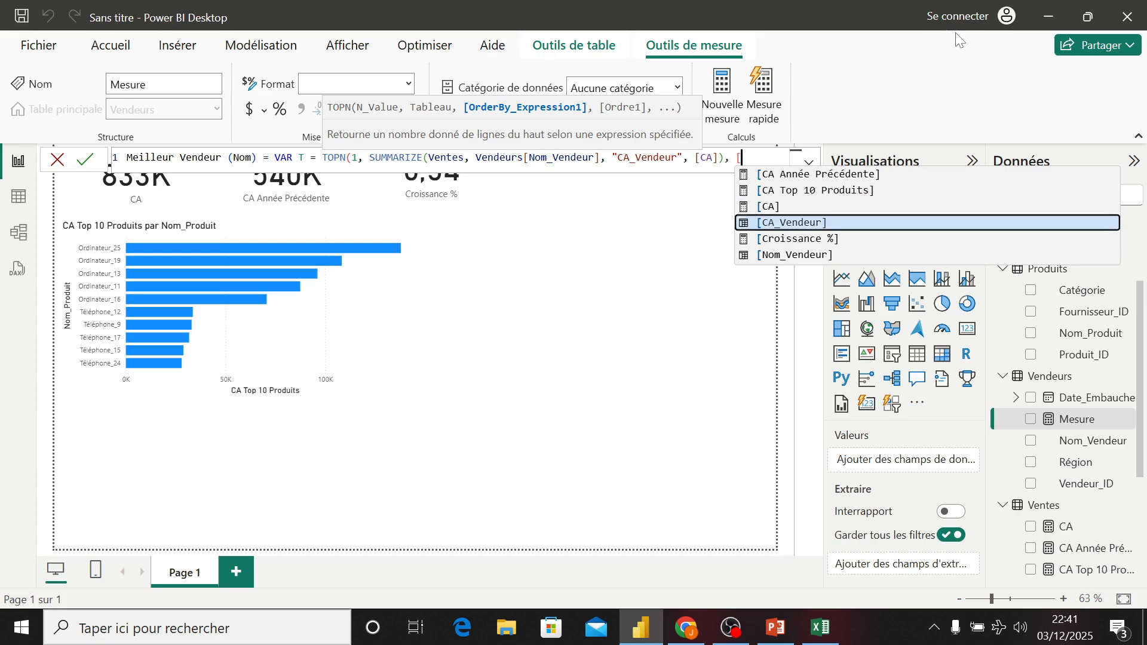
{"action": "key", "text": "Tab"}
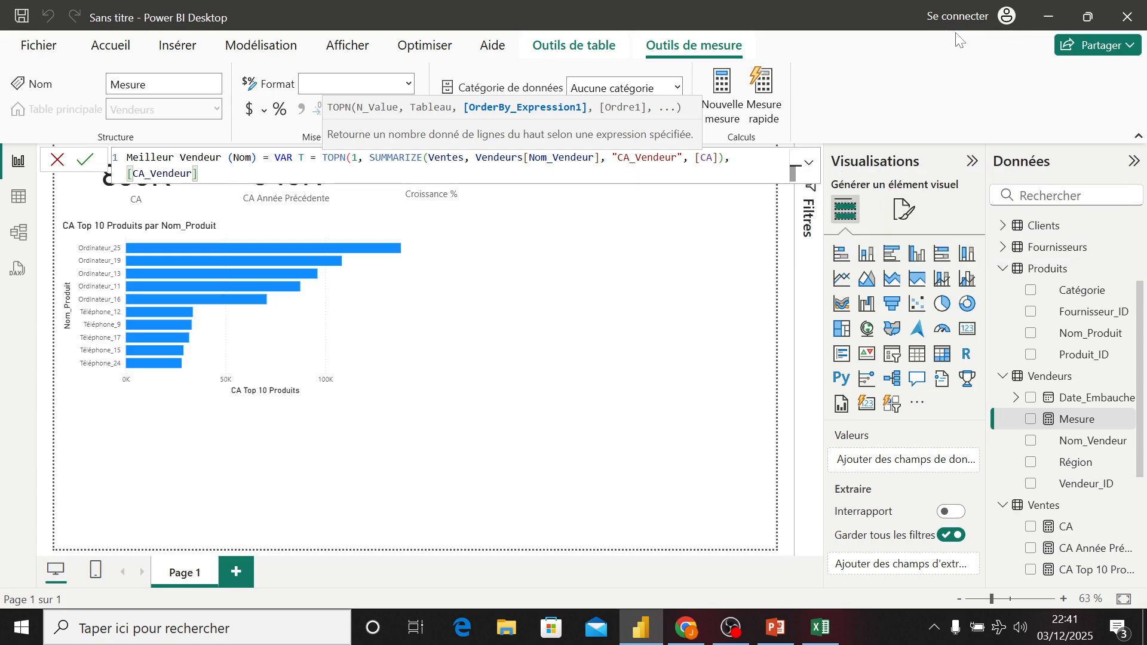
- Set TOPN's sort order to DESC and close the TOPN call
{"action": "type", "text": ","}
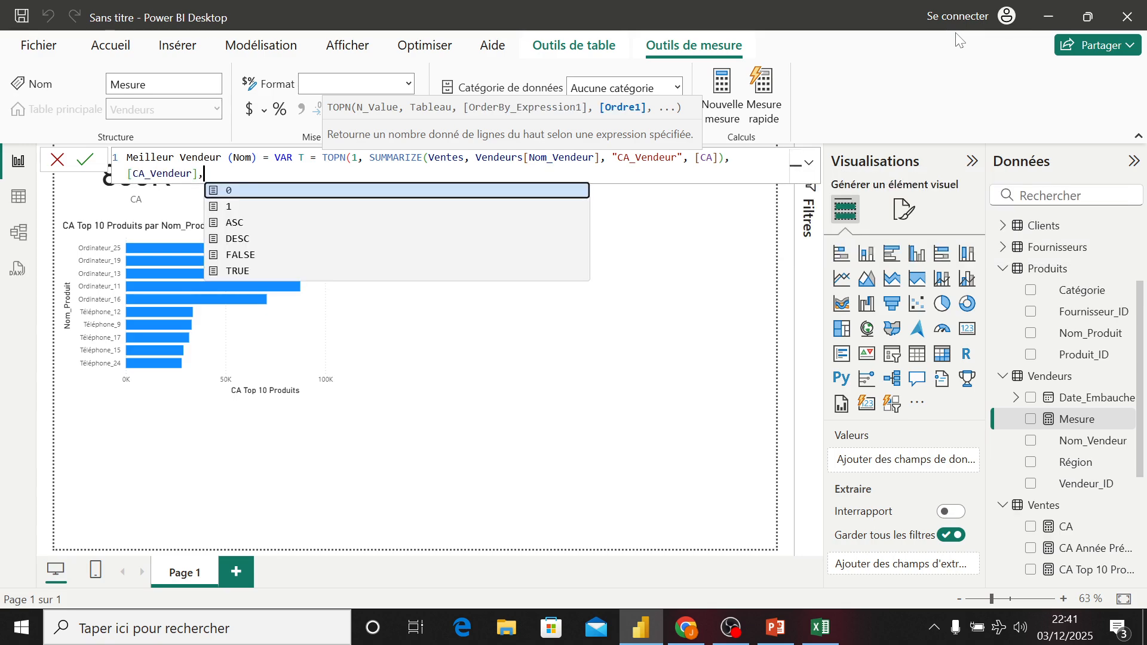
{"action": "key", "text": "Down"}
{"action": "key", "text": "Down"}
{"action": "key", "text": "Down"}
{"action": "key", "text": "Tab"}
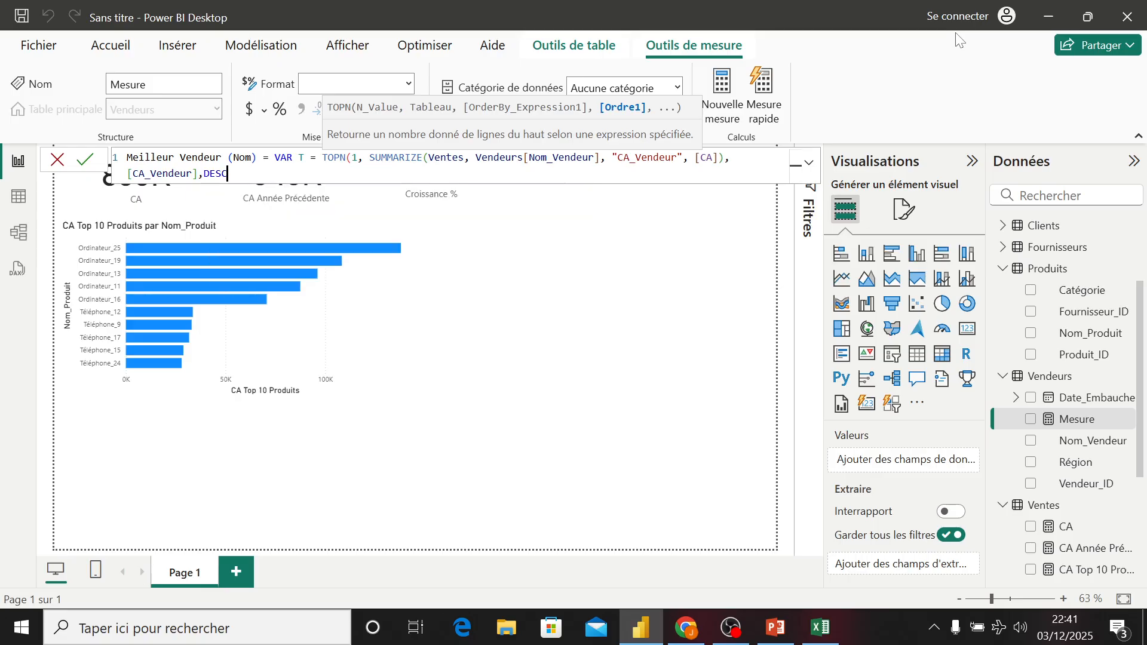
{"action": "type", "text": ")"}
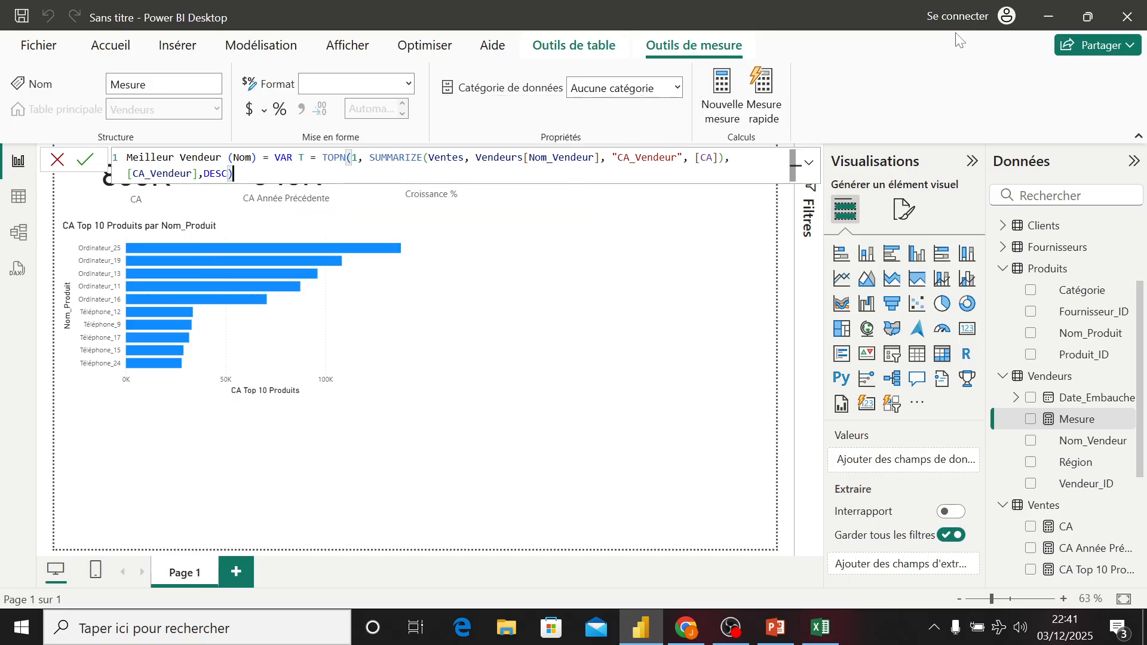
{"action": "type", "text": " re"}
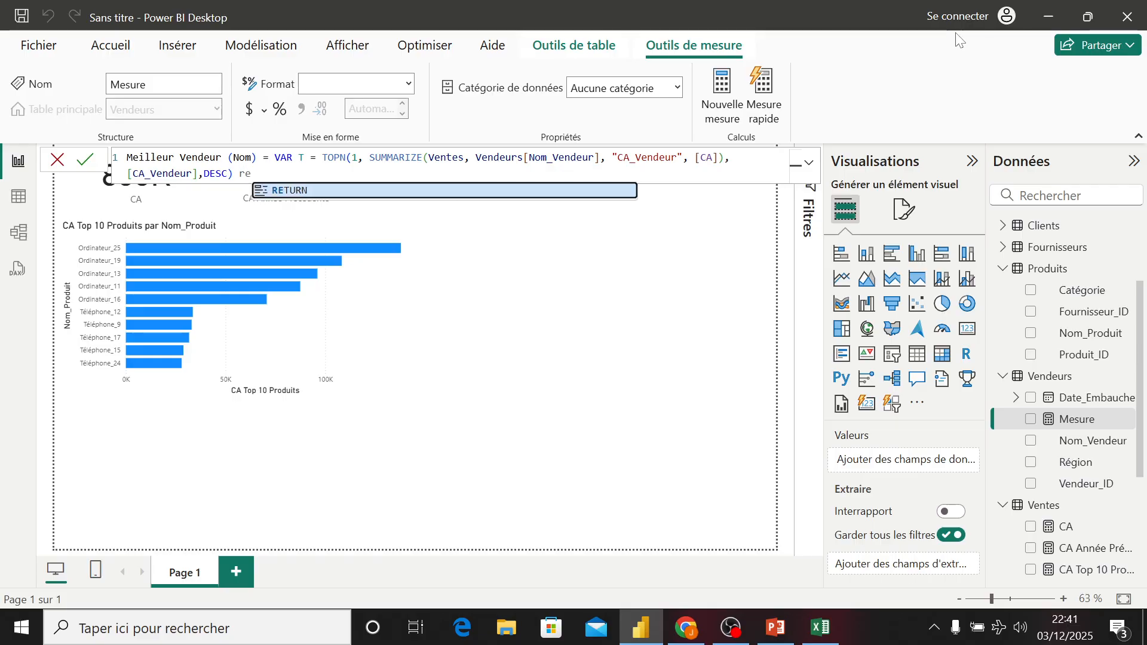
- Add a RETURN clause that opens a MAXX function
{"action": "key", "text": "Tab"}
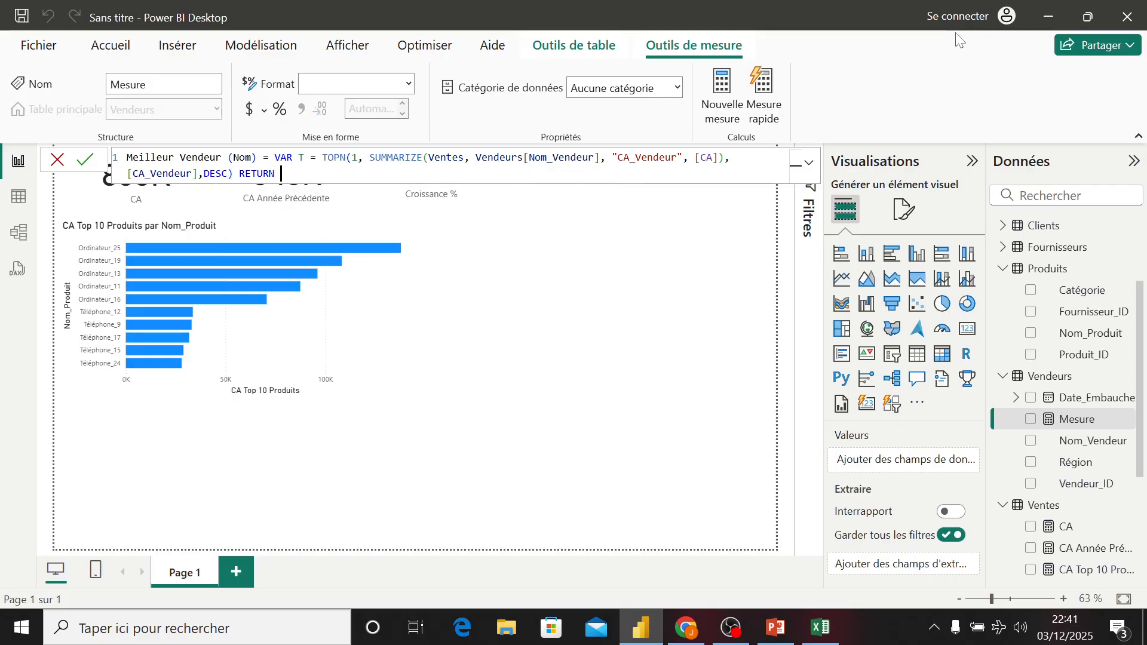
{"action": "type", "text": "max"}
{"action": "key", "text": "Down"}
{"action": "key", "text": "Down"}
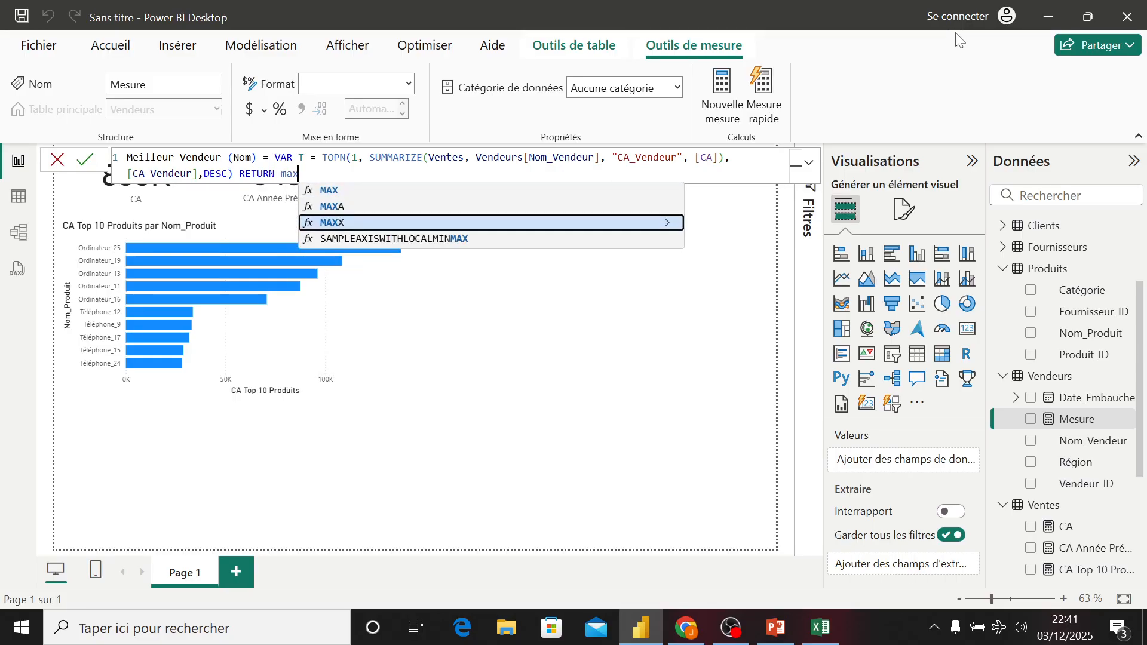
{"action": "key", "text": "Tab"}
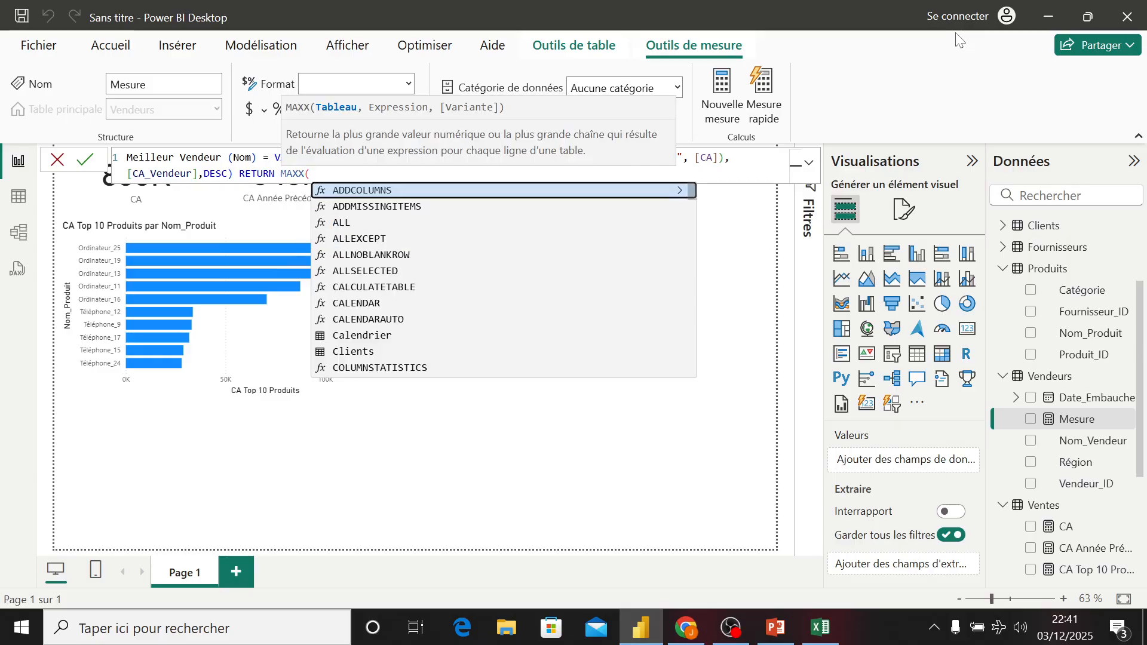
- Pass T and Vendeurs[Nom_Vendeur] to MAXX, close it and commit the Meilleur Vendeur (Nom) measure
{"action": "type", "text": "T"}
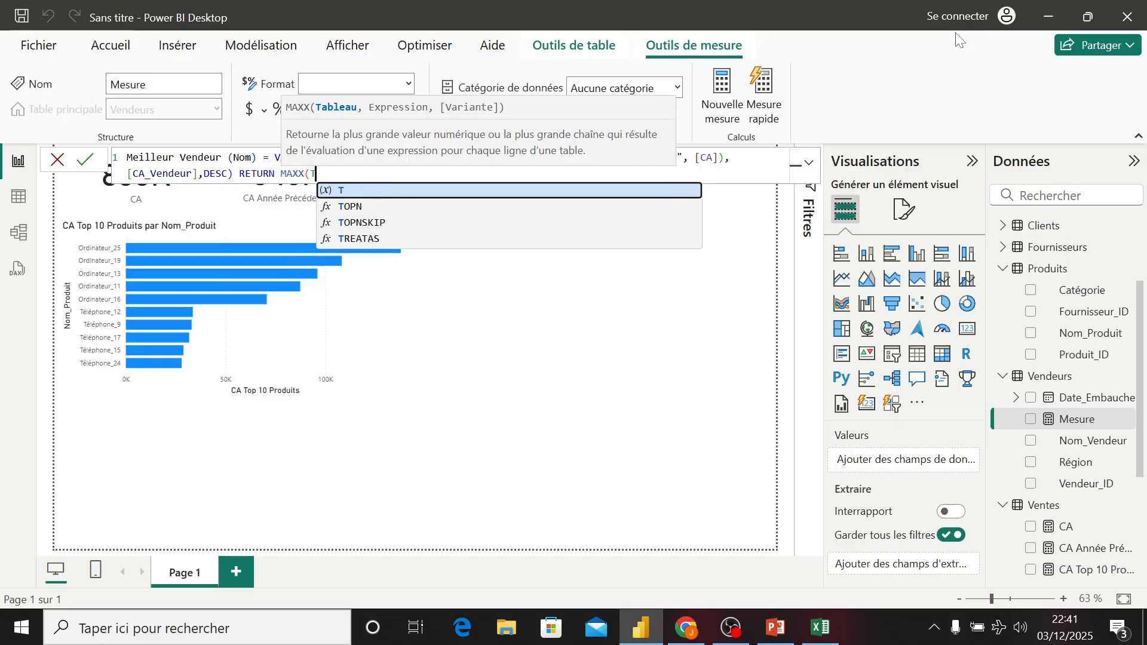
{"action": "type", "text": ","}
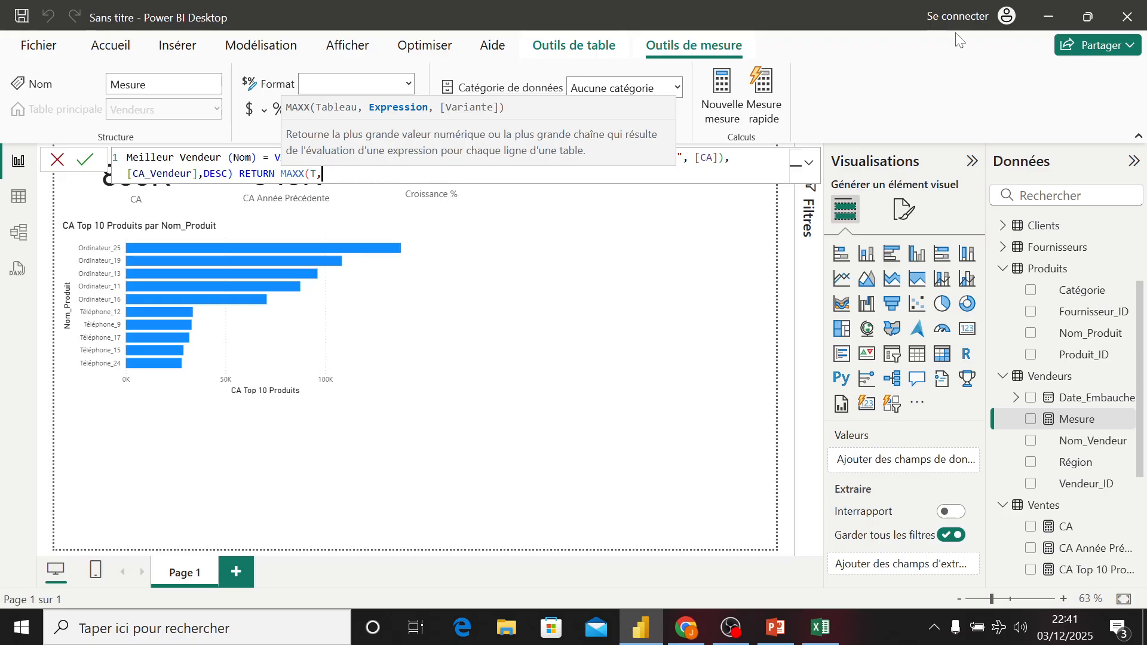
{"action": "type", "text": "ven"}
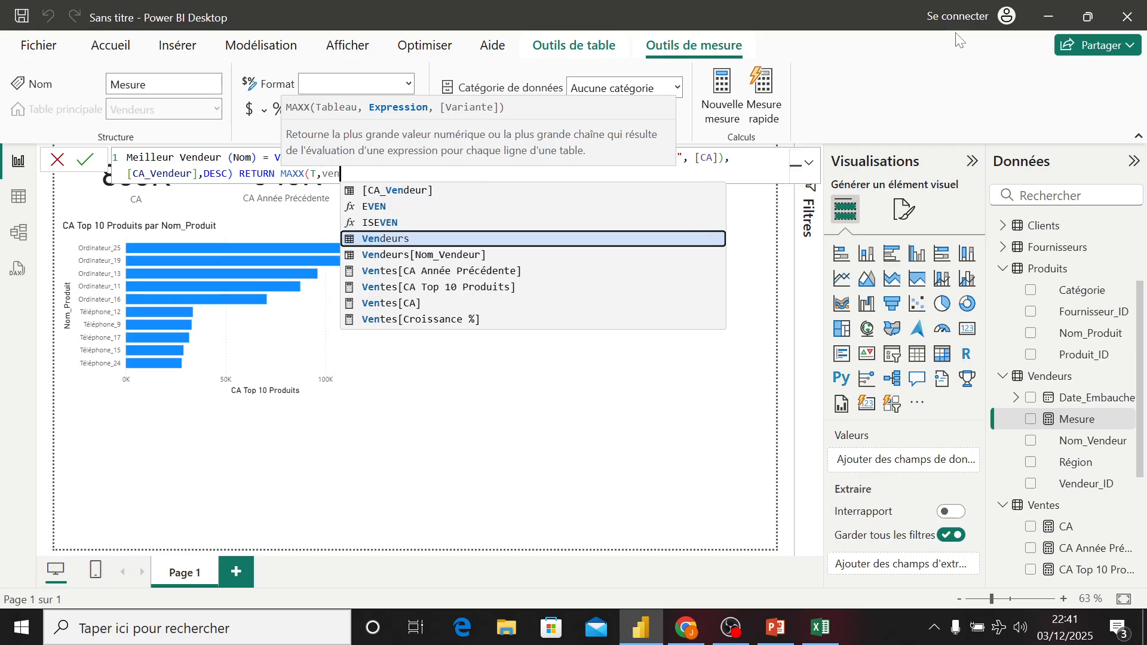
{"action": "key", "text": "Down"}
{"action": "key", "text": "Tab"}
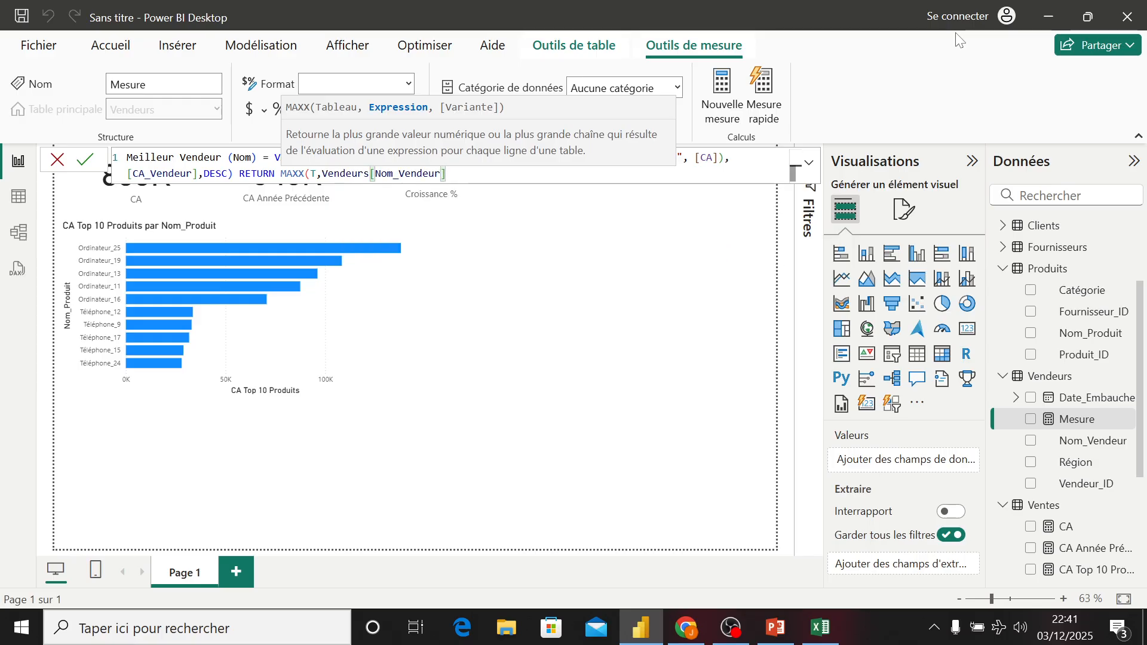
{"action": "type", "text": ")"}
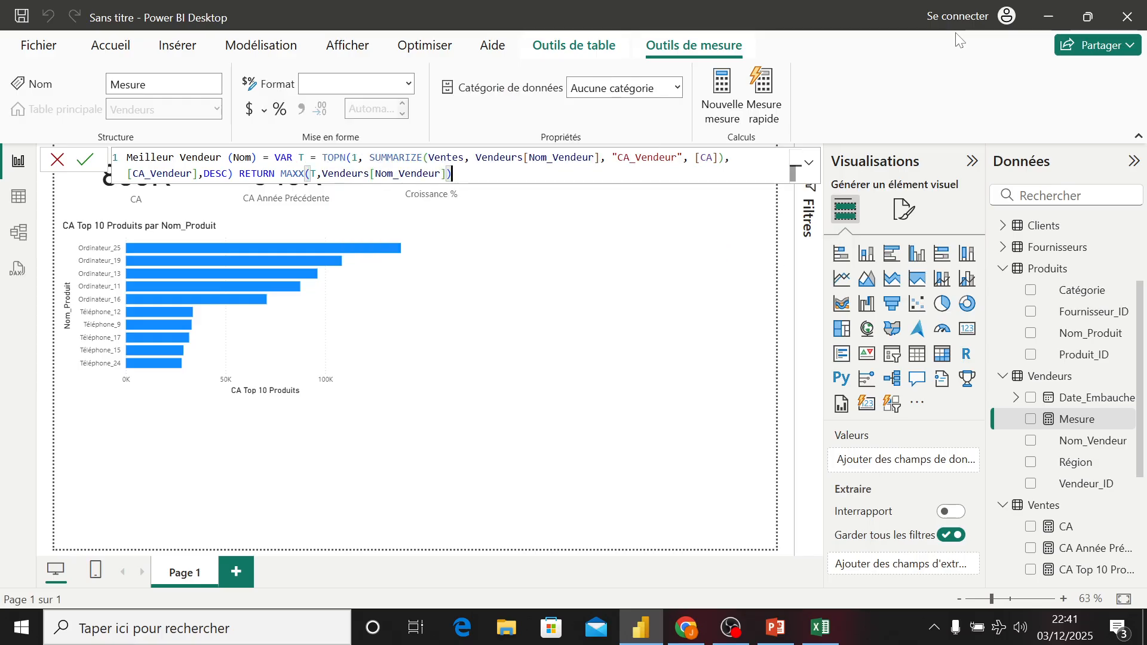
{"action": "key", "text": "Return"}
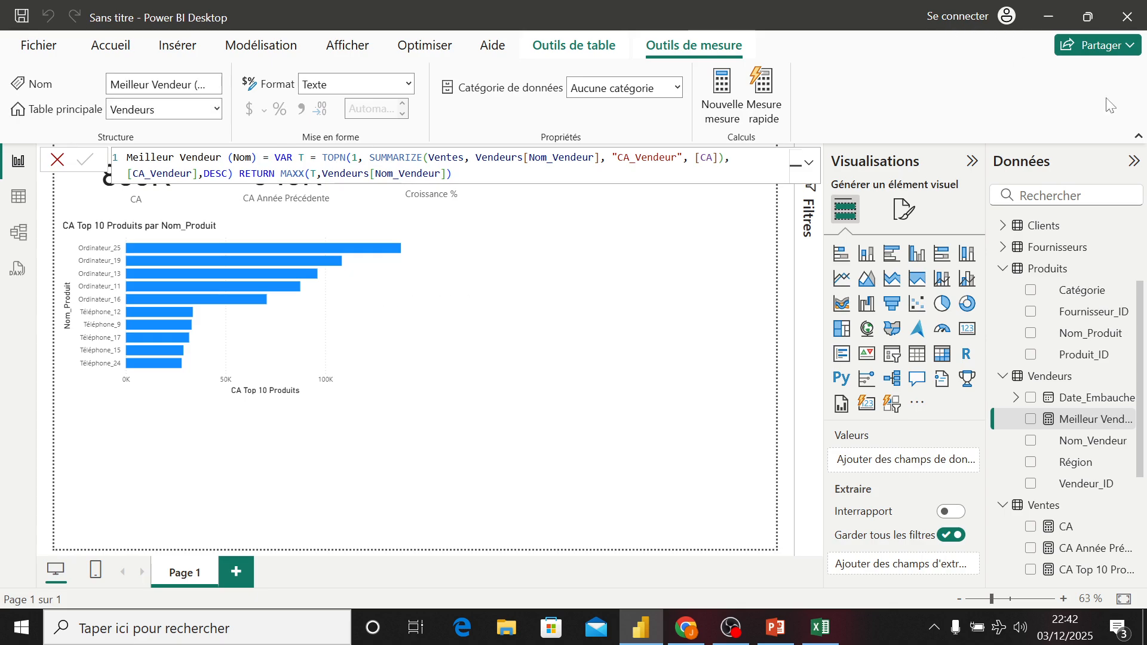
- Review the TOPN and MAXX parts of the committed formula
{"action": "left_click_drag", "start_coordinate": [322, 157], "coordinate": [345, 158]}
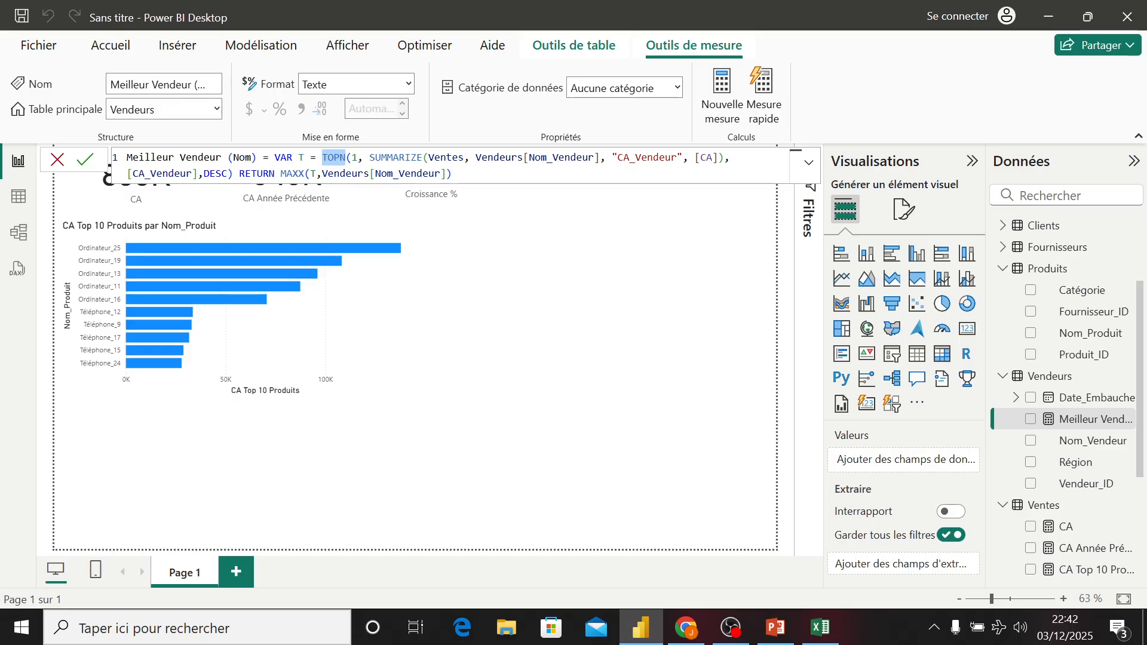
{"action": "left_click_drag", "start_coordinate": [281, 174], "coordinate": [305, 174]}
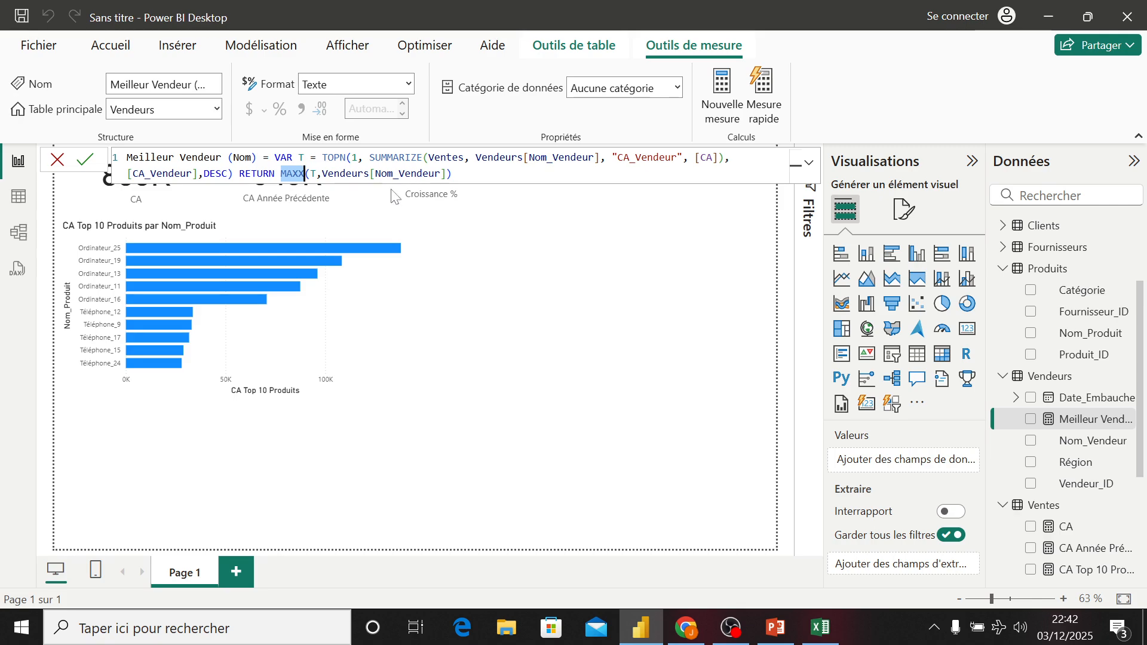
{"action": "left_click", "coordinate": [456, 174]}
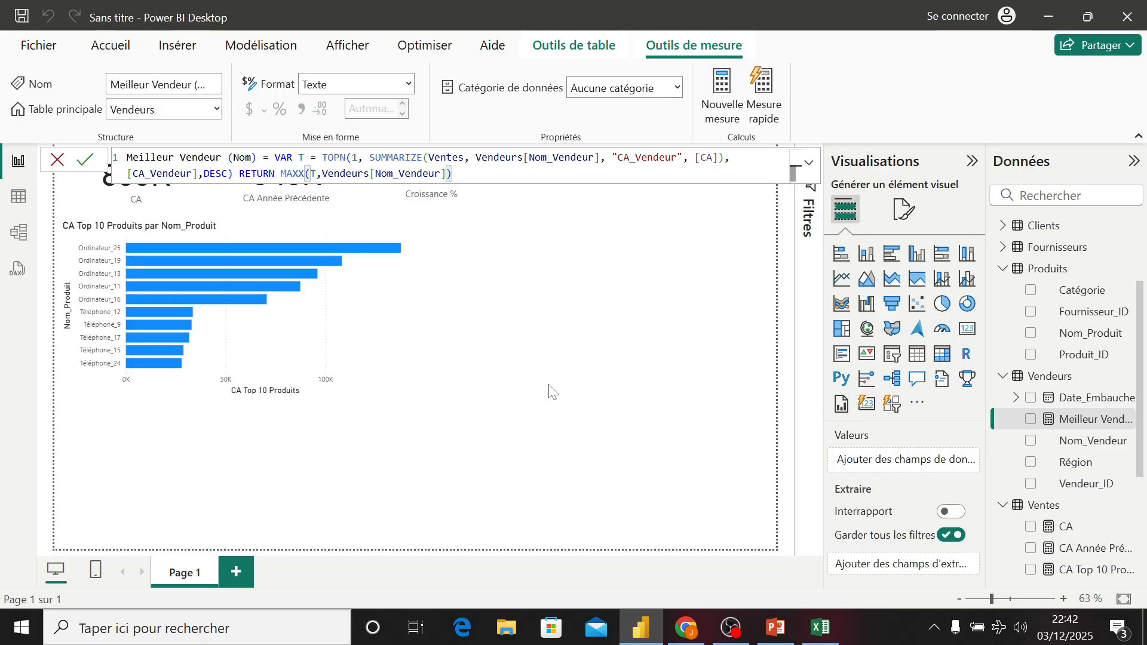
- Add a card visual showing the Meilleur Vendeur (Nom) measure
{"action": "left_click", "coordinate": [578, 385]}
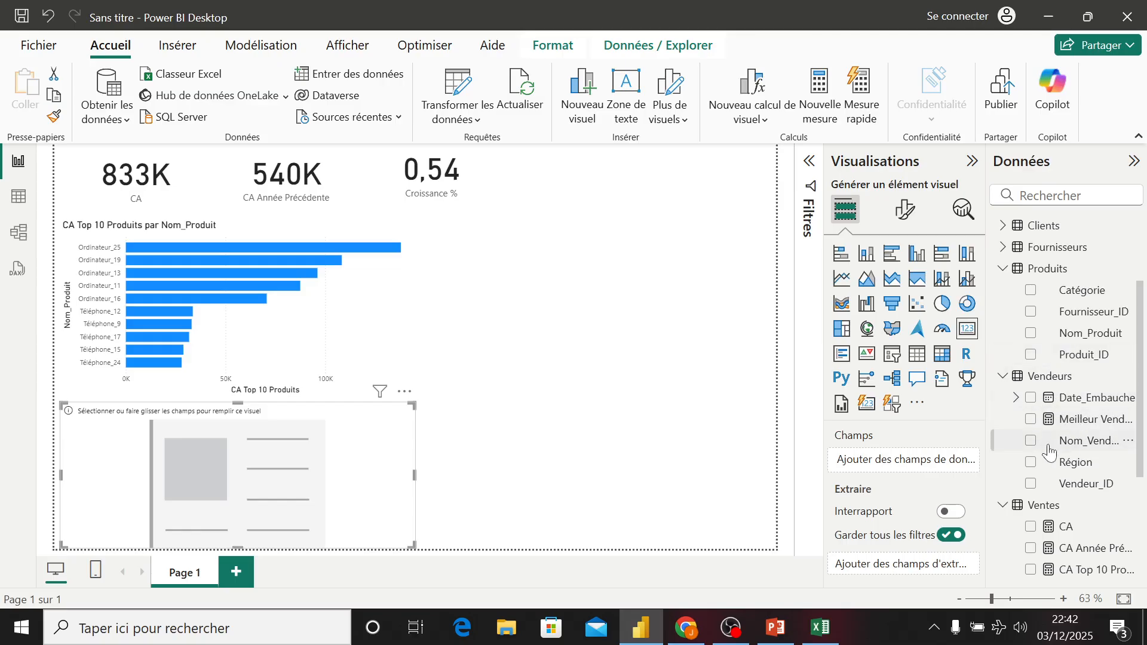
{"action": "left_click", "coordinate": [1031, 419]}
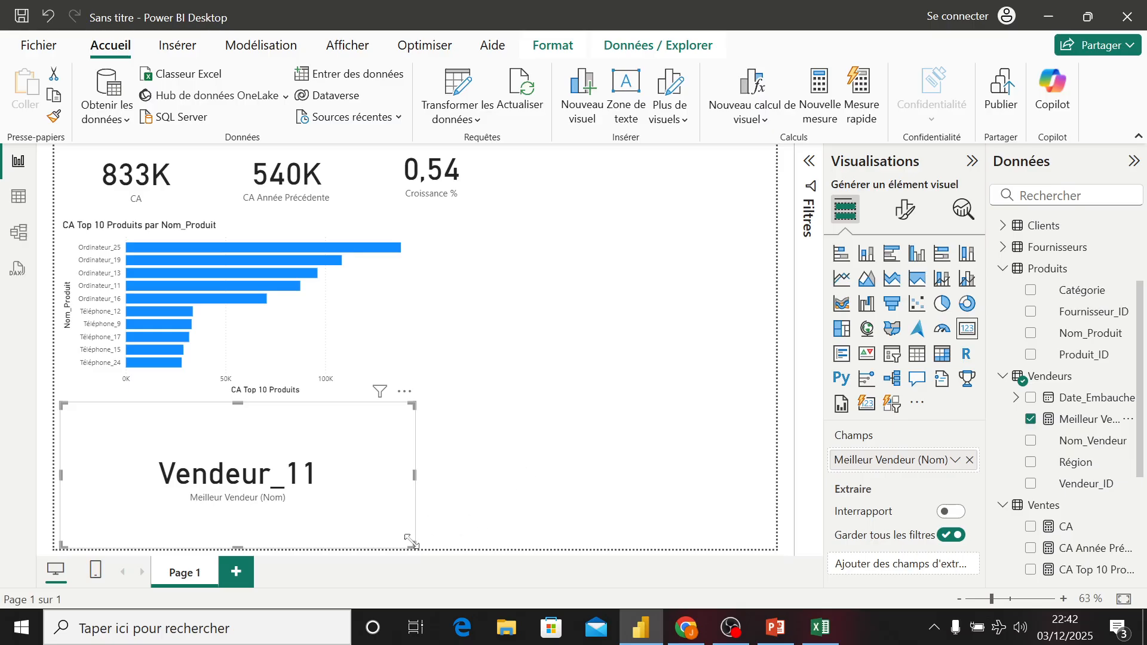
- Shrink the card and move it to the top row beside the Croissance % card
{"action": "left_click_drag", "start_coordinate": [411, 541], "coordinate": [245, 472]}
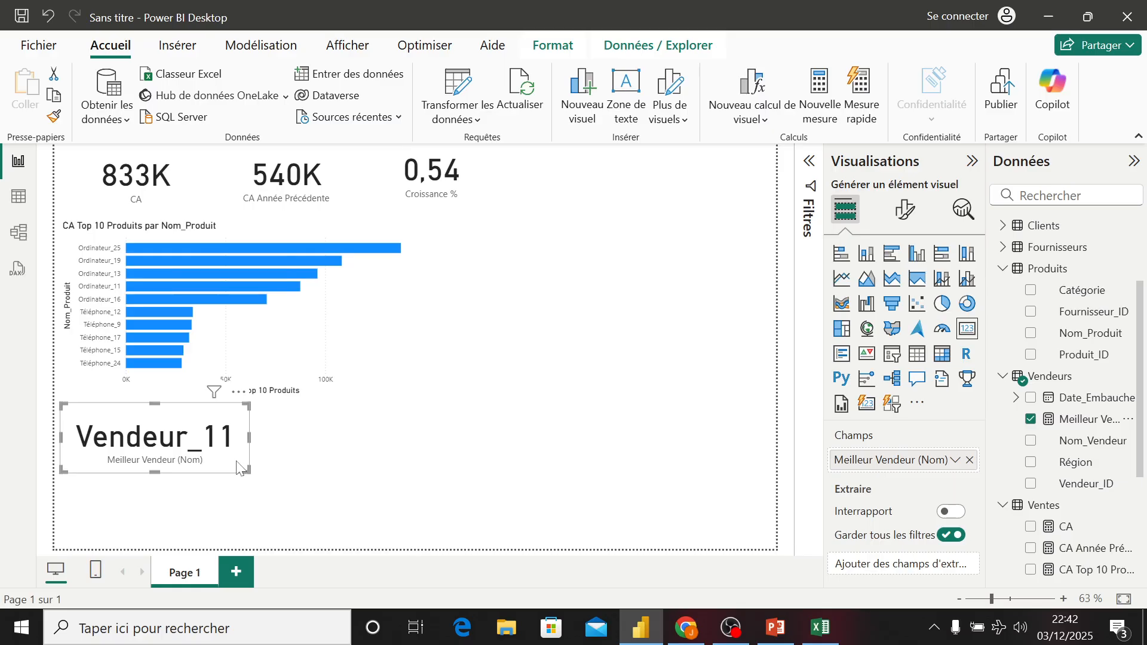
{"action": "left_click_drag", "start_coordinate": [237, 467], "coordinate": [653, 217]}
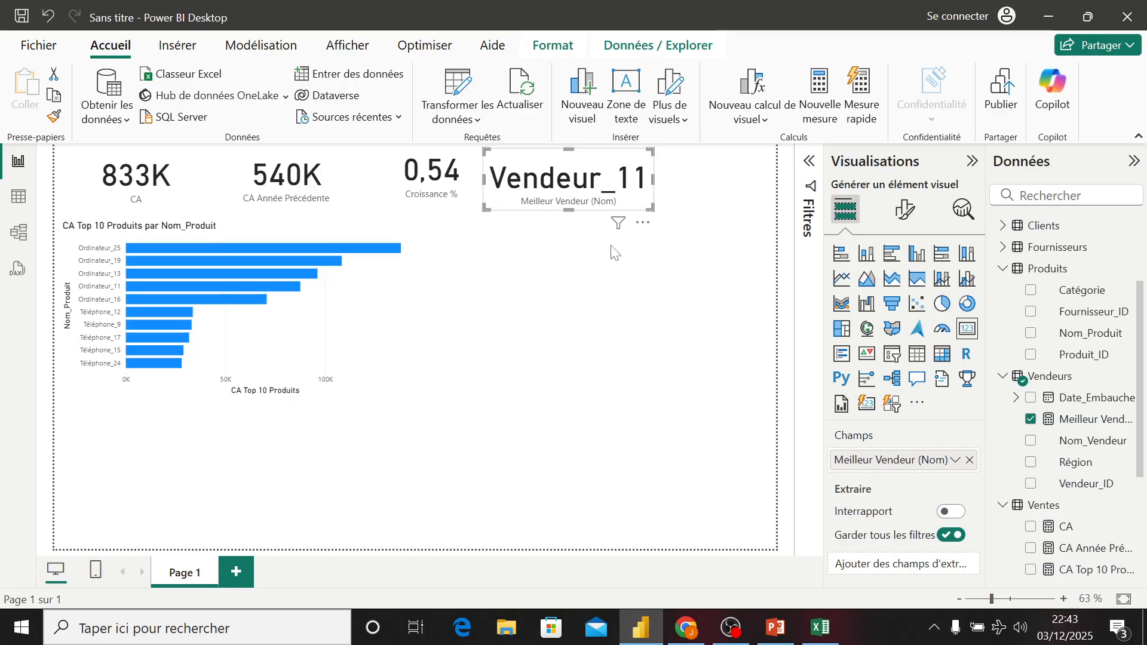
- Create a new measure in the Vendeurs table named CA Meilleur Vendeur
{"action": "right_click", "coordinate": [1036, 379]}
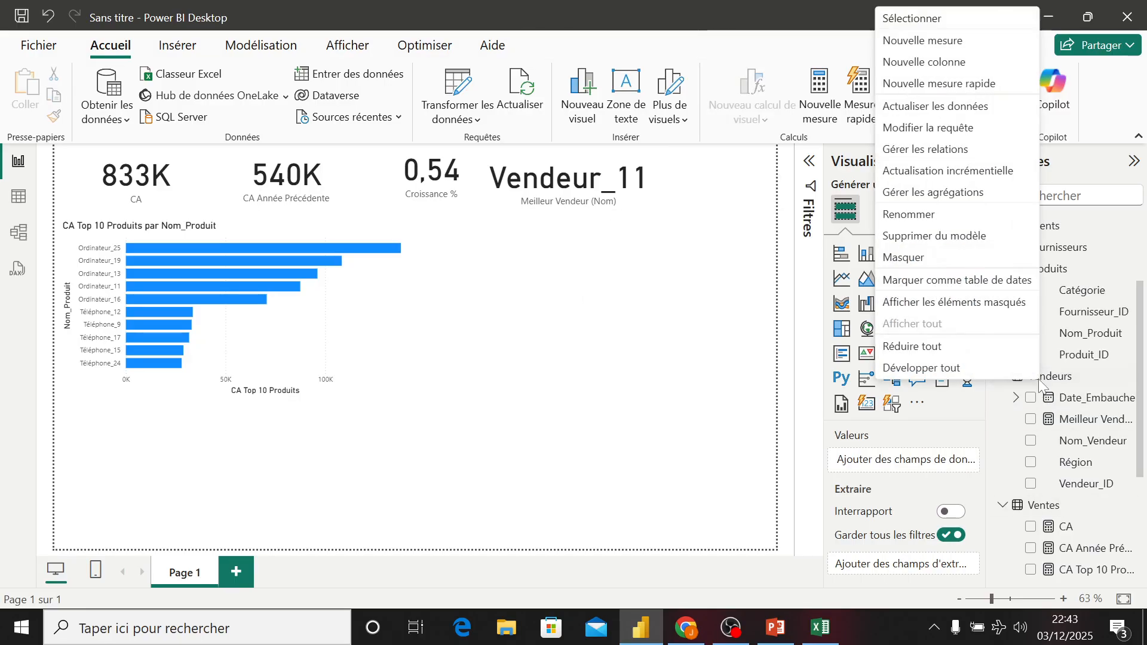
{"action": "left_click", "coordinate": [908, 44]}
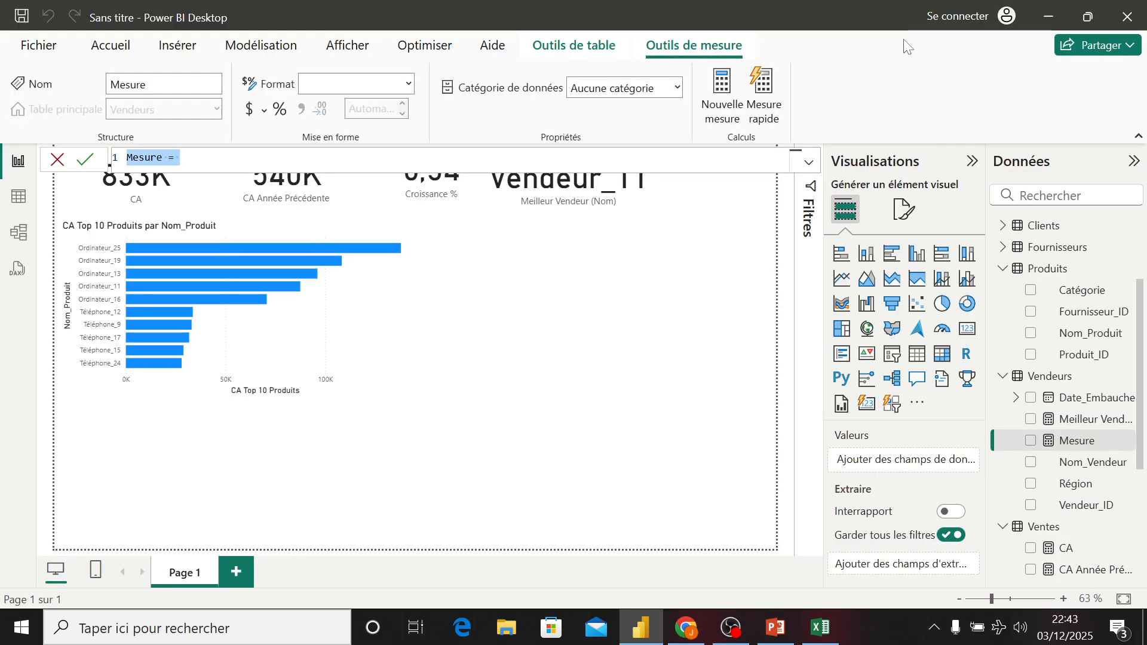
{"action": "type", "text": "CA Meill"}
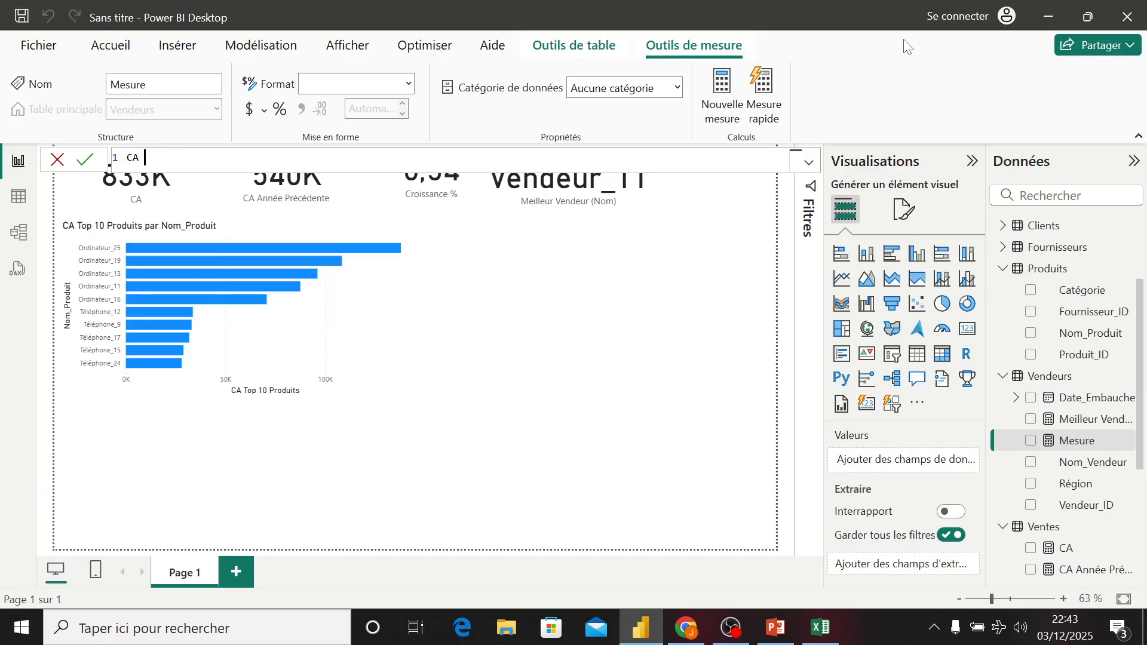
{"action": "type", "text": "eur"}
{"action": "type", "text": " Vendeur"}
{"action": "type", "text": " = "}
{"action": "type", "text": "VAR"}
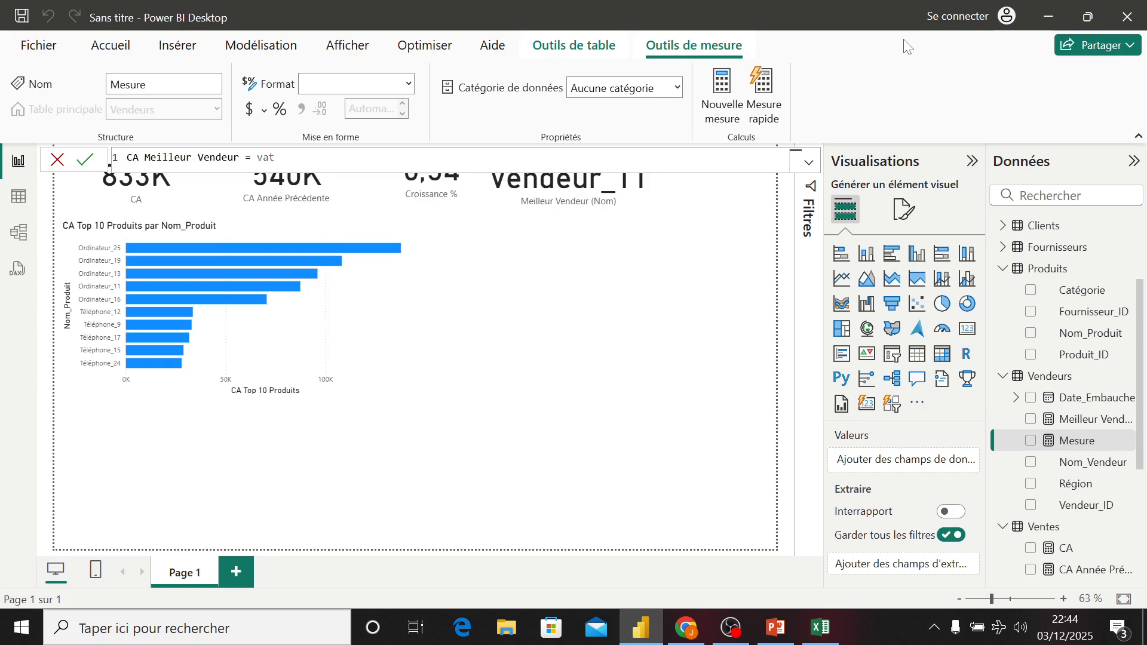
- Start the formula with VAR T = TOPN(1, SUMMARIZE(Ventes
{"action": "key", "text": "Tab"}
{"action": "type", "text": "T = TOPN("}
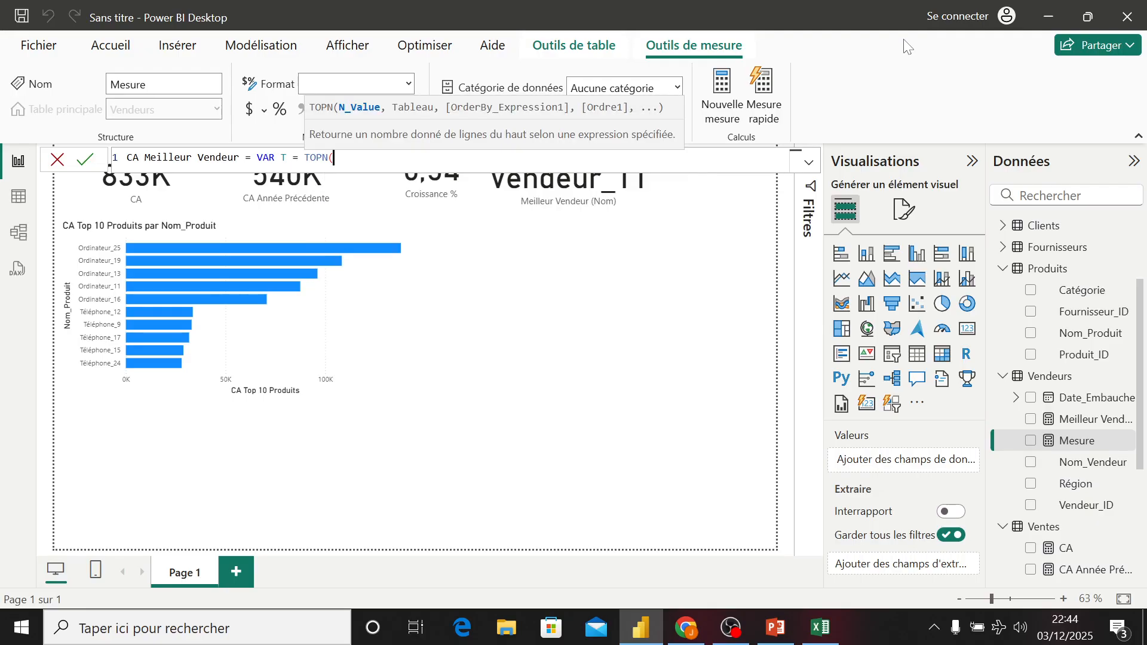
{"action": "type", "text": "1,"}
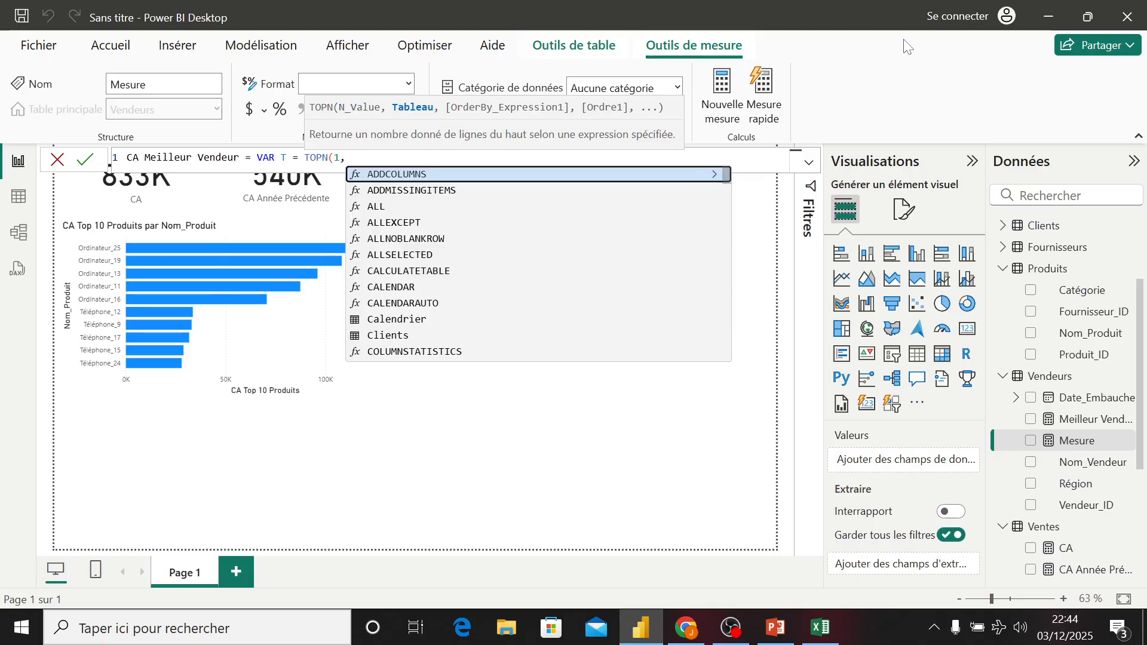
{"action": "type", "text": " SUMMARIZE("}
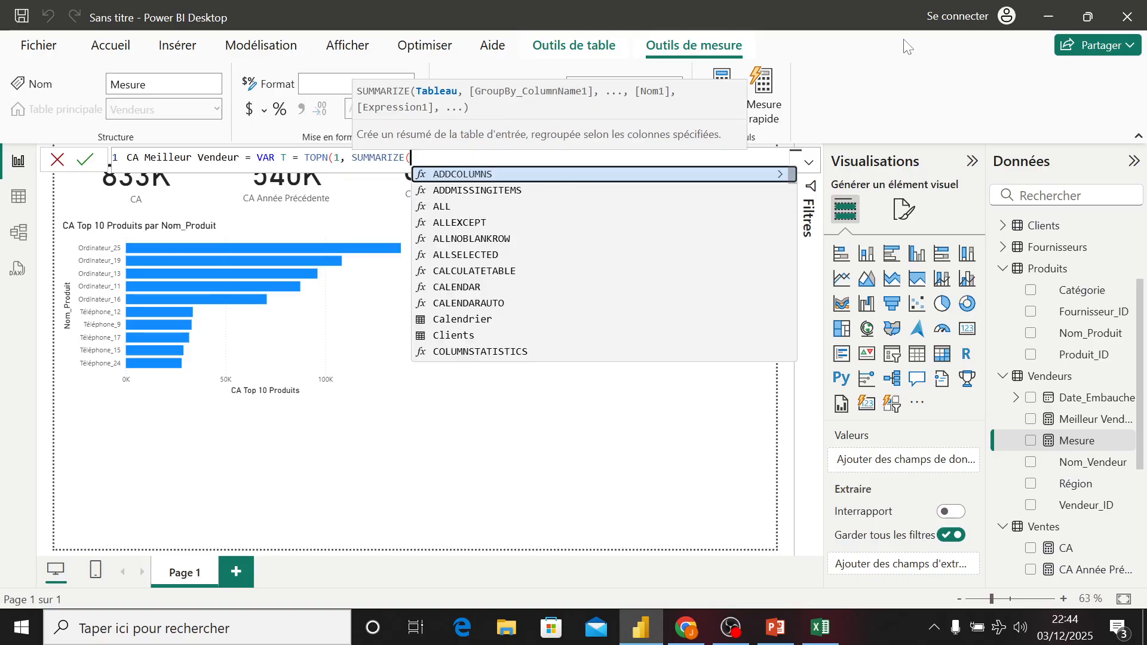
{"action": "type", "text": "vent"}
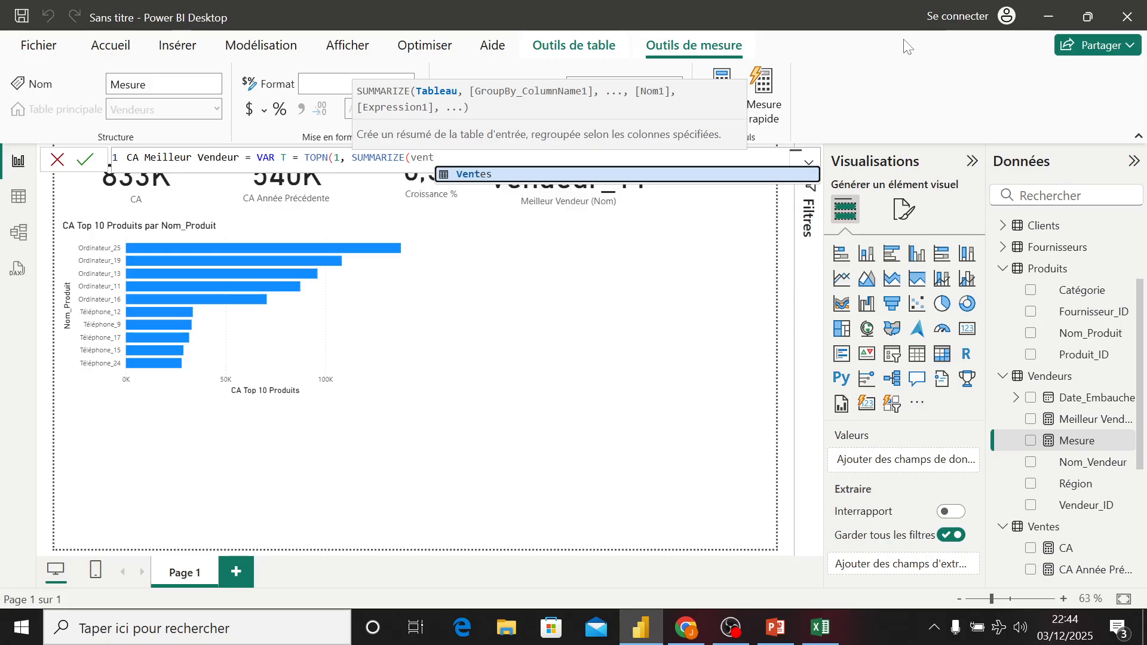
{"action": "key", "text": "Tab"}
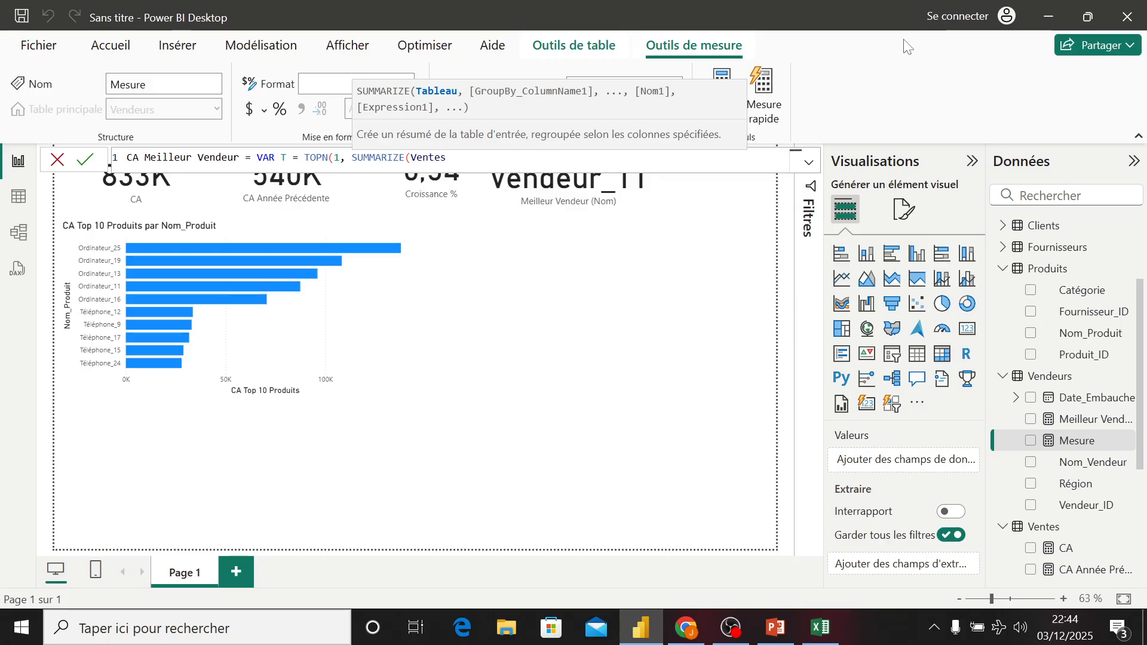
- Group the SUMMARIZE call by Vendeurs[Nom_Vendeur]
{"action": "type", "text": ", vend"}
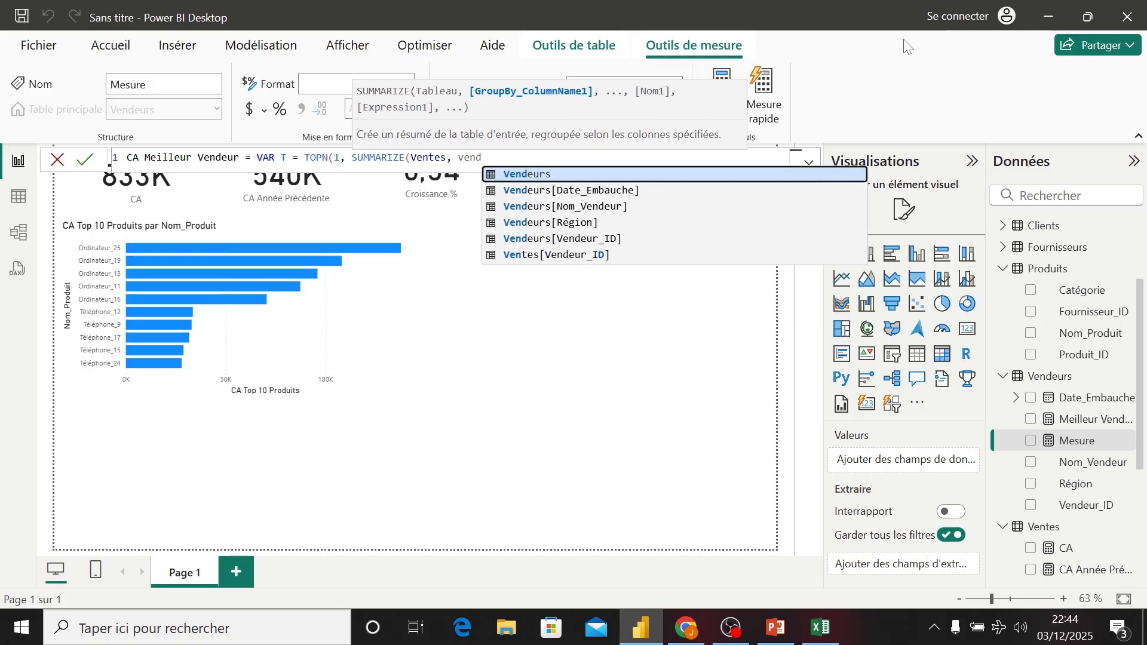
{"action": "key", "text": "Down"}
{"action": "key", "text": "Down"}
{"action": "key", "text": "Down"}
{"action": "key", "text": "Up"}
{"action": "key", "text": "Tab"}
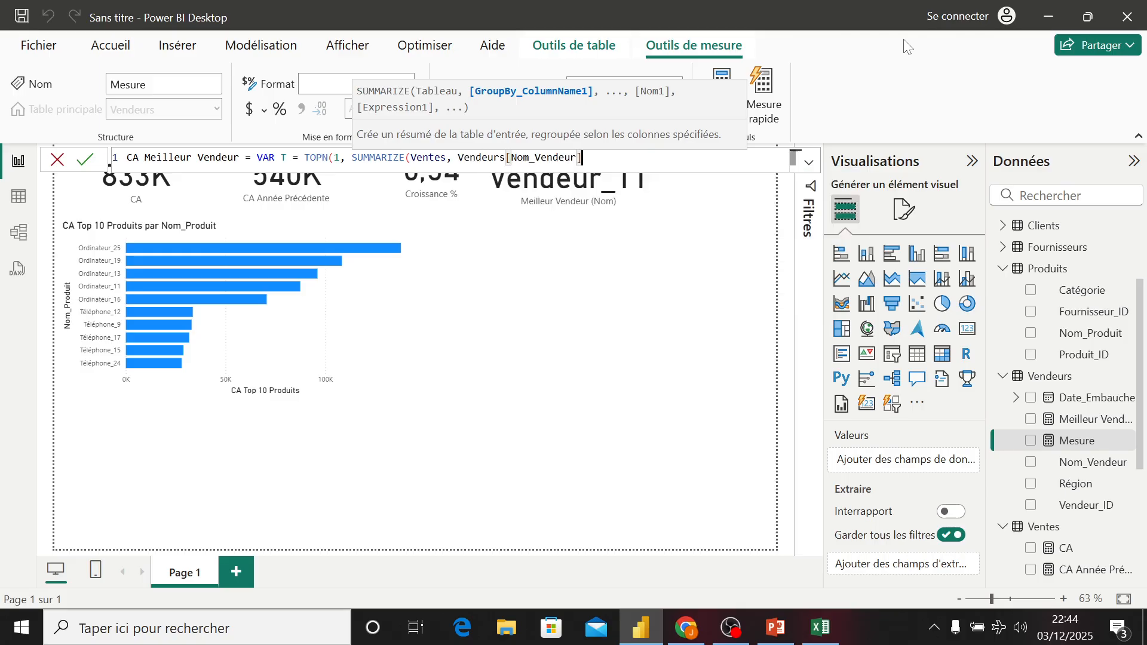
- Add a "CA_Vendeur" column computed from [CA] to the SUMMARIZE call and close it
{"action": "type", "text": ", \"CA"}
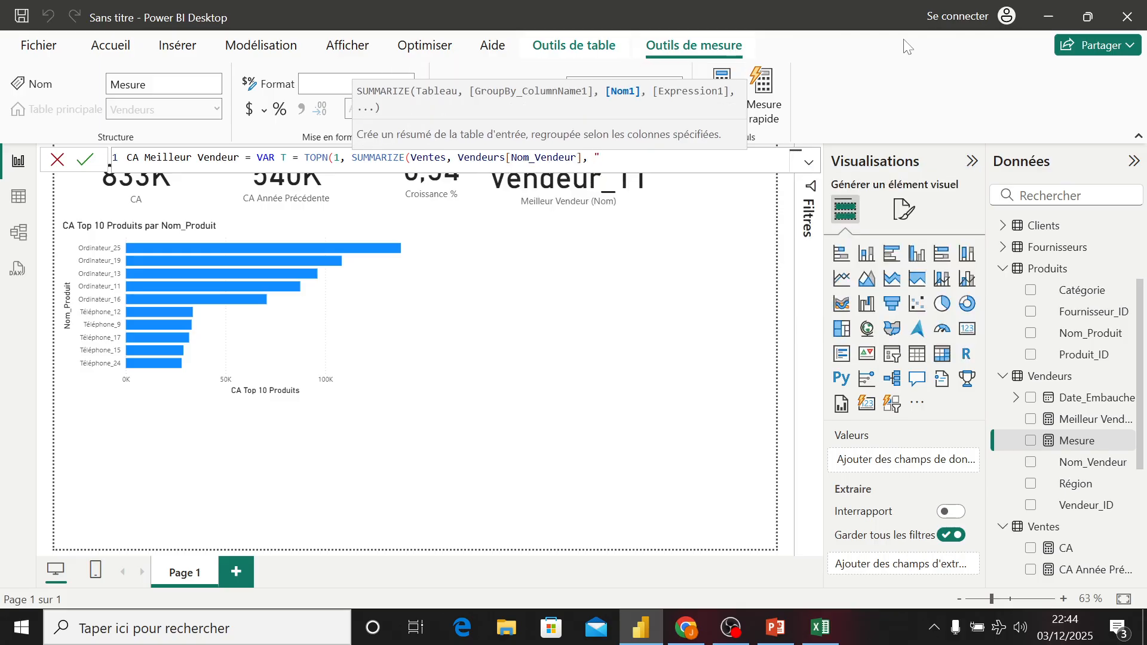
{"action": "type", "text": "_Veneu"}
{"action": "key", "text": "BackSpace"}
{"action": "key", "text": "BackSpace"}
{"action": "type", "text": "deur\","}
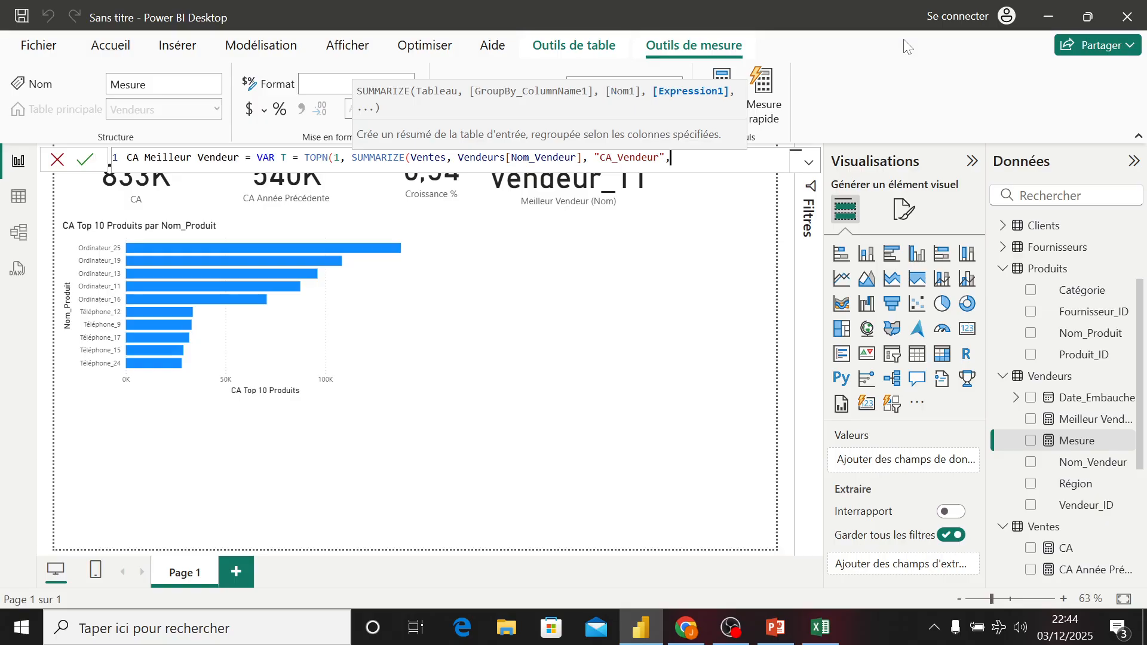
{"action": "type", "text": " ["}
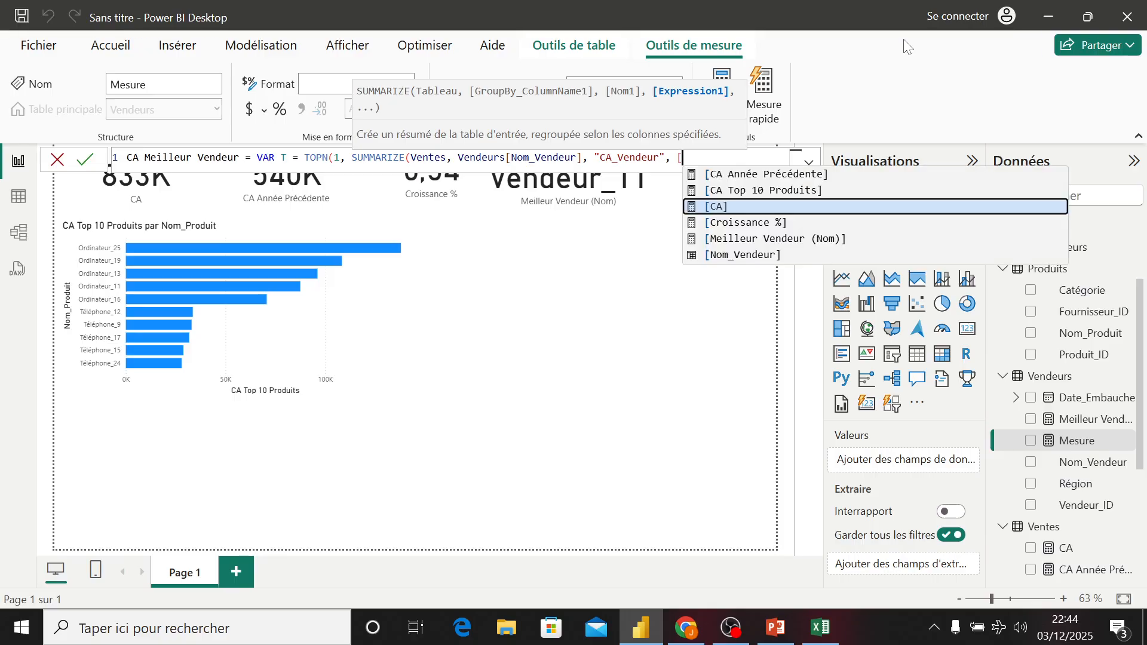
{"action": "key", "text": "Tab"}
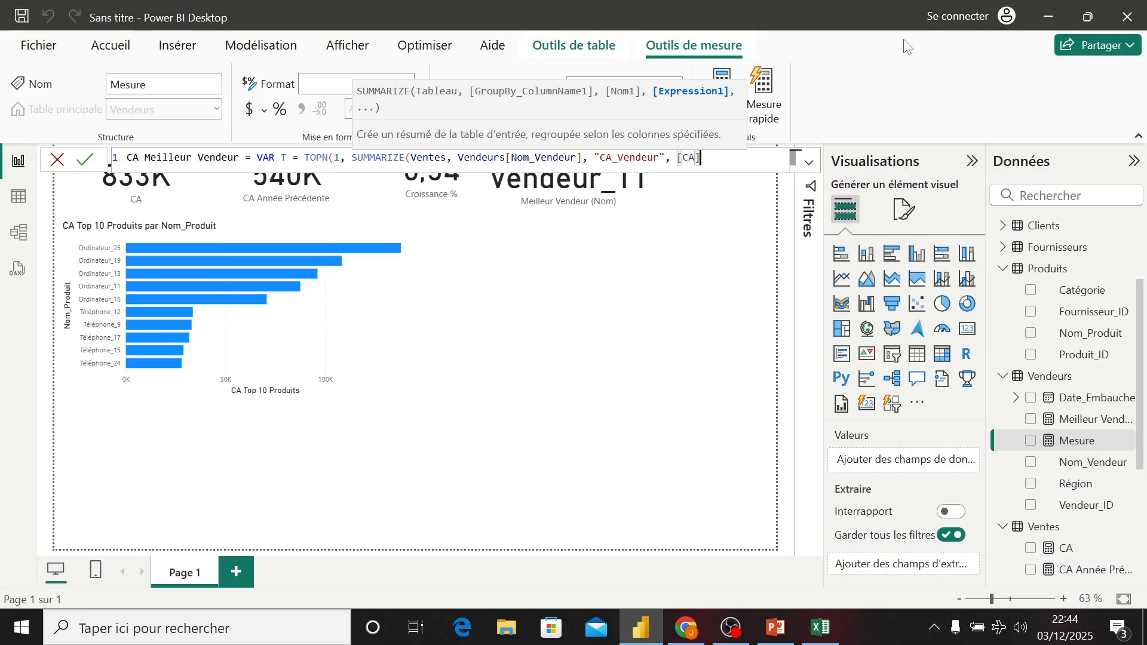
{"action": "type", "text": "),"}
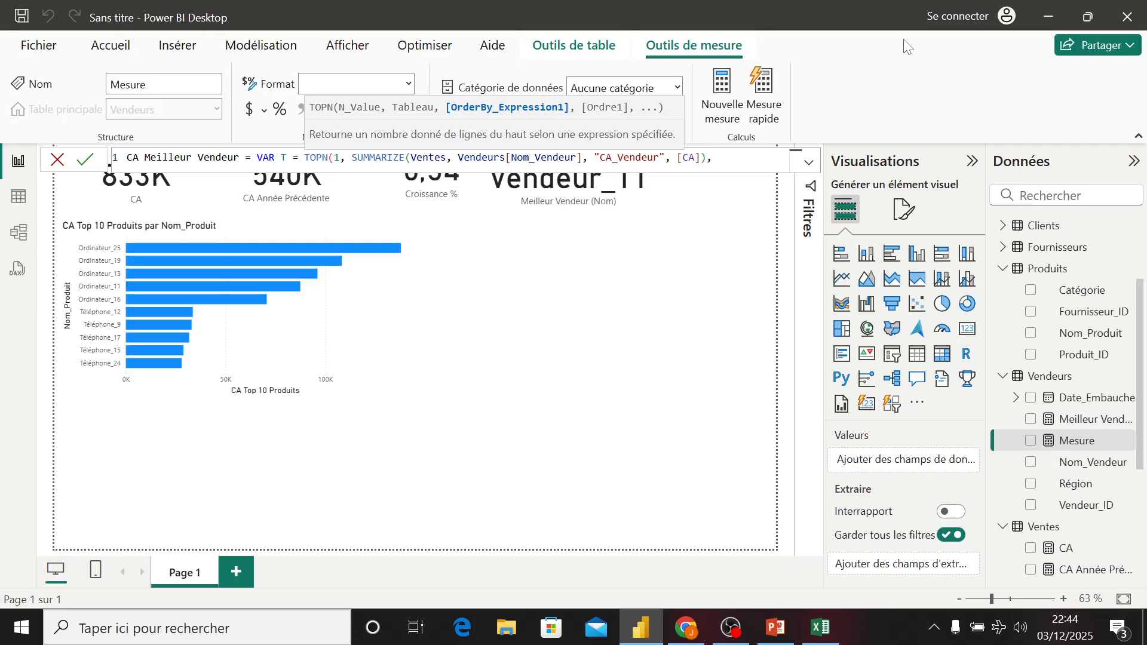
- Order the TOPN by [CA_Vendeur] in DESC order
{"action": "type", "text": "["}
{"action": "key", "text": "Down"}
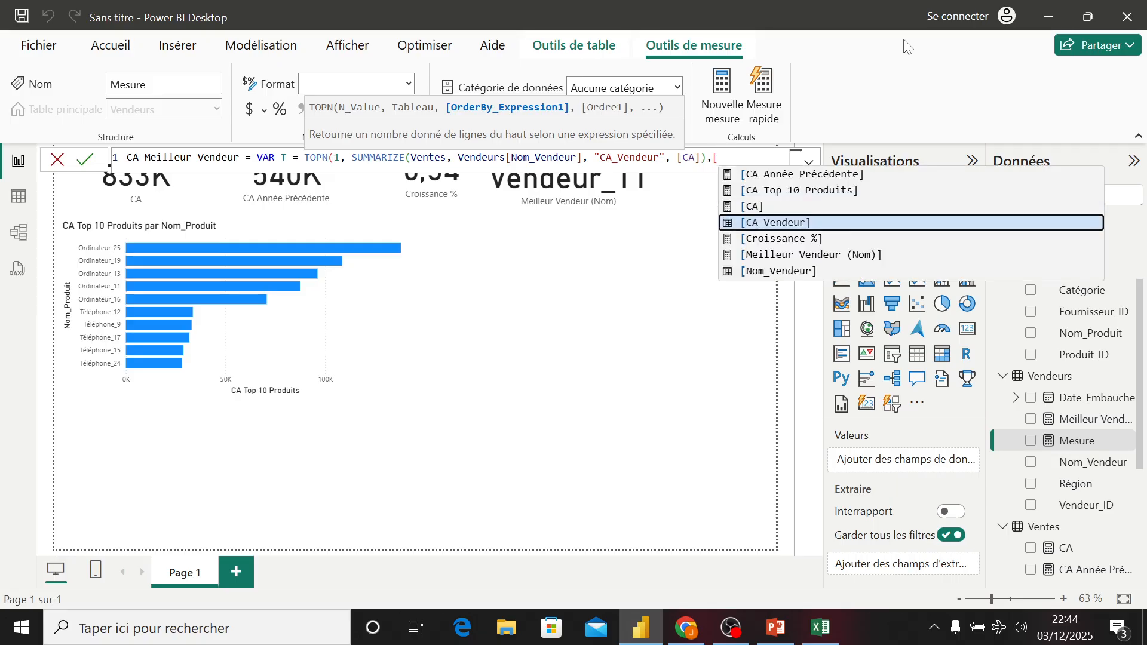
{"action": "key", "text": "Tab"}
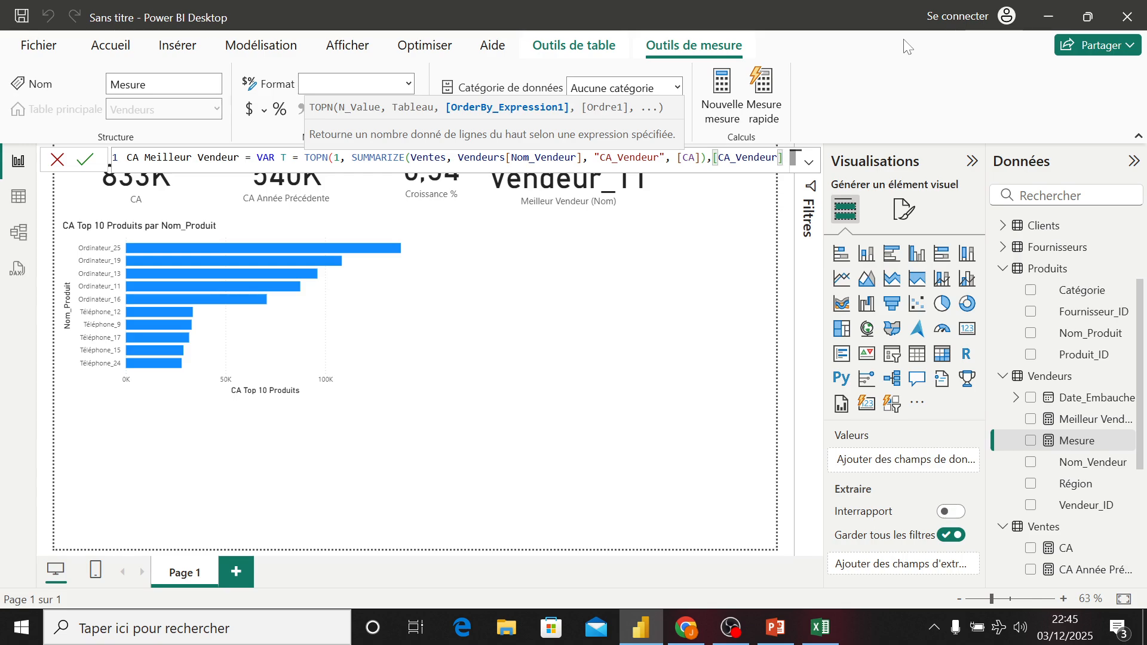
{"action": "type", "text": ","}
{"action": "key", "text": "Down"}
{"action": "key", "text": "Down"}
{"action": "key", "text": "Down"}
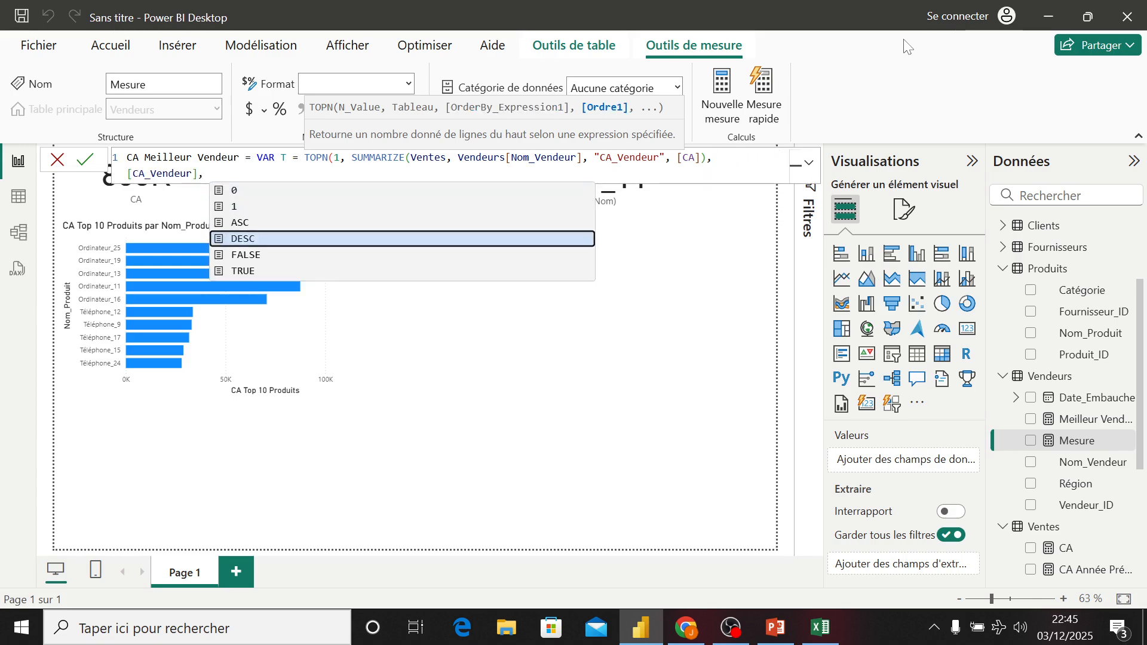
{"action": "key", "text": "Down"}
{"action": "key", "text": "Up"}
{"action": "key", "text": "Tab"}
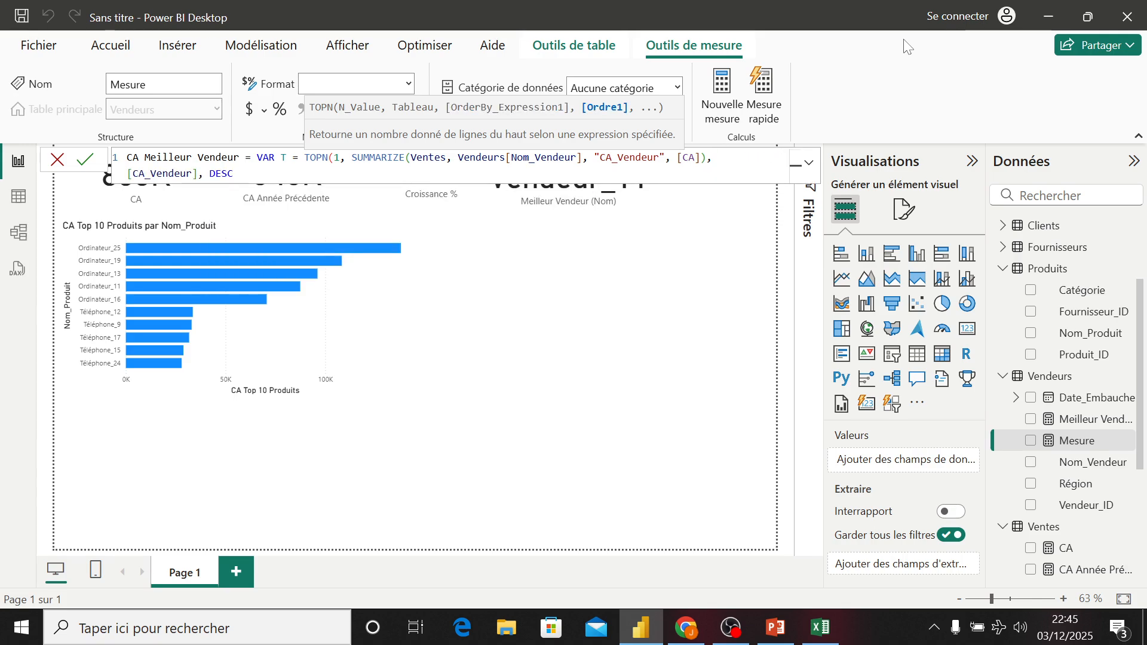
- Close TOPN, finish with RETURN MAXX(T, [CA_Vendeur]) and commit the measure
{"action": "type", "text": ") RETURN"}
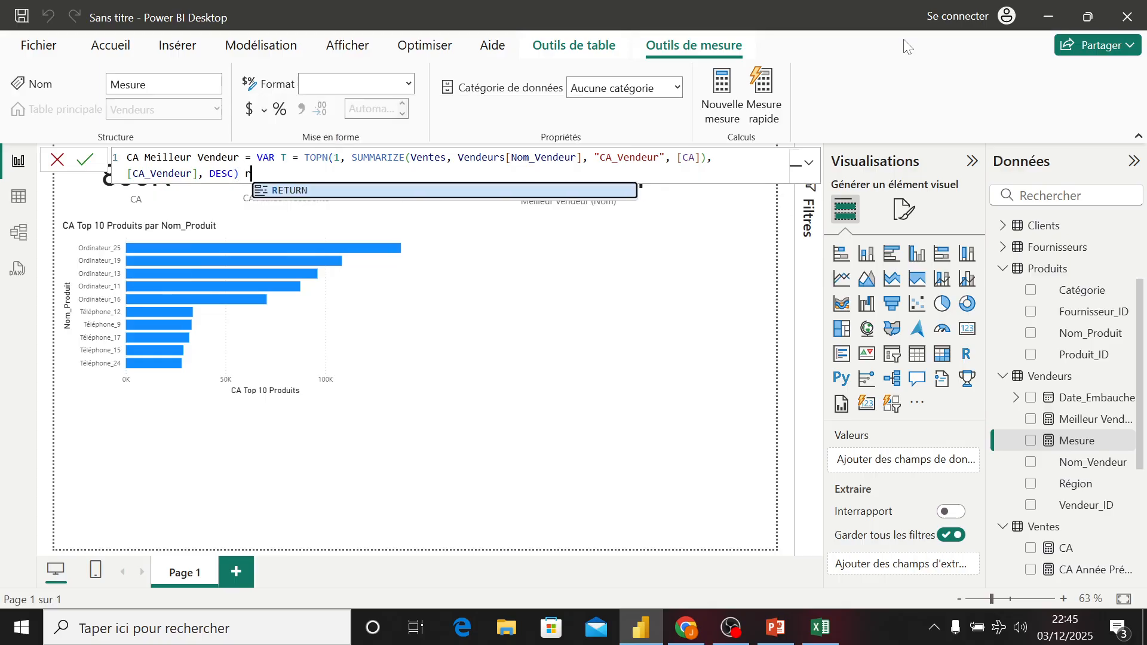
{"action": "type", "text": " ma"}
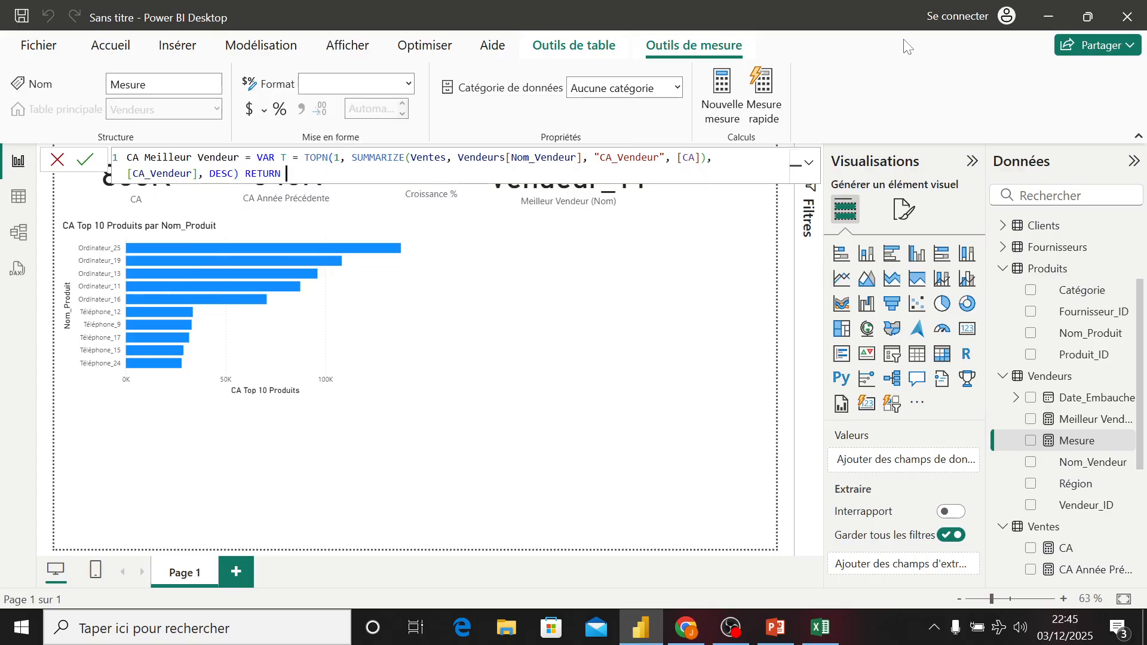
{"action": "key", "text": "Down"}
{"action": "key", "text": "Down"}
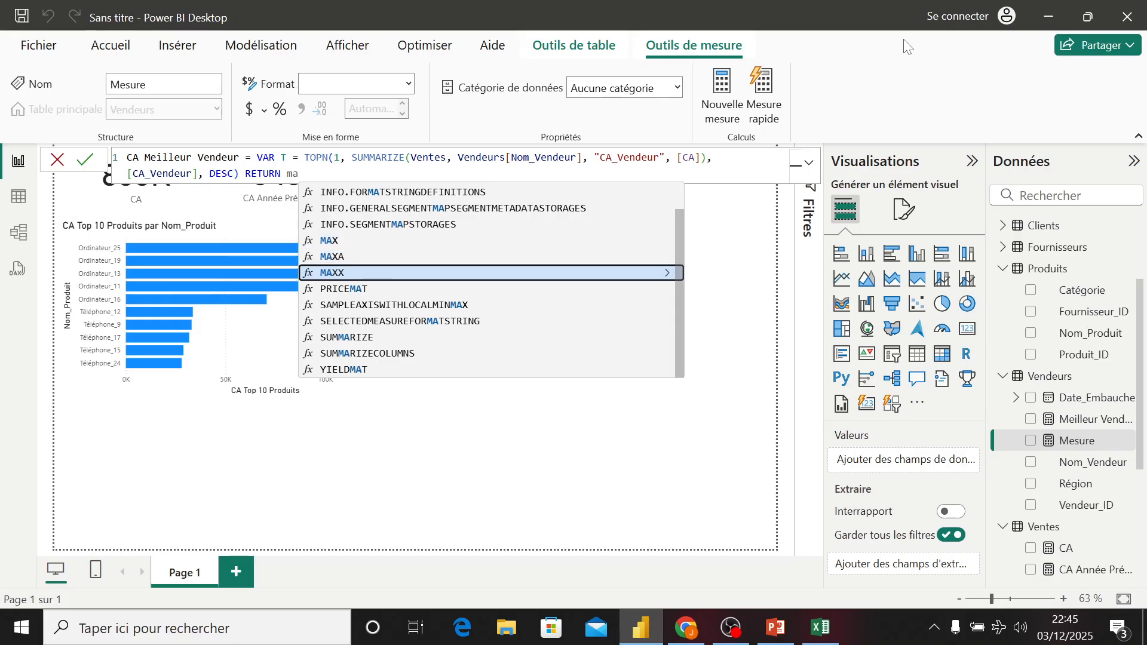
{"action": "key", "text": "Tab"}
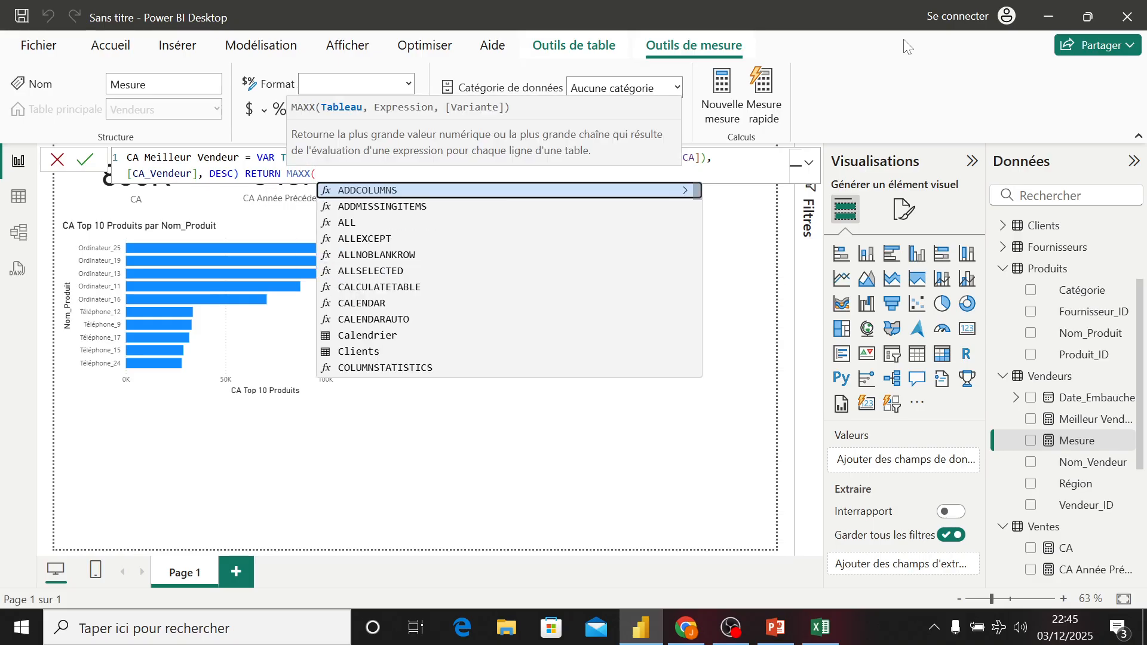
{"action": "type", "text": ","}
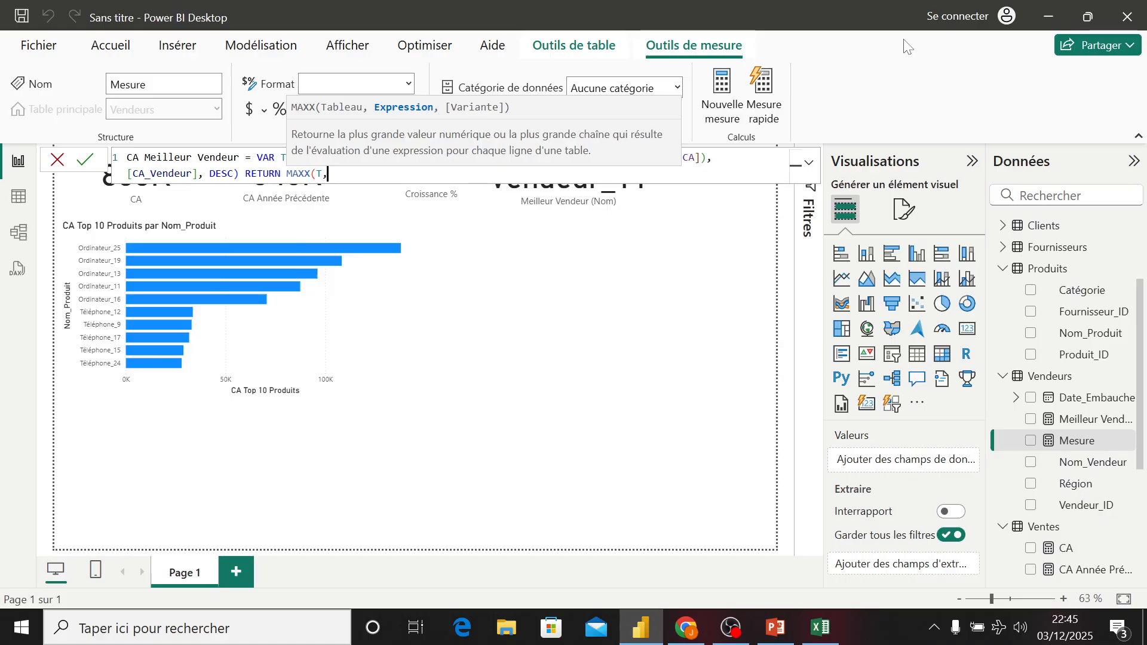
{"action": "type", "text": "["}
{"action": "key", "text": "Down"}
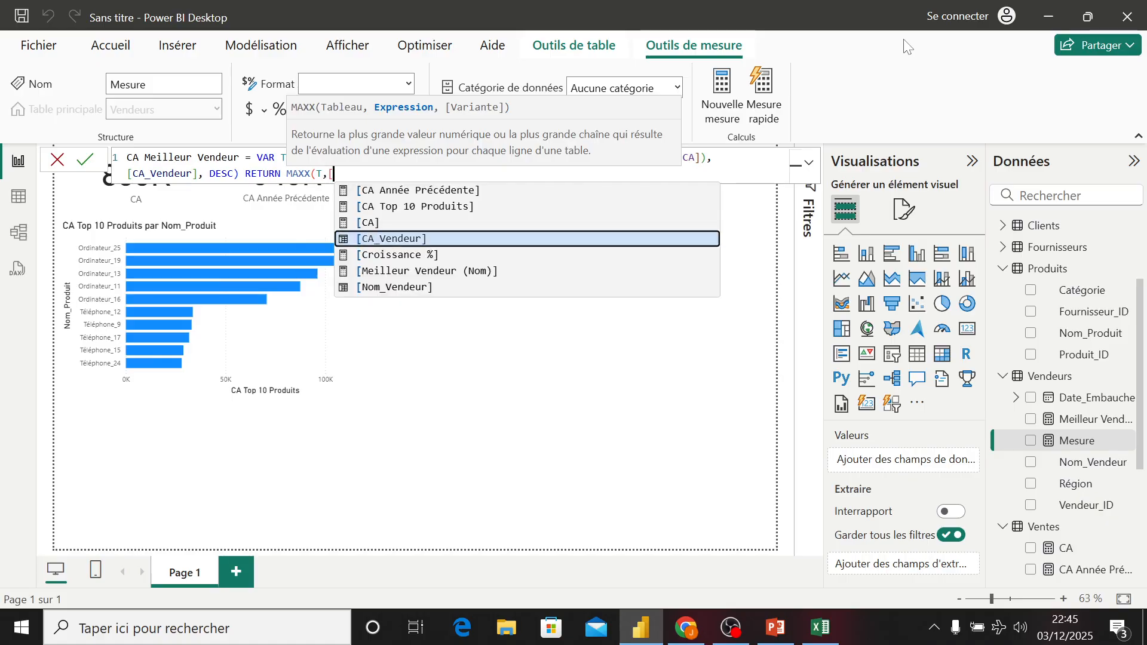
{"action": "key", "text": "Tab"}
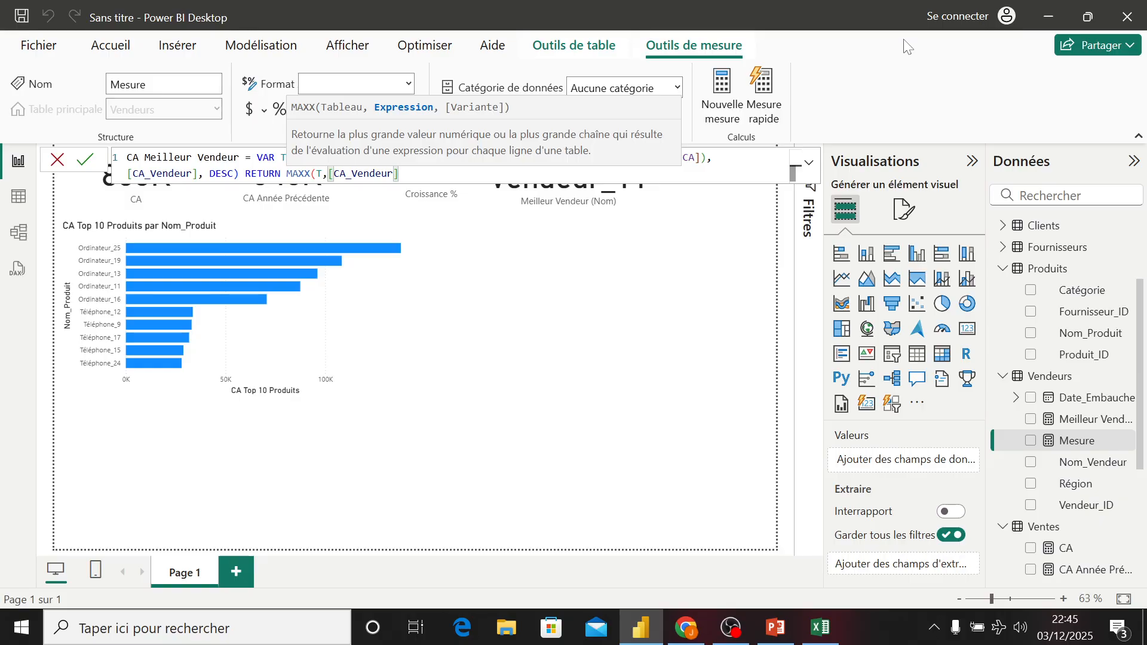
{"action": "type", "text": ")"}
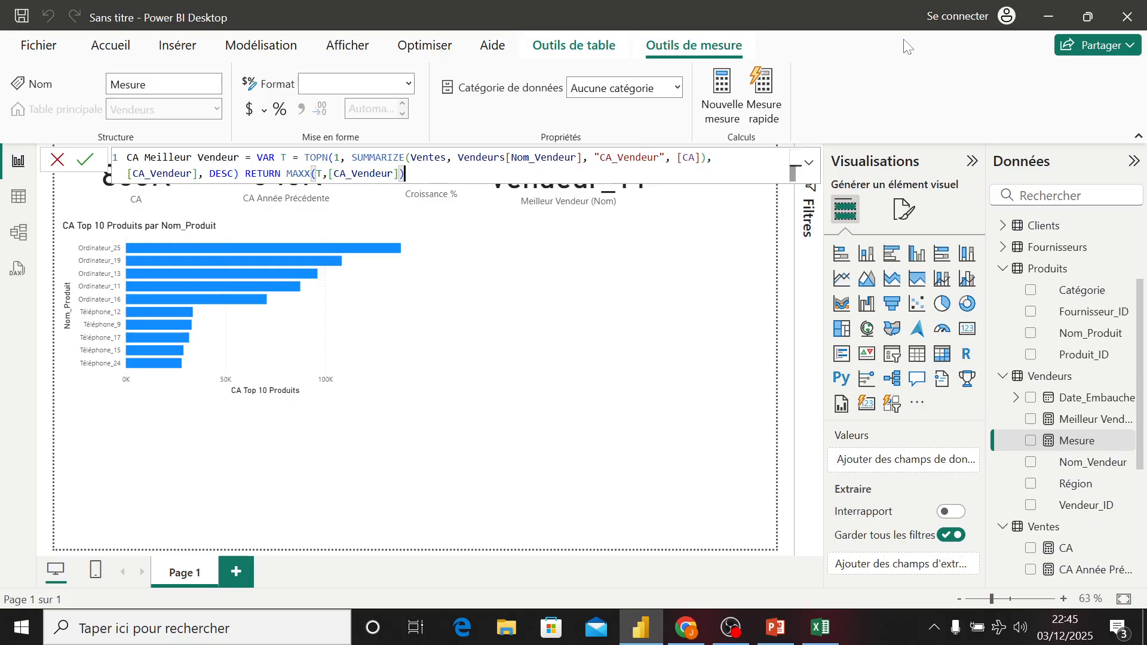
{"action": "key", "text": "Return"}
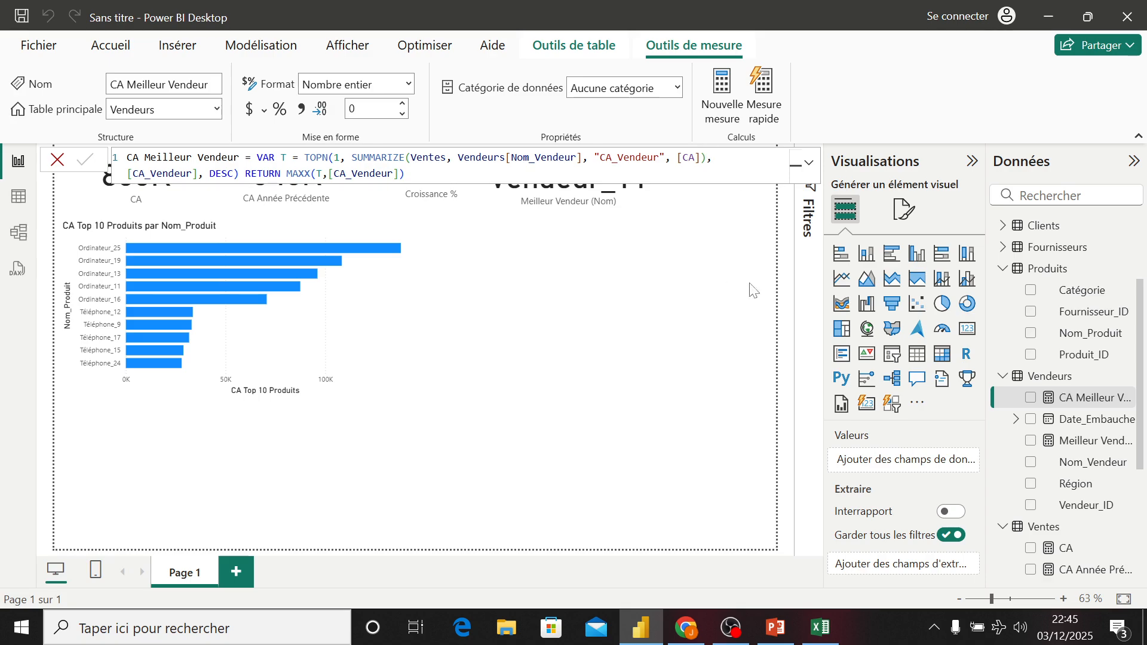
- Add a new card visual showing the CA Meilleur Vendeur measure
{"action": "left_click", "coordinate": [753, 380]}
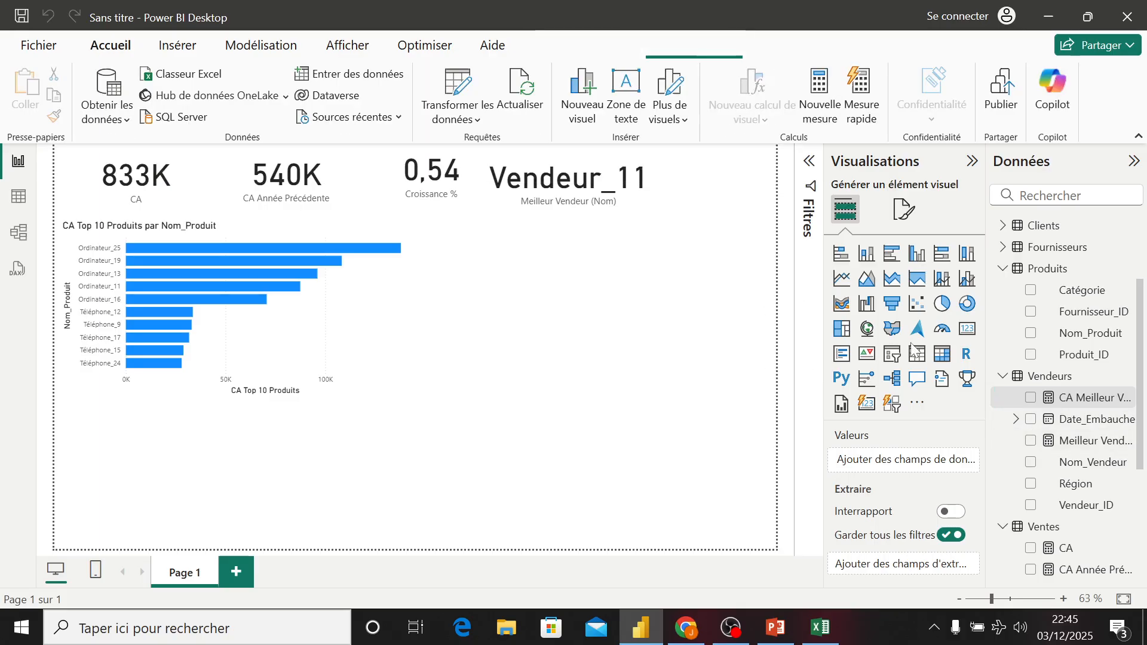
{"action": "left_click", "coordinate": [968, 328]}
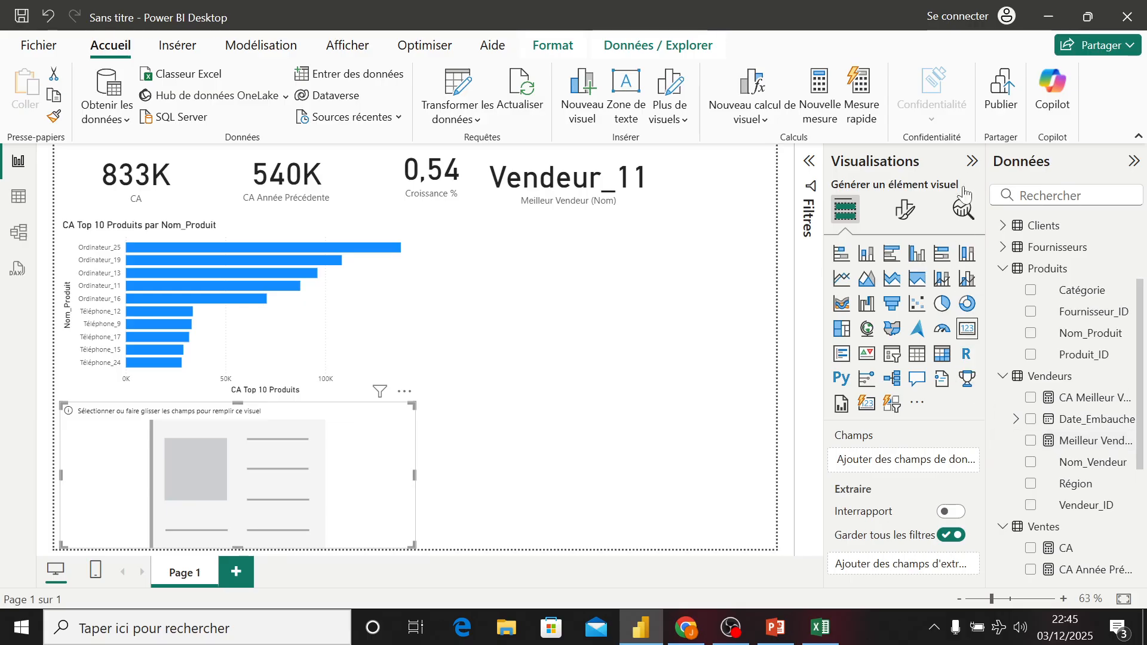
{"action": "left_click_drag", "start_coordinate": [992, 238], "coordinate": [823, 418]}
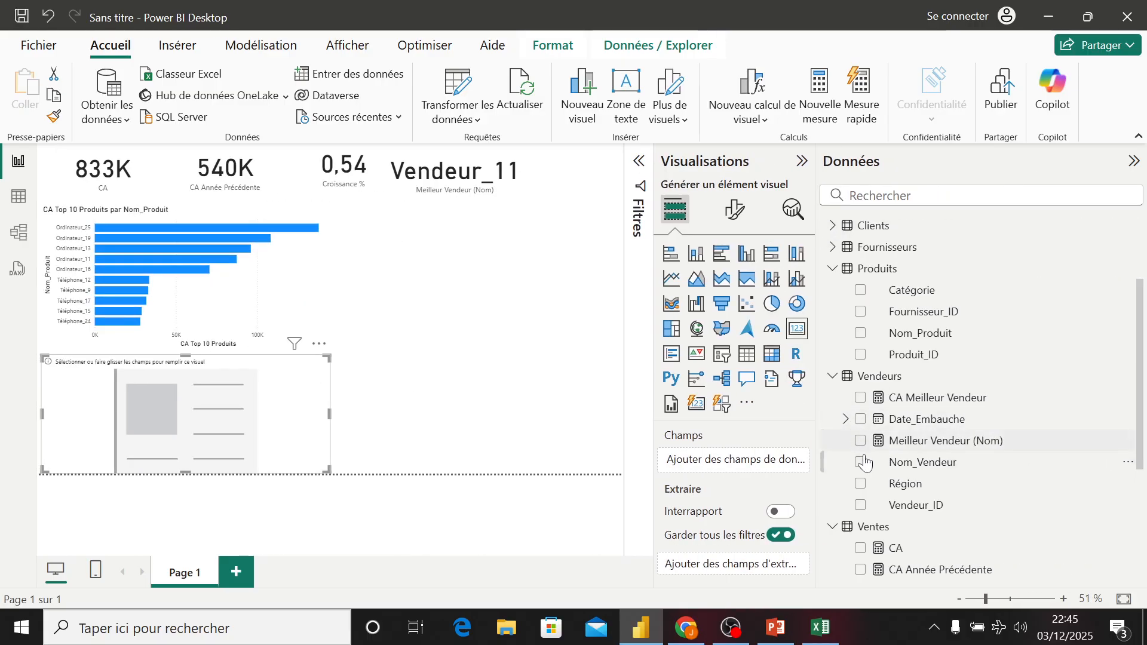
{"action": "left_click", "coordinate": [861, 398]}
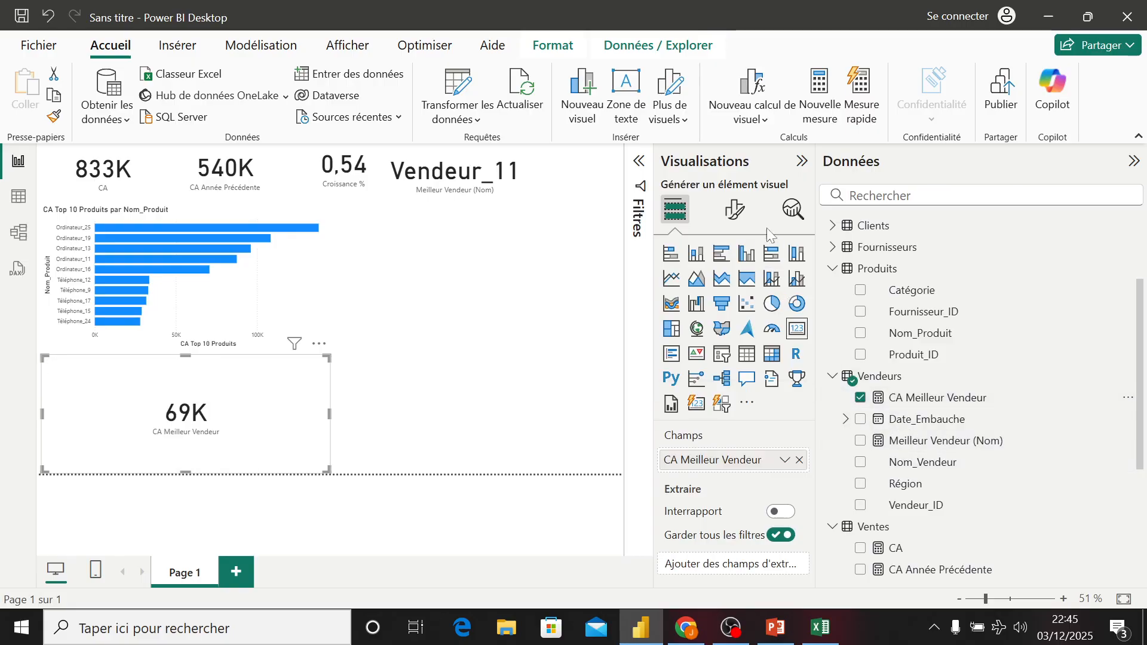
- Shrink the CA Meilleur Vendeur card and move it to the top row beside the Meilleur Vendeur (Nom) card
{"action": "left_click_drag", "start_coordinate": [816, 181], "coordinate": [985, 181]}
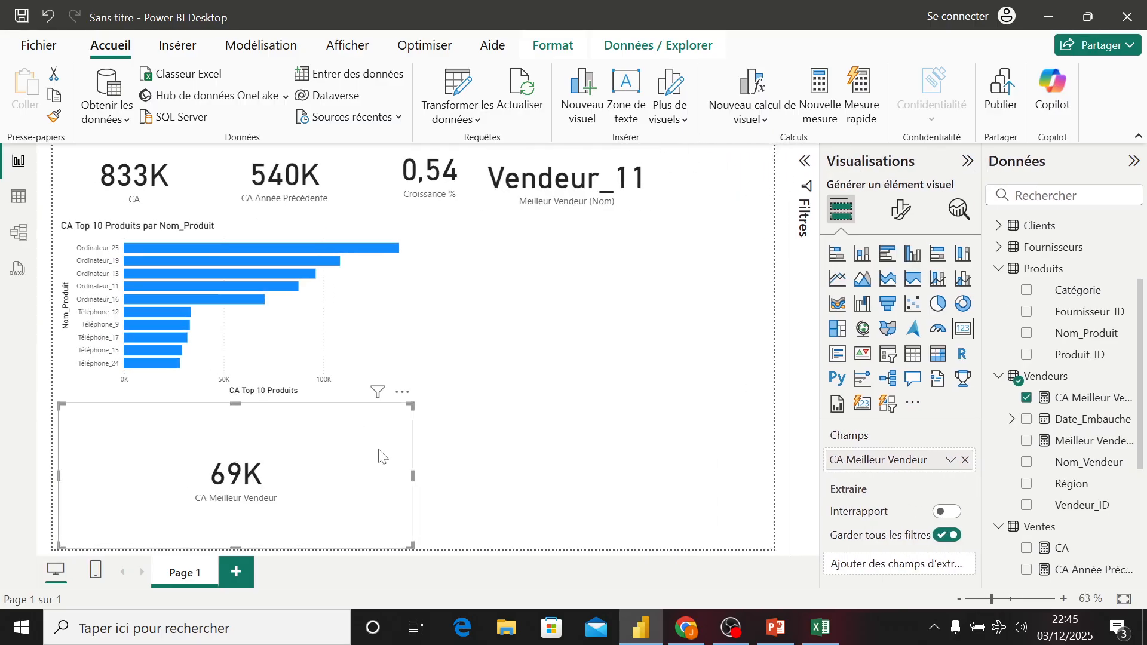
{"action": "left_click_drag", "start_coordinate": [411, 475], "coordinate": [237, 473]}
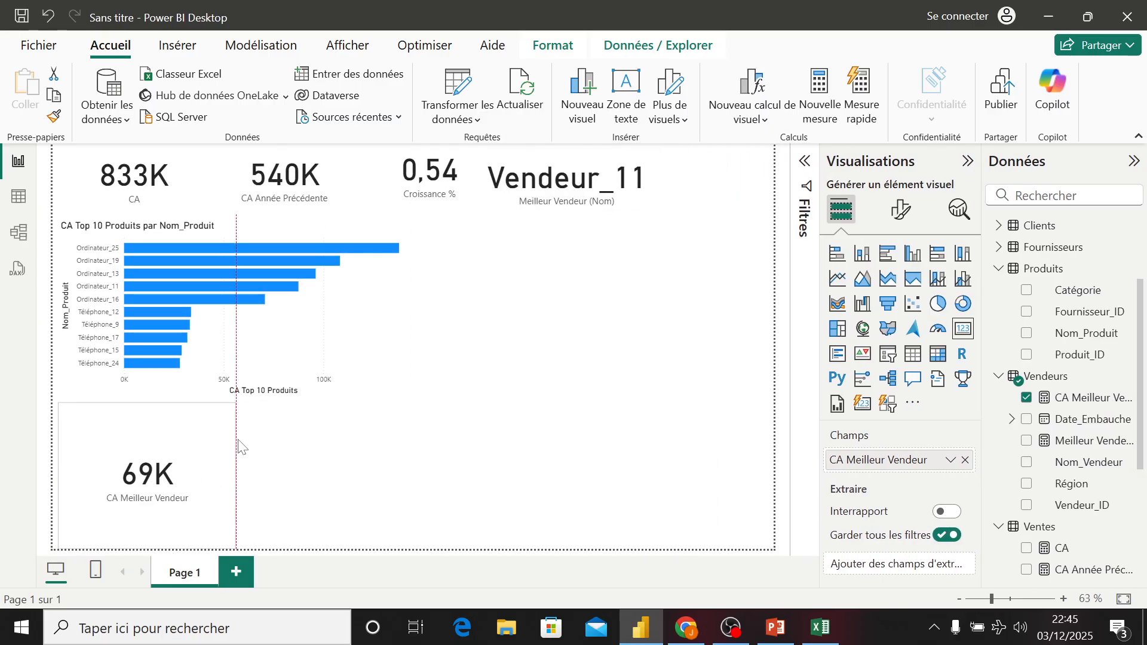
{"action": "left_click_drag", "start_coordinate": [144, 405], "coordinate": [763, 170]}
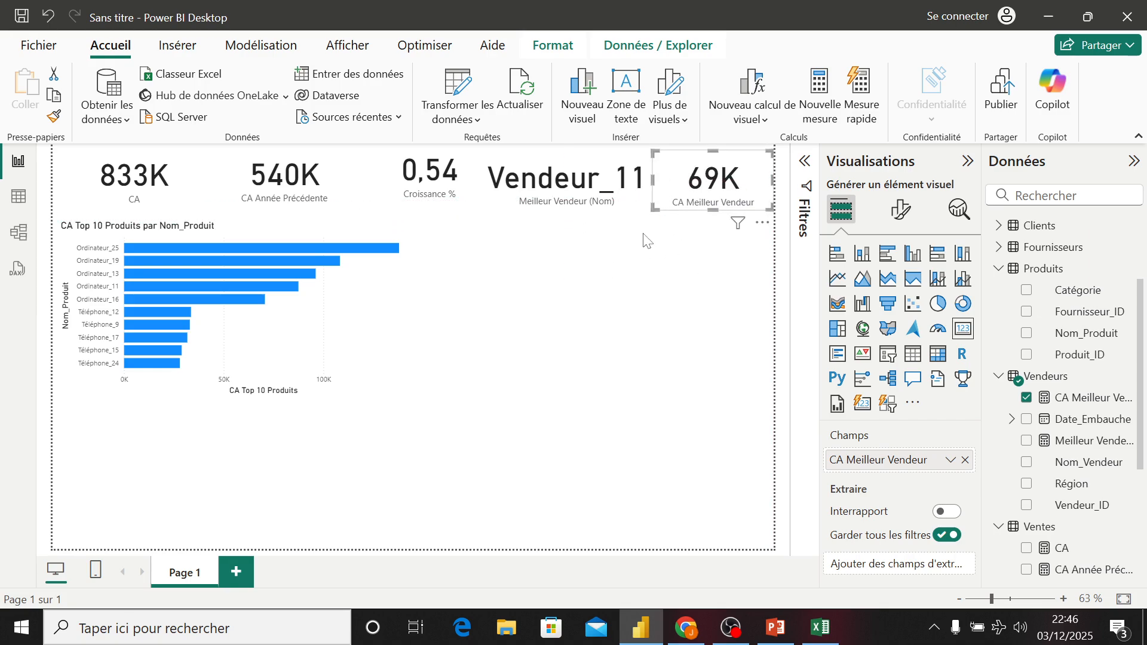
{"action": "left_click", "coordinate": [639, 249]}
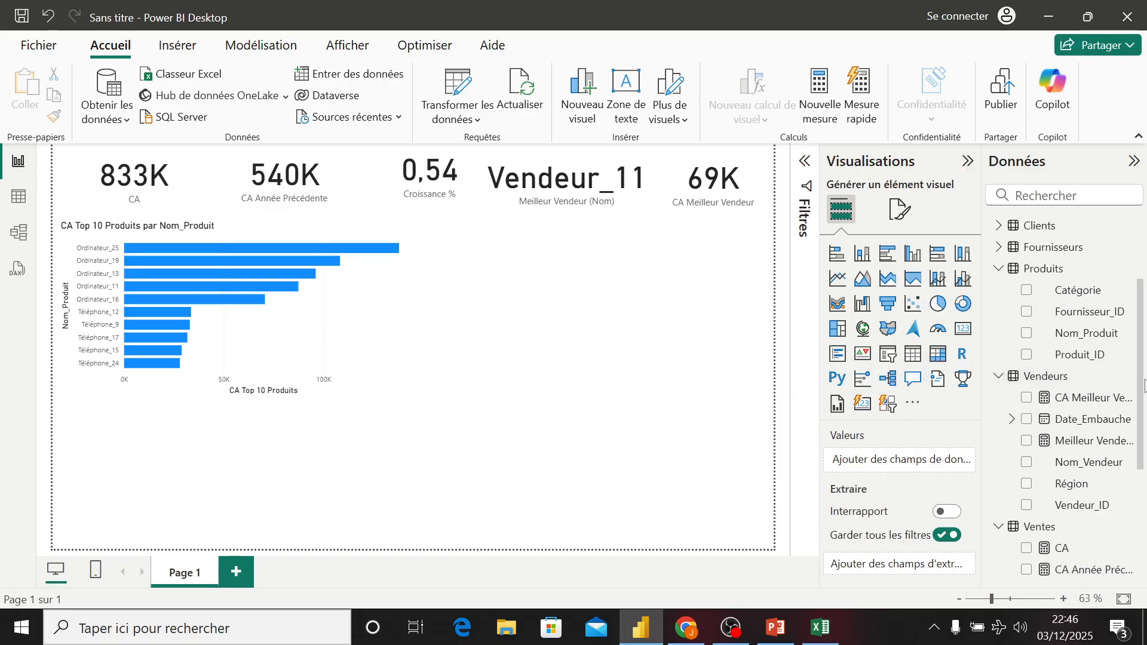
- Create a new measure in the Ventes table named Poids Regional %
{"action": "scroll", "coordinate": [1143, 419], "scroll_direction": "down", "scroll_amount": 2}
{"action": "scroll", "coordinate": [1143, 418], "scroll_direction": "down", "scroll_amount": 5}
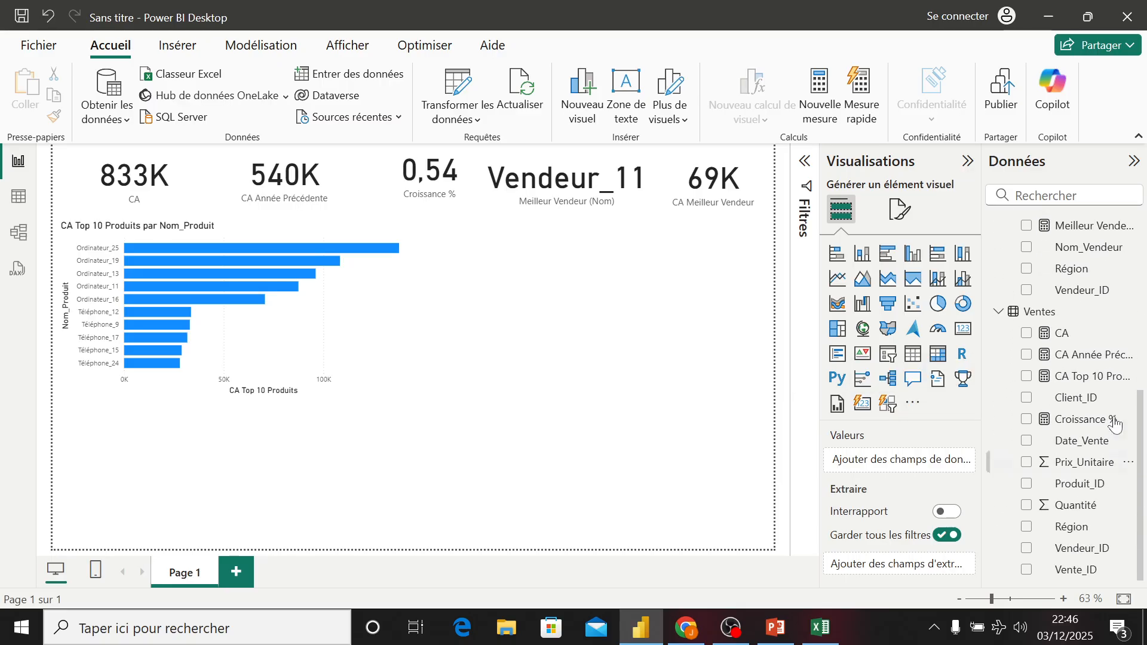
{"action": "right_click", "coordinate": [1039, 314]}
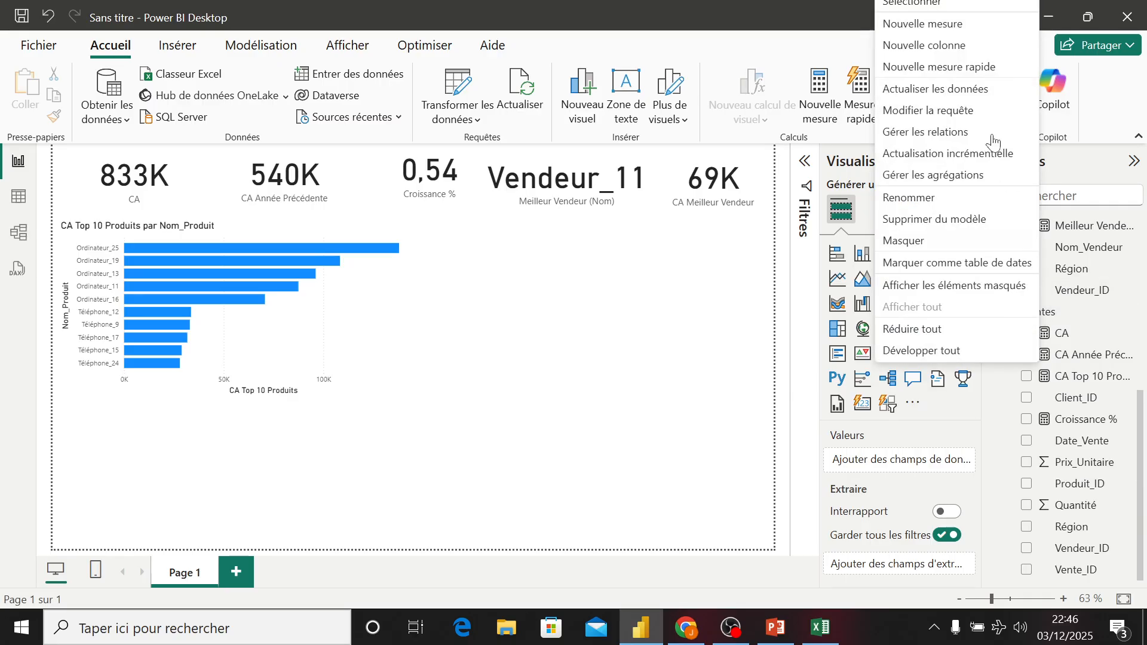
{"action": "left_click", "coordinate": [915, 29]}
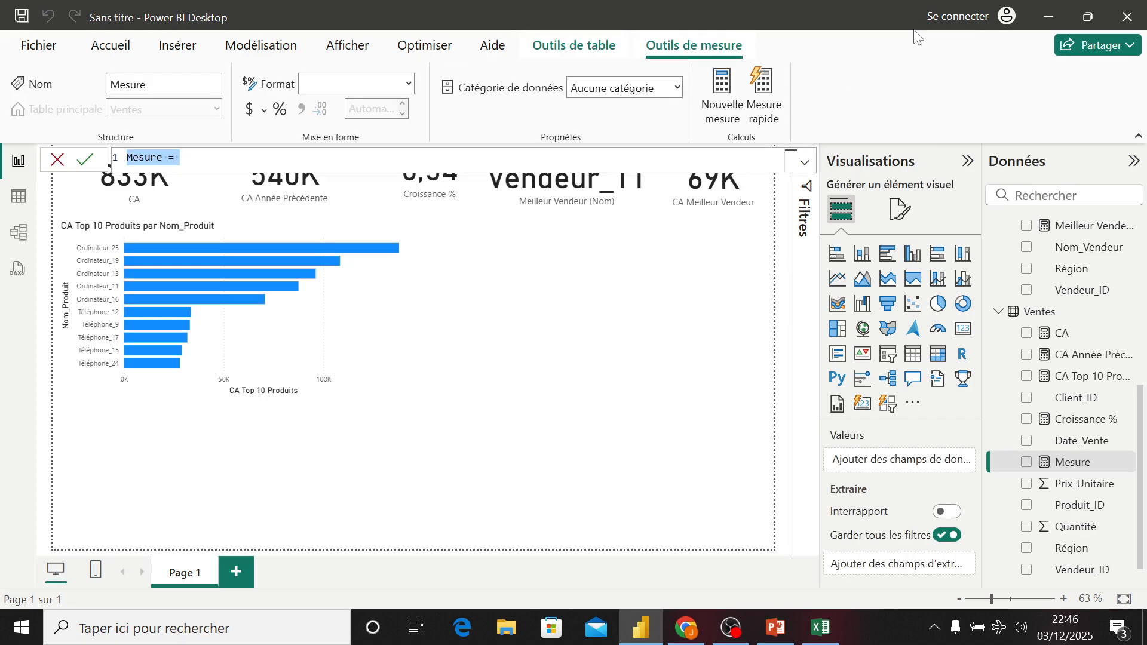
{"action": "type", "text": "Poi"}
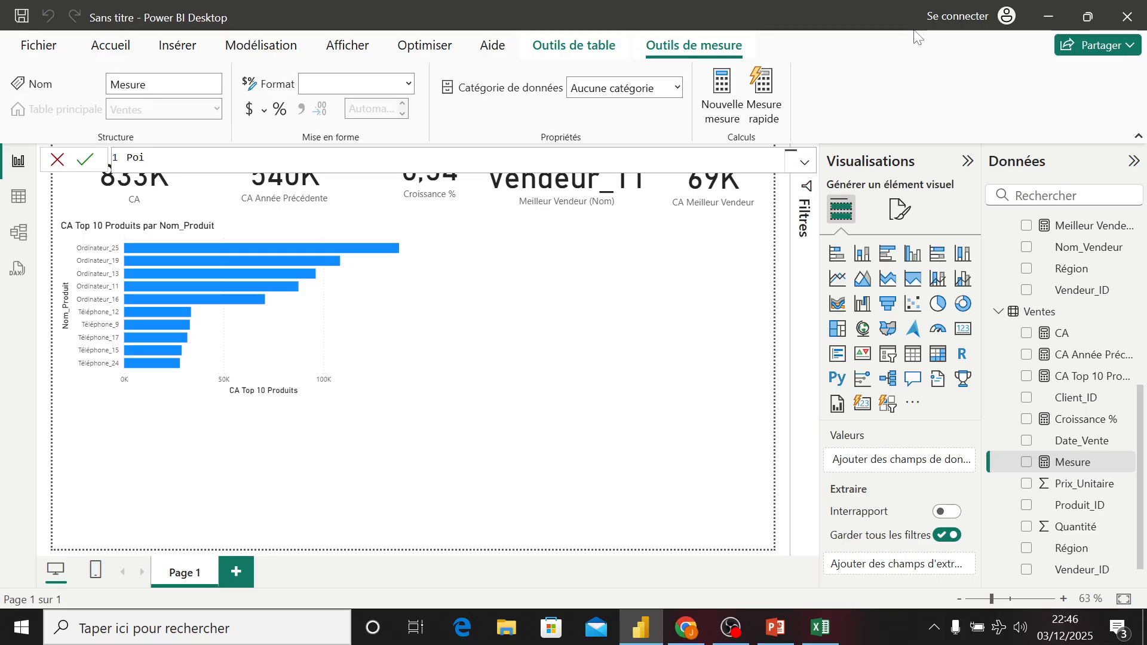
{"action": "type", "text": "ds Re"}
{"action": "type", "text": "gion"}
{"action": "key", "text": "BackSpace"}
{"action": "type", "text": "nal ="}
{"action": "key", "text": "BackSpace"}
{"action": "key", "text": "BackSpace"}
{"action": "type", "text": "%"}
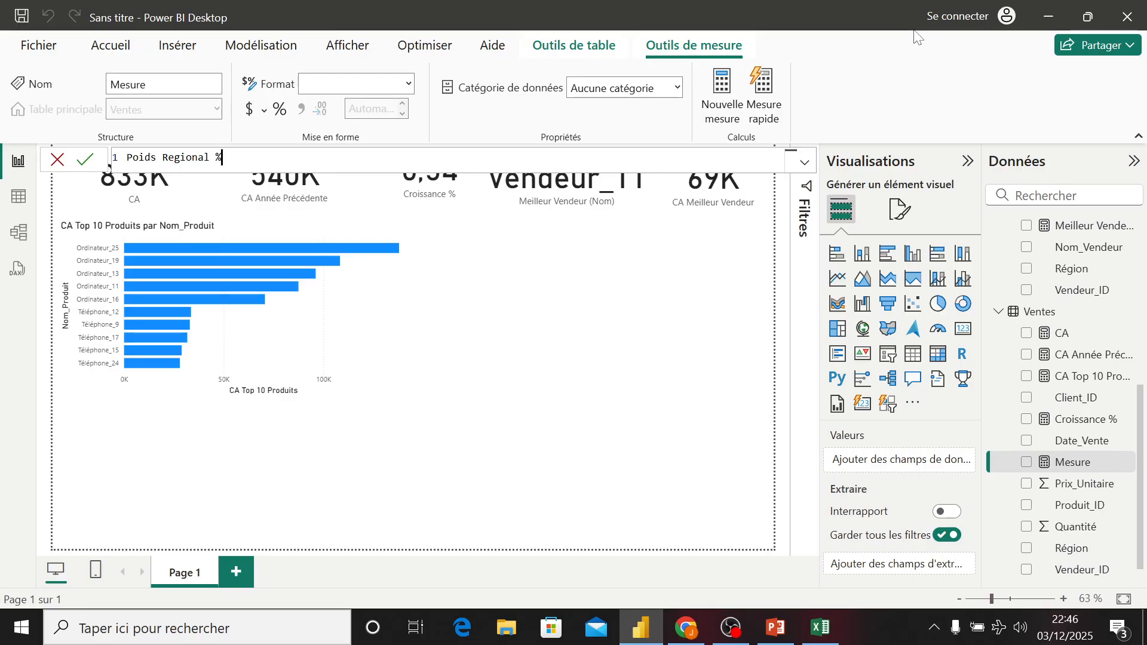
{"action": "type", "text": " = DIVIDE("}
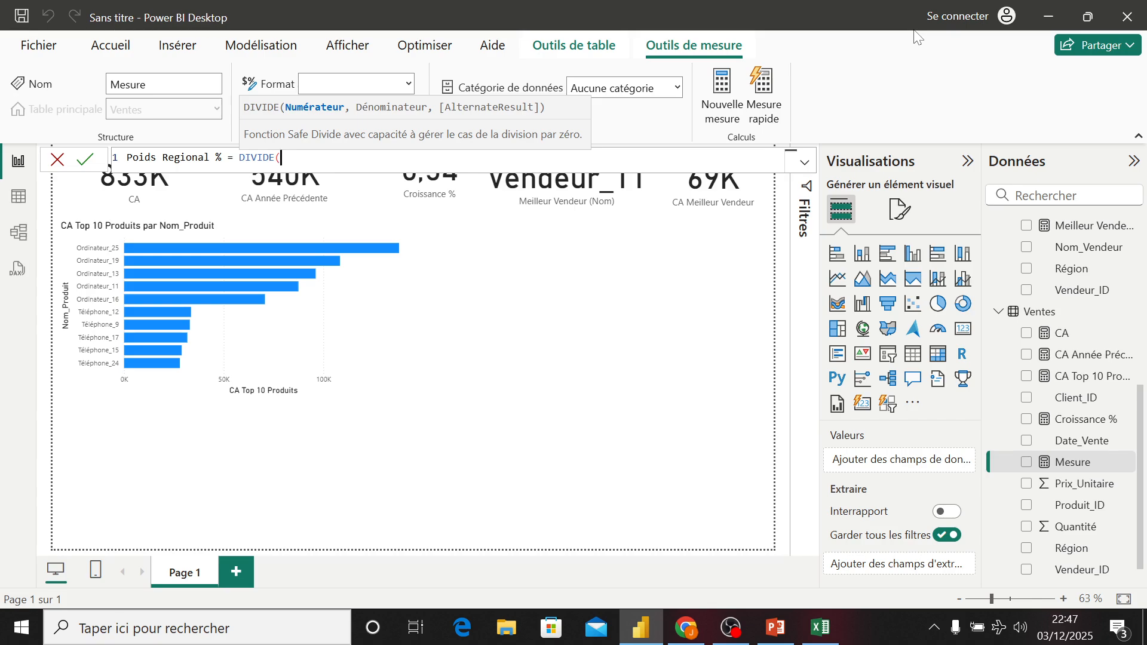
- Write the Poids Regional % formula as DIVIDE of [CA] by CALCULATE([CA], ALL(Vendeurs[Région]))
{"action": "type", "text": "["}
{"action": "key", "text": "Tab"}
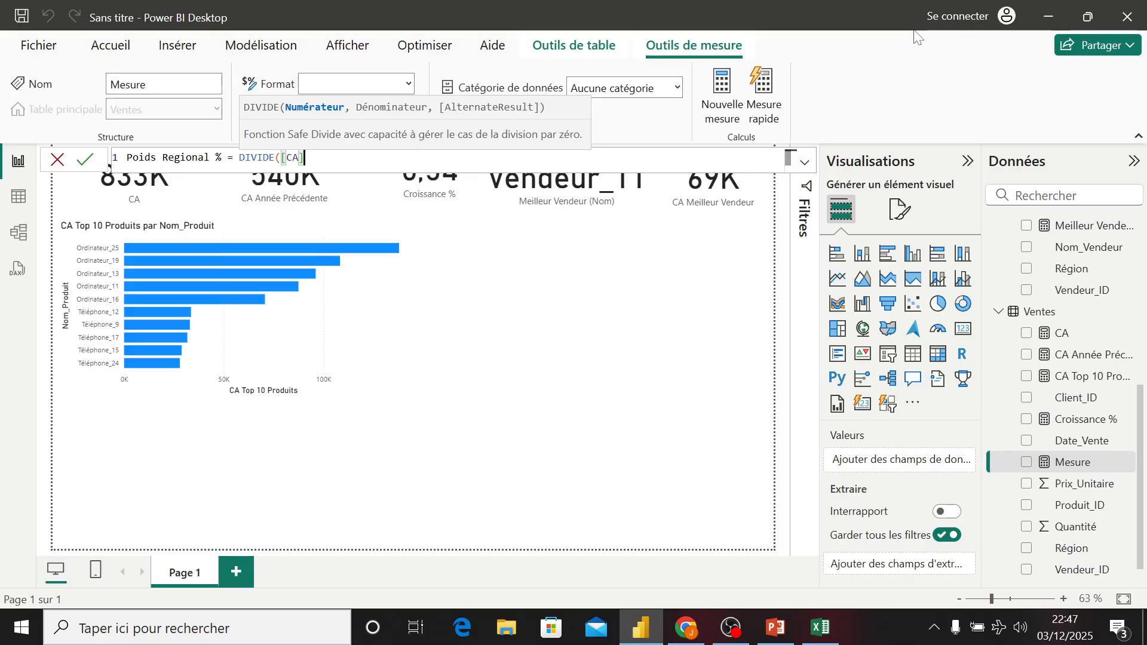
{"action": "type", "text": ", ca"}
{"action": "key", "text": "Down"}
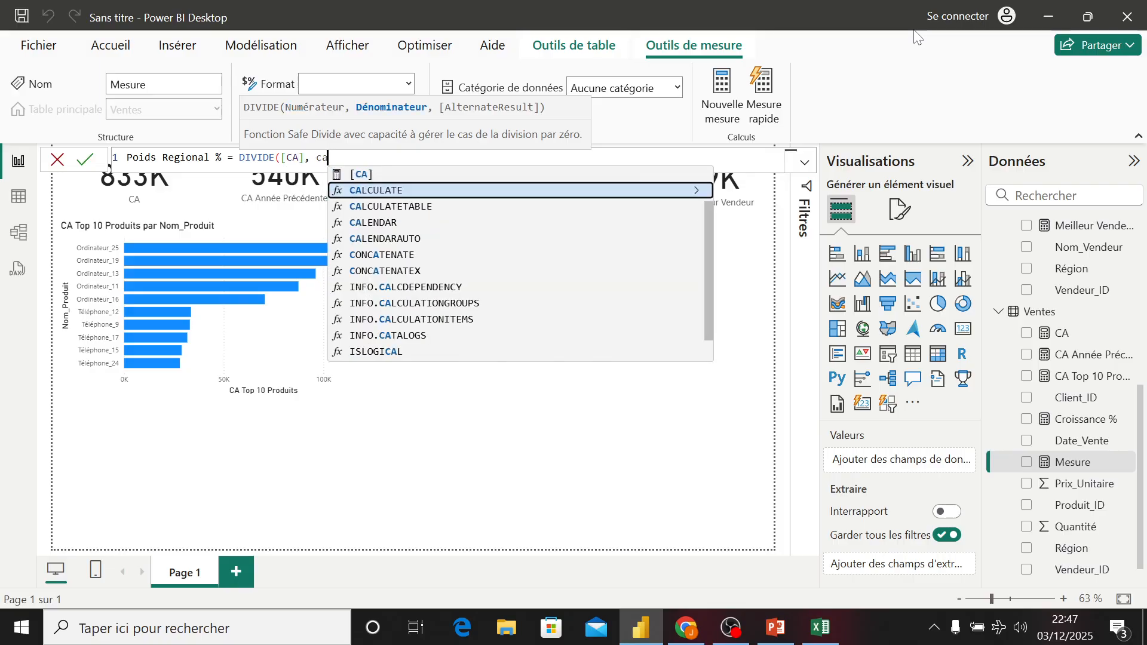
{"action": "key", "text": "Tab"}
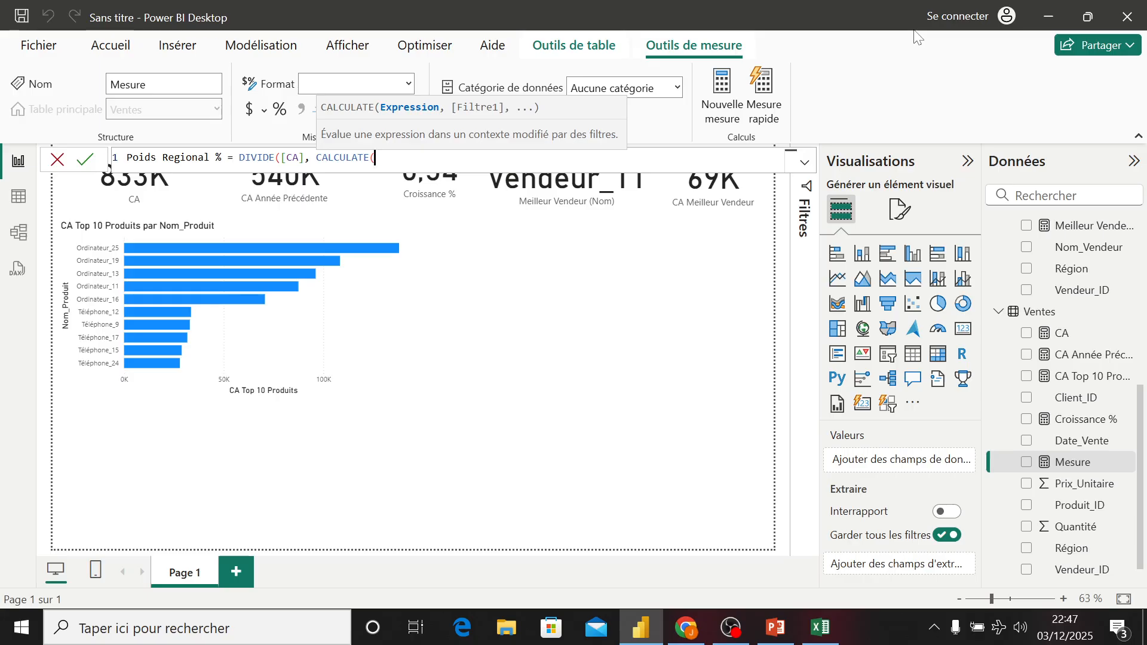
{"action": "type", "text": "["}
{"action": "key", "text": "Tab"}
{"action": "type", "text": ", all"}
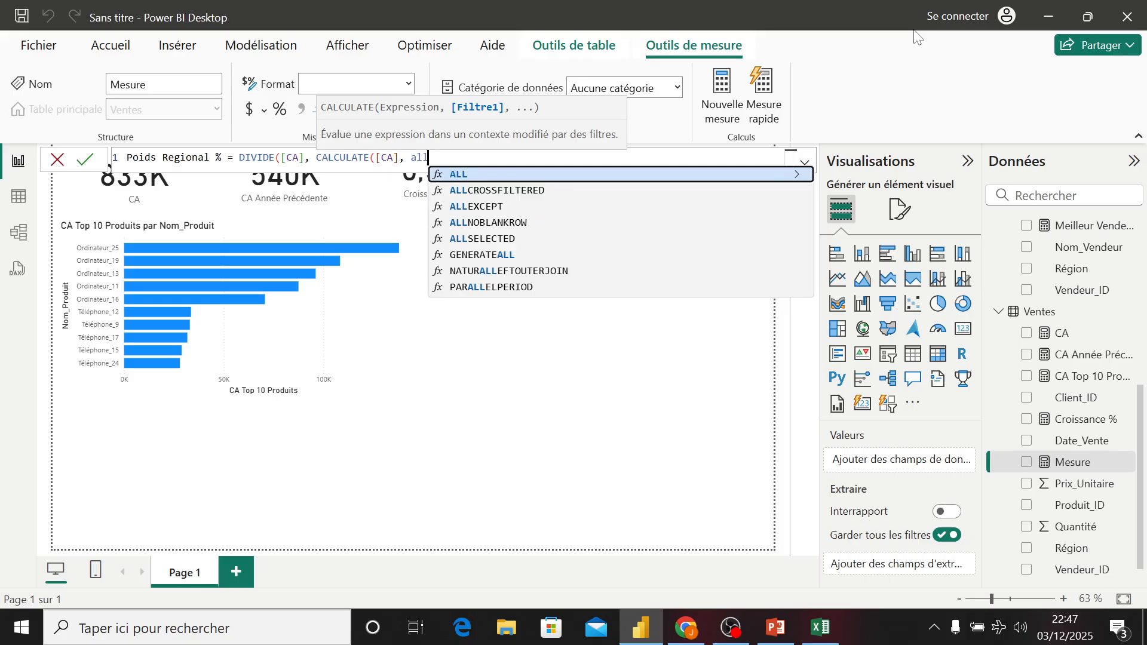
{"action": "key", "text": "Tab"}
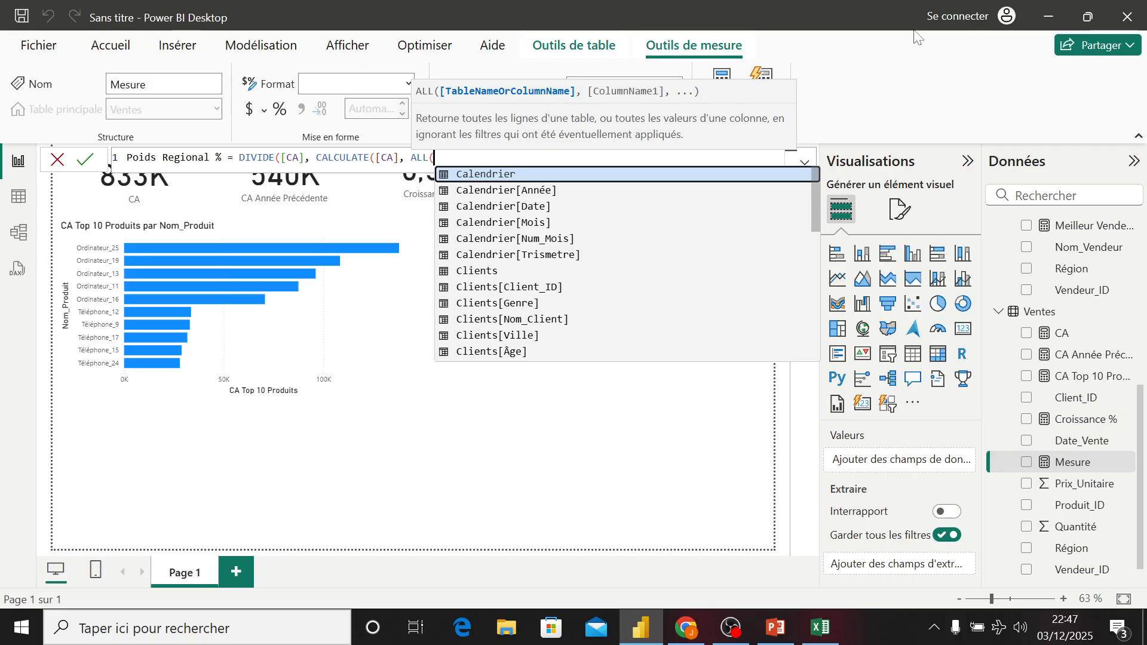
{"action": "type", "text": "ven"}
{"action": "key", "text": "Down"}
{"action": "key", "text": "Down"}
{"action": "key", "text": "Down"}
{"action": "key", "text": "Down"}
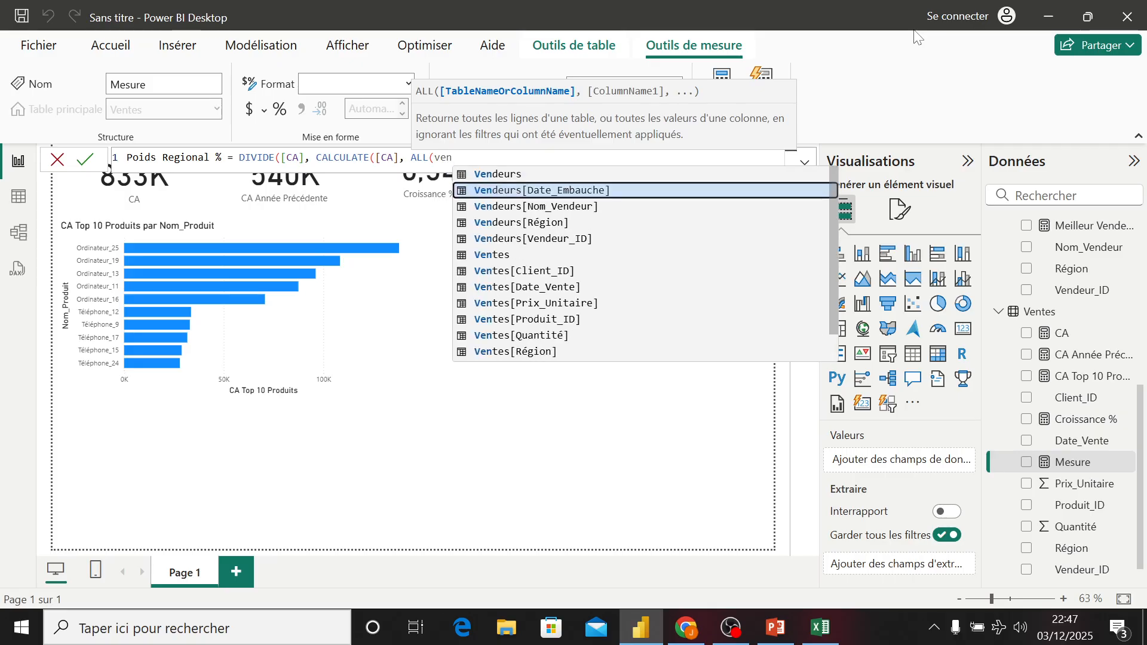
{"action": "key", "text": "Up"}
{"action": "key", "text": "Tab"}
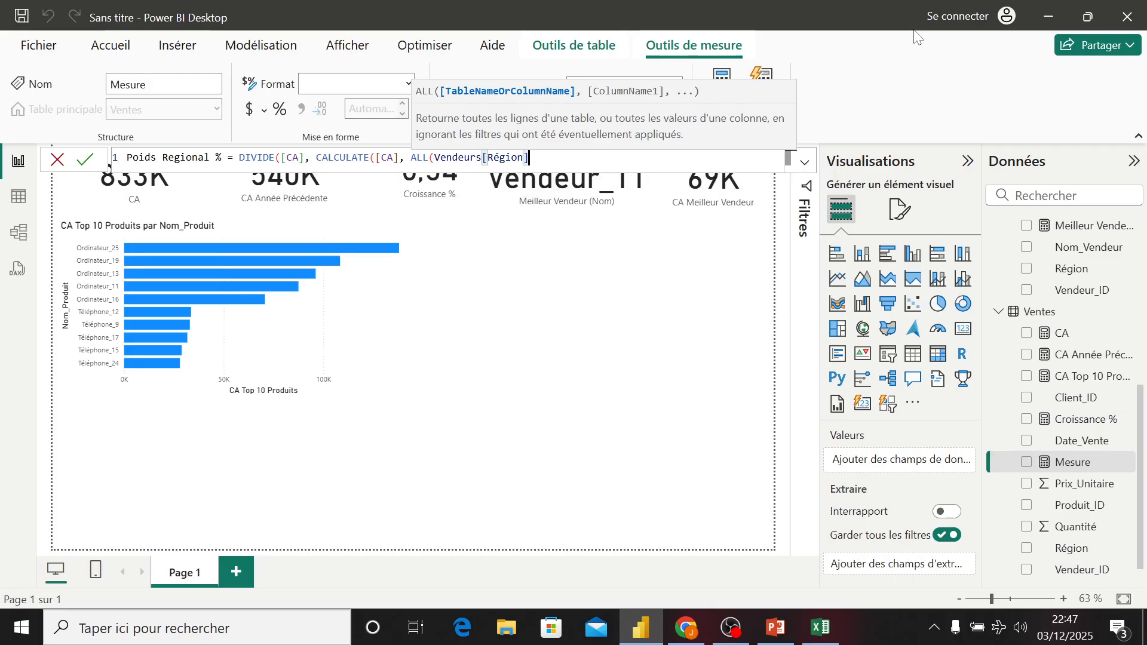
{"action": "type", "text": ")"}
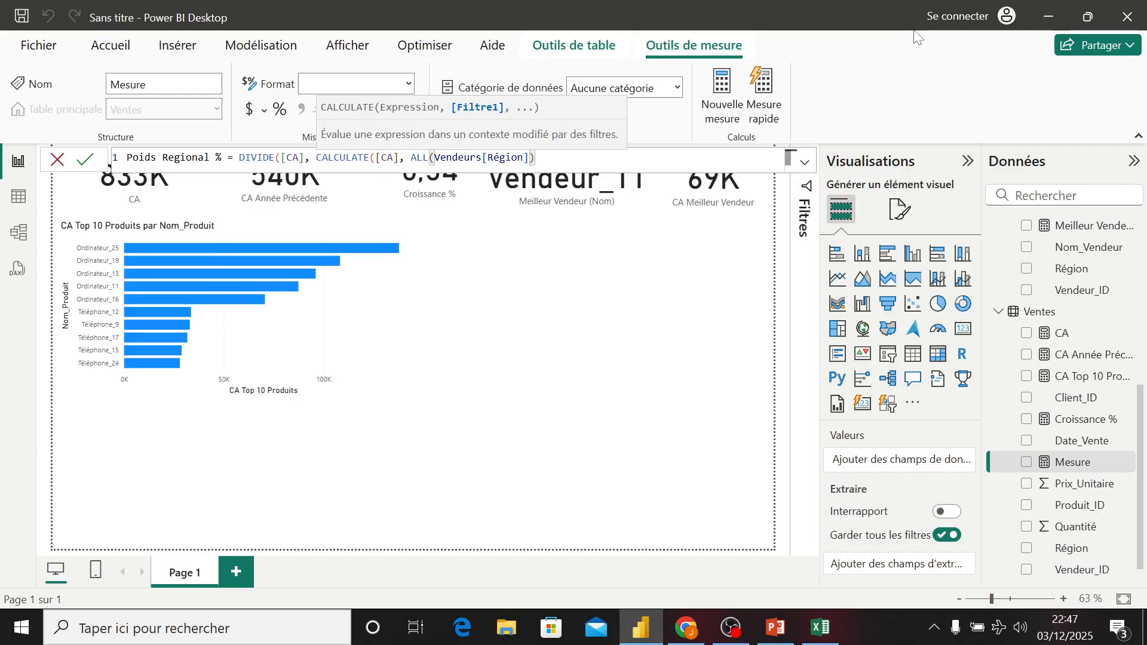
{"action": "type", "text": "),"}
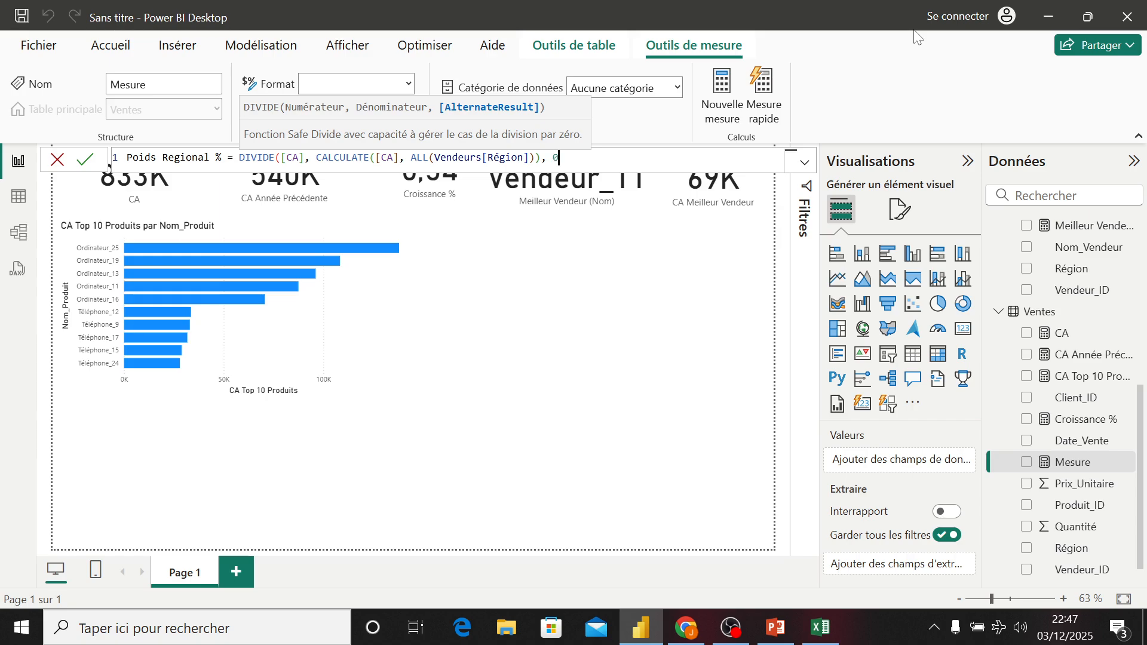
{"action": "type", "text": " 0à"}
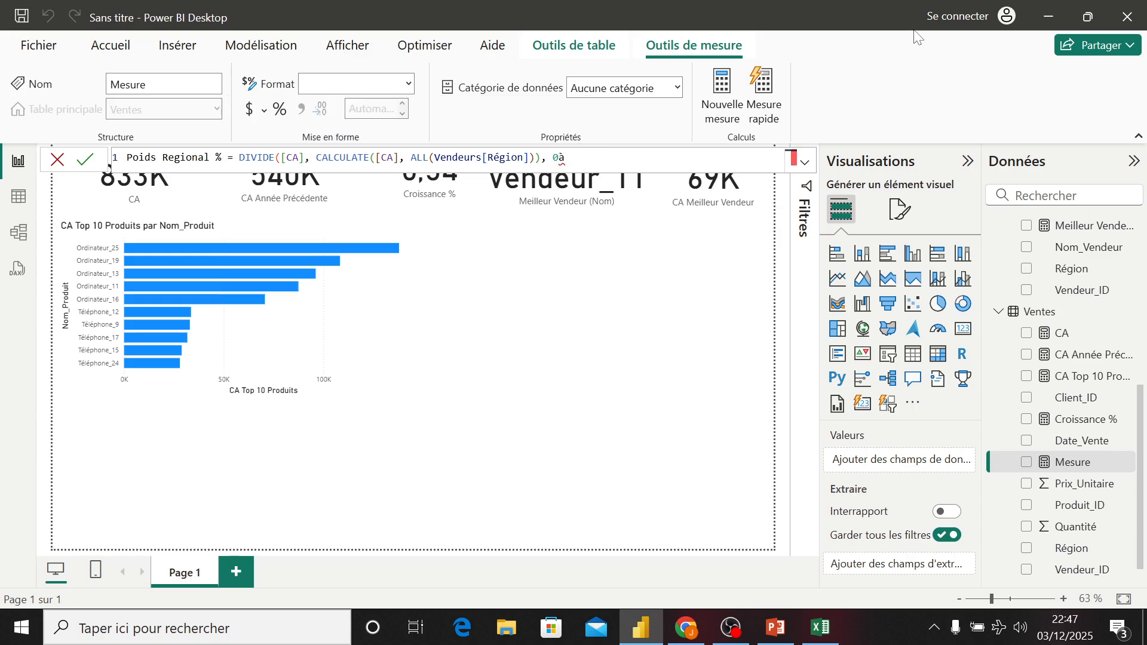
- Close CALCULATE, give DIVIDE an alternate result of 0, and commit the Poids Regional % measure
{"action": "key", "text": "BackSpace"}
{"action": "type", "text": ")"}
{"action": "key", "text": "Return"}
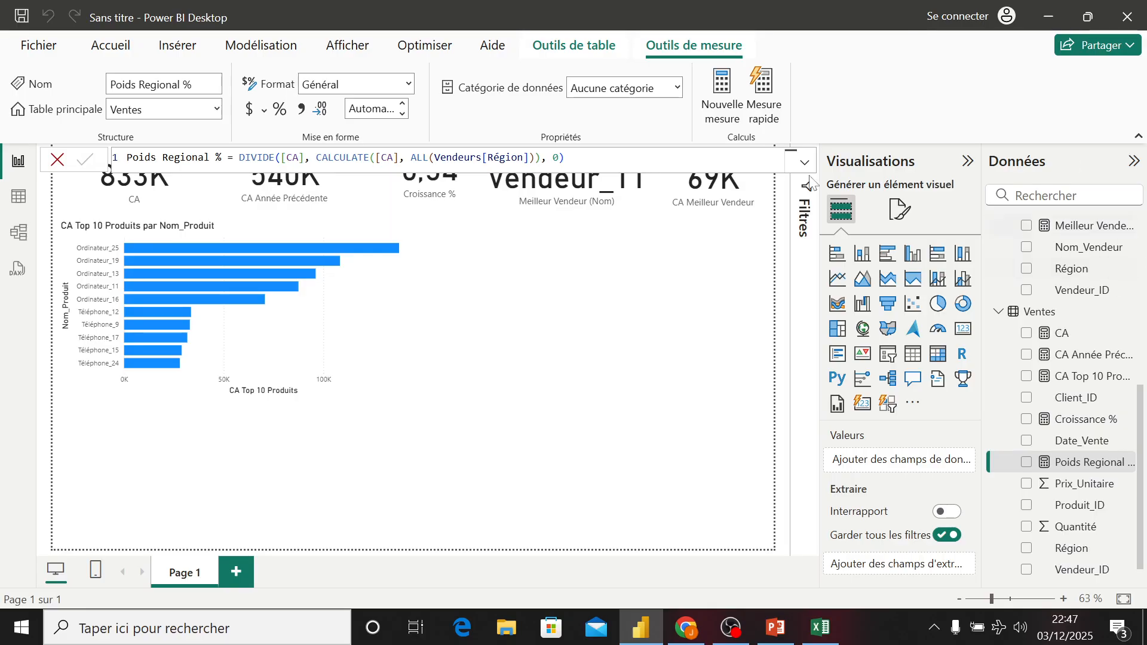
- Add a new card visual showing the Poids Regional % measure
{"action": "left_click", "coordinate": [607, 327]}
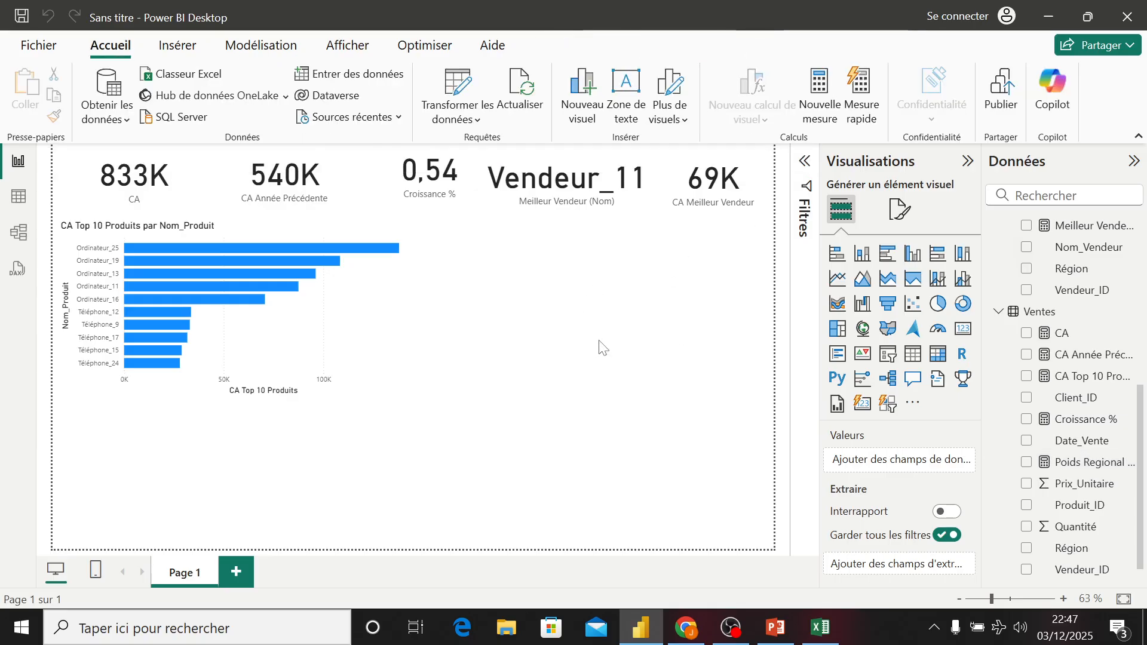
{"action": "left_click", "coordinate": [963, 328]}
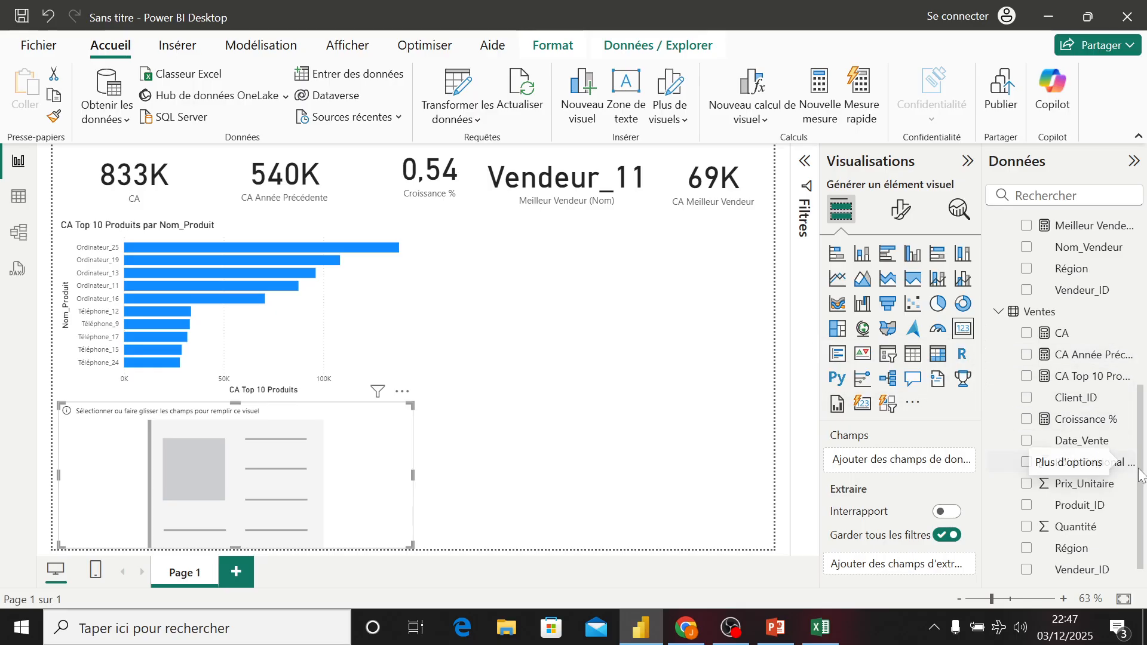
{"action": "scroll", "coordinate": [1141, 475], "scroll_direction": "down", "scroll_amount": 1}
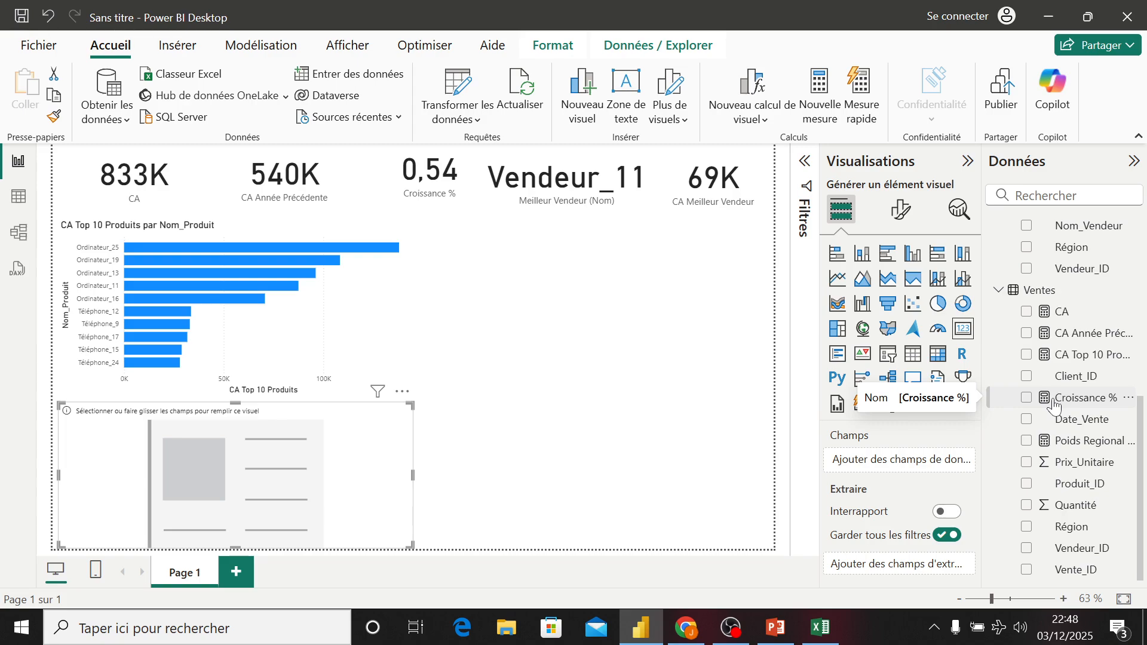
{"action": "left_click", "coordinate": [1027, 442]}
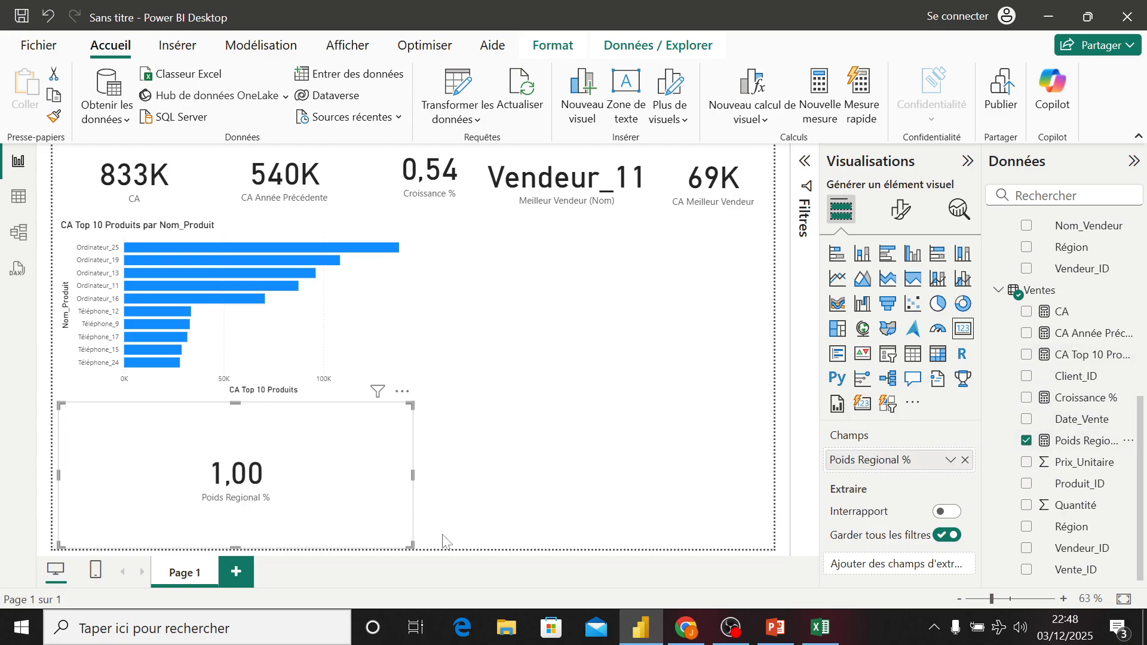
- Shrink the Poids Regional % card and place it beneath the CA Meilleur Vendeur card at the top right
{"action": "left_click_drag", "start_coordinate": [411, 545], "coordinate": [210, 462]}
{"action": "left_click_drag", "start_coordinate": [187, 426], "coordinate": [774, 234]}
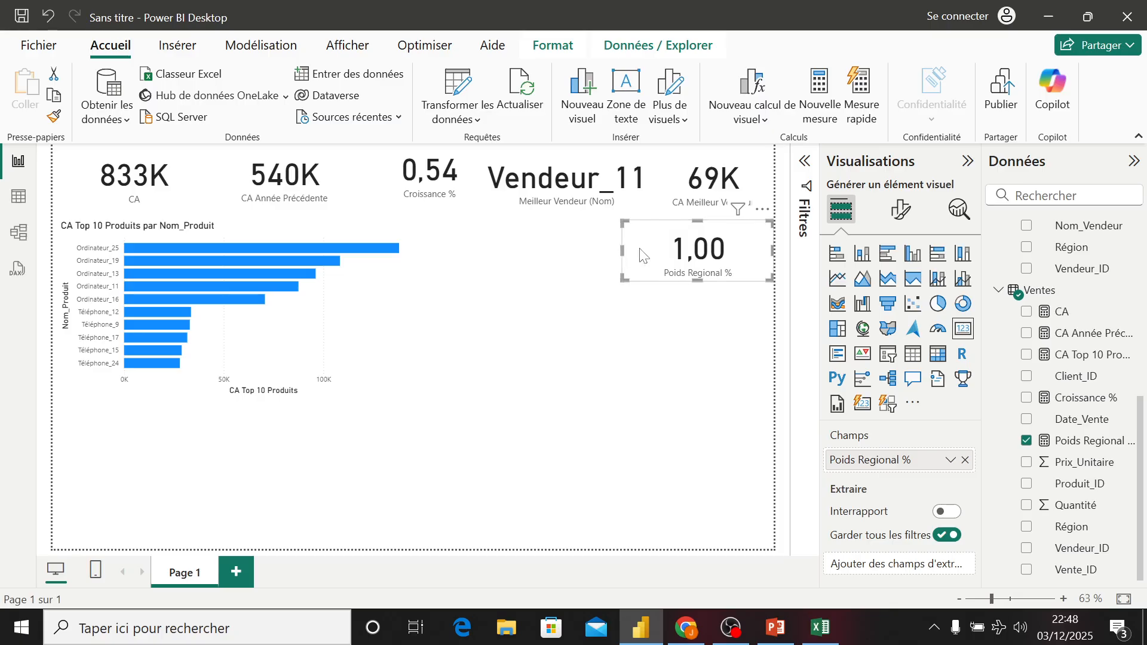
{"action": "left_click_drag", "start_coordinate": [625, 250], "coordinate": [660, 250]}
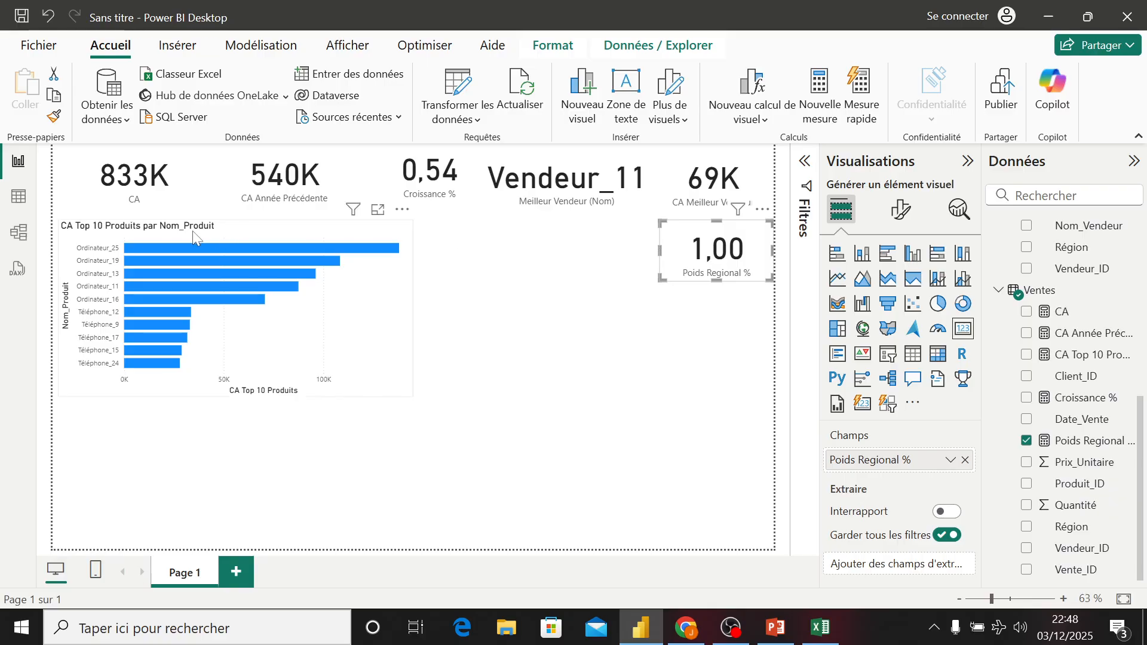
{"action": "left_click", "coordinate": [656, 333]}
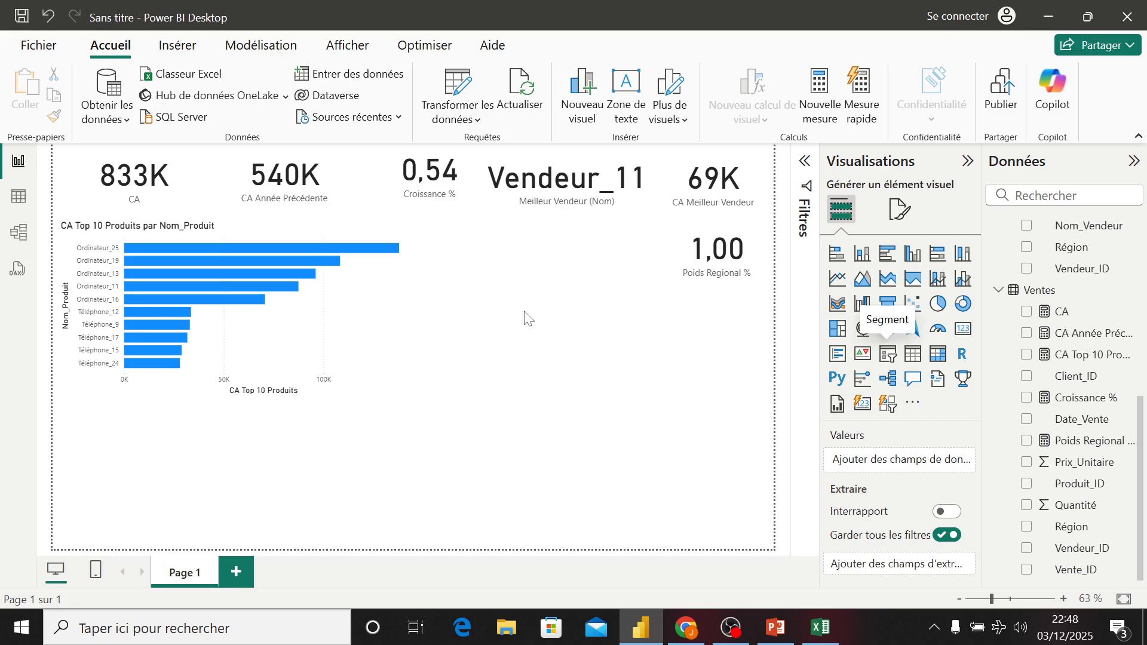
- Add a slicer visual below the bar chart and narrow it
{"action": "left_click_drag", "start_coordinate": [410, 472], "coordinate": [263, 461]}
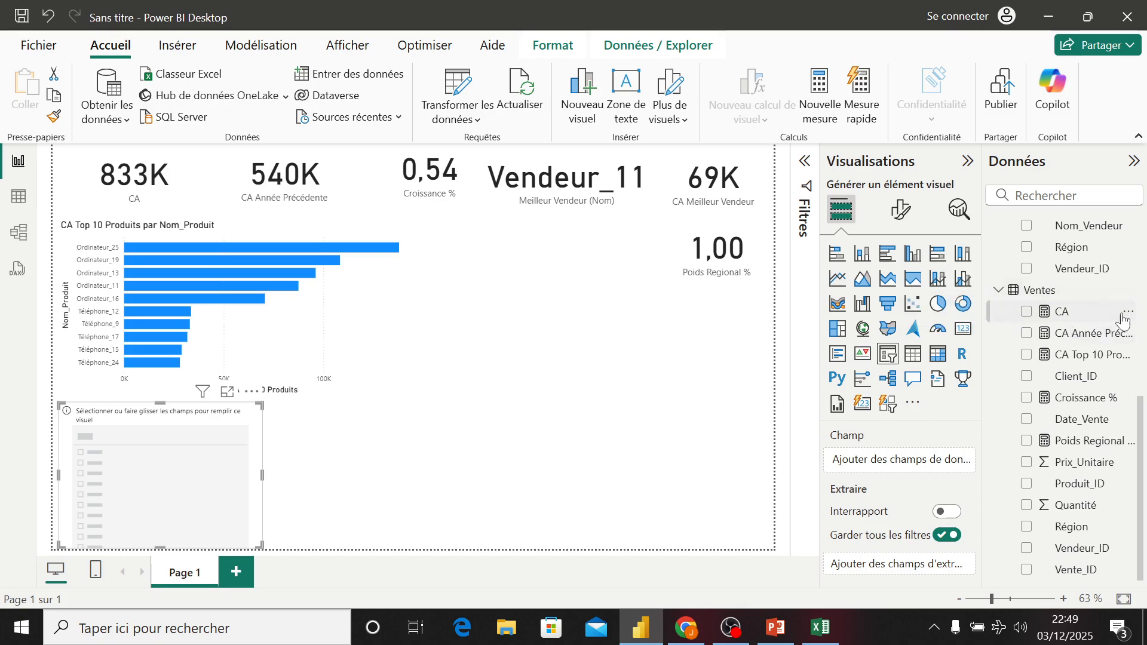
- Create a new measure in the Calendrier table named CA 3 Derniers Mois
{"action": "left_click_drag", "start_coordinate": [1141, 429], "coordinate": [1145, 245]}
{"action": "right_click", "coordinate": [1049, 227]}
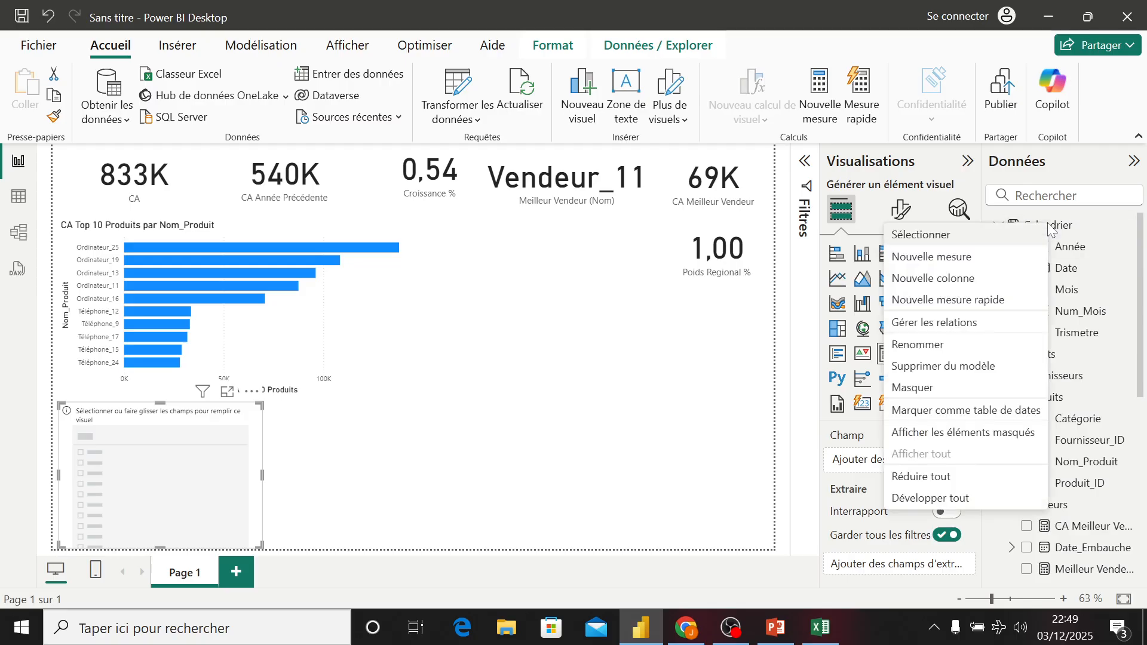
{"action": "left_click", "coordinate": [973, 259]}
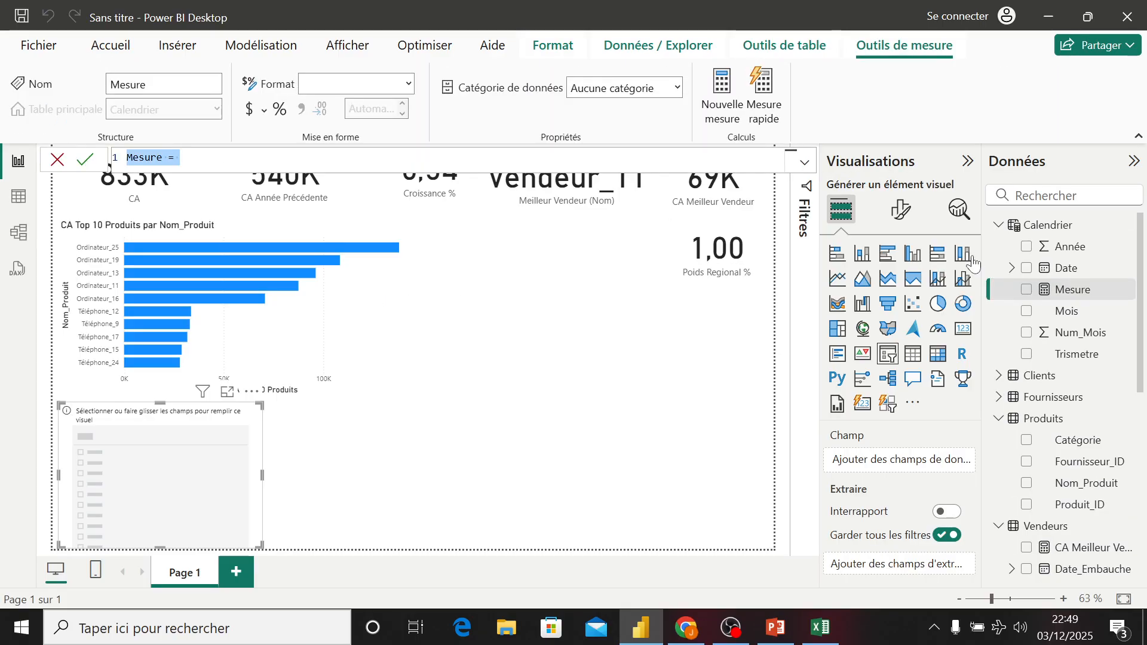
{"action": "type", "text": "CA"}
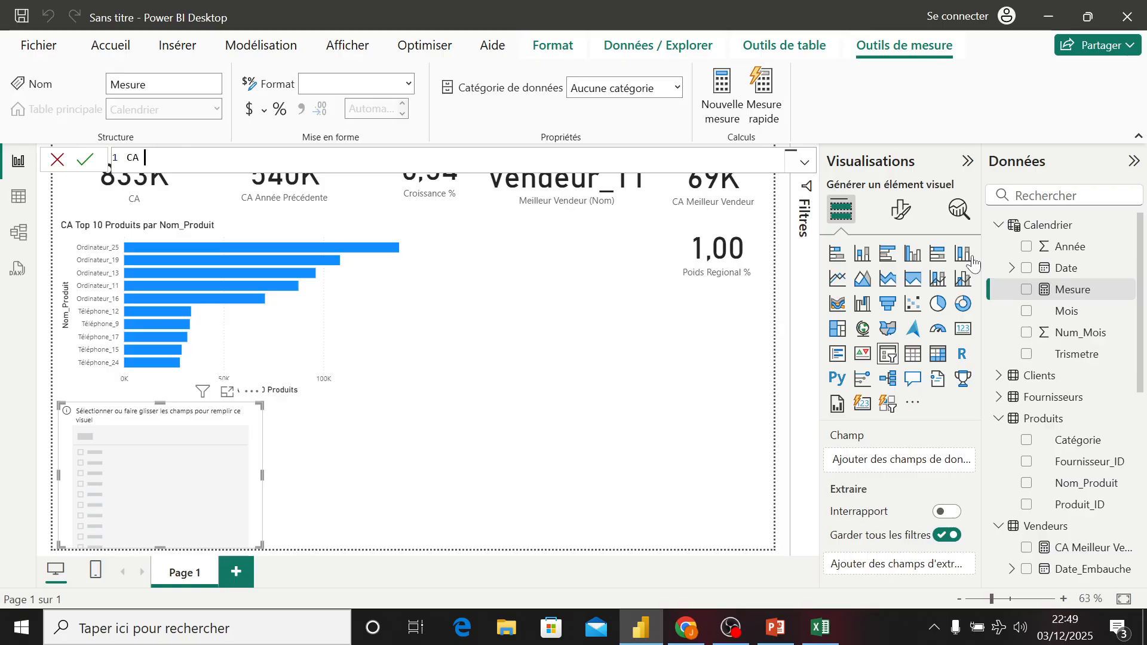
{"action": "type", "text": " 3 Denniers Mois "}
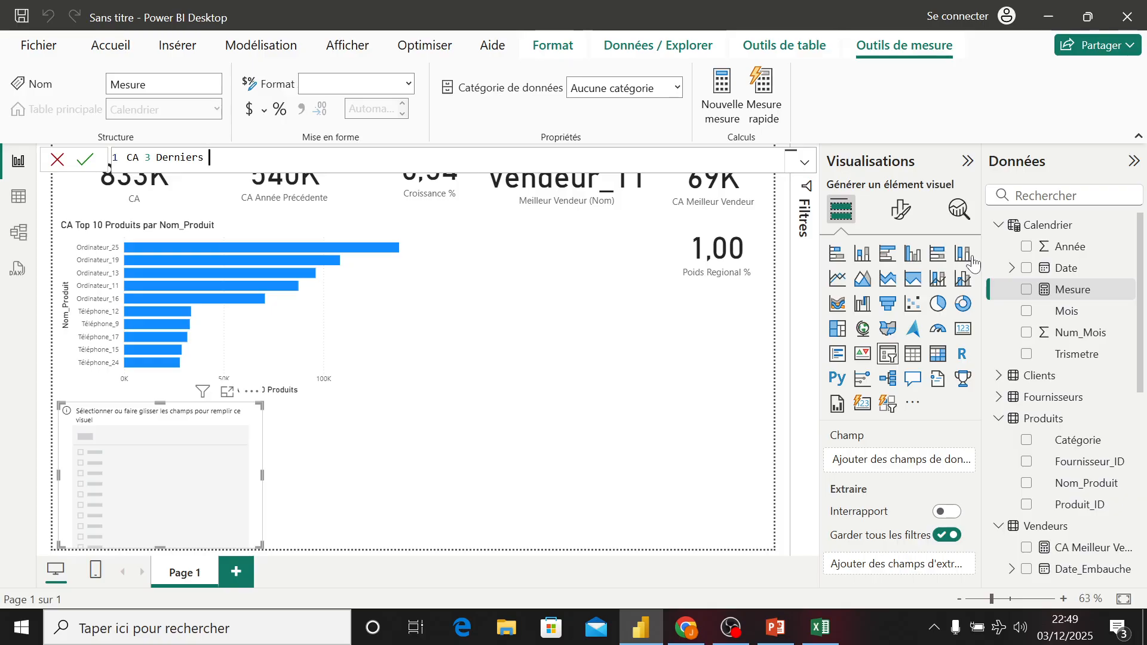
{"action": "type", "text": "= cac"}
- Start the CA 3 Derniers Mois formula with CALCULATE([CA], as the expression
{"action": "key", "text": "BackSpace"}
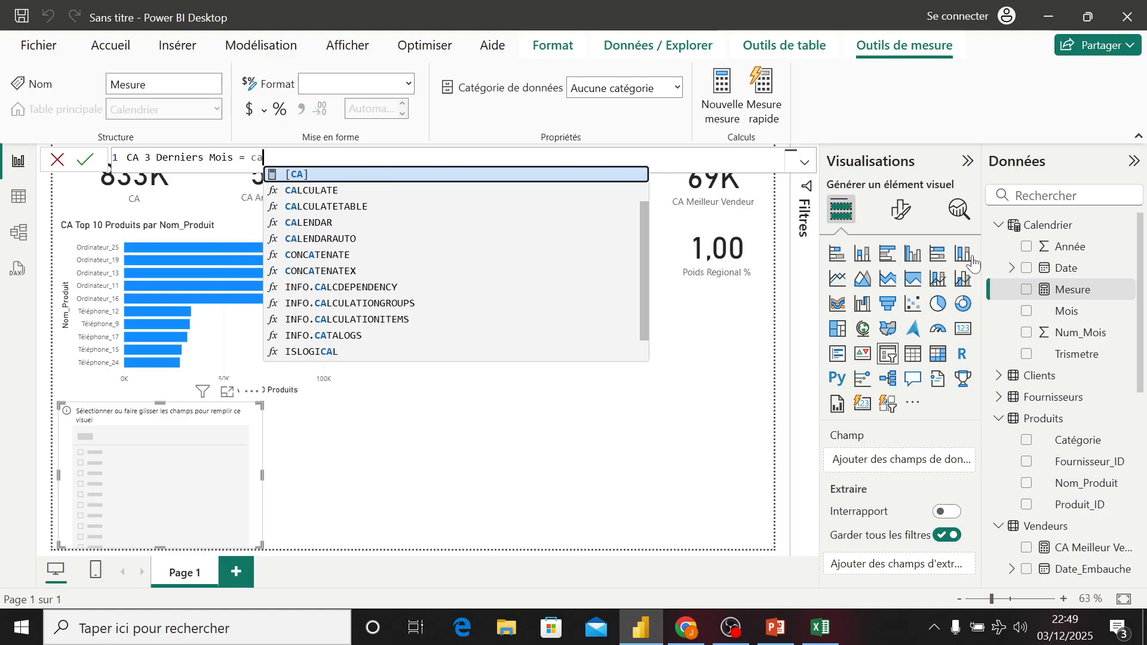
{"action": "type", "text": "LCULATE("}
{"action": "key", "text": "Tab"}
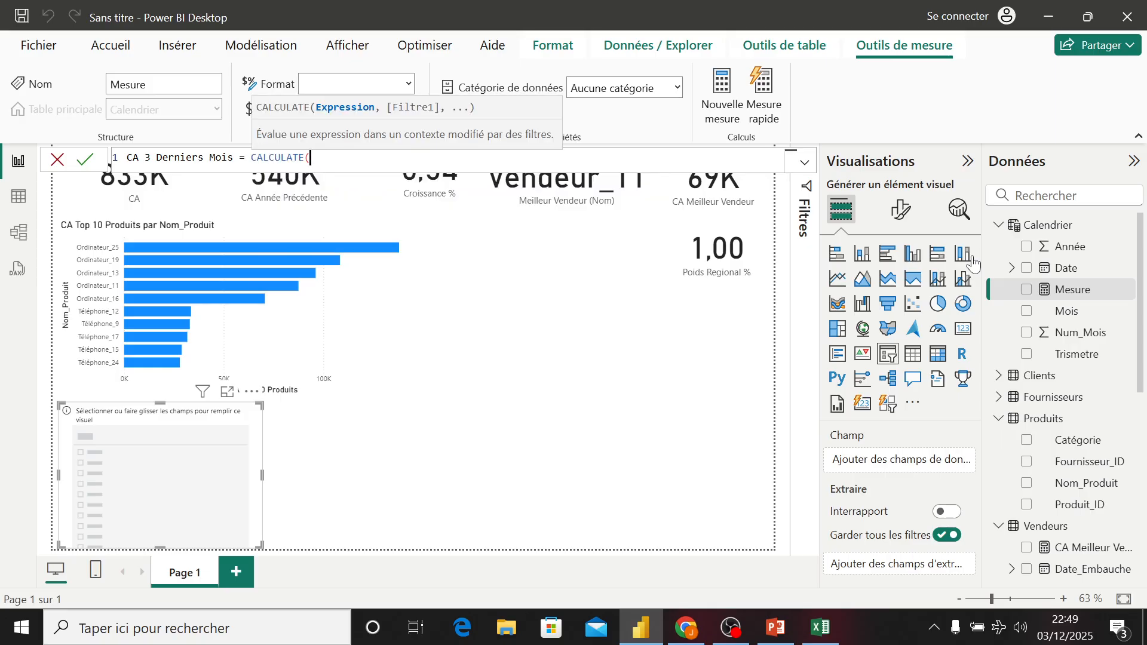
{"action": "type", "text": "[CA"}
{"action": "key", "text": "Tab"}
{"action": "type", "text": ", "}
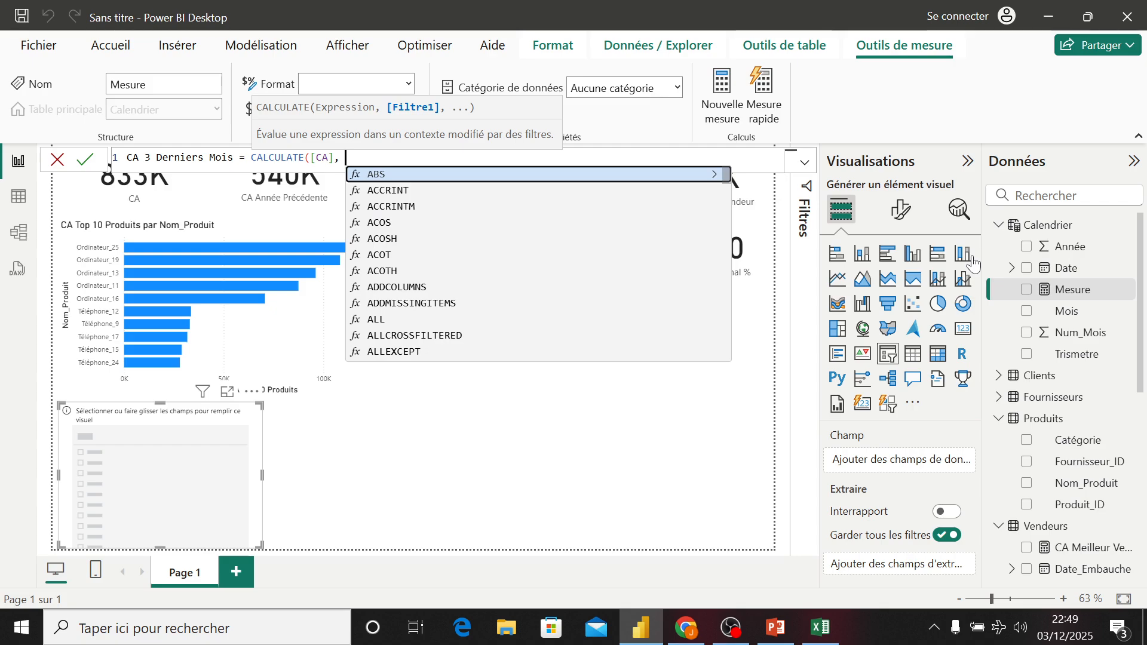
{"action": "type", "text": "da"}
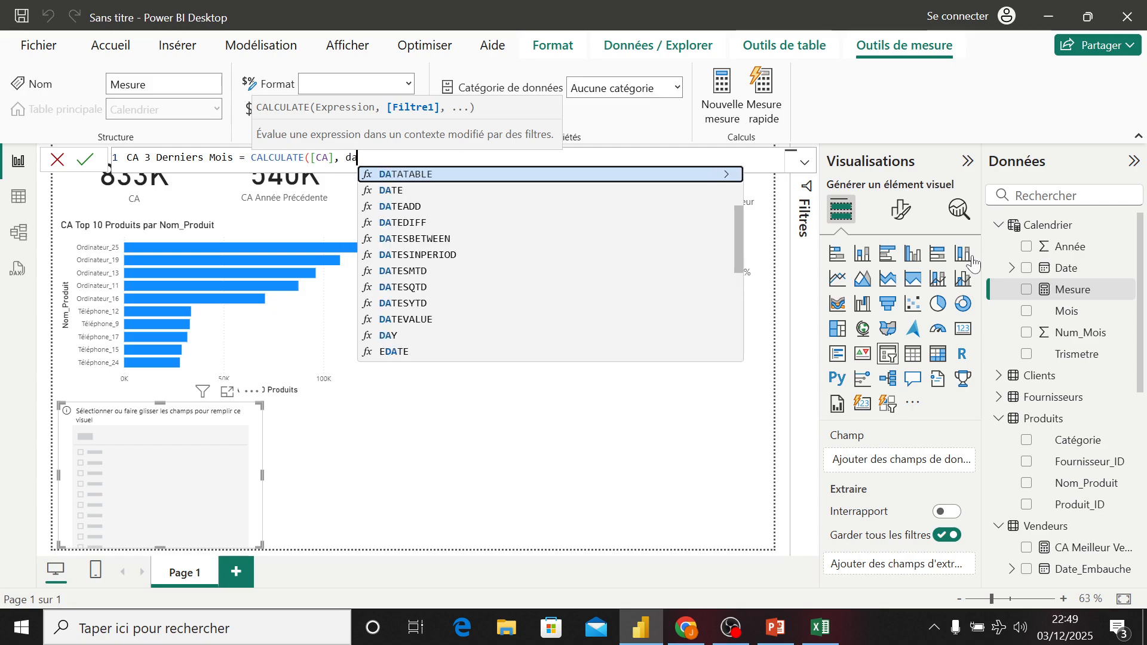
{"action": "type", "text": "te"}
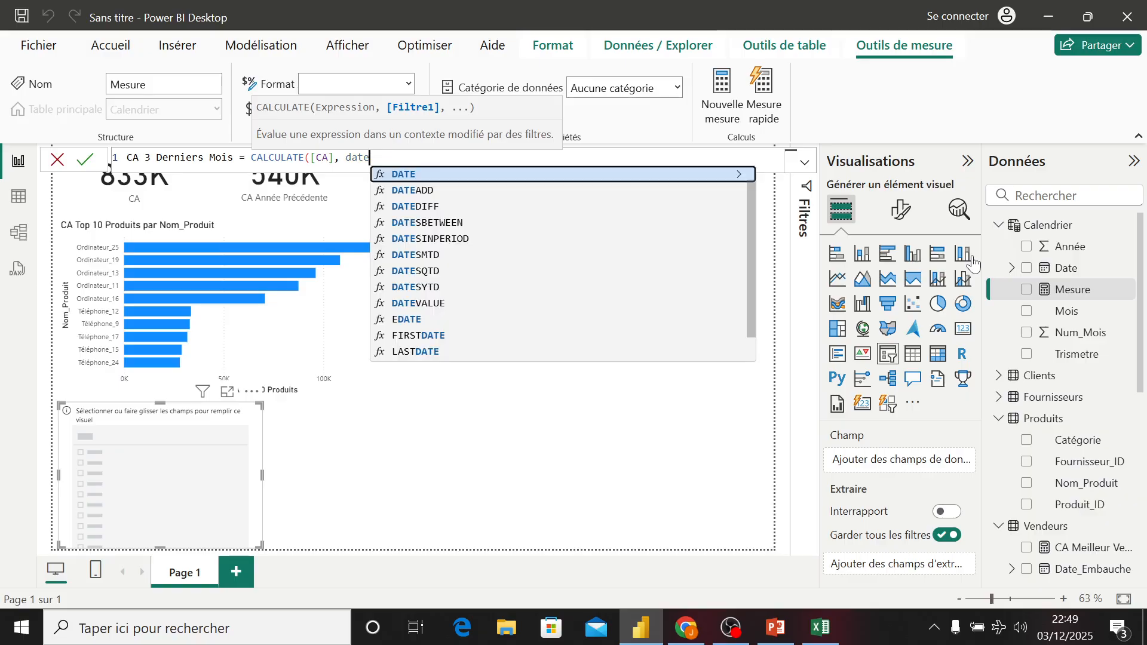
{"action": "type", "text": "s"}
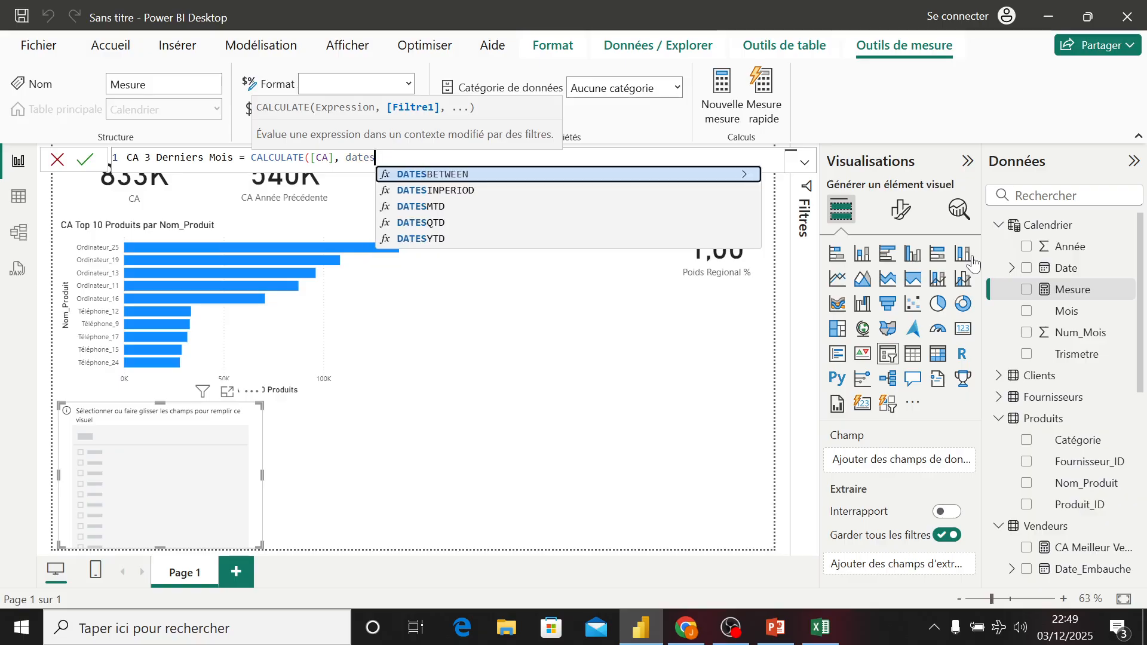
- Add DATESINPERIOD as the CALCULATE filter, using Calendrier[Date] as its dates column
{"action": "key", "text": "Down"}
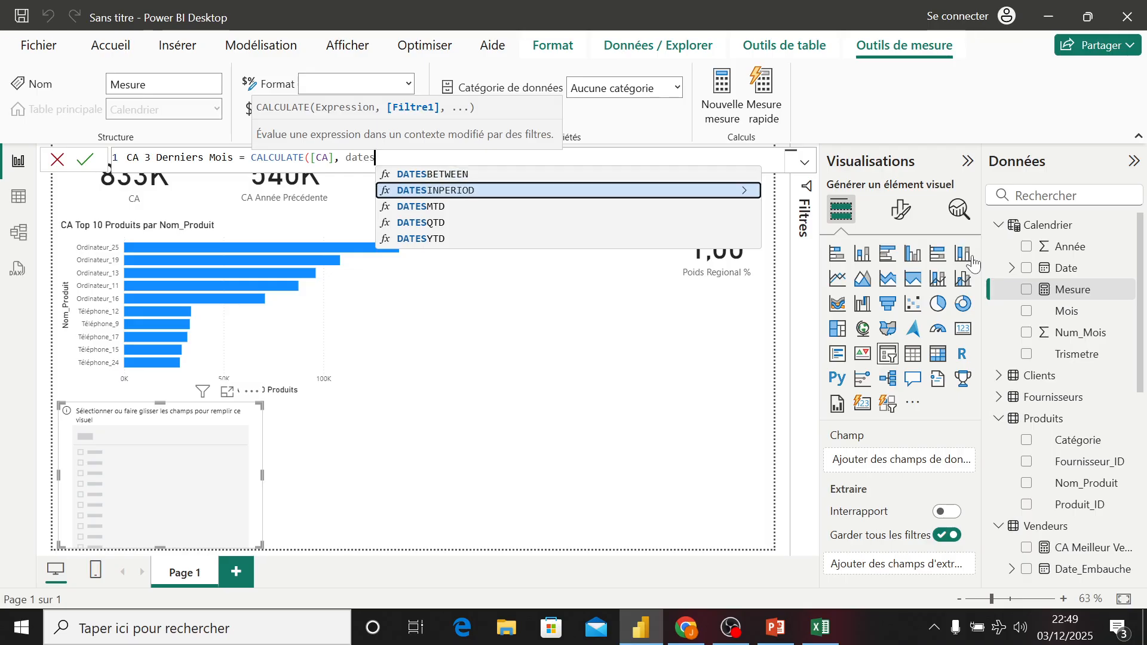
{"action": "key", "text": "Up"}
{"action": "key", "text": "Down"}
{"action": "key", "text": "Down"}
{"action": "key", "text": "Up"}
{"action": "key", "text": "Tab"}
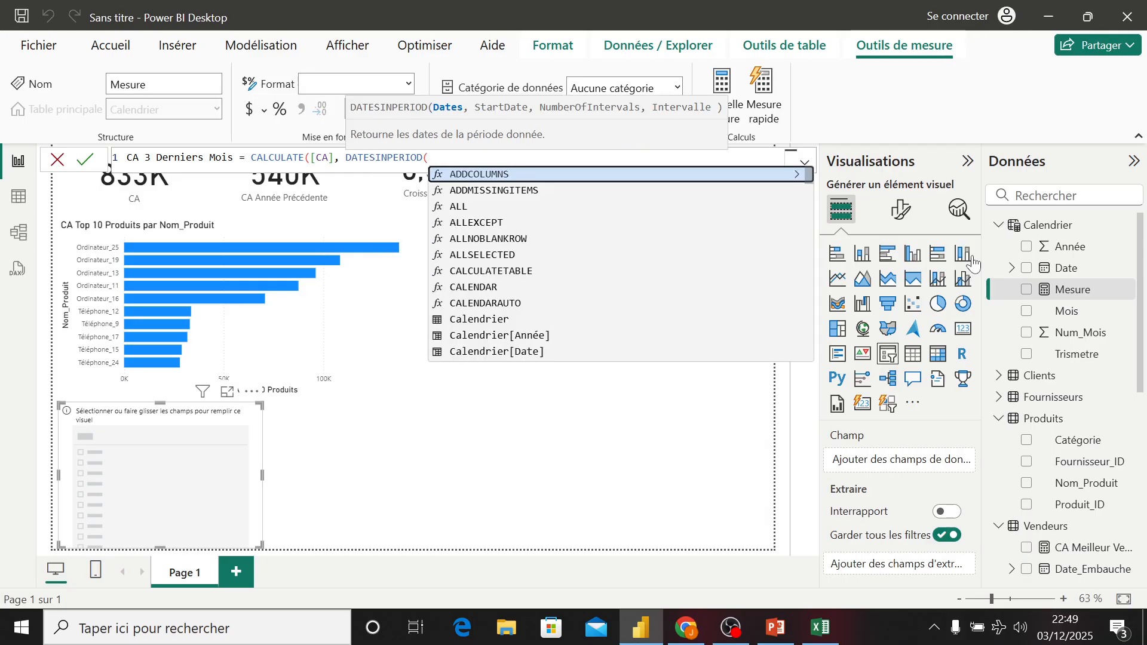
{"action": "type", "text": "cal"}
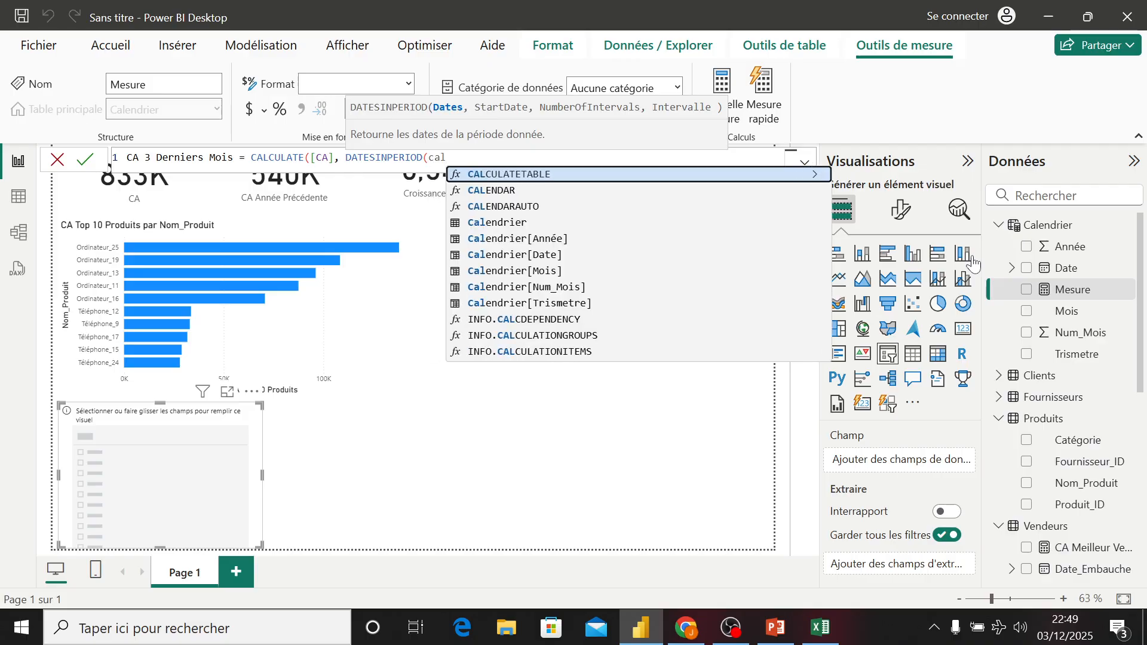
{"action": "key", "text": "Down"}
{"action": "key", "text": "Down"}
{"action": "key", "text": "Down"}
{"action": "key", "text": "Down"}
{"action": "key", "text": "Down"}
{"action": "key", "text": "Tab"}
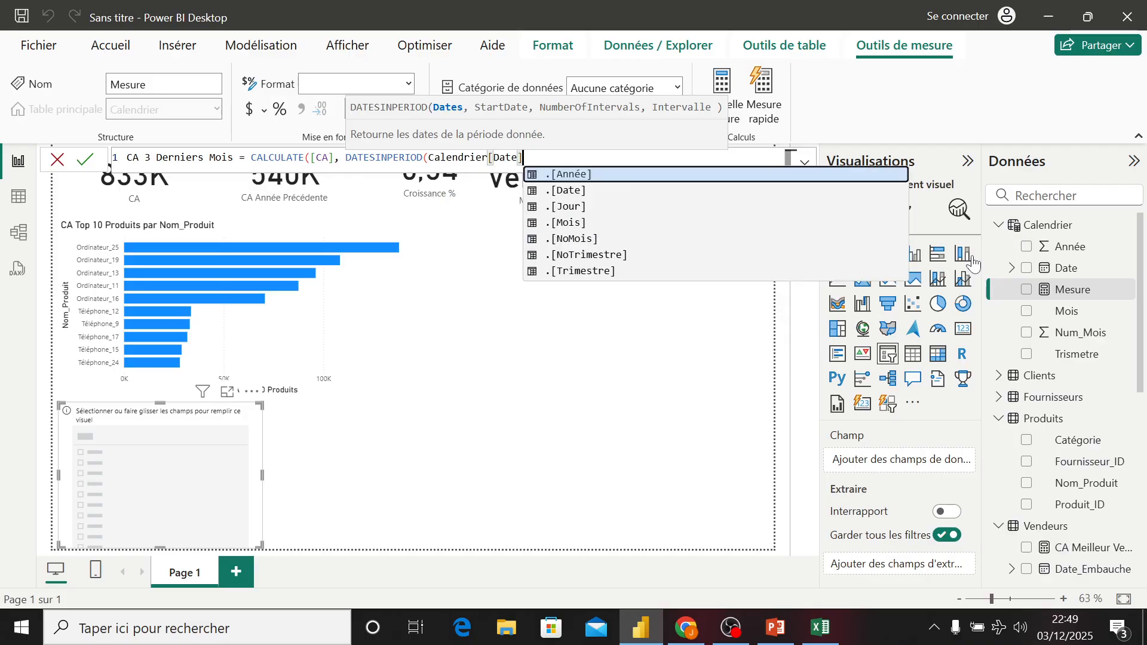
- Enter MAX(Calendrier[Date]) as the start date, -3 as the number of intervals, and MONTH as the interval
{"action": "type", "text": ", "}
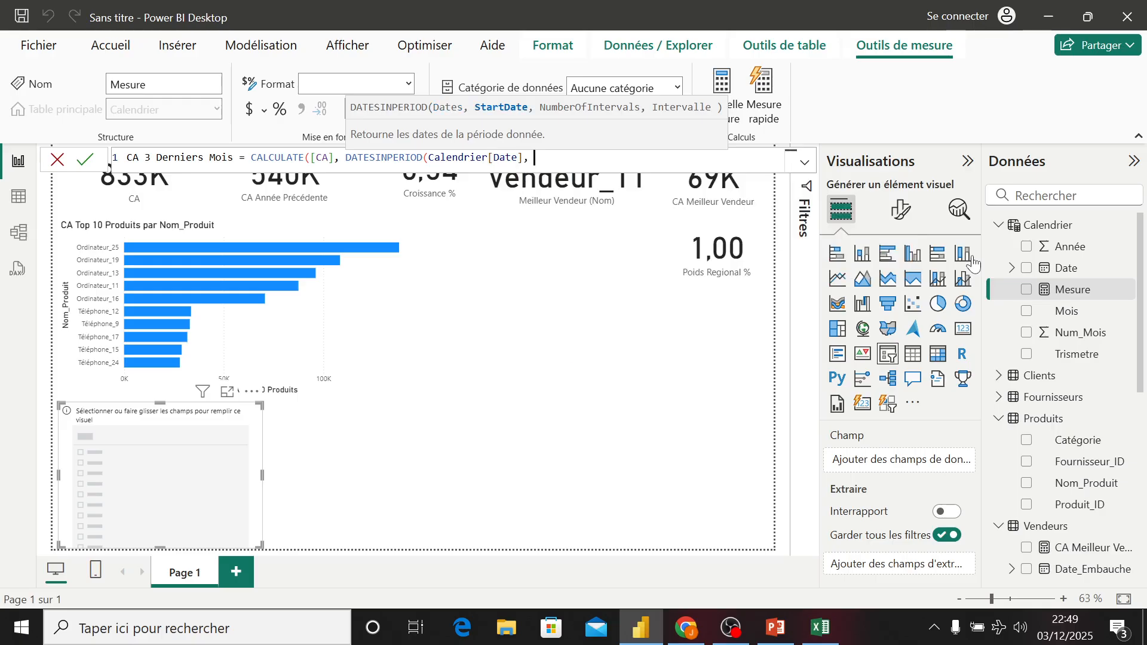
{"action": "type", "text": "max"}
{"action": "key", "text": "Tab"}
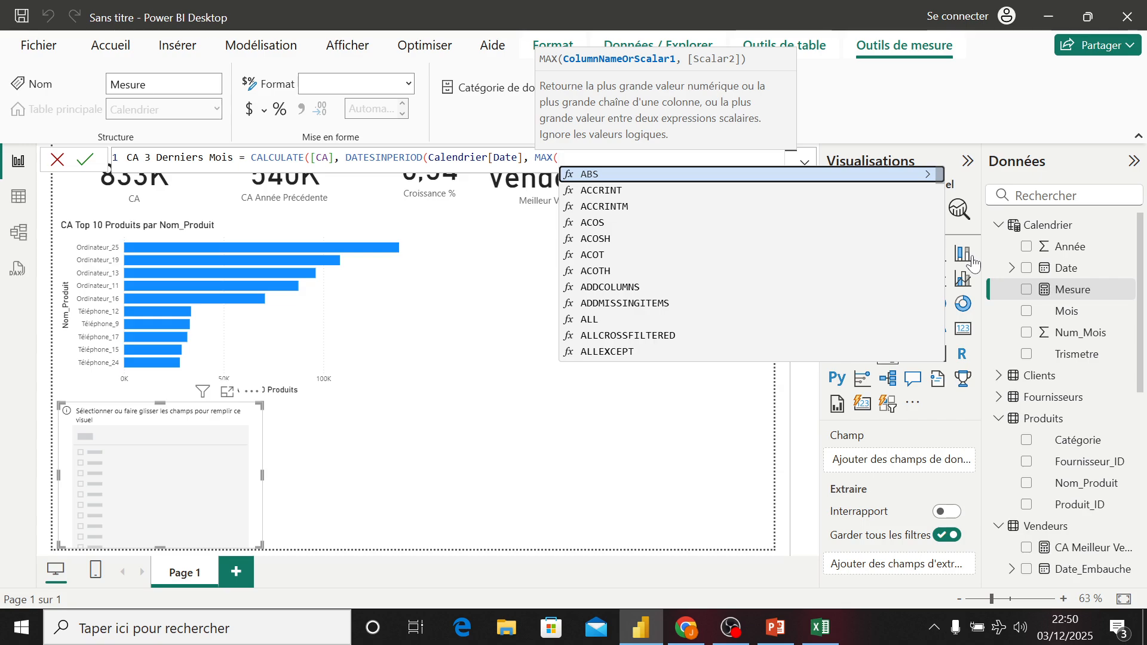
{"action": "type", "text": "cal"}
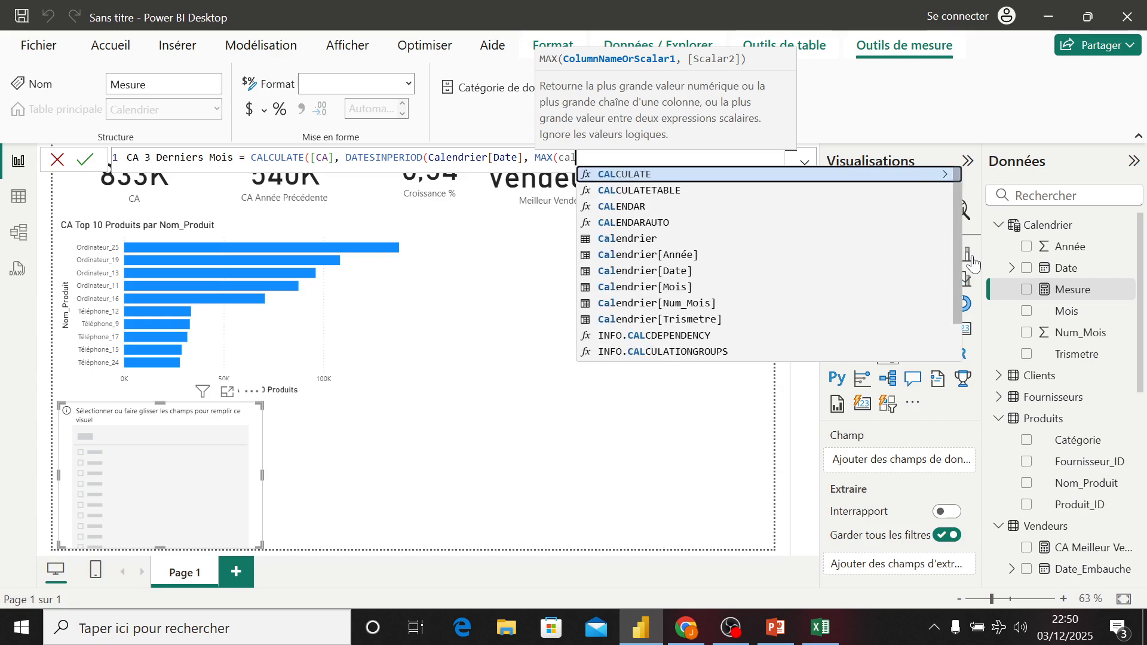
{"action": "key", "text": "Down"}
{"action": "key", "text": "Down"}
{"action": "key", "text": "Down"}
{"action": "key", "text": "Down"}
{"action": "key", "text": "Down"}
{"action": "key", "text": "Down"}
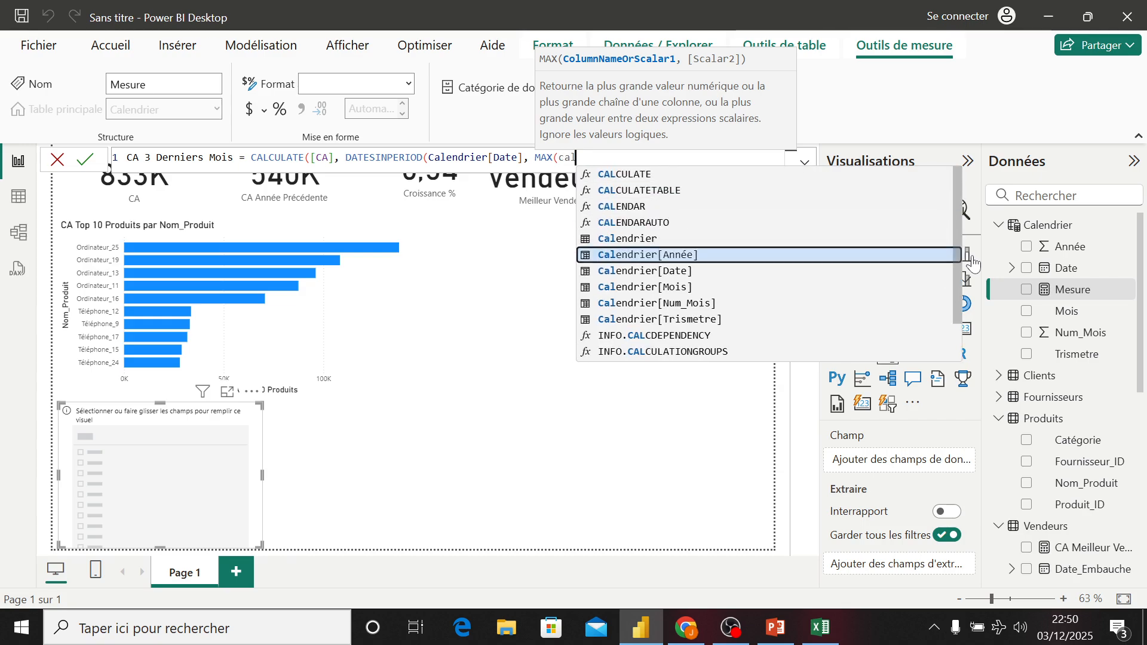
{"action": "key", "text": "Tab"}
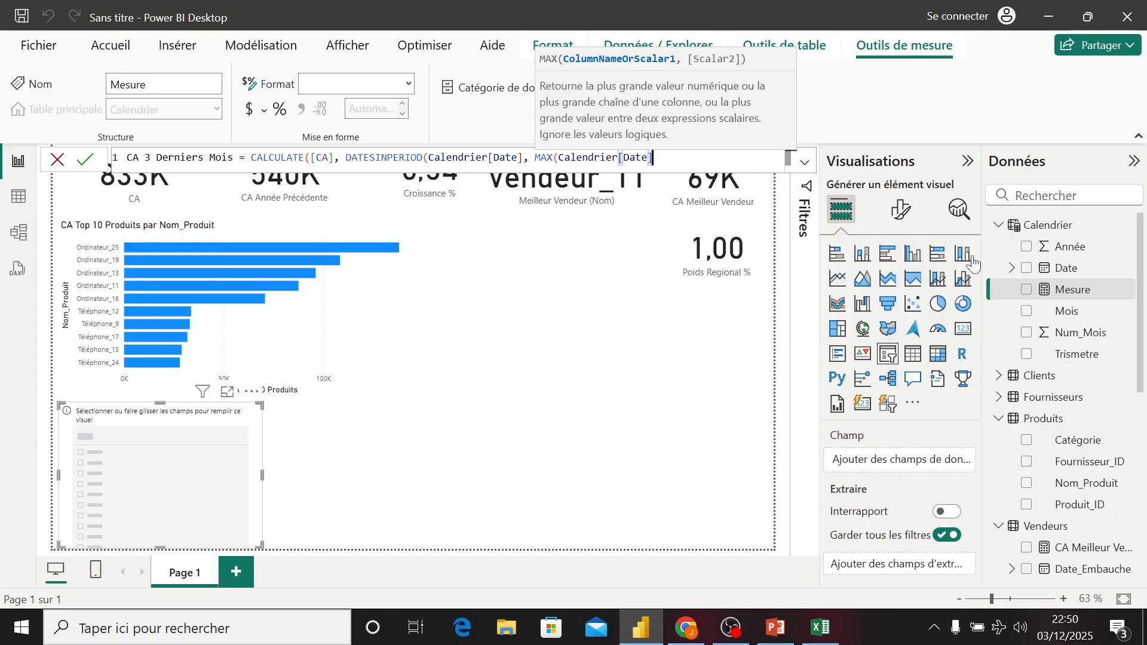
{"action": "type", "text": ","}
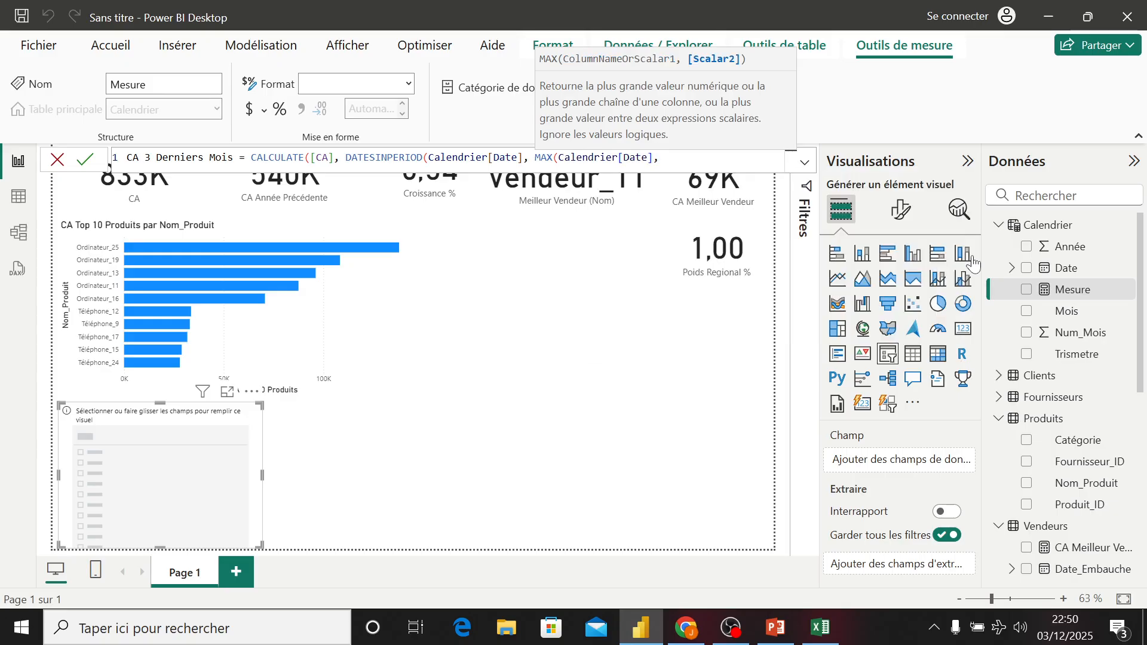
{"action": "type", "text": " -"}
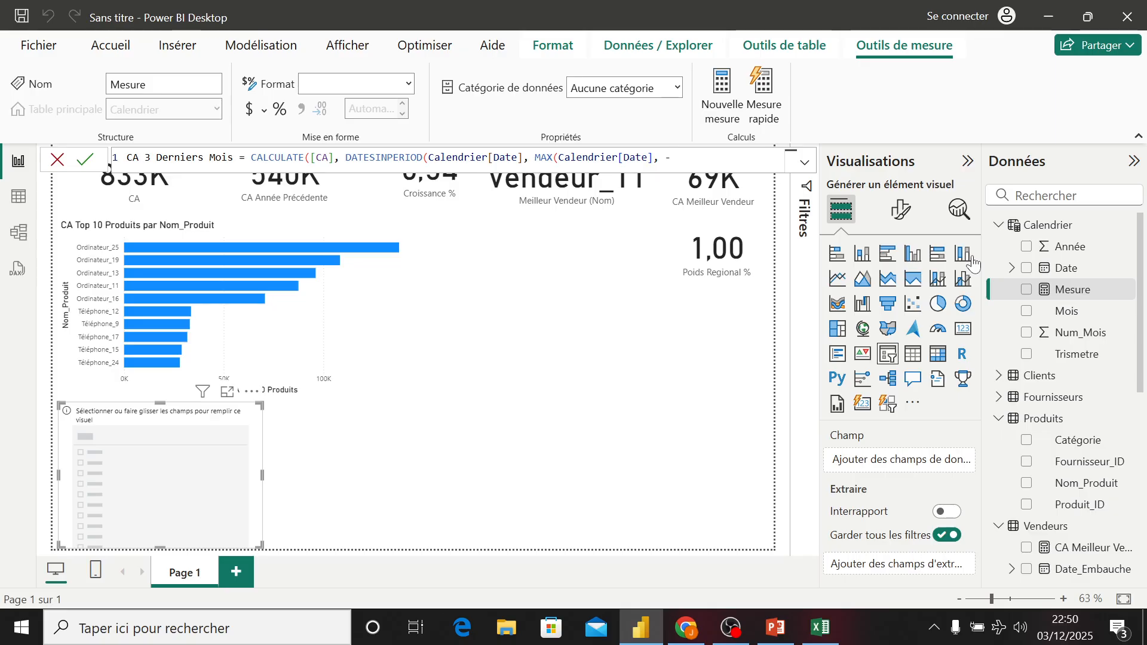
{"action": "type", "text": "3, Mo"}
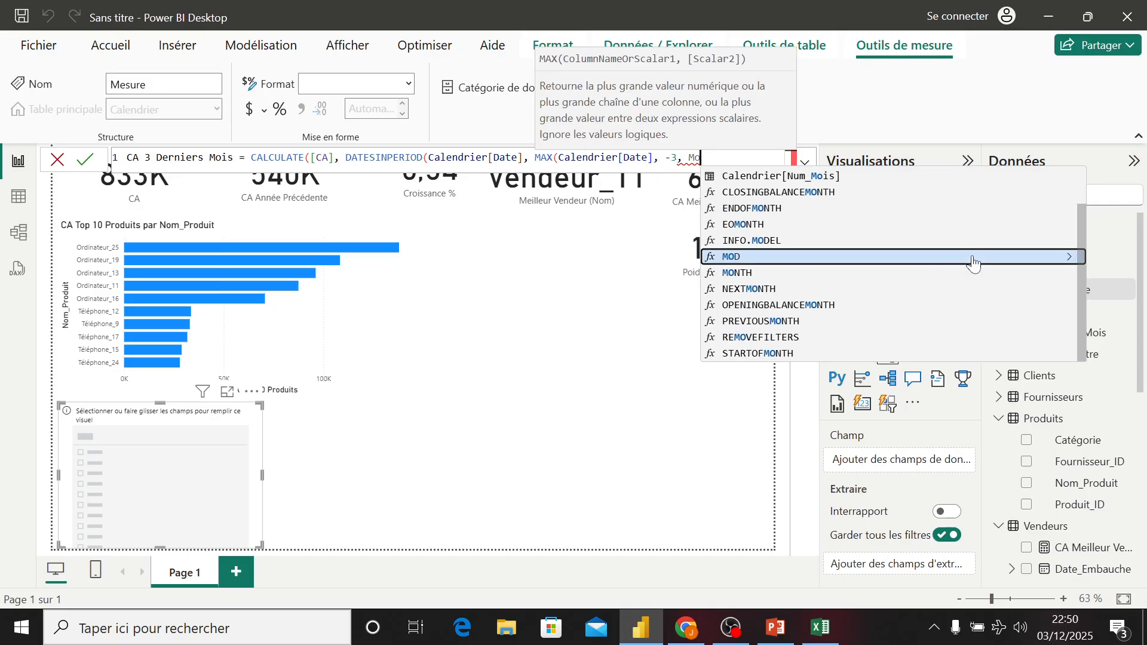
{"action": "type", "text": "n"}
{"action": "key", "text": "Tab"}
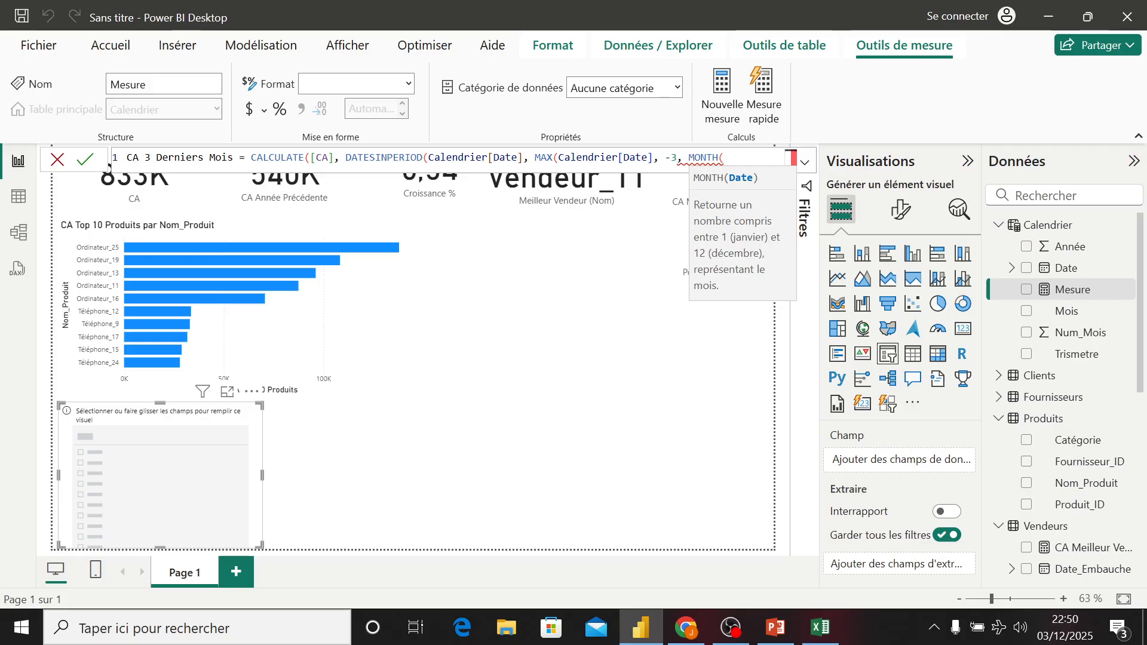
- Close the MAX and remaining parentheses and commit the CA 3 Derniers Mois measure
{"action": "left_click", "coordinate": [654, 158]}
{"action": "type", "text": ")"}
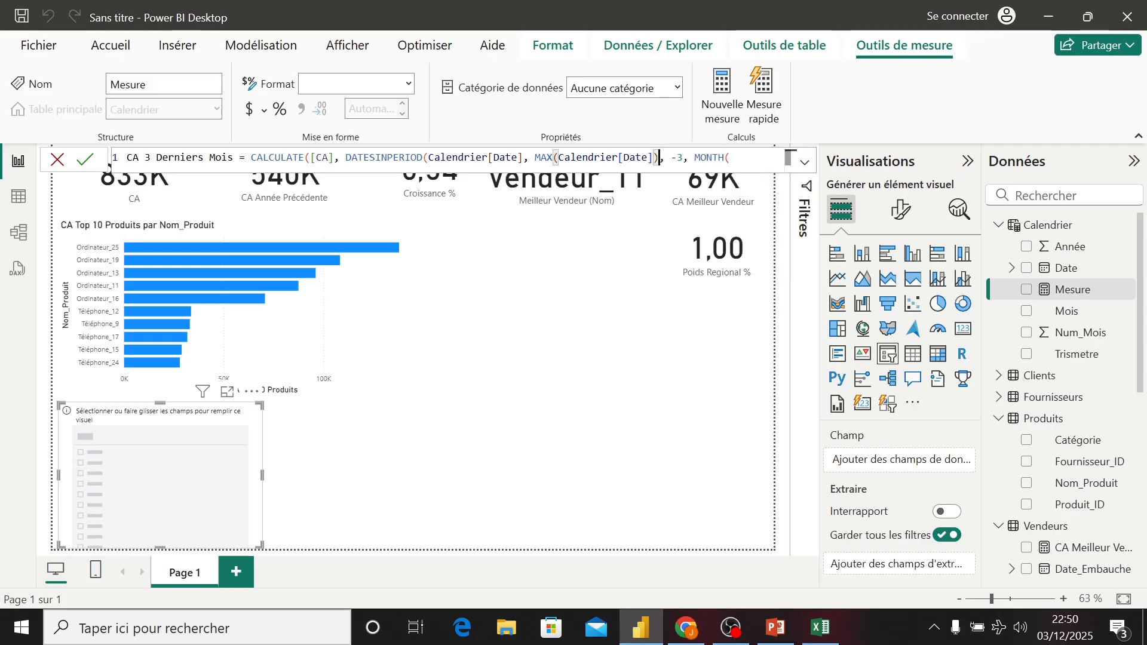
{"action": "key", "text": "End"}
{"action": "type", "text": "))"}
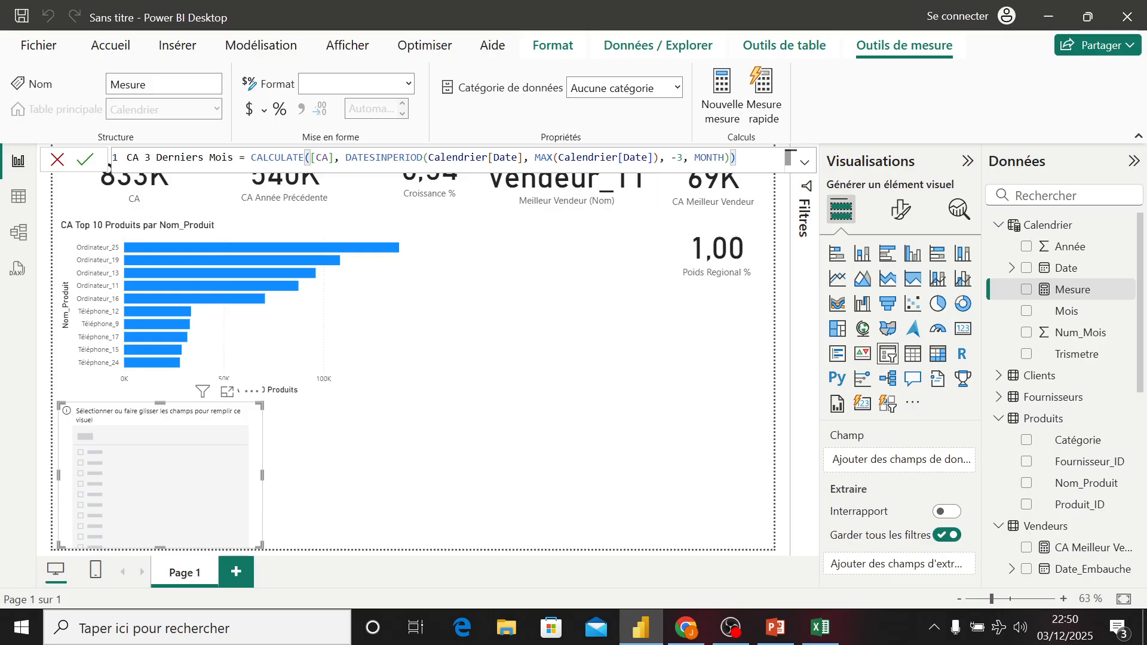
{"action": "left_click", "coordinate": [332, 356]}
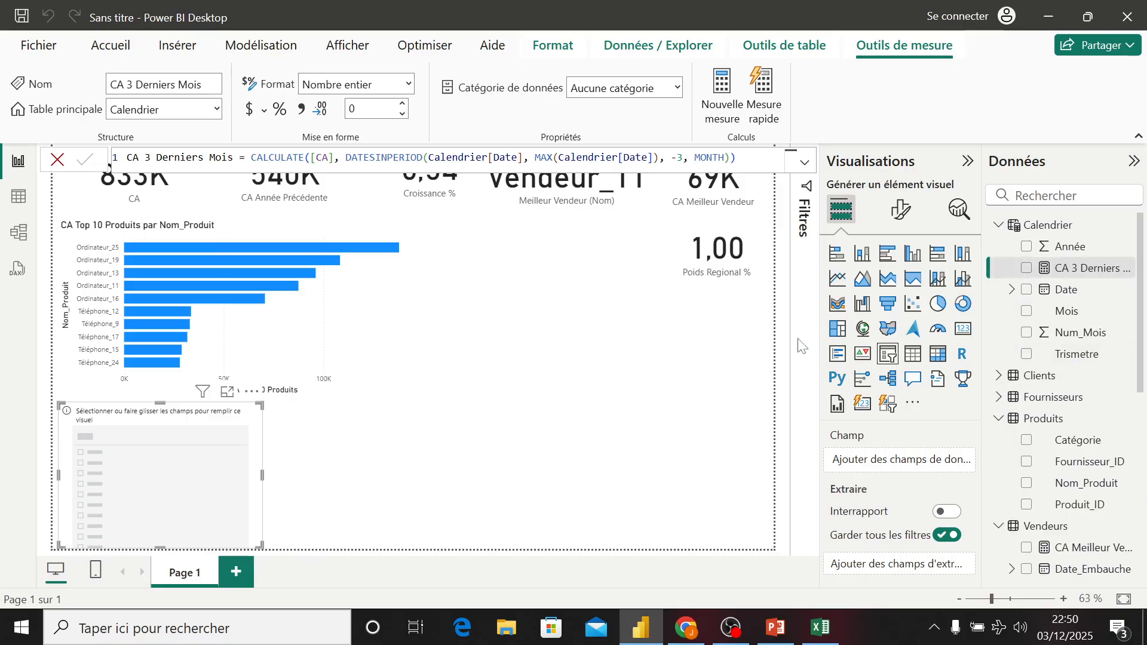
- Add a line and clustered column chart below the report and add CA 3 Derniers Mois to it
{"action": "left_click", "coordinate": [607, 382]}
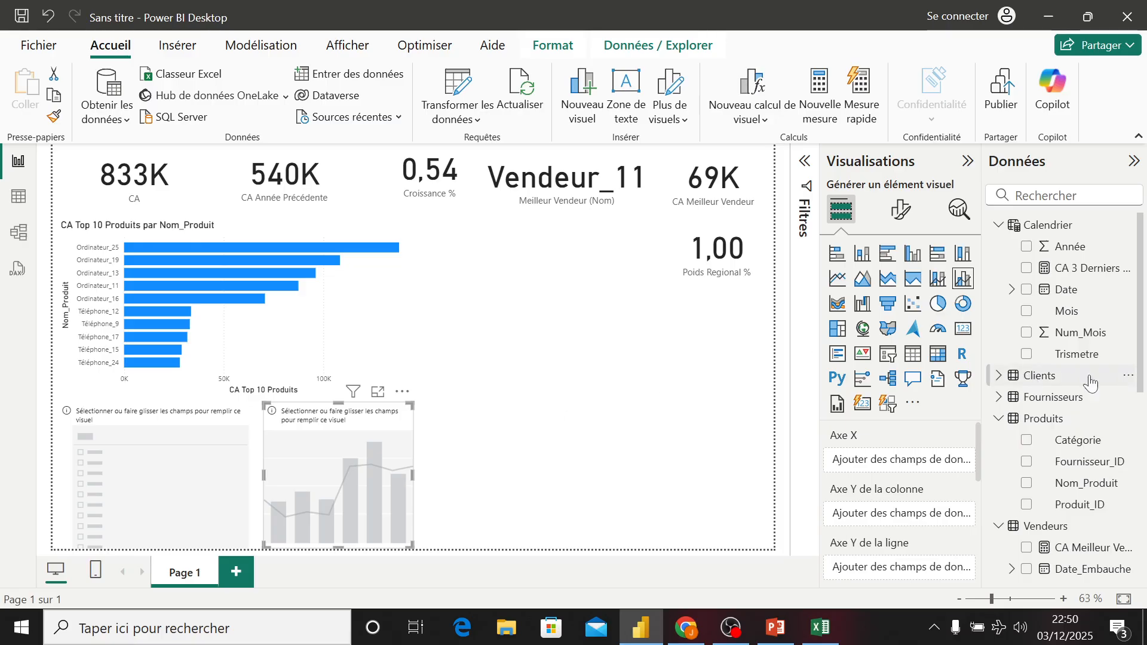
{"action": "left_click", "coordinate": [1026, 268]}
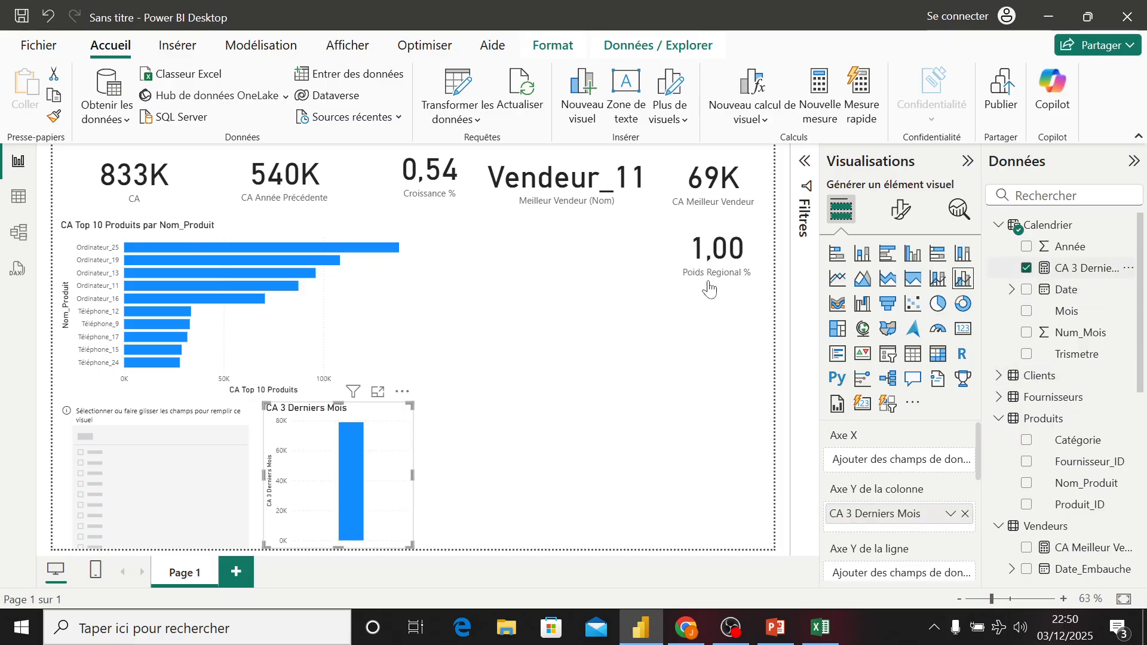
- Delete the empty slicer beneath the bar chart
{"action": "left_click", "coordinate": [219, 423]}
{"action": "key", "text": "Delete"}
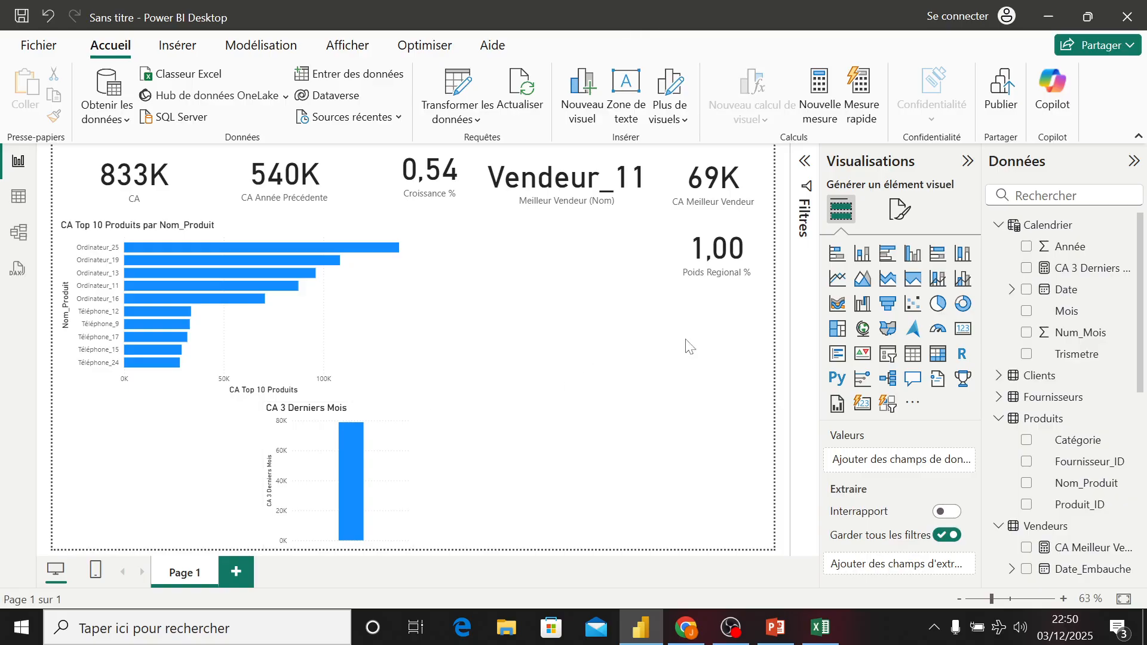
- Create a new measure in the Calendrier table named CA 12 Derniers Mois
{"action": "right_click", "coordinate": [1059, 232]}
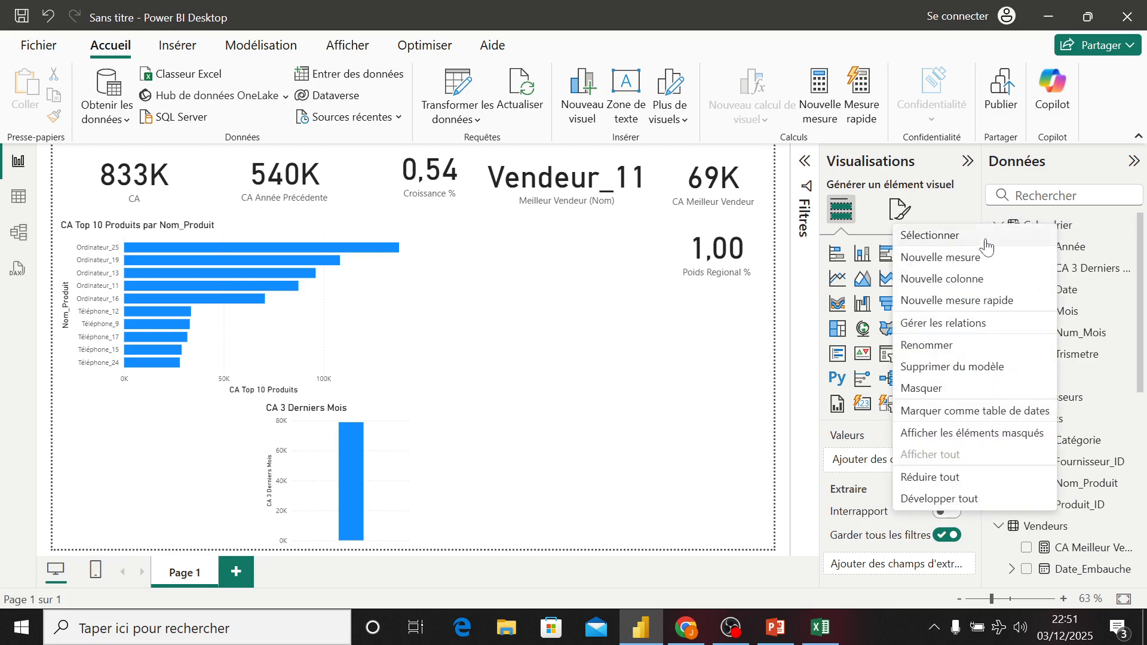
{"action": "key", "text": "Escape"}
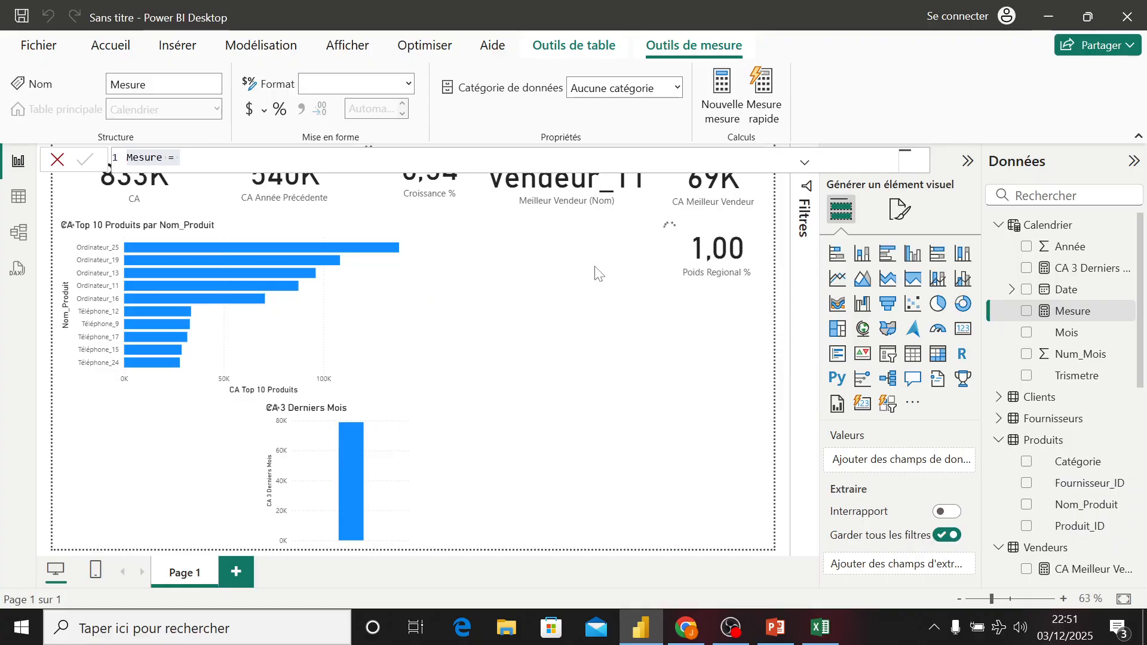
{"action": "type", "text": "CA "}
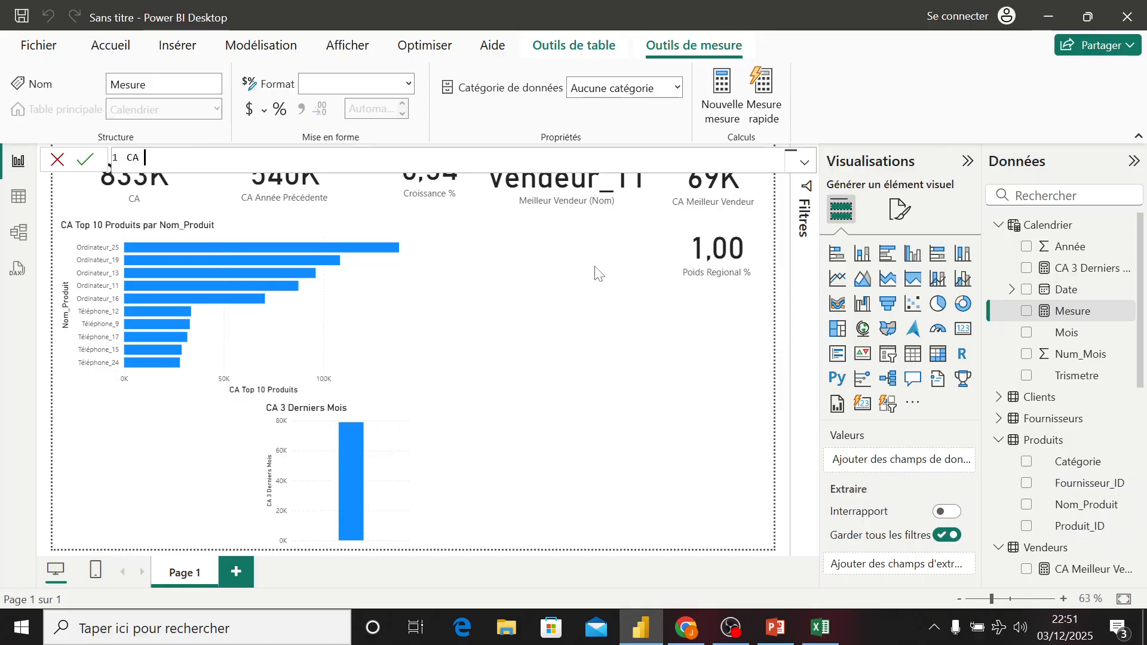
{"action": "type", "text": "12 Derniers Mois"}
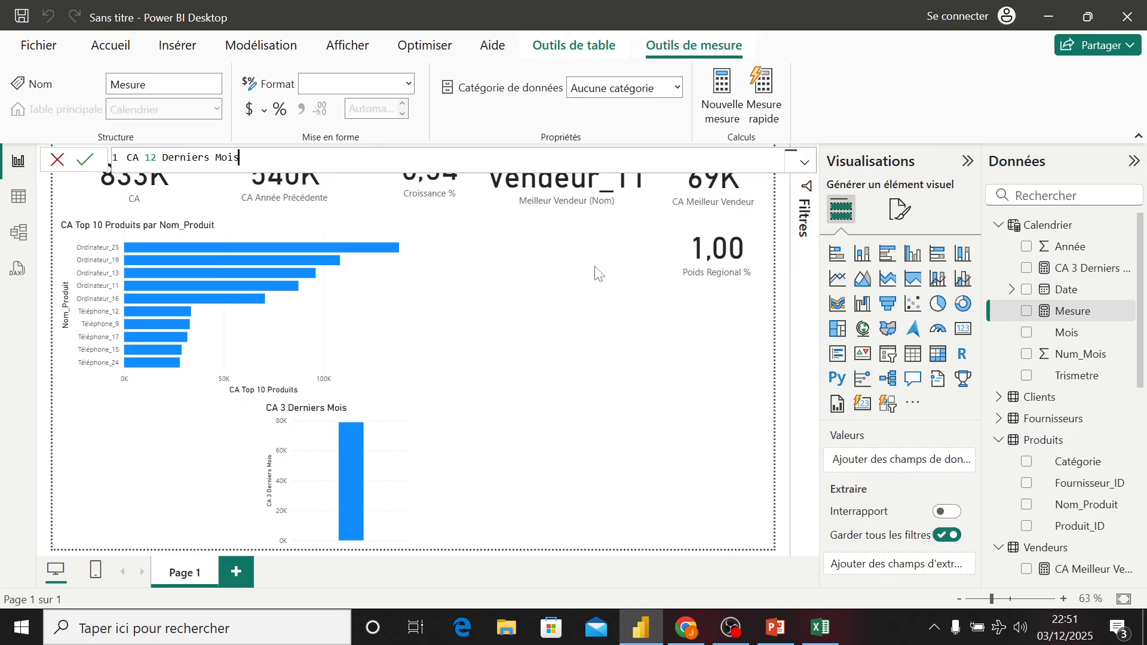
{"action": "type", "text": " = CALCULATE("}
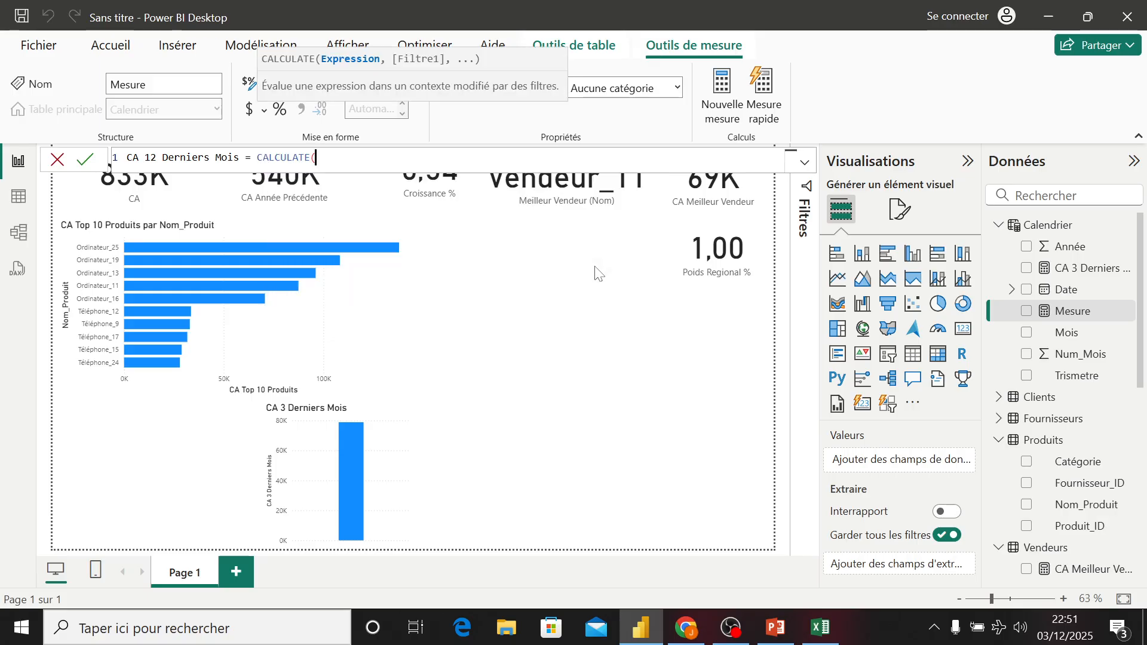
{"action": "type", "text": "["}
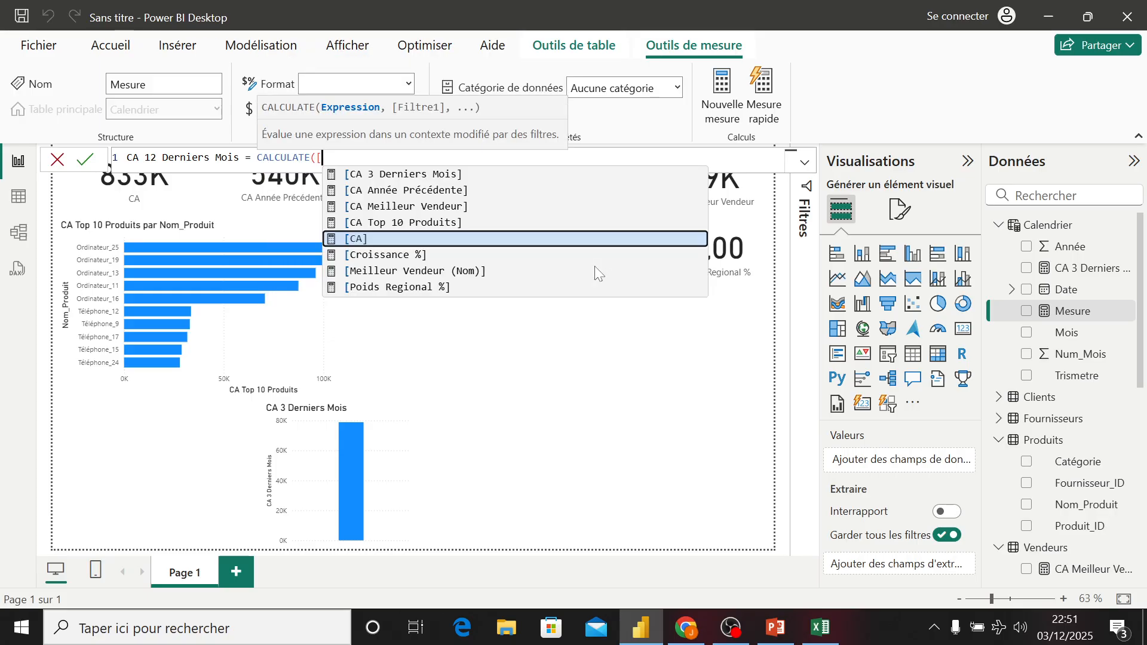
- Start the CA 12 Derniers Mois formula as CALCULATE of [CA] filtered with DATESINPERIOD
{"action": "key", "text": "Tab"}
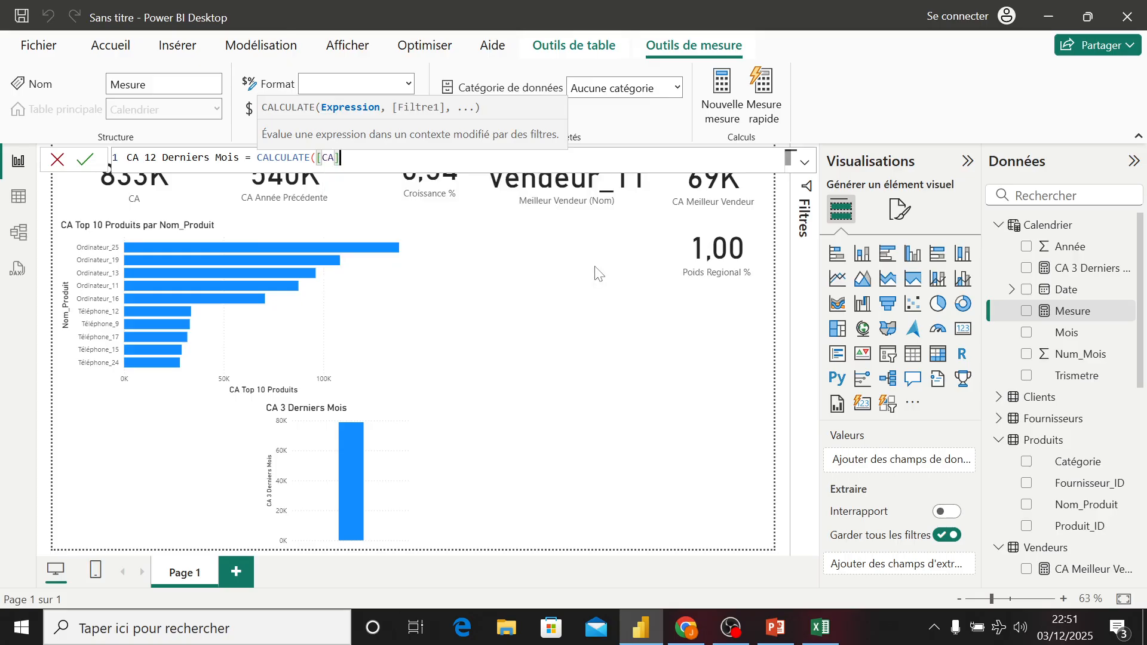
{"action": "type", "text": ","}
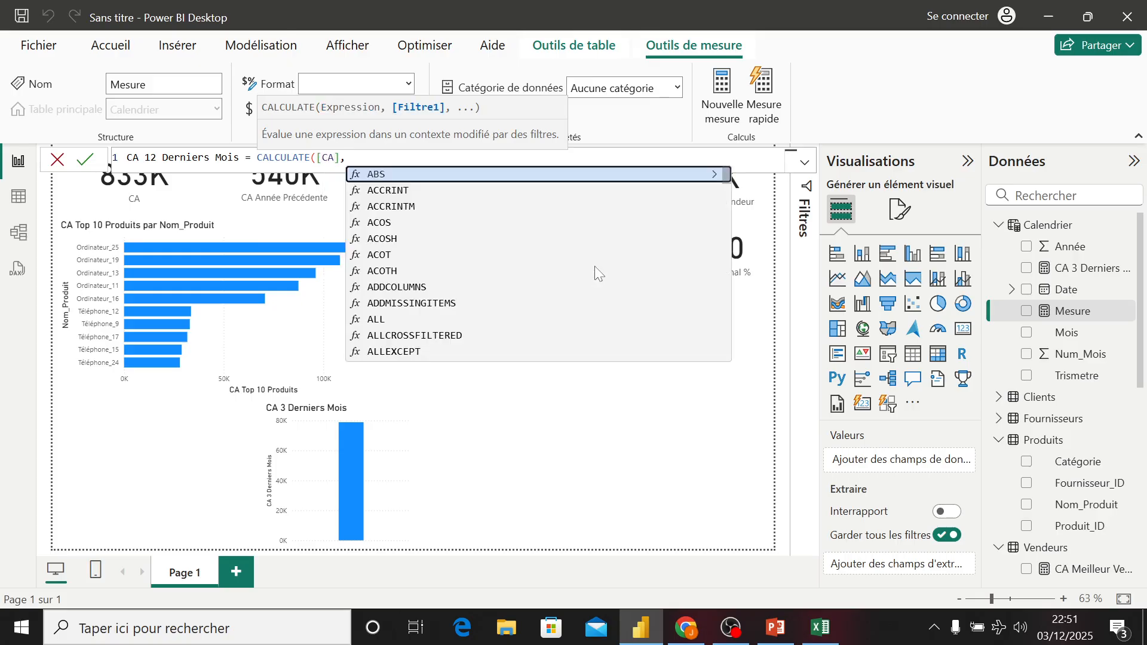
{"action": "type", "text": " dt"}
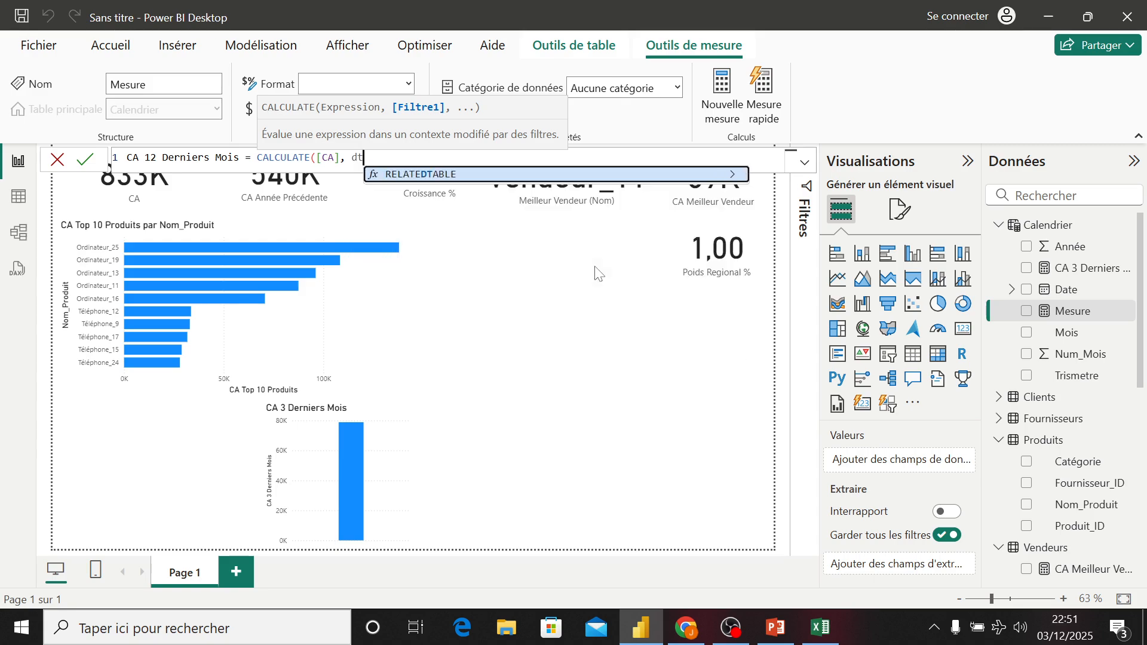
{"action": "key", "text": "BackSpace"}
{"action": "type", "text": "at"}
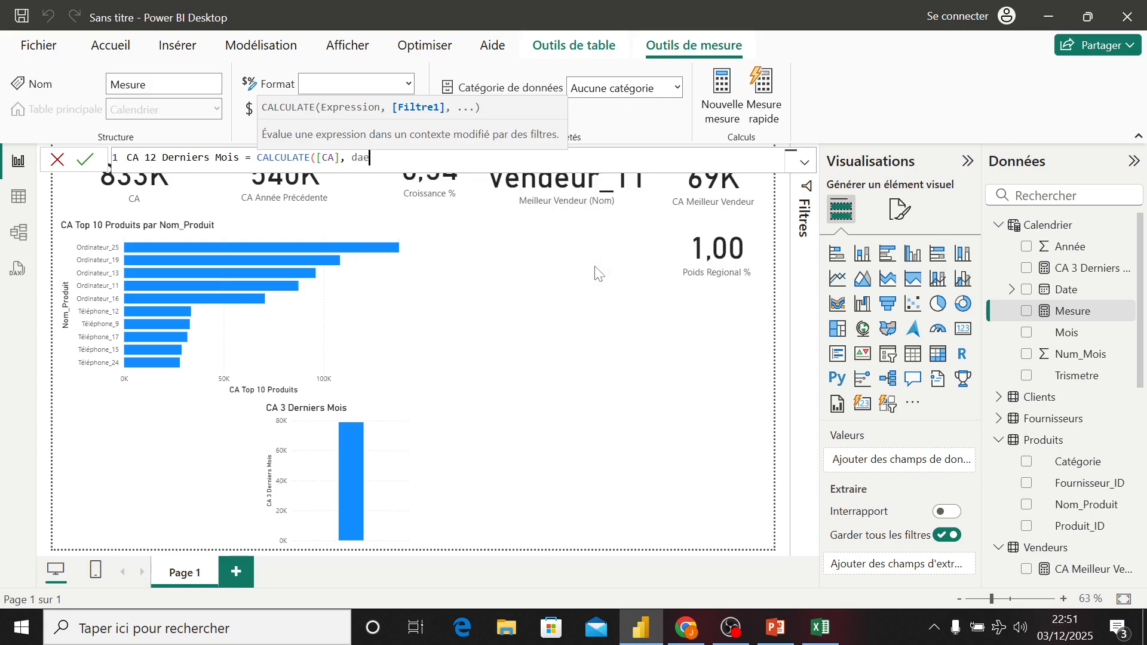
{"action": "type", "text": "es"}
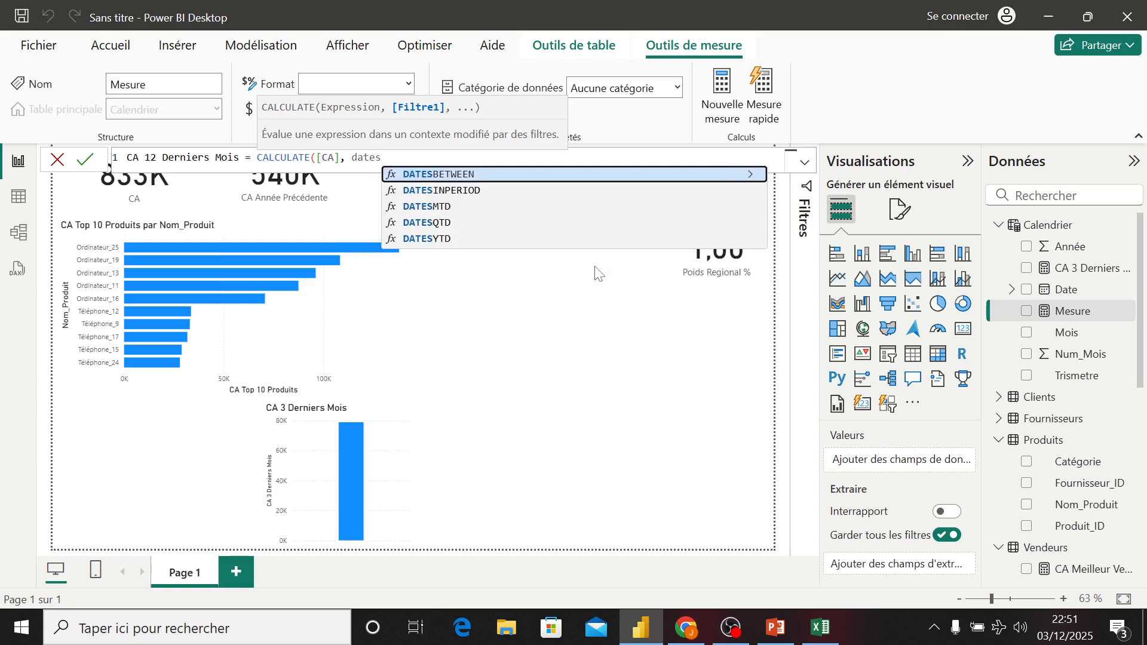
{"action": "key", "text": "Down"}
{"action": "key", "text": "Tab"}
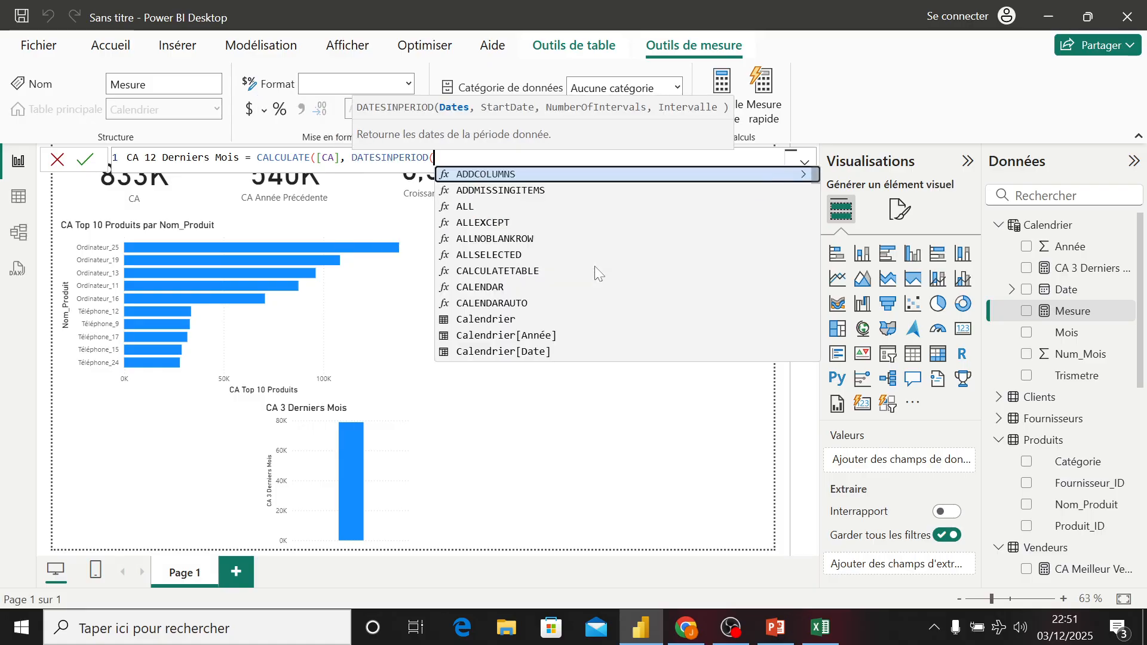
- Give DATESINPERIOD the Calendrier[Date] column and MAX(Calendrier[Date]) as its start date
{"action": "type", "text": "cal"}
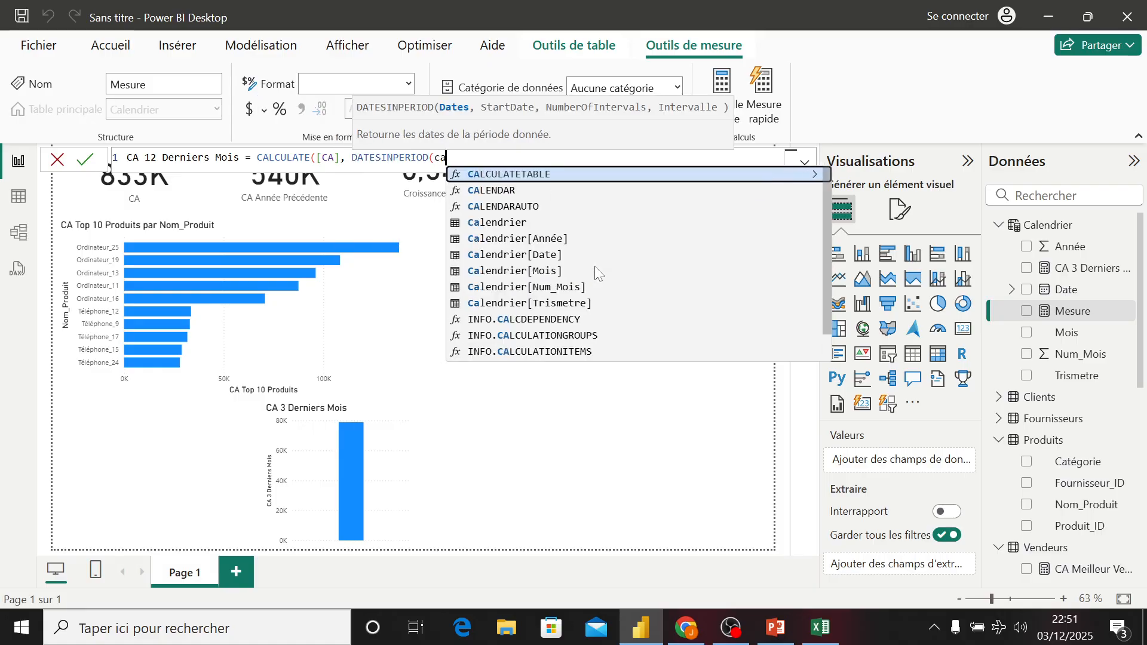
{"action": "key", "text": "Down"}
{"action": "key", "text": "Down"}
{"action": "key", "text": "Down"}
{"action": "key", "text": "Down"}
{"action": "key", "text": "Down"}
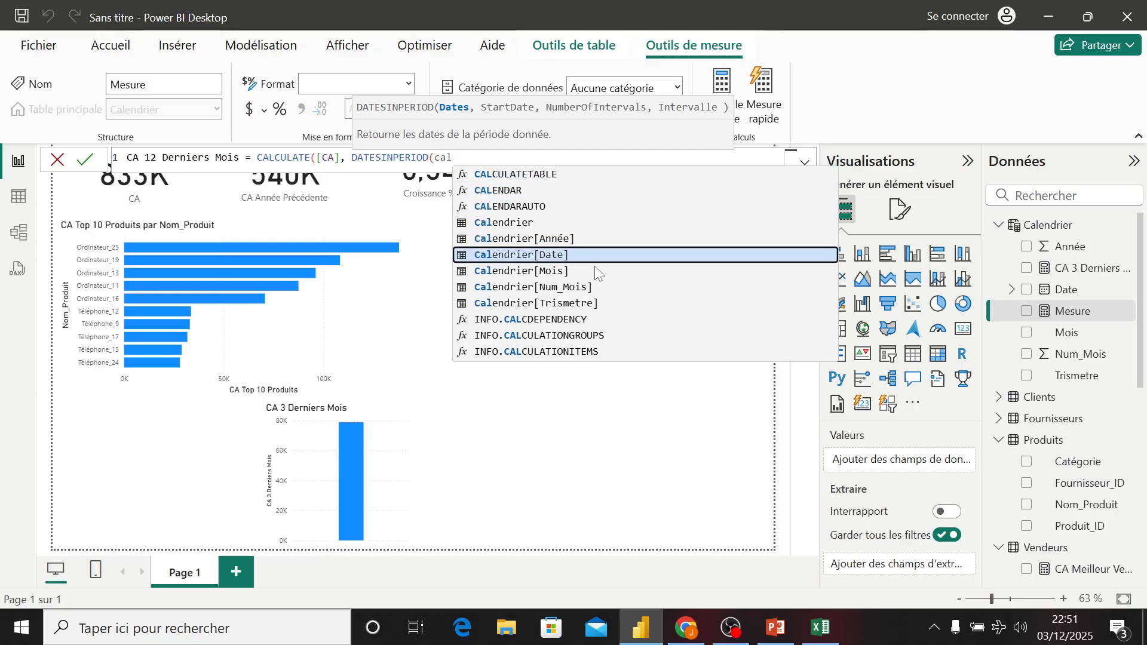
{"action": "key", "text": "Tab"}
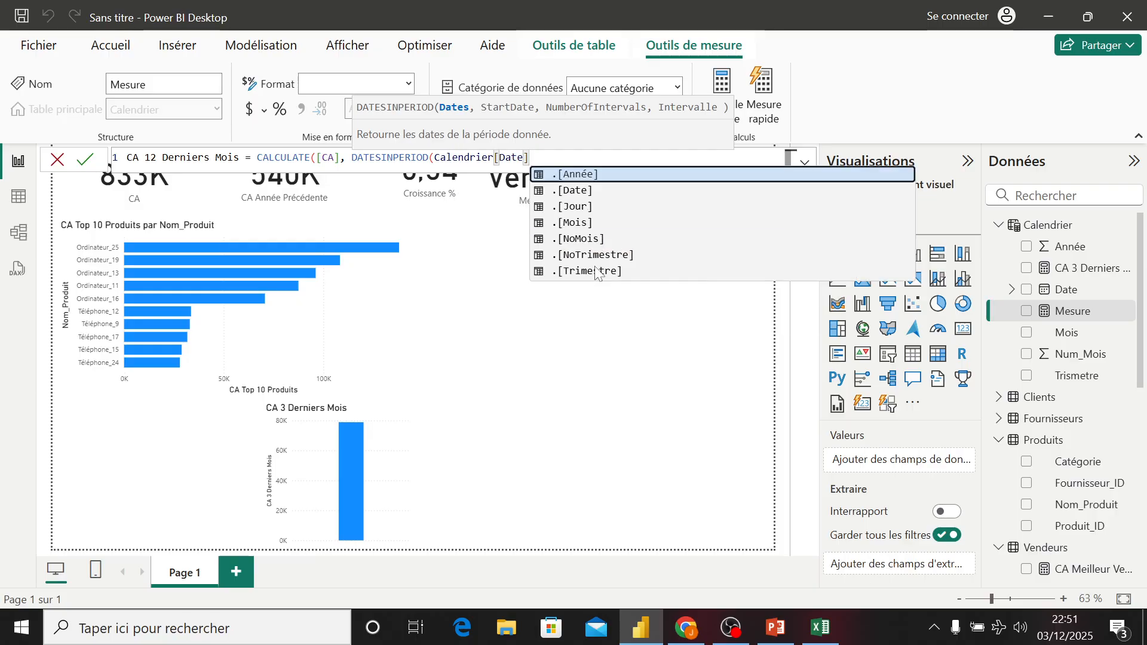
{"action": "type", "text": ", max"}
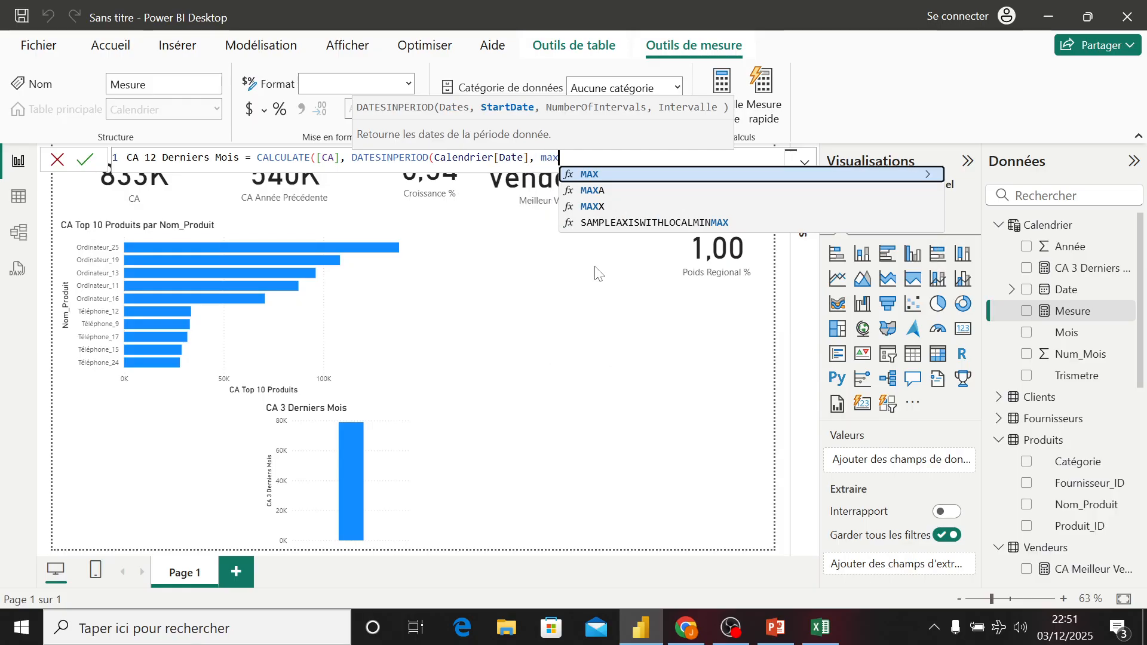
{"action": "key", "text": "Tab"}
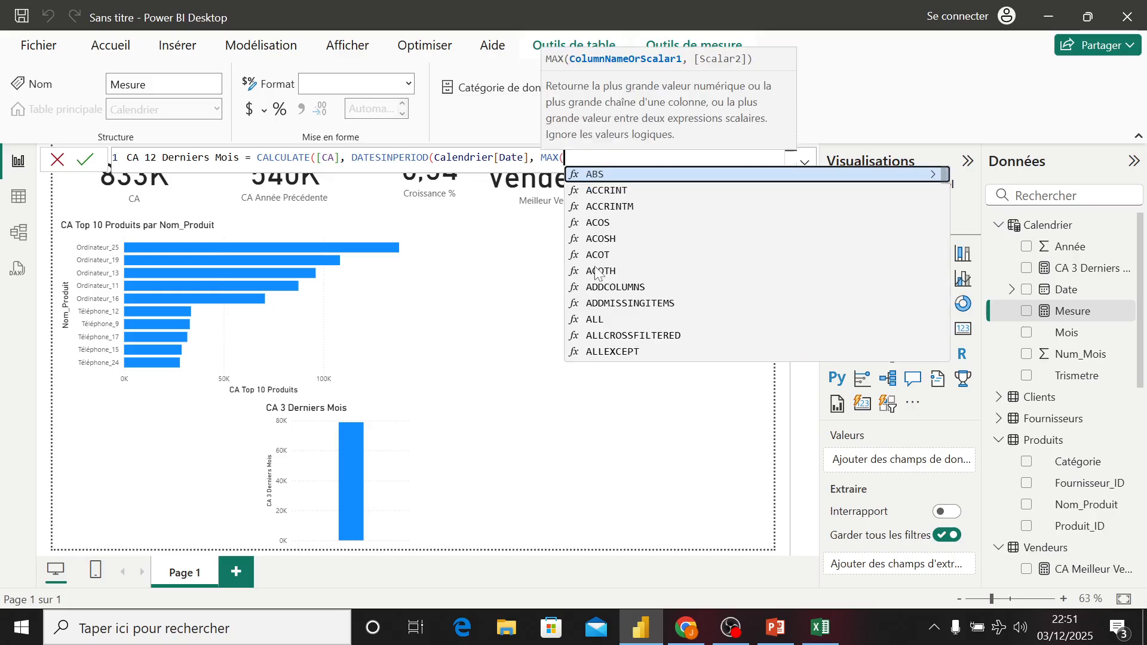
{"action": "type", "text": "cal"}
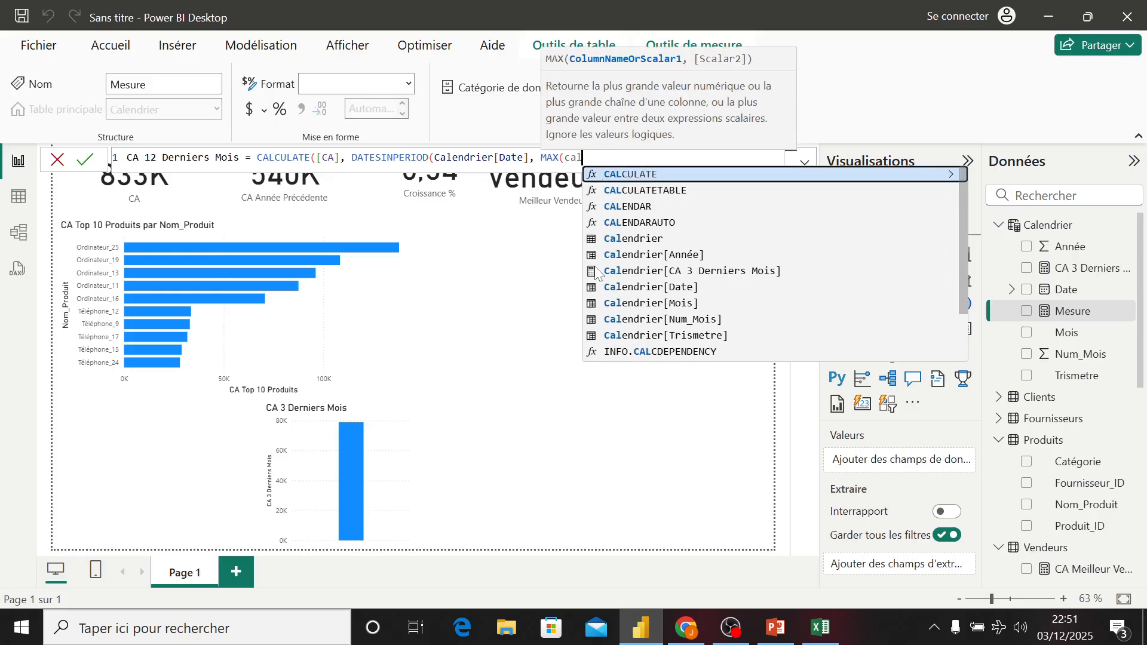
{"action": "key", "text": "Down"}
{"action": "key", "text": "Down"}
{"action": "key", "text": "Down"}
{"action": "key", "text": "Down"}
{"action": "key", "text": "Down"}
{"action": "key", "text": "Down"}
{"action": "key", "text": "Down"}
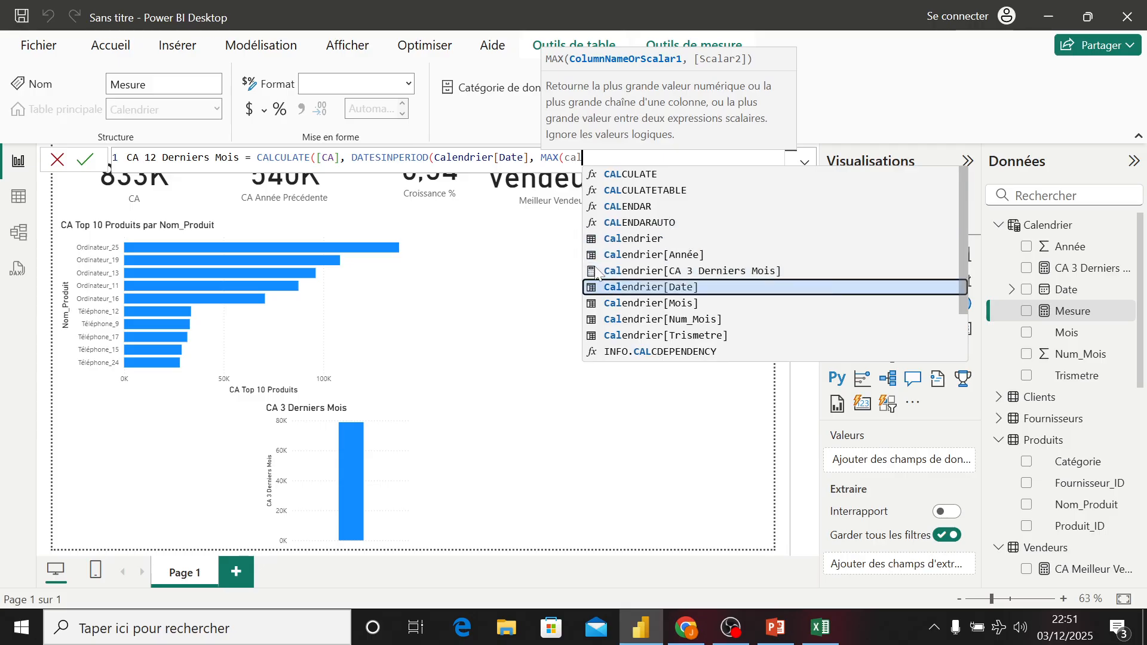
{"action": "key", "text": "Tab"}
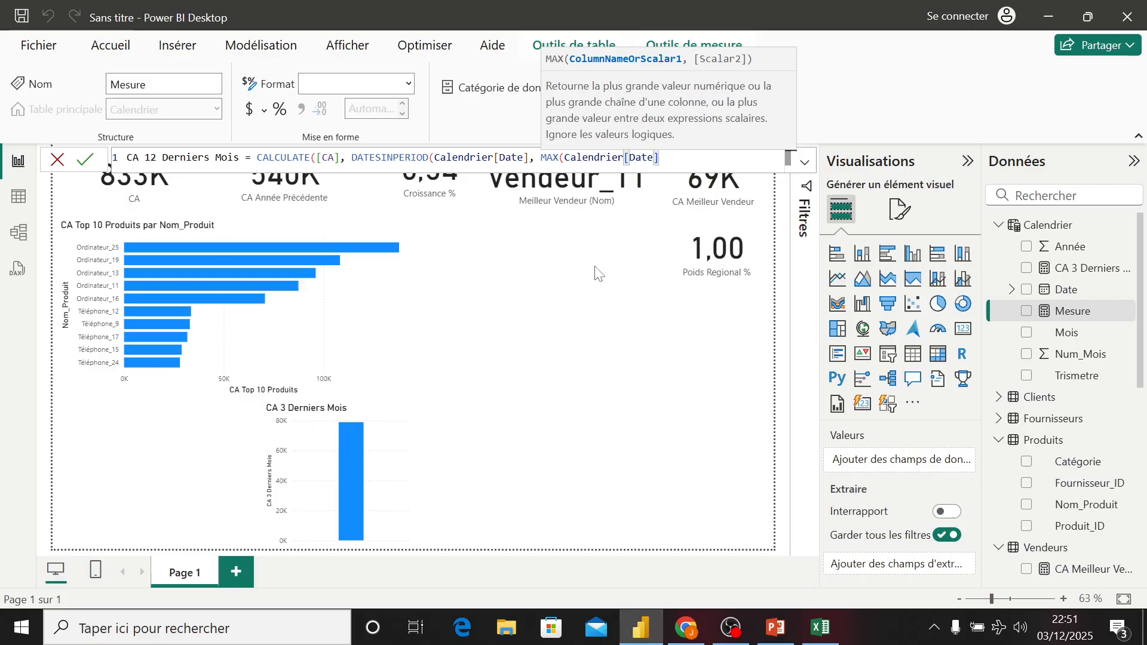
- Finish the arguments with -12 and MONTH, close all parentheses, and commit the CA 12 Derniers Mois measure
{"action": "type", "text": ", "}
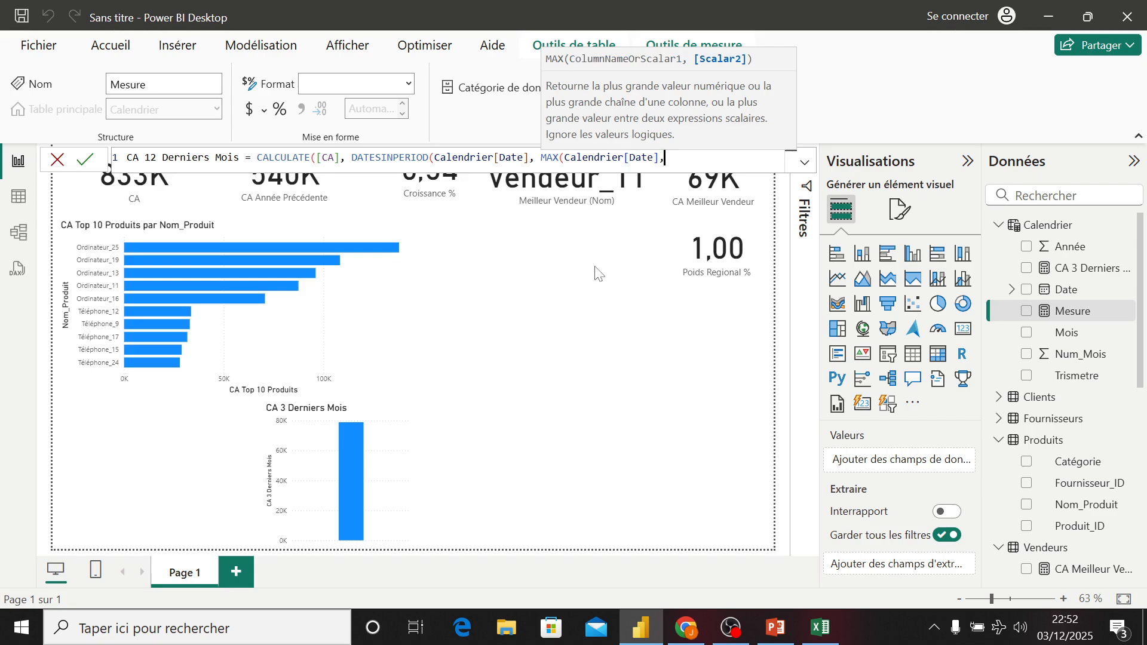
{"action": "type", "text": "-12, mo"}
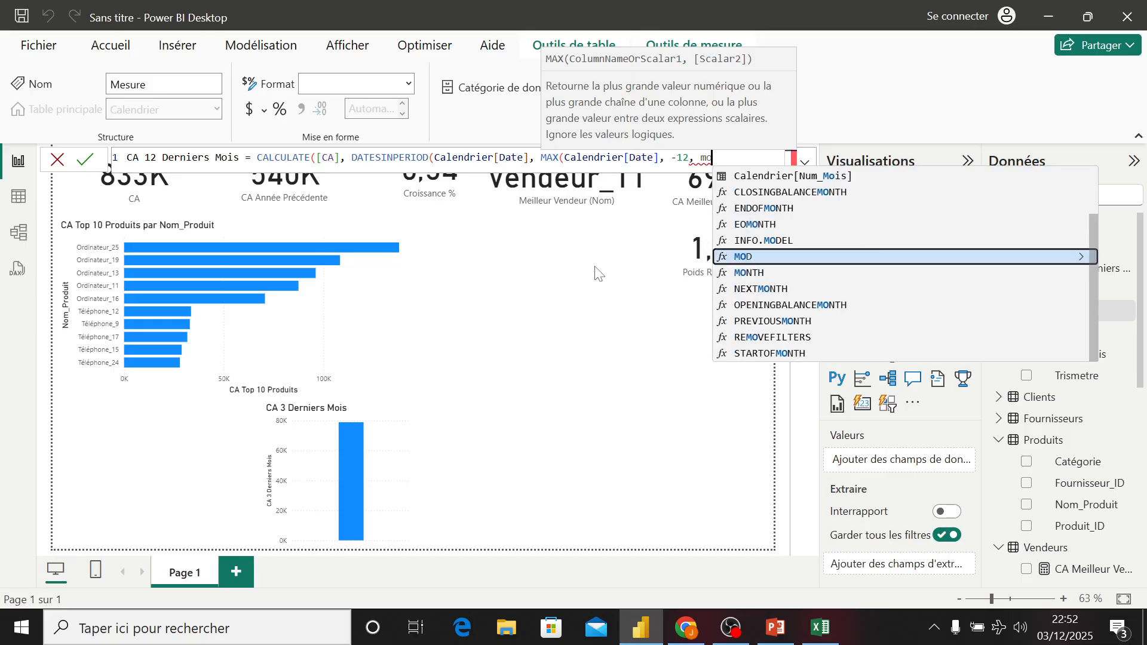
{"action": "type", "text": "i"}
{"action": "key", "text": "BackSpace"}
{"action": "key", "text": "Down"}
{"action": "key", "text": "Tab"}
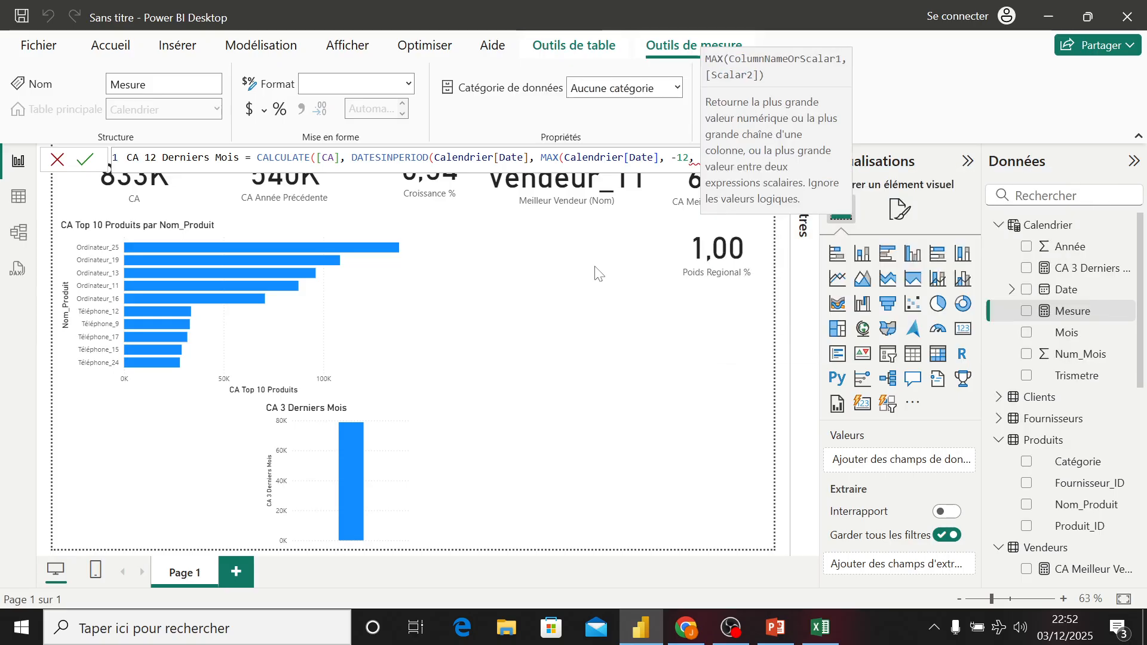
{"action": "key", "text": "BackSpace"}
{"action": "type", "text": "àà"}
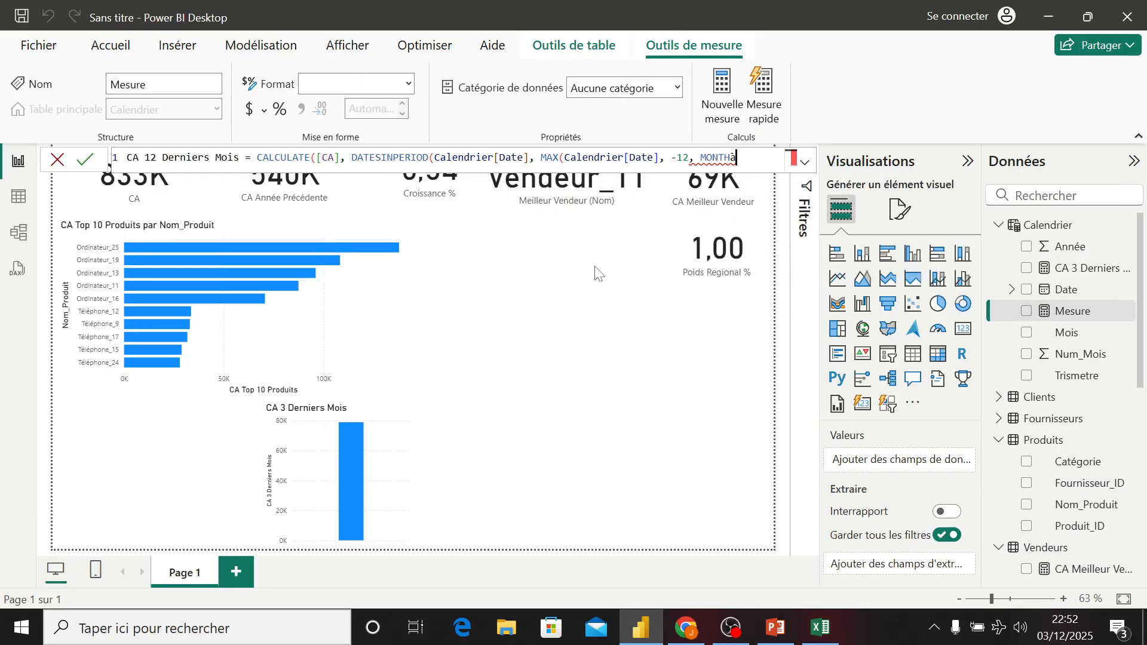
{"action": "key", "text": "BackSpace"}
{"action": "key", "text": "BackSpace"}
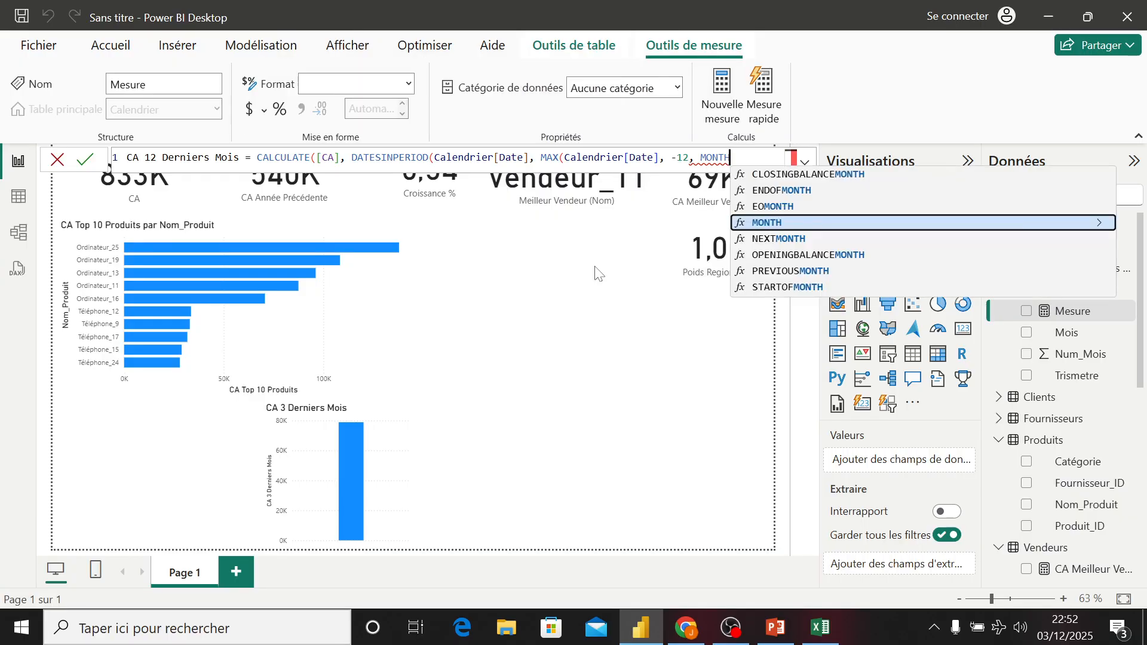
{"action": "type", "text": "))"}
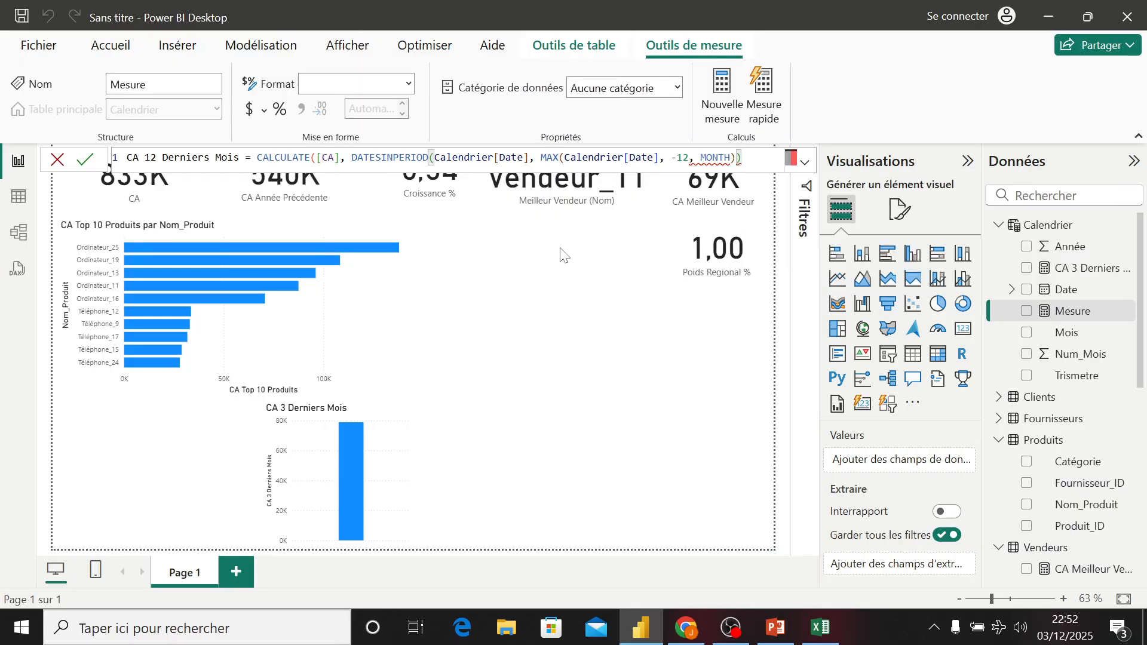
{"action": "left_click", "coordinate": [659, 157]}
{"action": "type", "text": ")"}
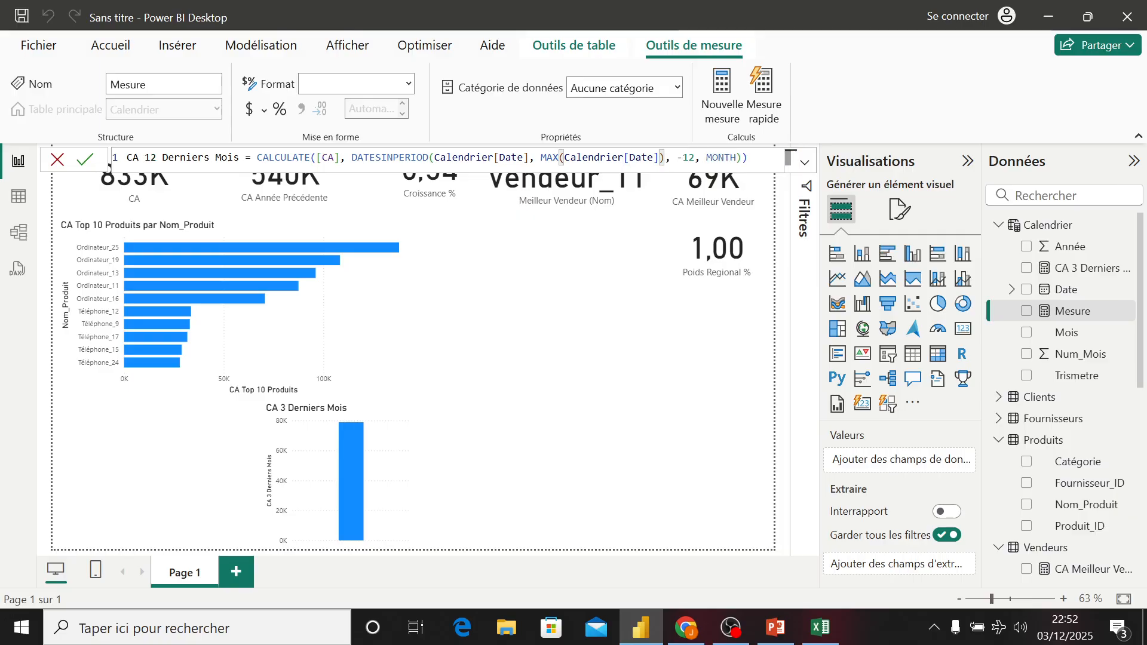
{"action": "key", "text": "End"}
{"action": "key", "text": "Return"}
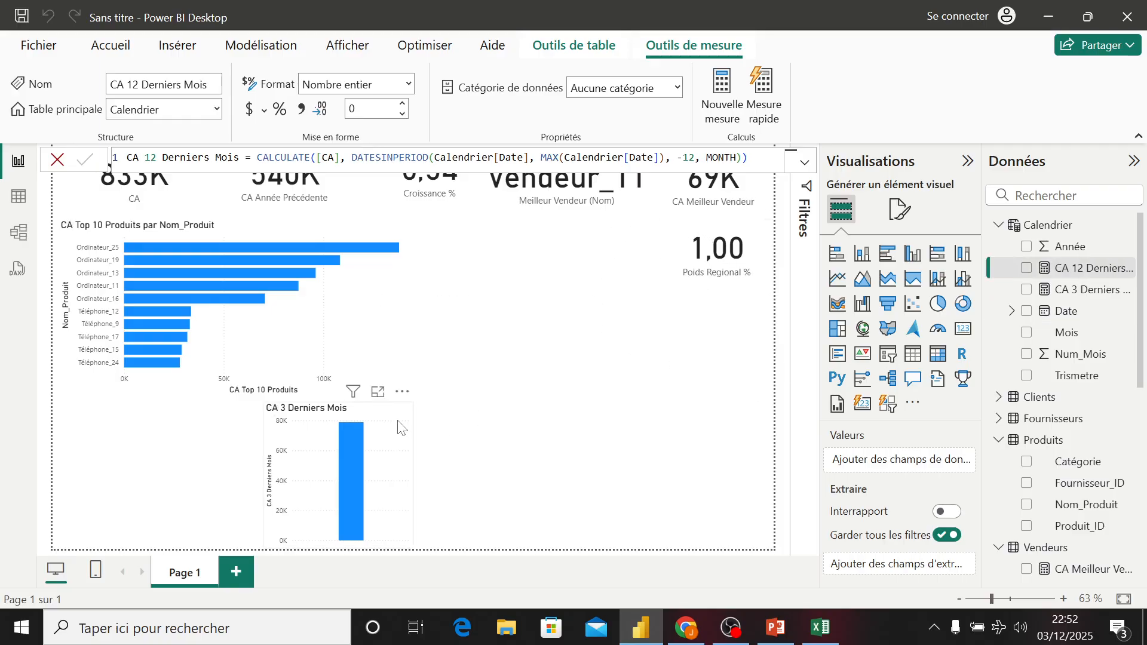
- Add the CA measure to the CA 3 Derniers Mois column chart
{"action": "left_click", "coordinate": [711, 421]}
{"action": "scroll", "coordinate": [1041, 481], "scroll_direction": "down", "scroll_amount": 4}
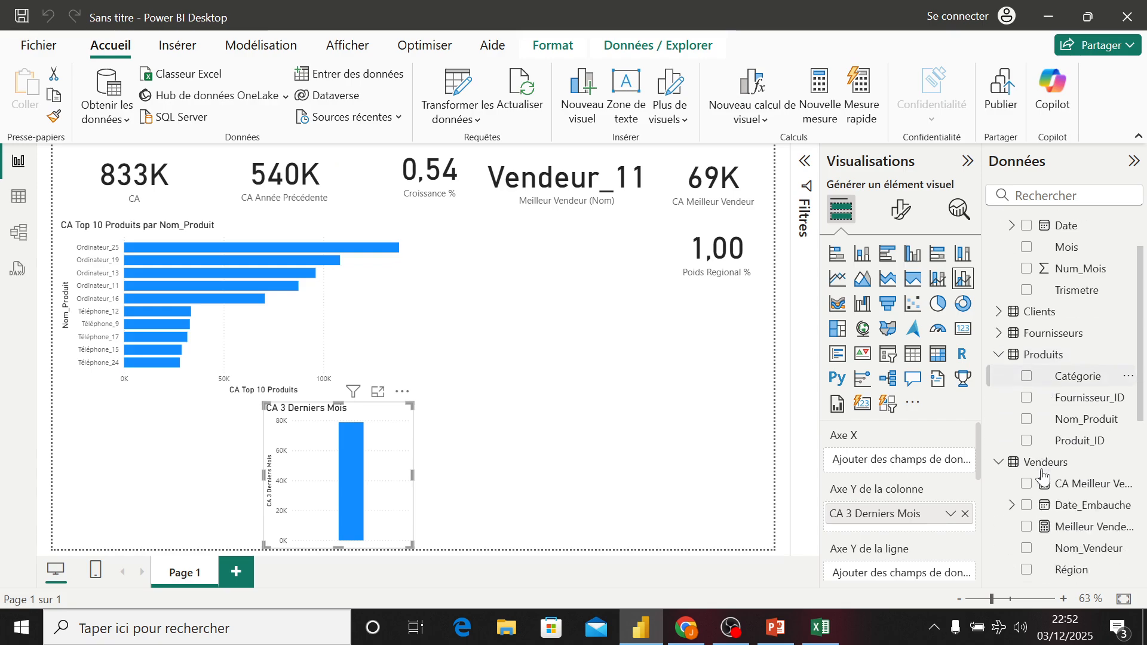
{"action": "left_click", "coordinate": [1027, 552]}
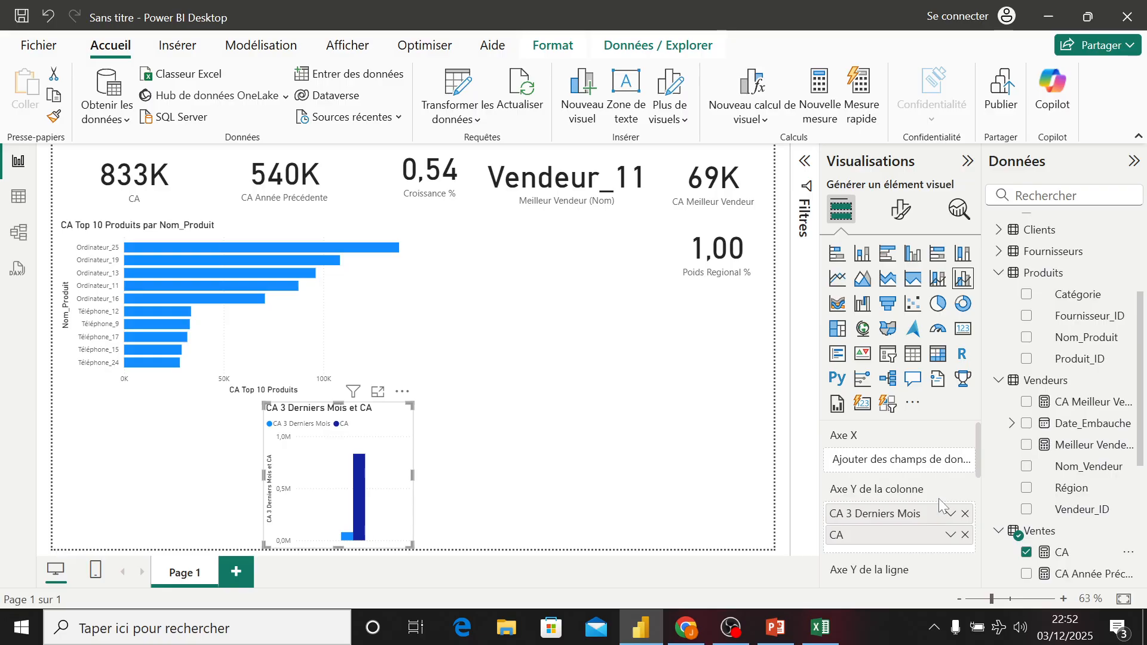
- Widen the combo chart and add CA 12 Derniers Mois to its column values
{"action": "left_click_drag", "start_coordinate": [413, 475], "coordinate": [526, 478]}
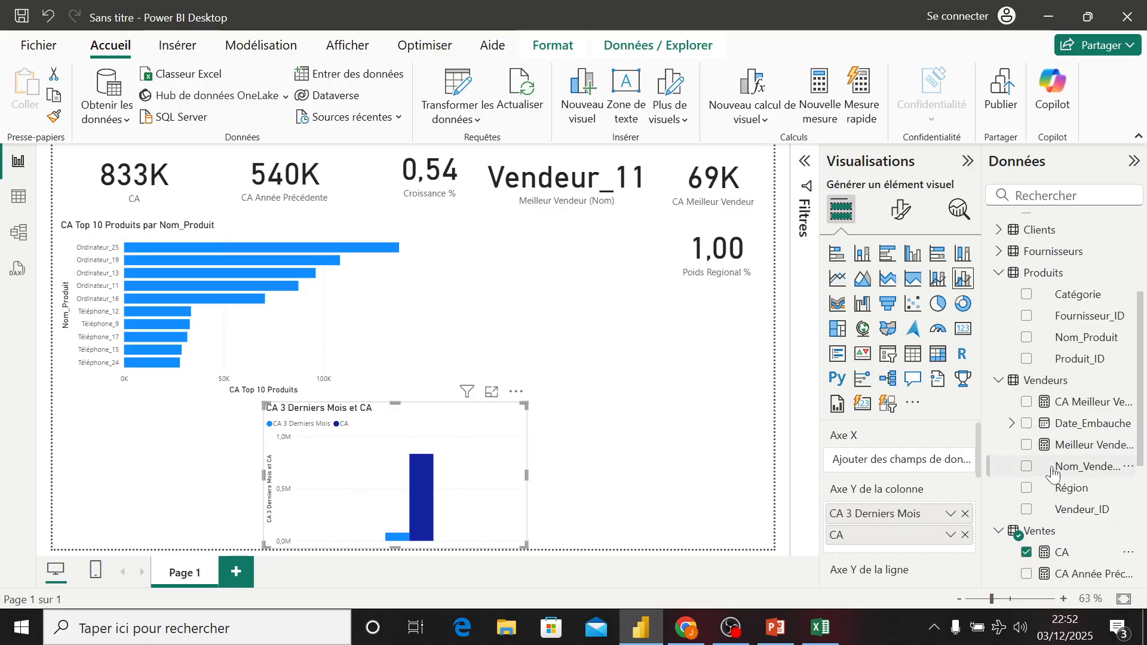
{"action": "scroll", "coordinate": [1073, 337], "scroll_direction": "up", "scroll_amount": 3}
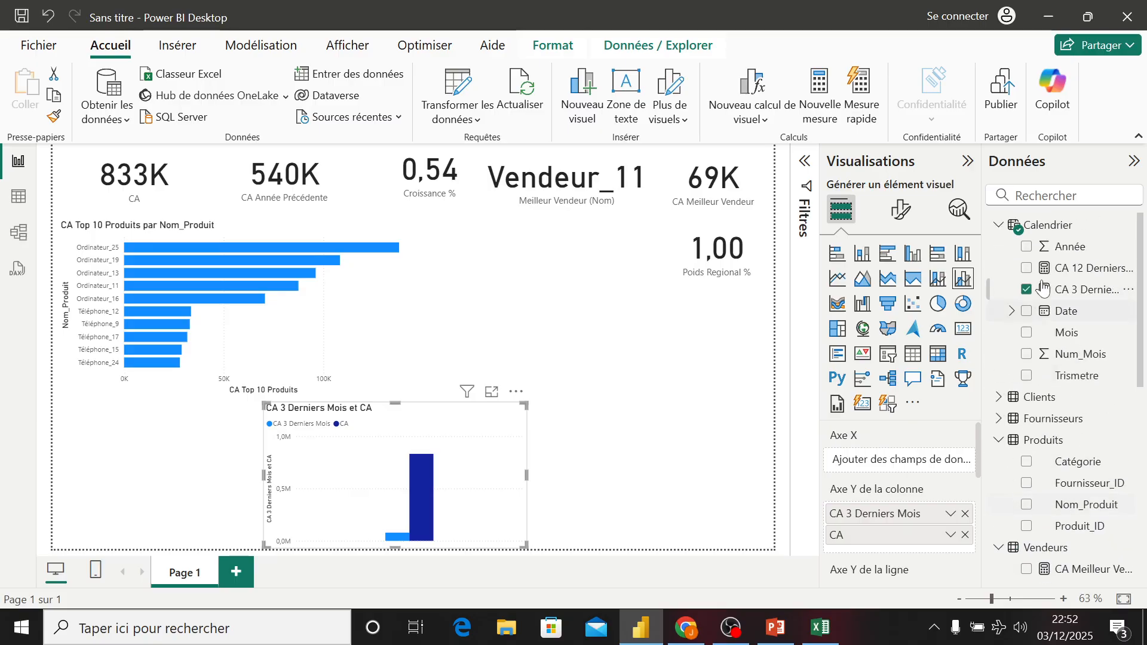
{"action": "left_click", "coordinate": [1026, 267]}
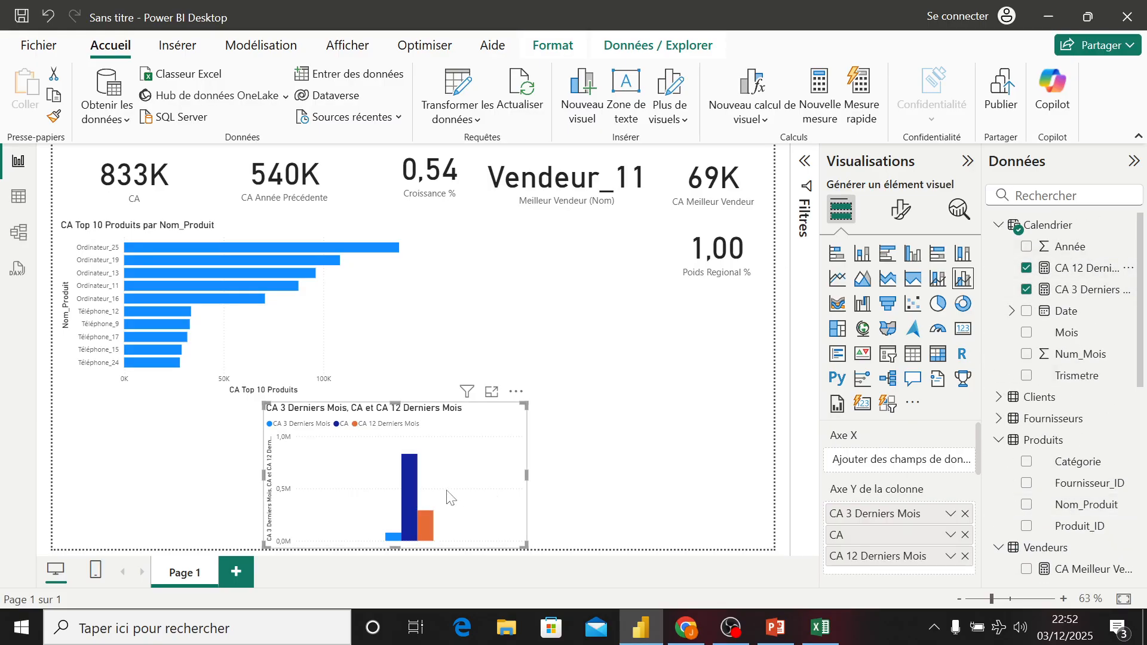
- Move the combo chart up beside the top 10 products bar chart
{"action": "left_click_drag", "start_coordinate": [504, 428], "coordinate": [653, 255]}
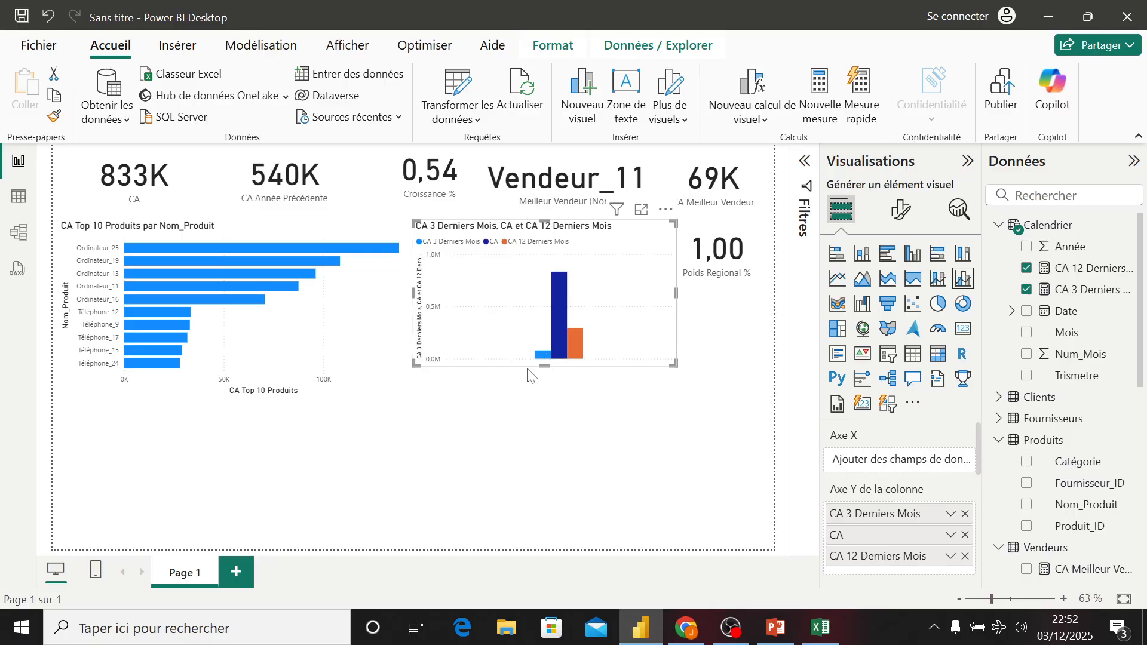
{"action": "left_click", "coordinate": [462, 386]}
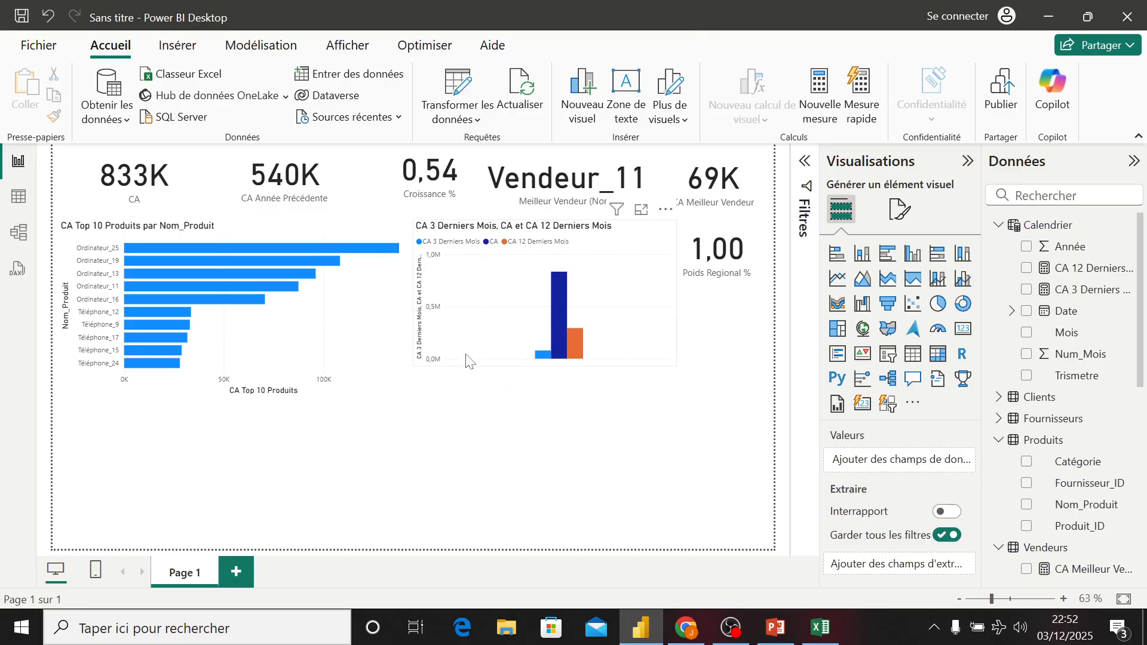
{"action": "left_click_drag", "start_coordinate": [488, 299], "coordinate": [486, 321]}
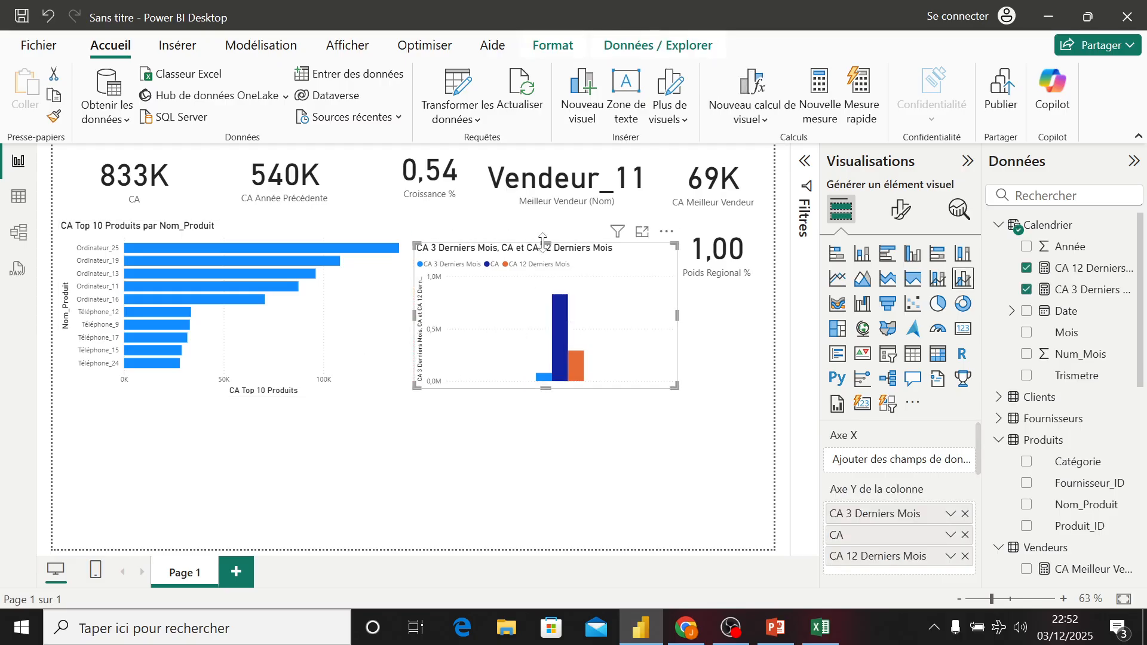
{"action": "left_click_drag", "start_coordinate": [543, 244], "coordinate": [542, 240]}
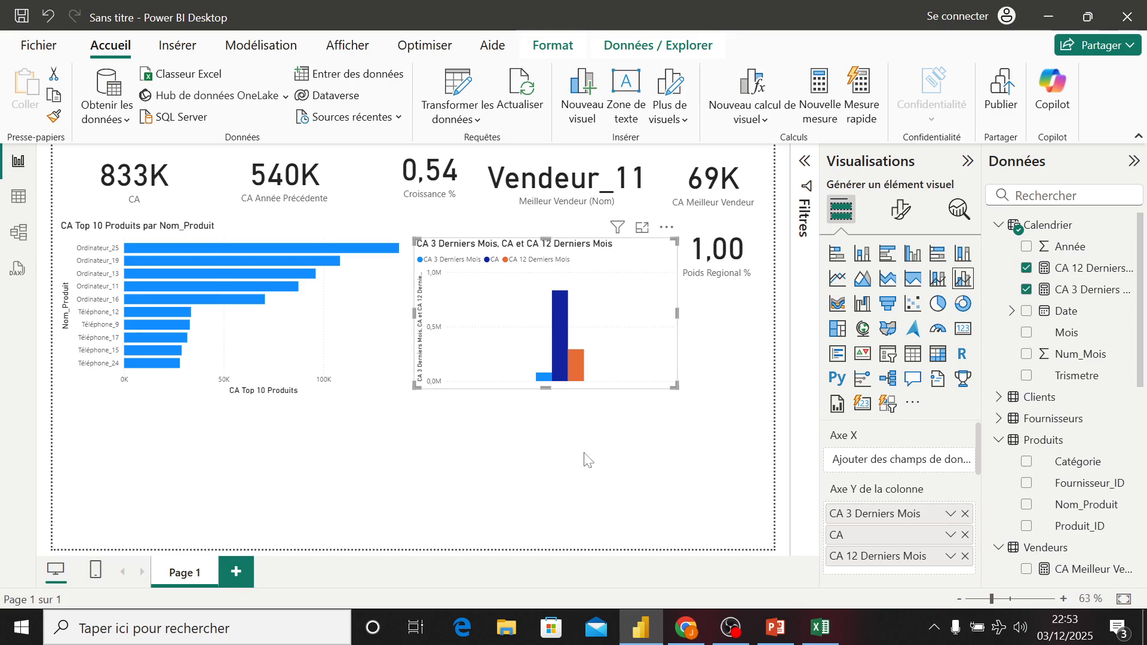
{"action": "left_click", "coordinate": [588, 423]}
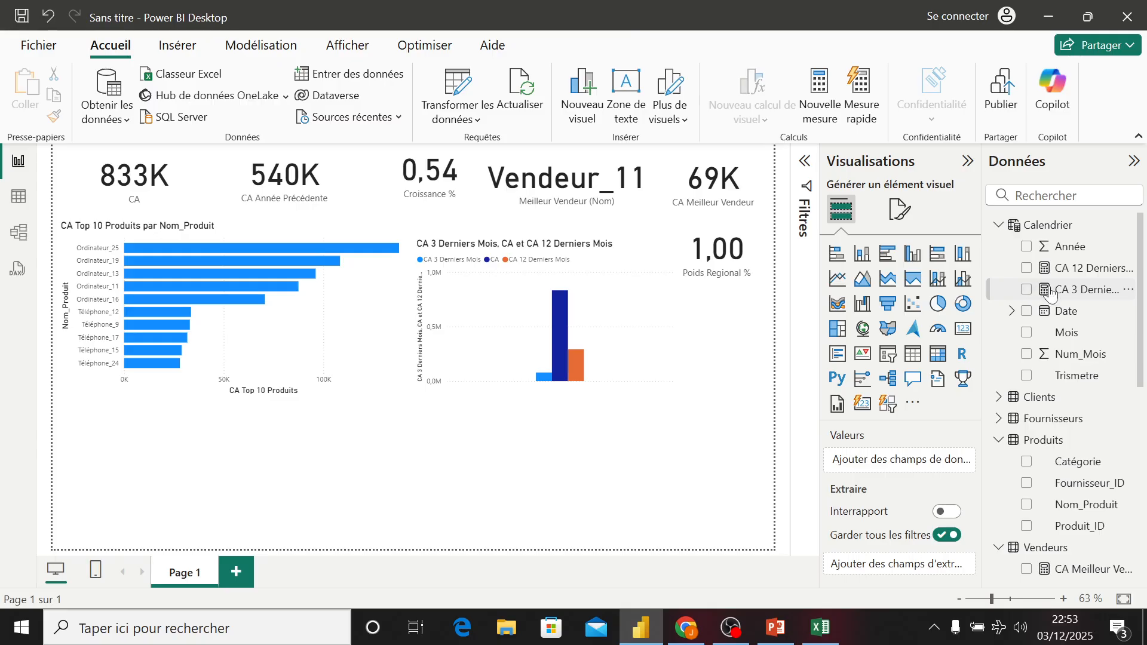
- Open the CA 3 Derniers Mois measure to review its DATESINPERIOD formula
{"action": "left_click", "coordinate": [1069, 291]}
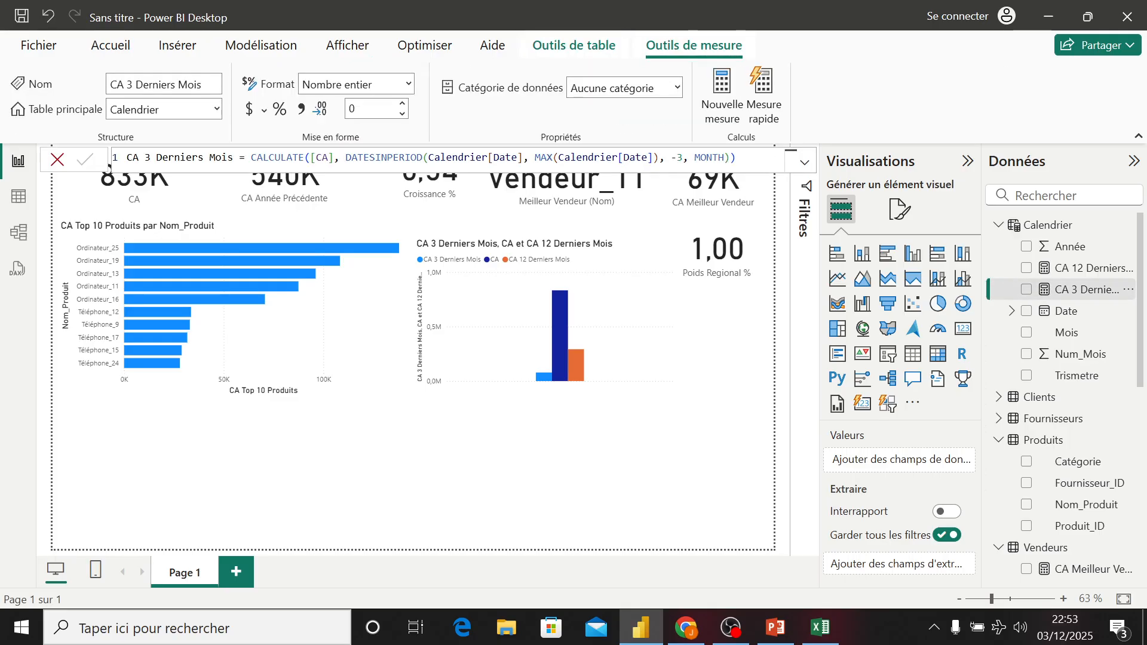
{"action": "left_click_drag", "start_coordinate": [345, 157], "coordinate": [428, 157]}
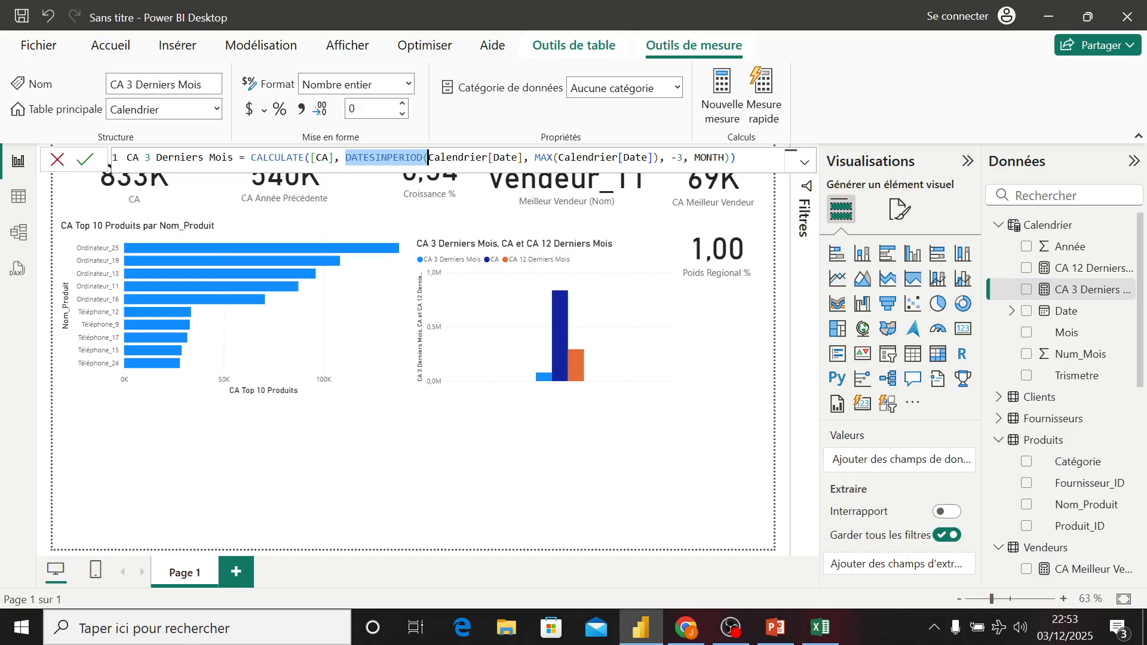
{"action": "left_click", "coordinate": [507, 477]}
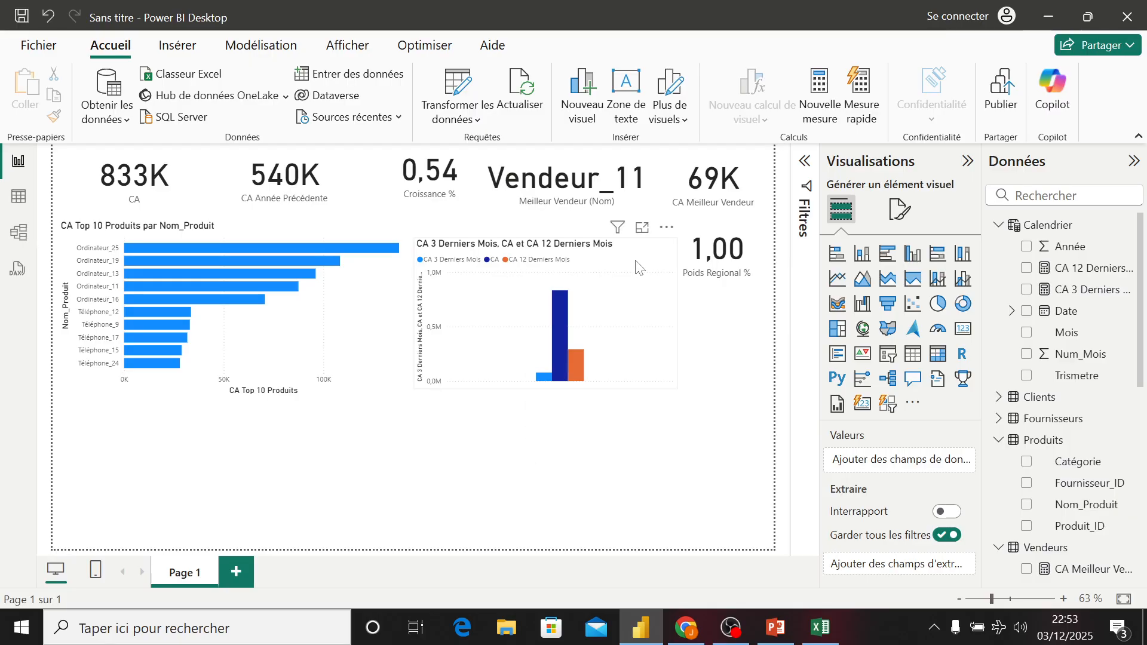
- Nudge the combo chart slightly upward and deselect it
{"action": "mouse_move", "coordinate": [632, 269]}
{"action": "left_mouse_down"}
{"action": "mouse_move", "coordinate": [632, 279]}
{"action": "mouse_move", "coordinate": [632, 263]}
{"action": "left_mouse_up"}
{"action": "left_click", "coordinate": [582, 491]}
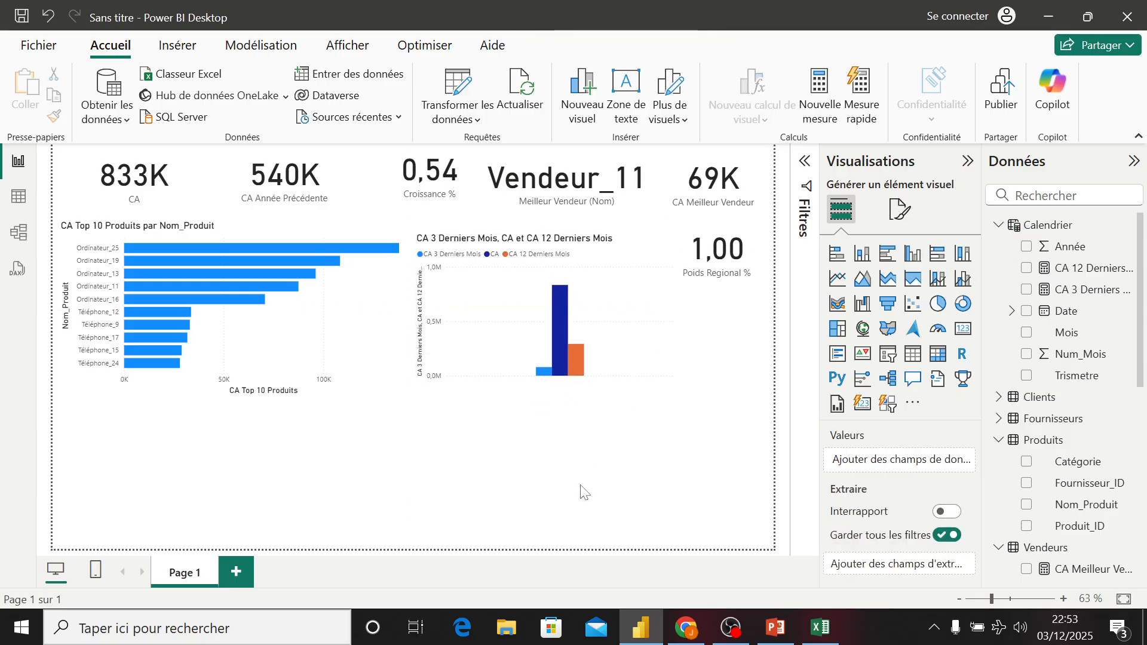